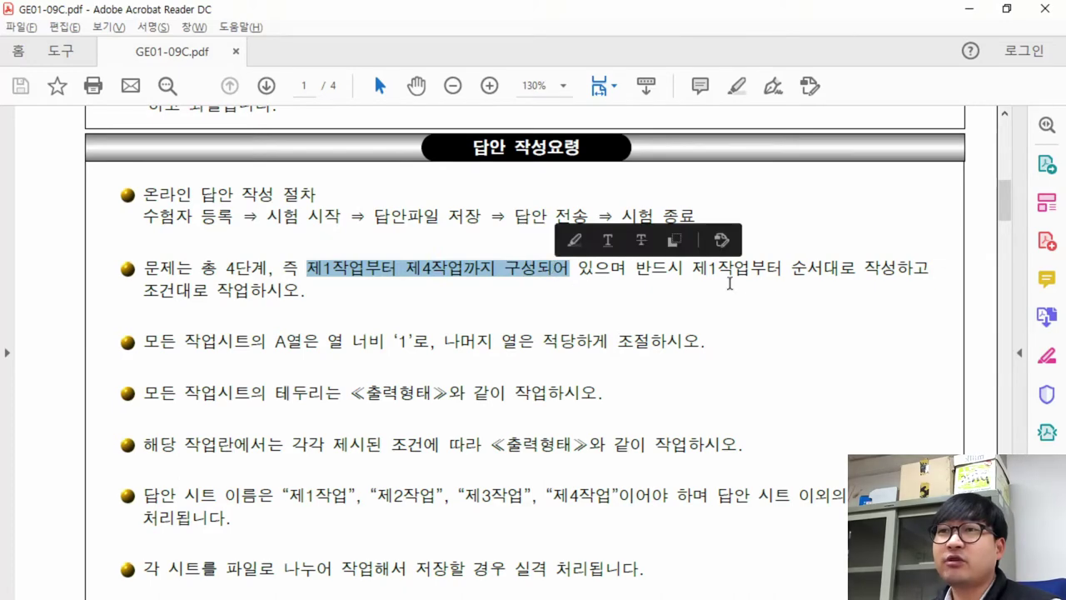
- Read the exam PDF's answer-writing guidelines on task order, column widths, borders, output form and sheet names
drag(790, 272, 929, 270)
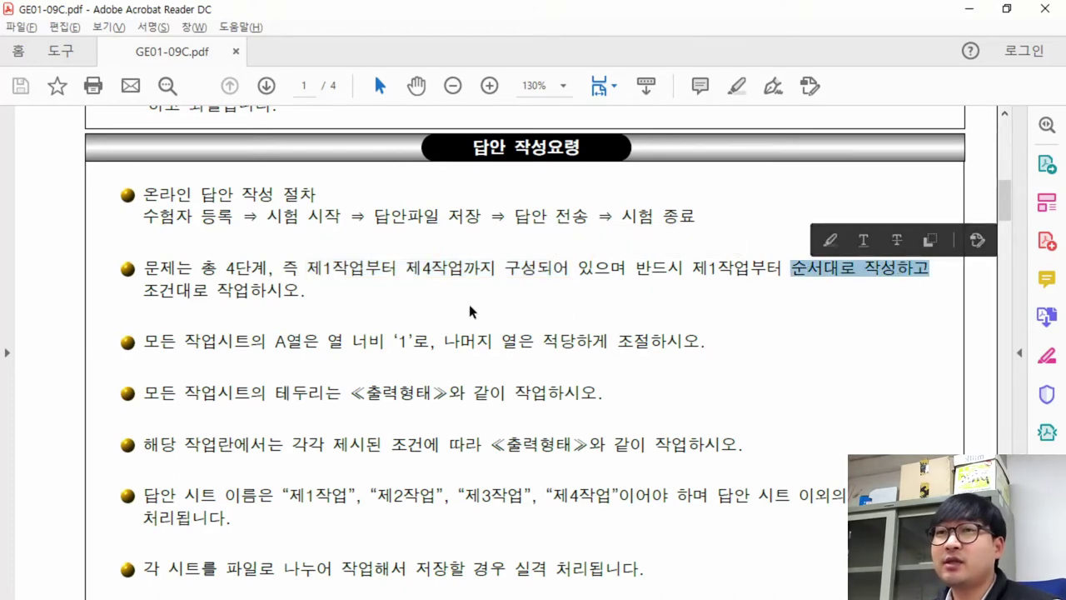
scroll(494, 272, down, 2)
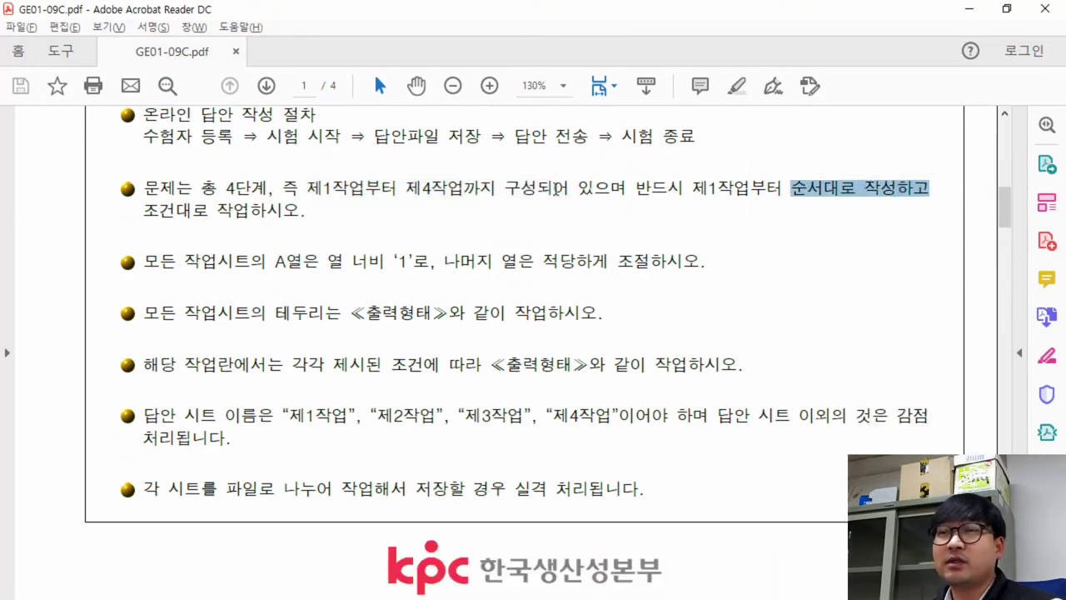
drag(274, 260, 433, 262)
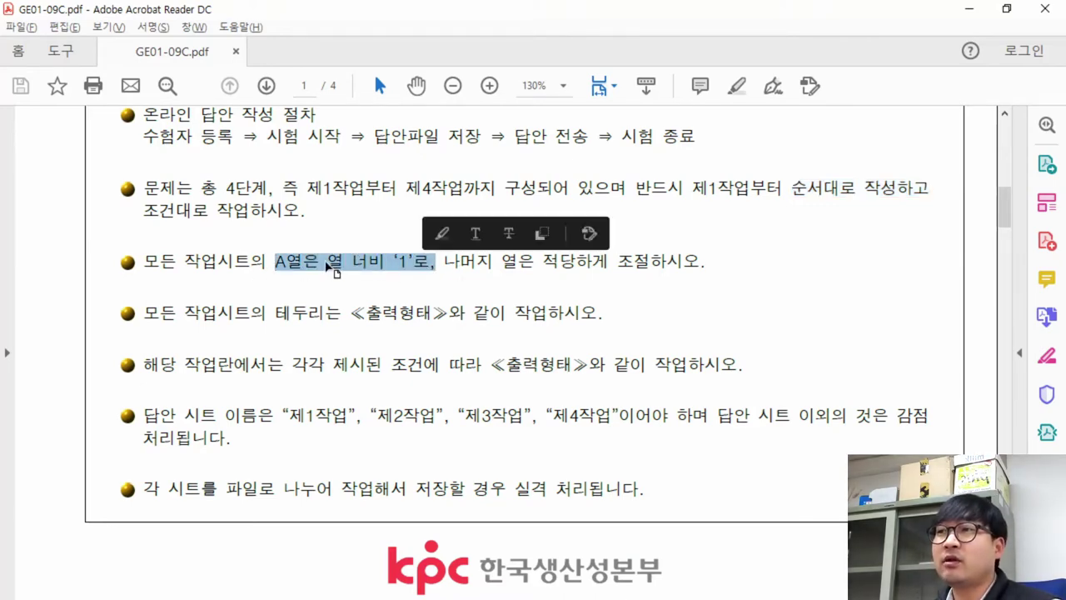
drag(446, 262, 628, 257)
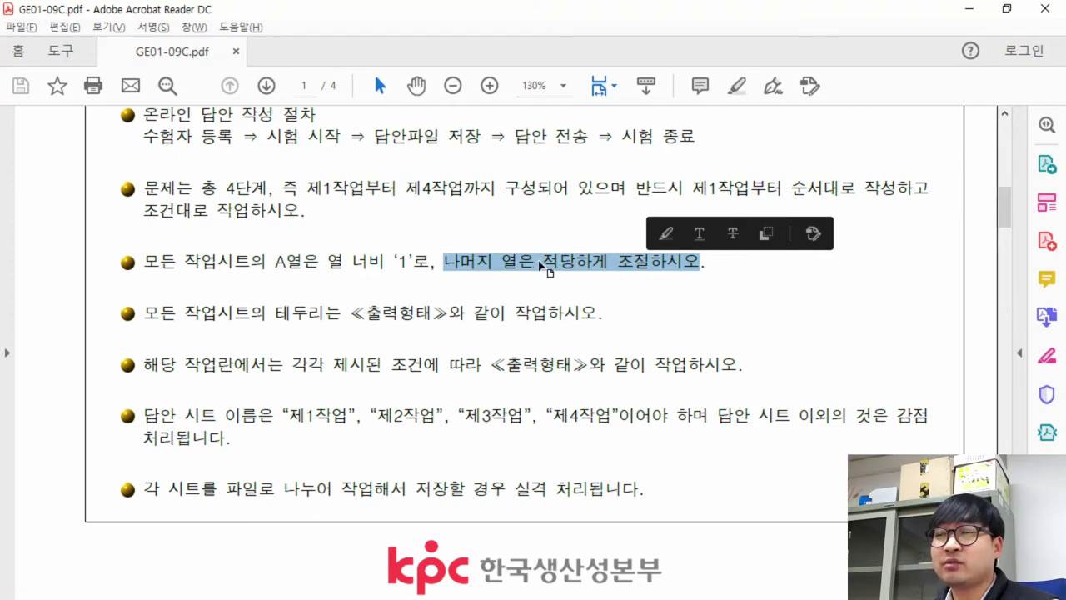
click(288, 316)
drag(287, 315, 596, 315)
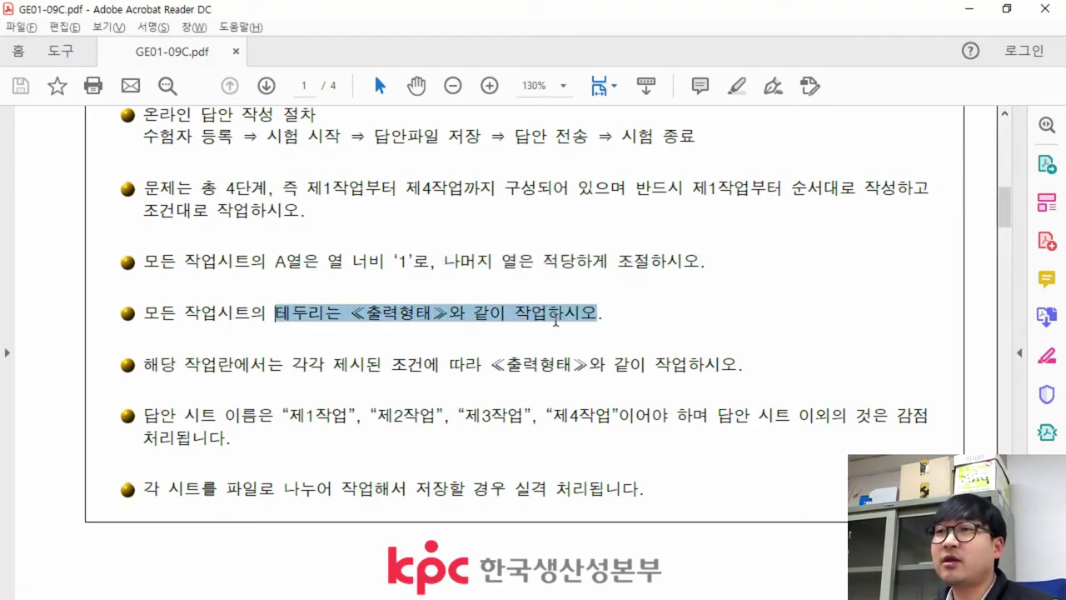
click(443, 318)
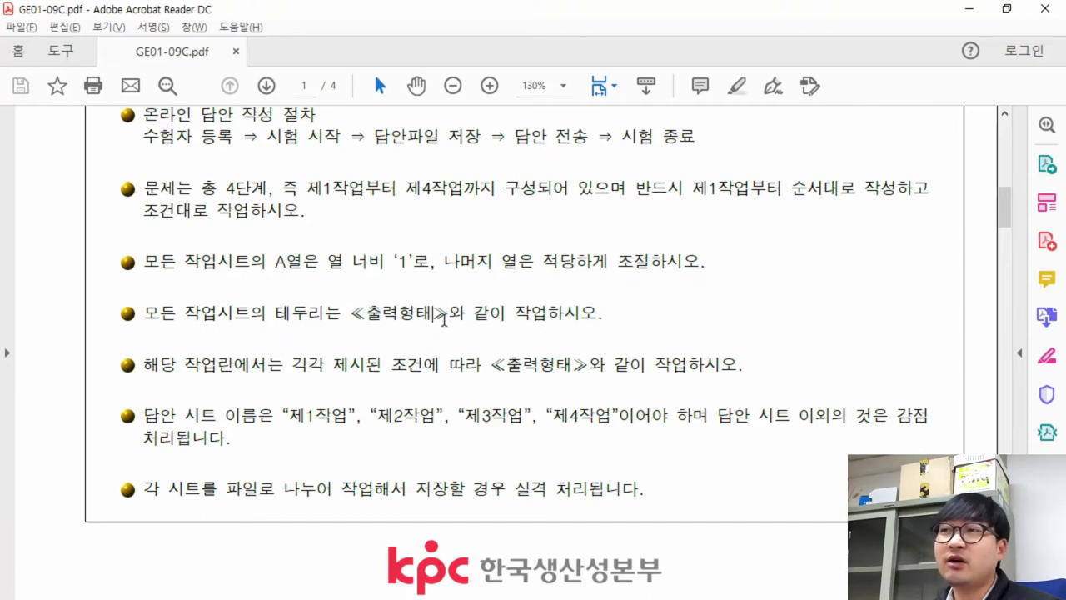
drag(276, 315, 477, 316)
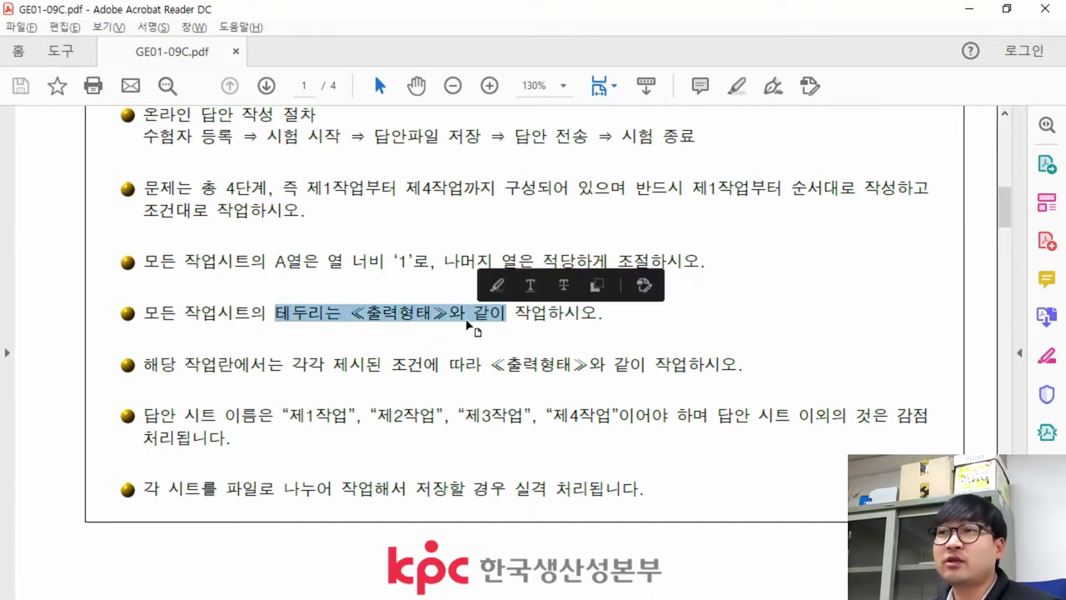
scroll(473, 326, down, 1)
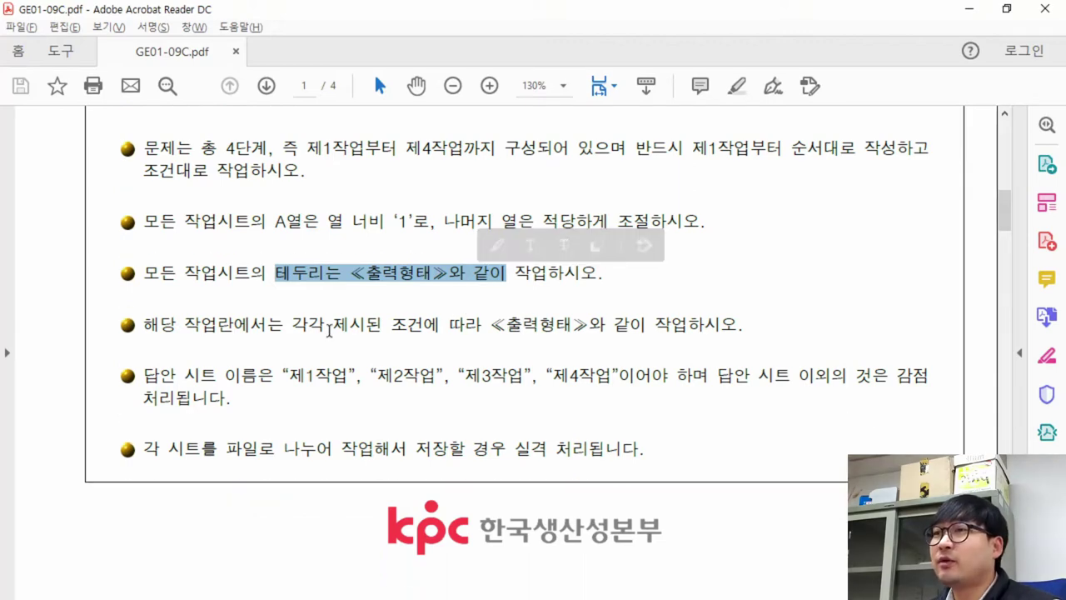
drag(480, 328, 648, 328)
click(534, 333)
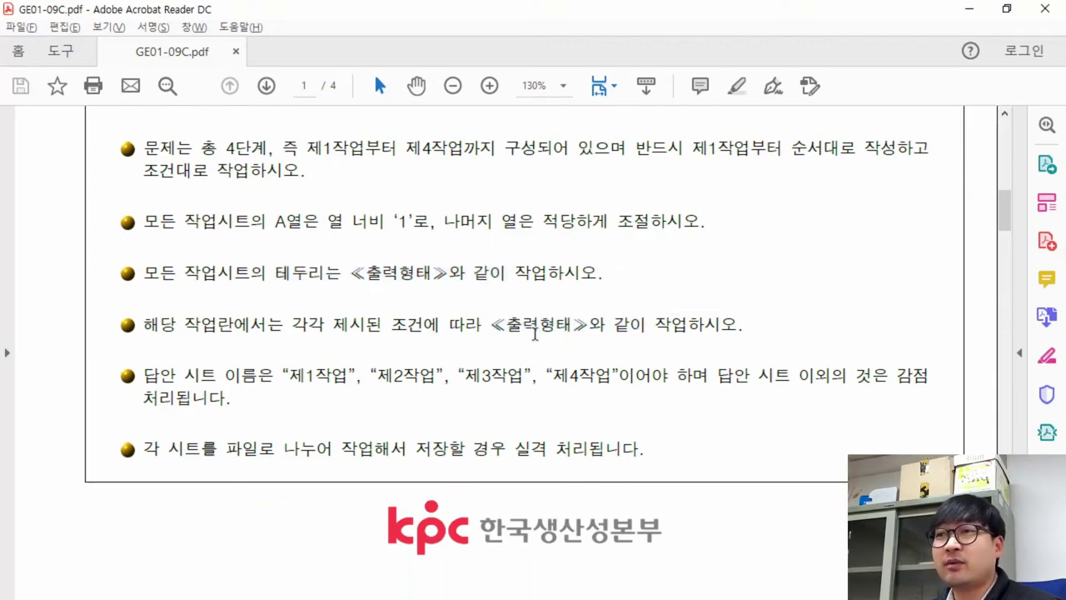
drag(288, 375, 584, 385)
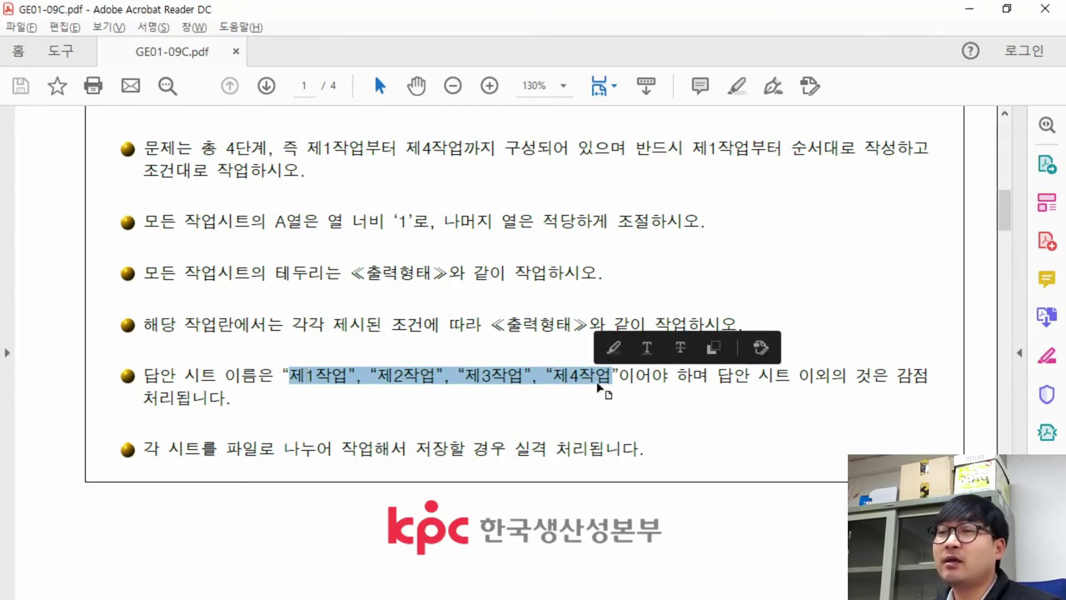
click(488, 373)
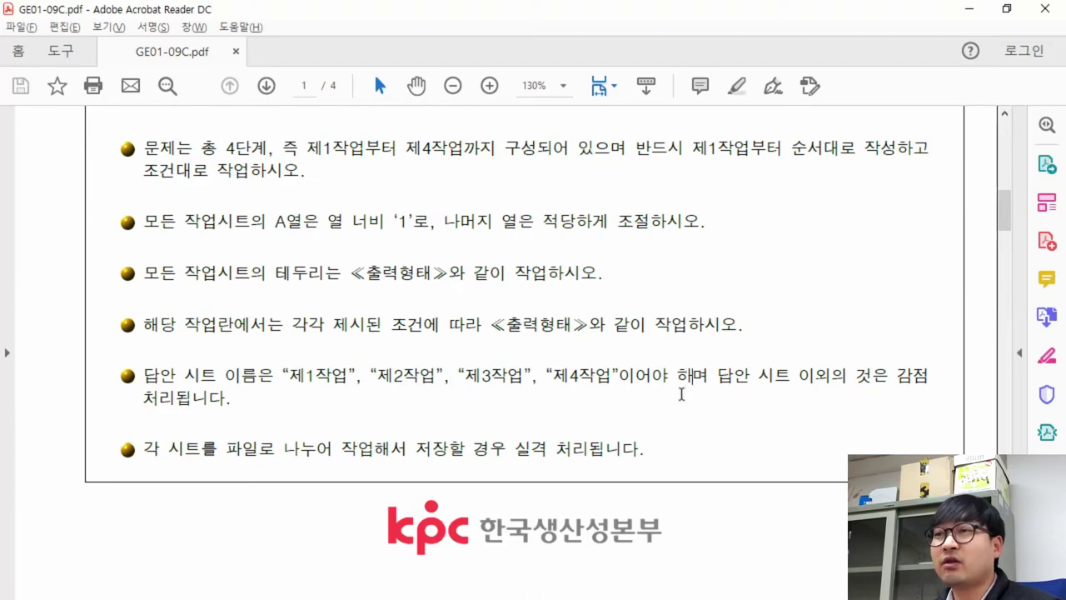
- Examine the 제1작업 heading and its sample output table on page 2 of the exam PDF
scroll(653, 390, down, 4)
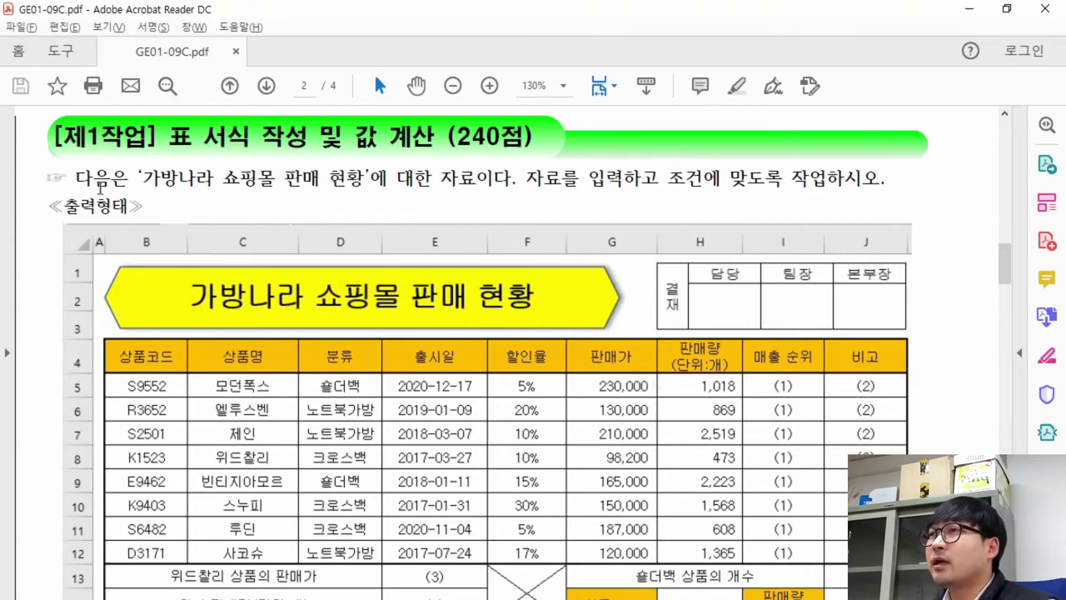
drag(170, 139, 307, 139)
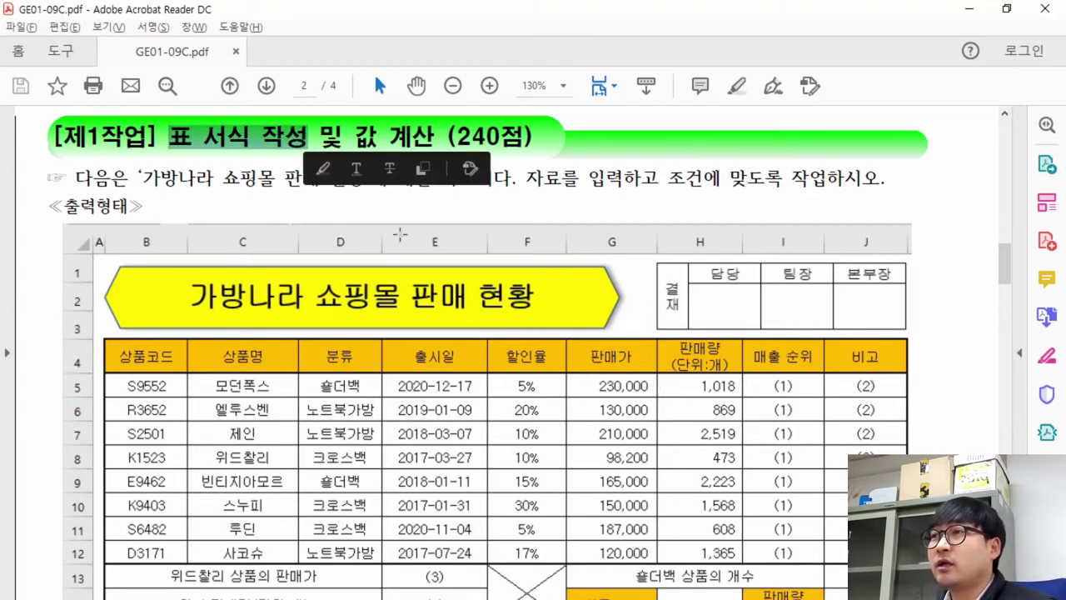
click(154, 193)
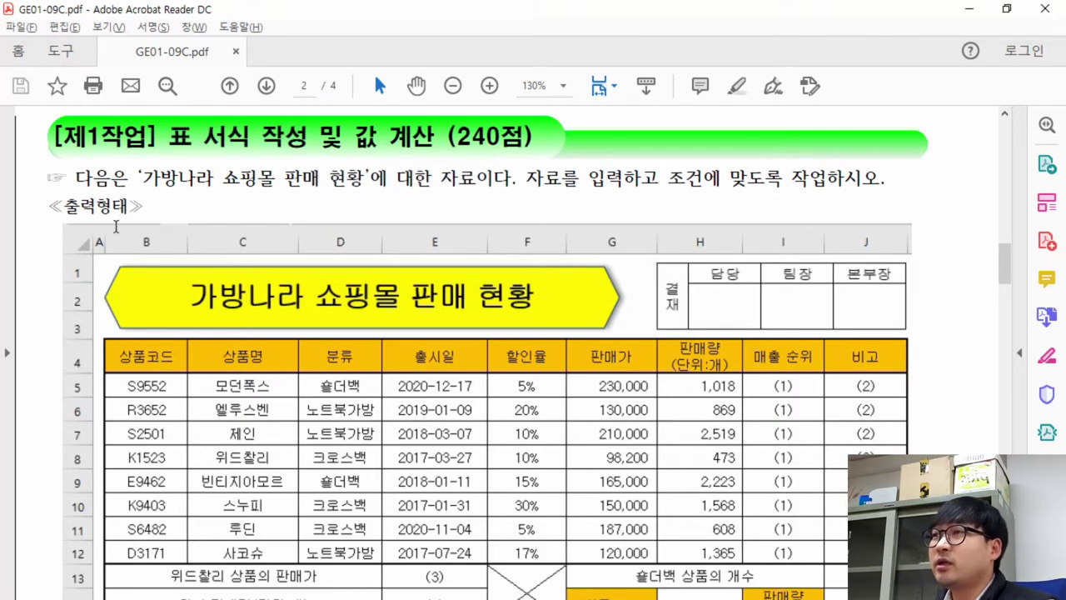
scroll(239, 185, down, 2)
drag(70, 151, 914, 549)
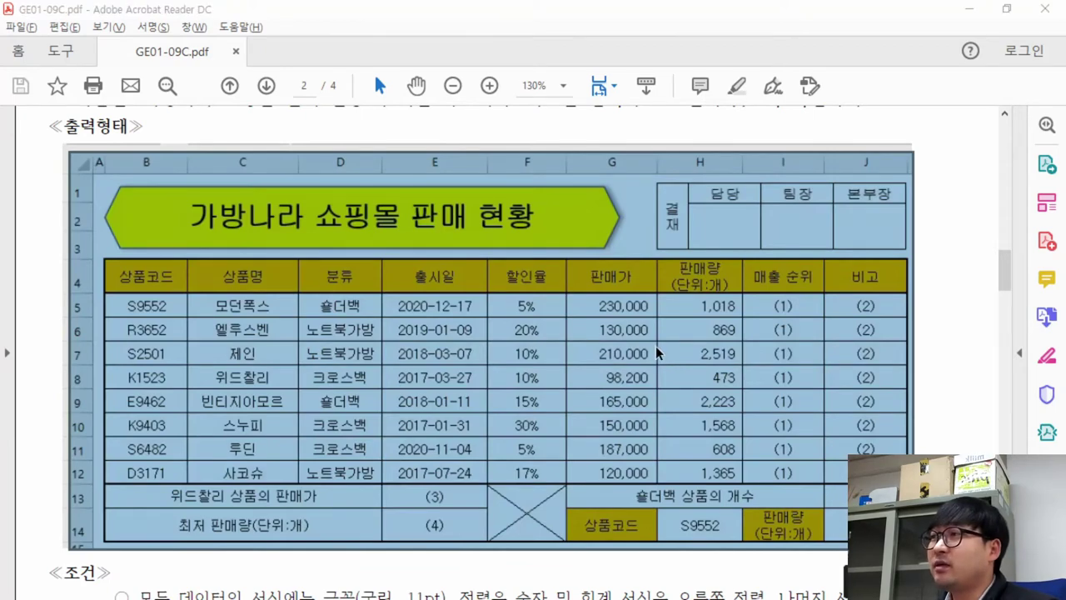
- Switch to the blank Excel workbook and set the width of column A to 1
key(alt+Tab)
click(109, 211)
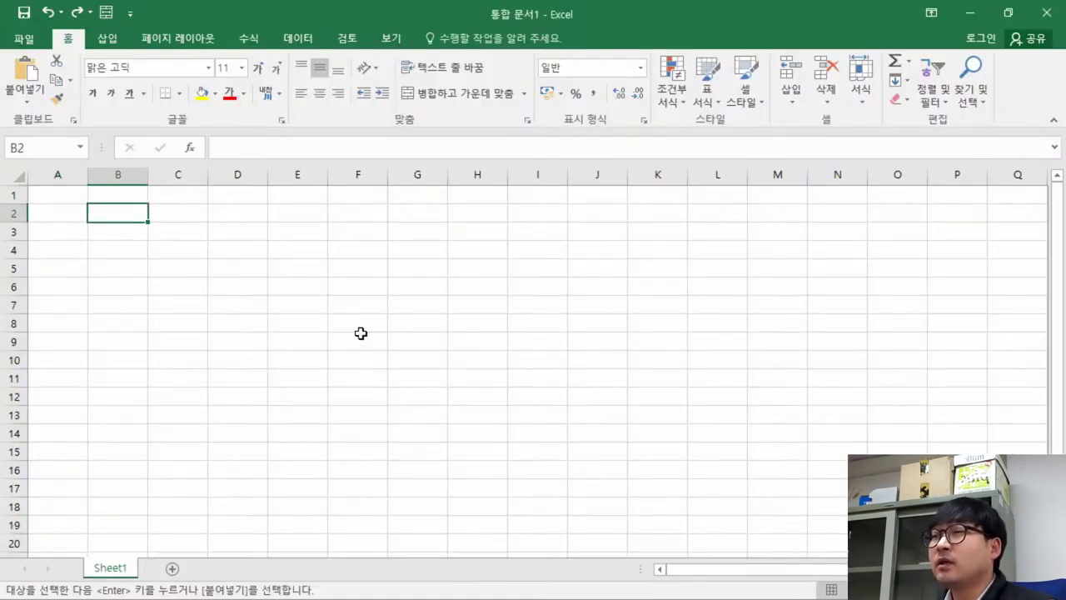
click(46, 193)
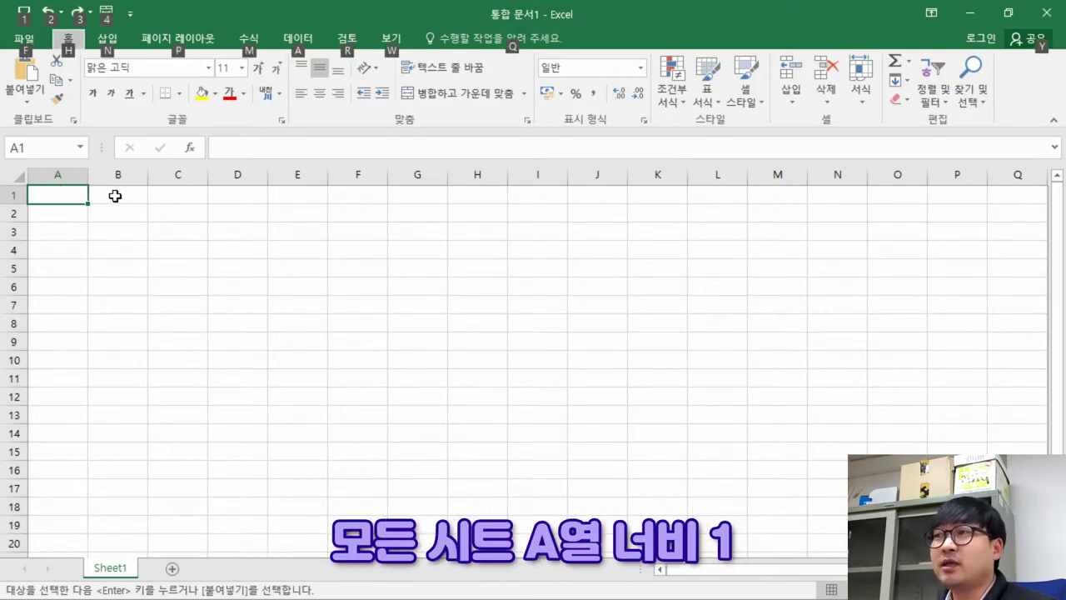
click(59, 175)
right_click(59, 176)
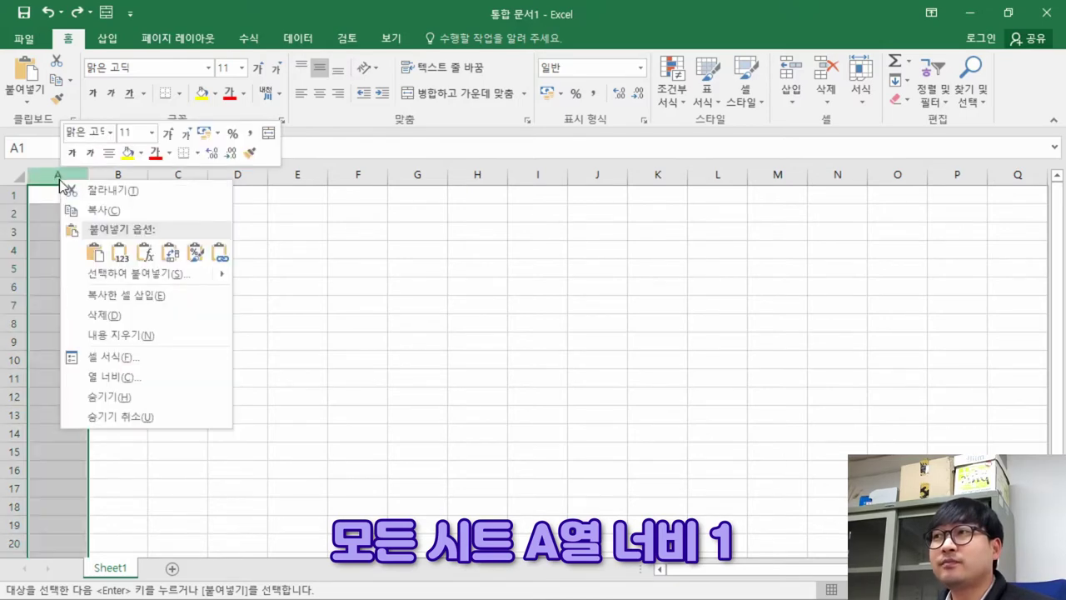
click(143, 378)
text(1)
key(Return)
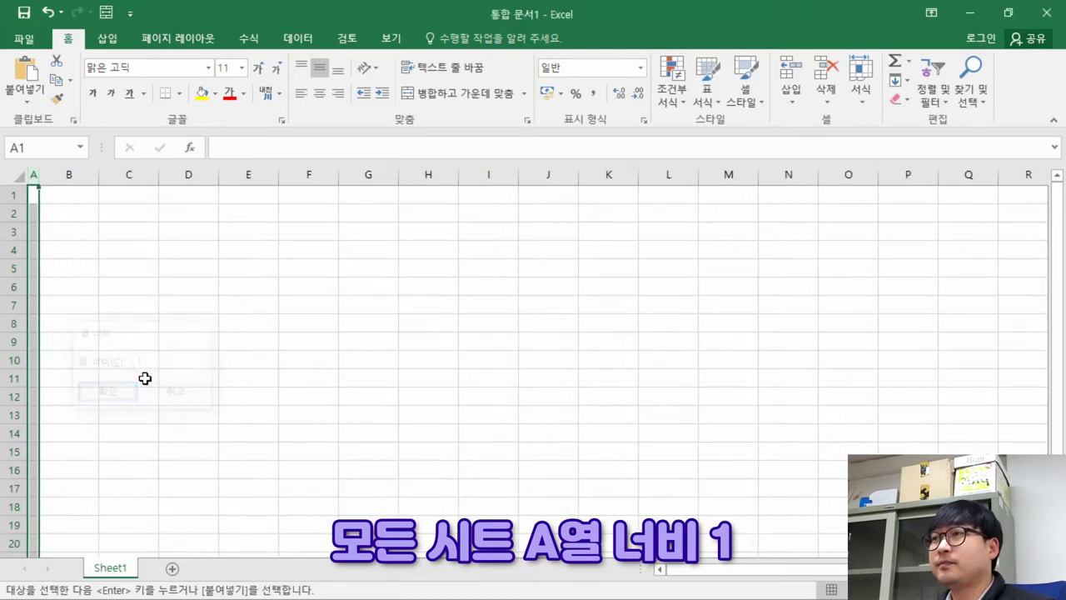
- Rename the Sheet1 worksheet as 제1작업
click(69, 215)
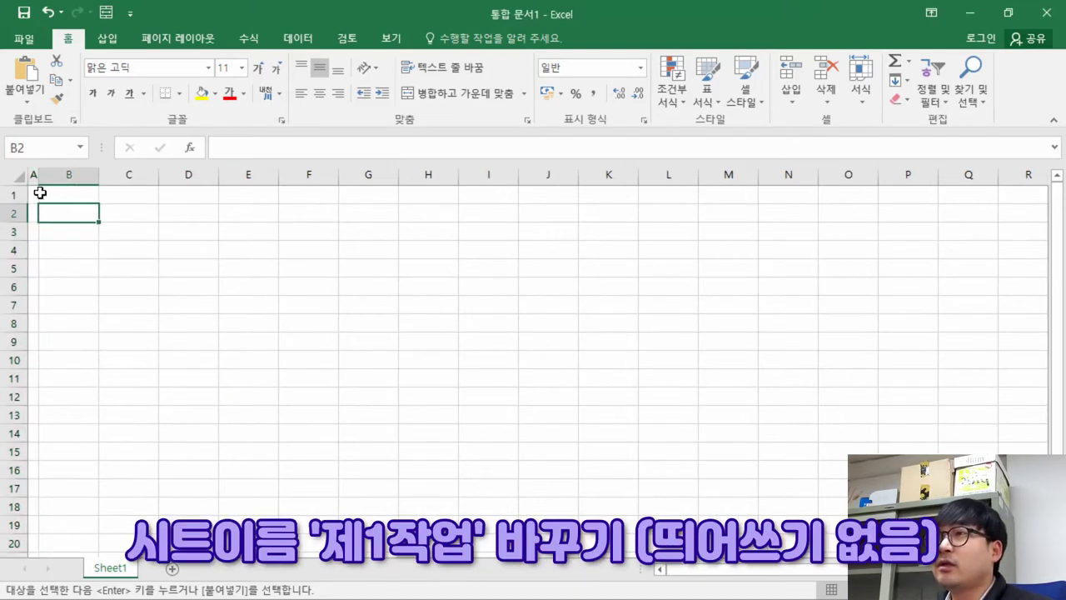
click(37, 193)
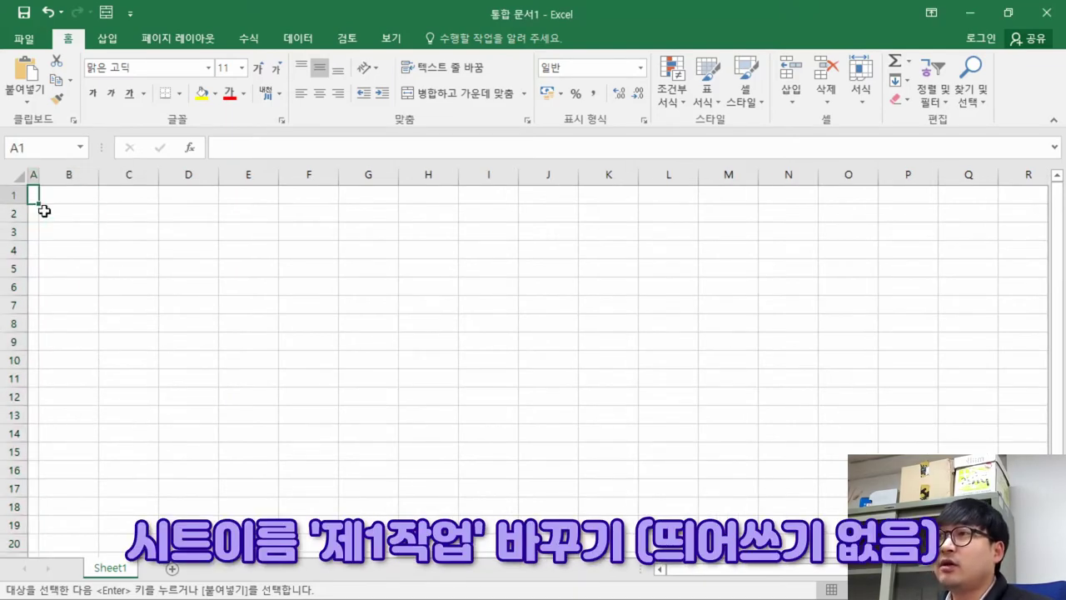
double_click(114, 569)
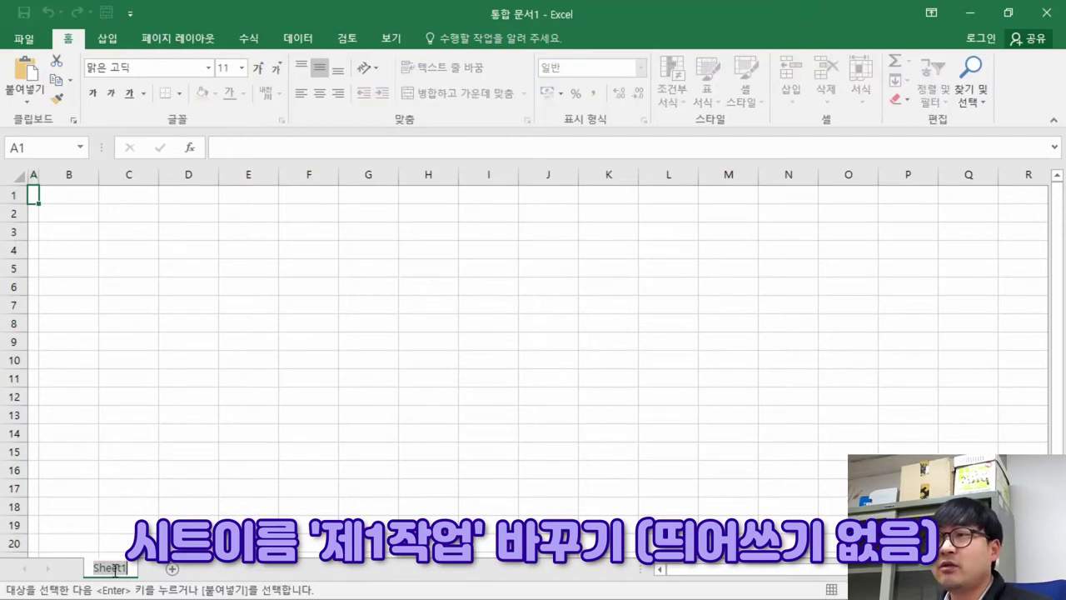
key(BackSpace)
text(제1작ㅇㅓㅂ)
key(Return)
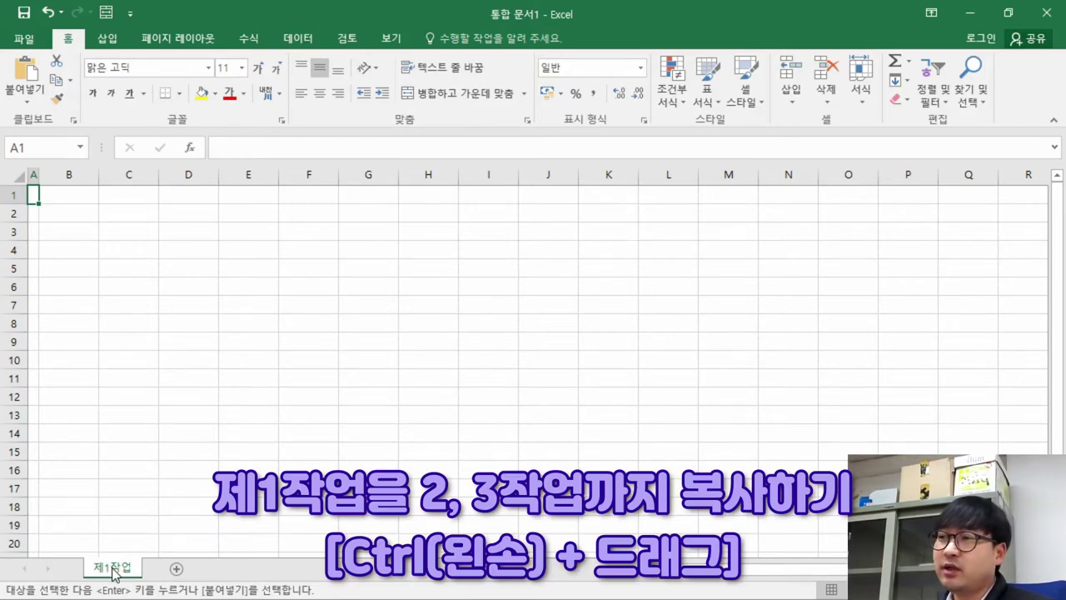
- Duplicate the 제1작업 sheet directly after itself and rename the copy as 제2작업
drag(113, 569, 172, 580)
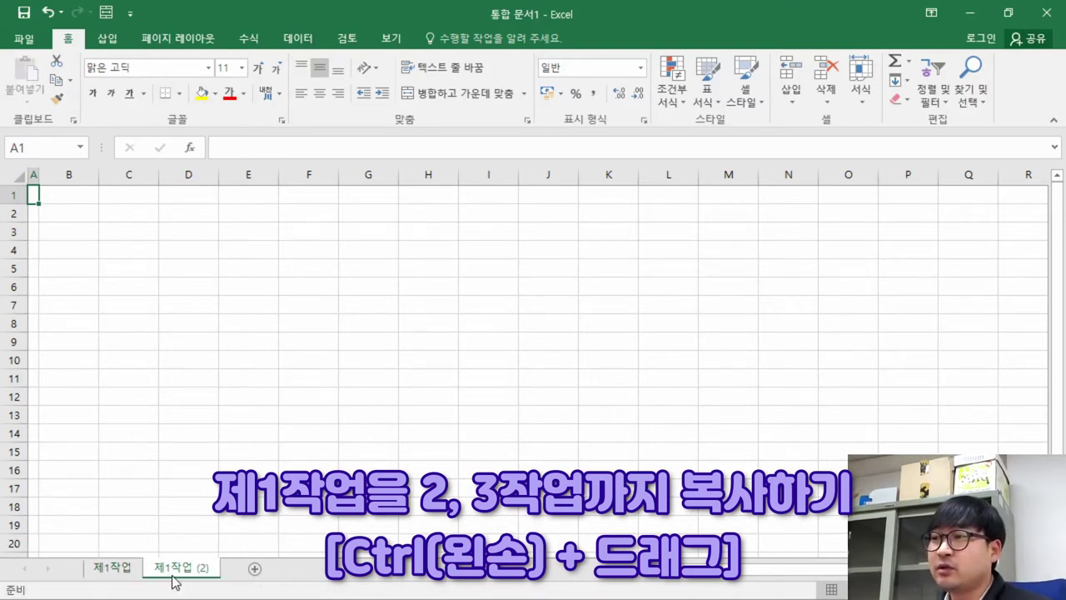
double_click(174, 569)
click(170, 569)
key(BackSpace)
text(2)
key(Right)
key(Right)
key(Delete)
key(Delete)
key(Delete)
key(Delete)
key(Return)
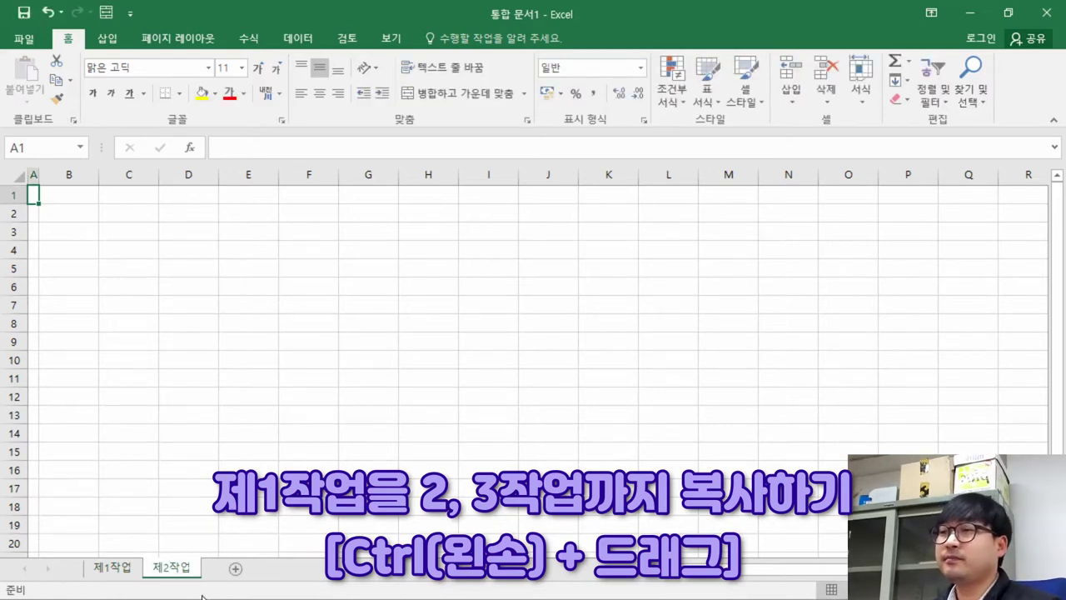
- Duplicate the 제2작업 sheet after itself, rename the copy as 제3작업, and return to the 제1작업 sheet
drag(183, 574, 229, 570)
double_click(231, 570)
click(231, 570)
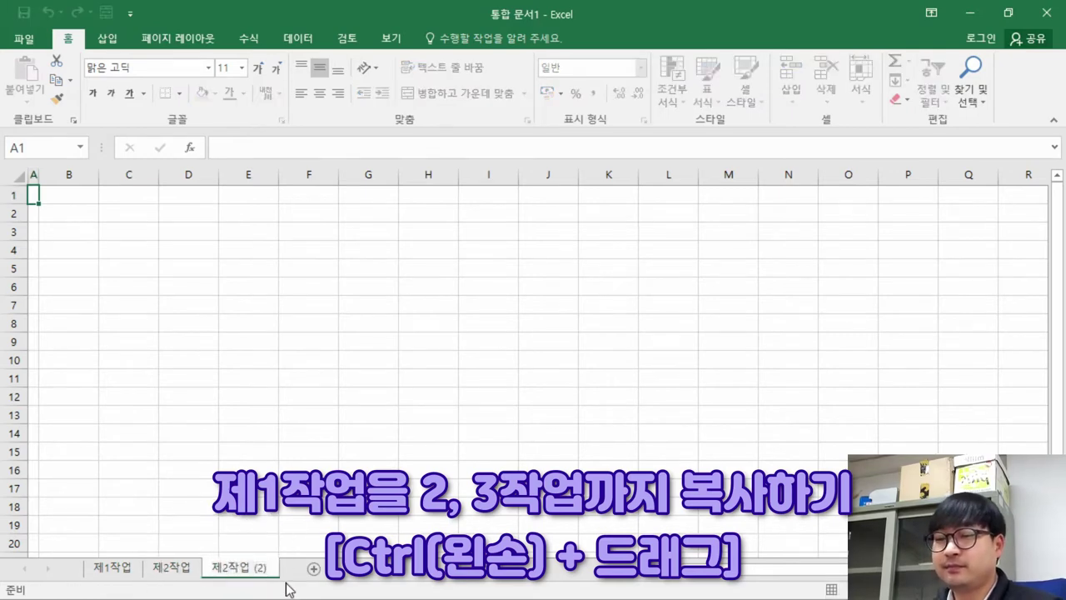
key(BackSpace)
text(3)
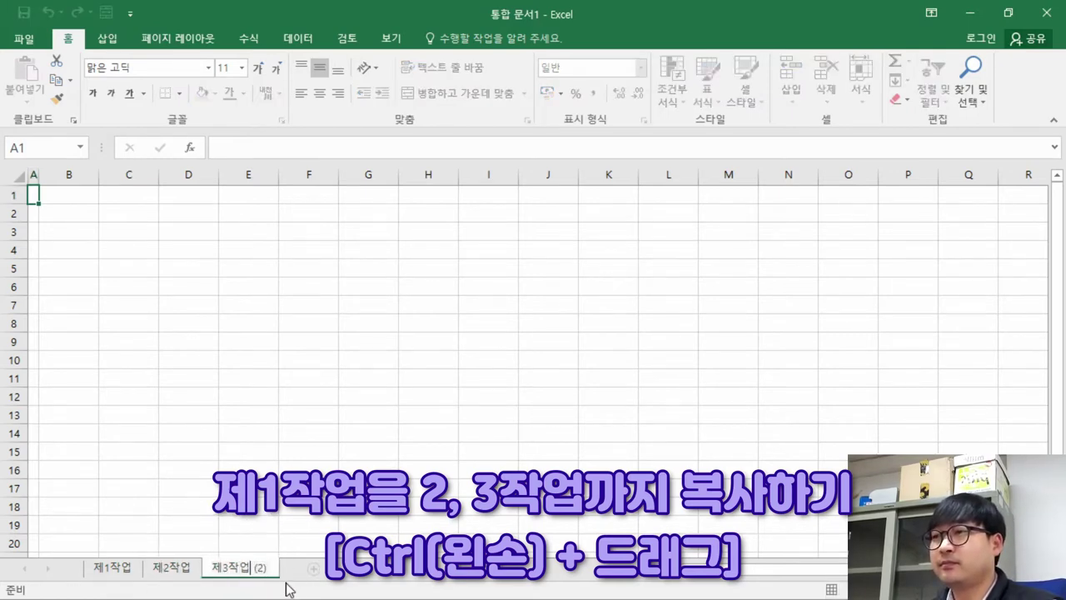
key(Delete)
key(Delete)
key(Delete)
key(Delete)
key(Return)
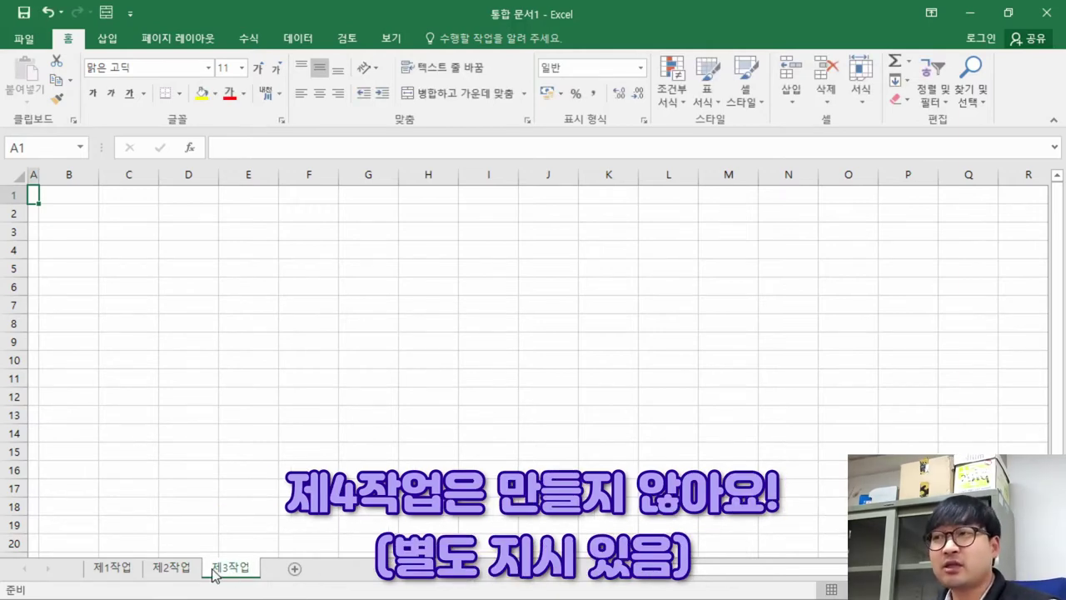
click(121, 573)
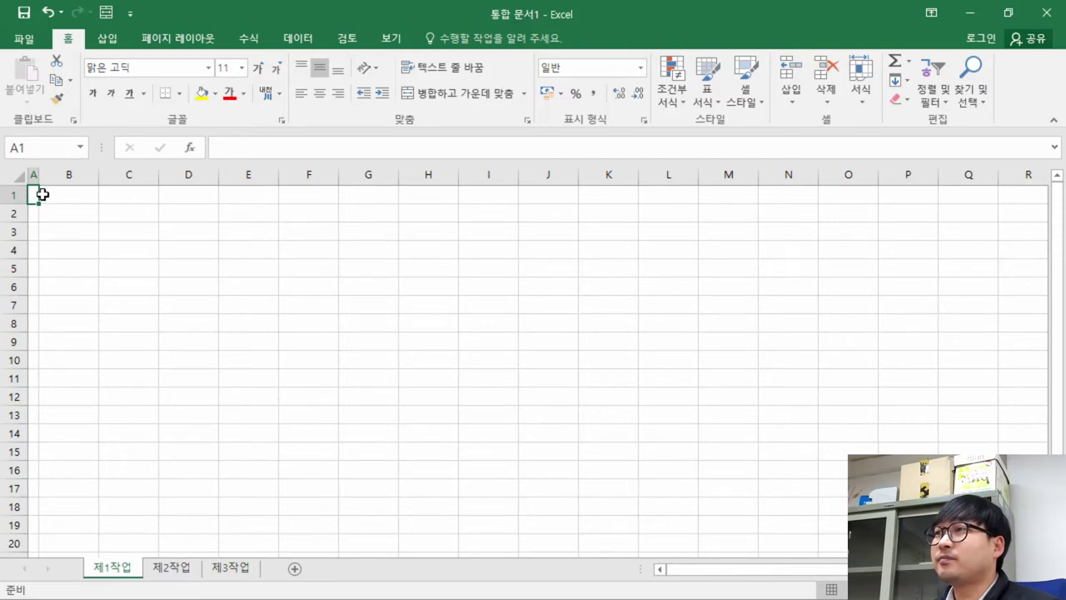
- Switch to the exam PDF in Acrobat Reader and examine the sample table's title area and its data from row 4 to row 14
key(alt+Tab)
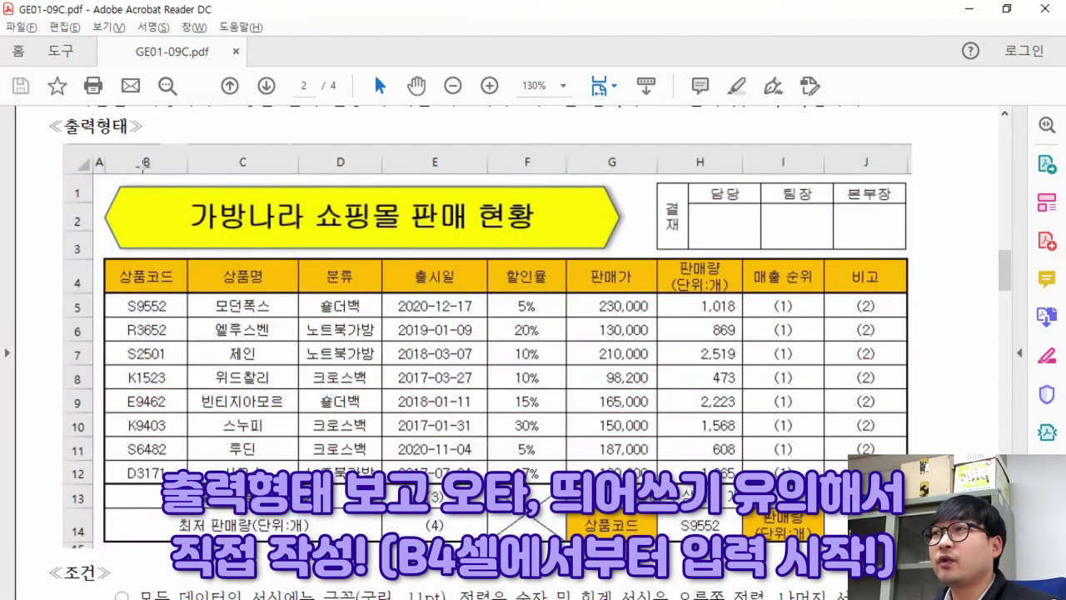
drag(100, 177, 916, 292)
click(436, 378)
click(367, 385)
click(122, 267)
drag(125, 263, 900, 540)
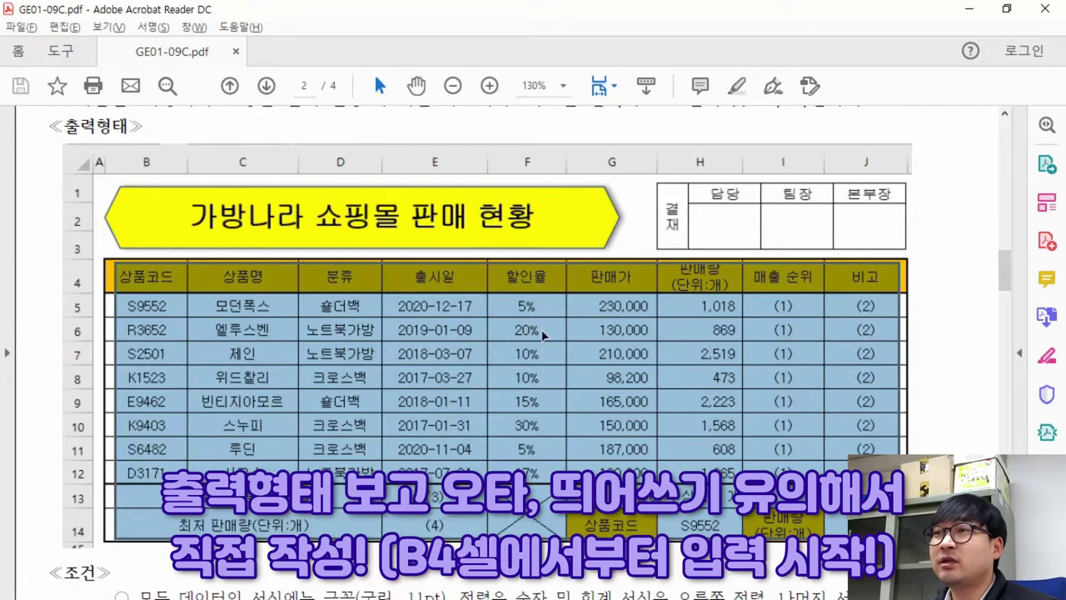
- Select cell B4 of the 제1작업 sheet in Excel and recheck the sample table in the exam PDF
key(alt+Tab)
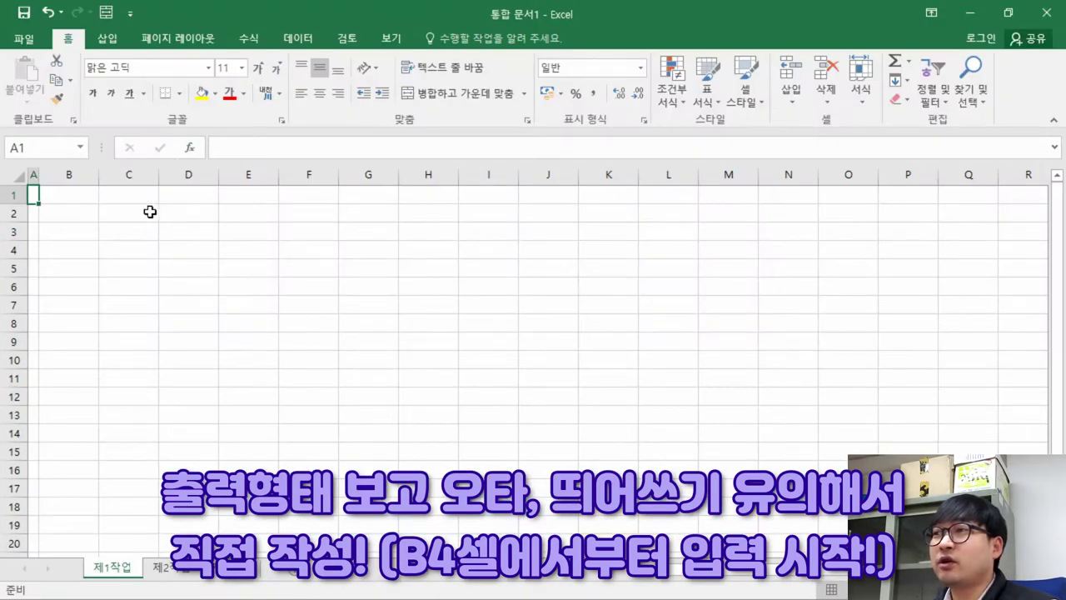
click(60, 250)
click(60, 250)
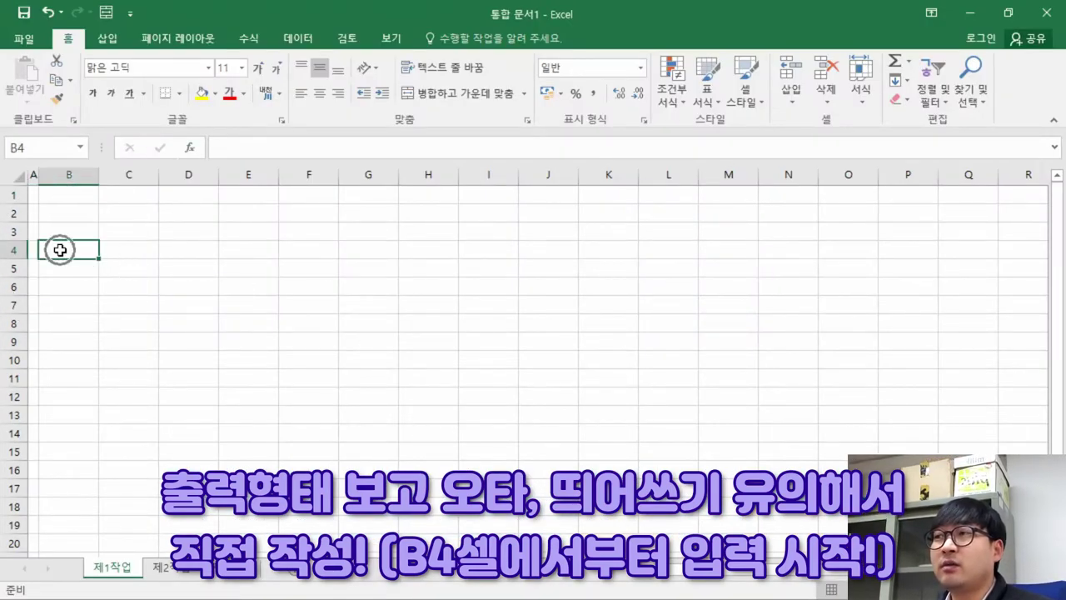
key(alt+Tab)
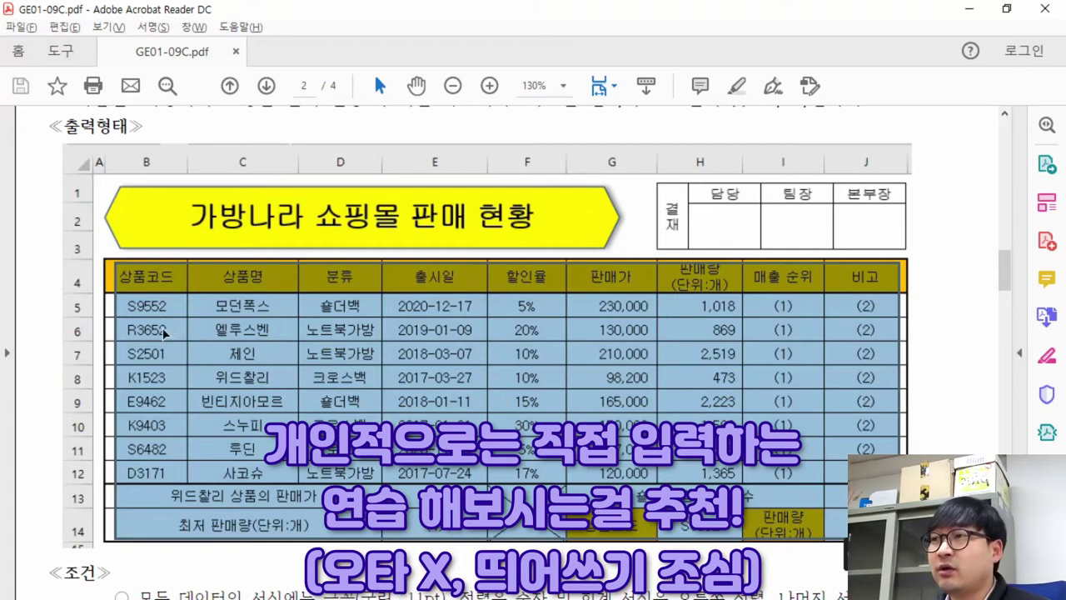
click(139, 287)
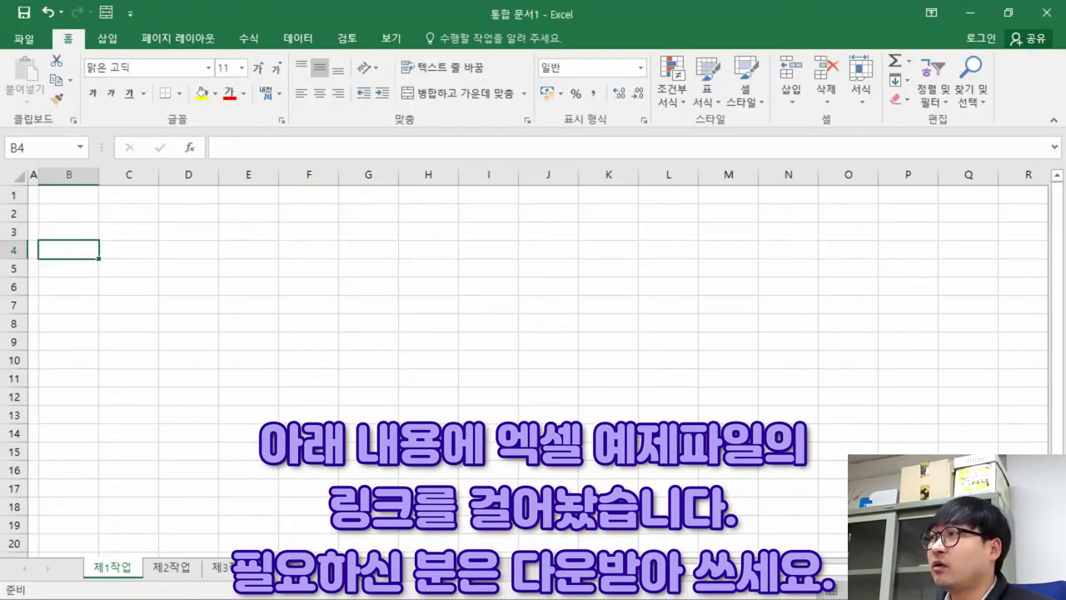
- Paste the copied sales table data as values only, starting at cell B4 of the 제1작업 sheet
key(ctrl+c)
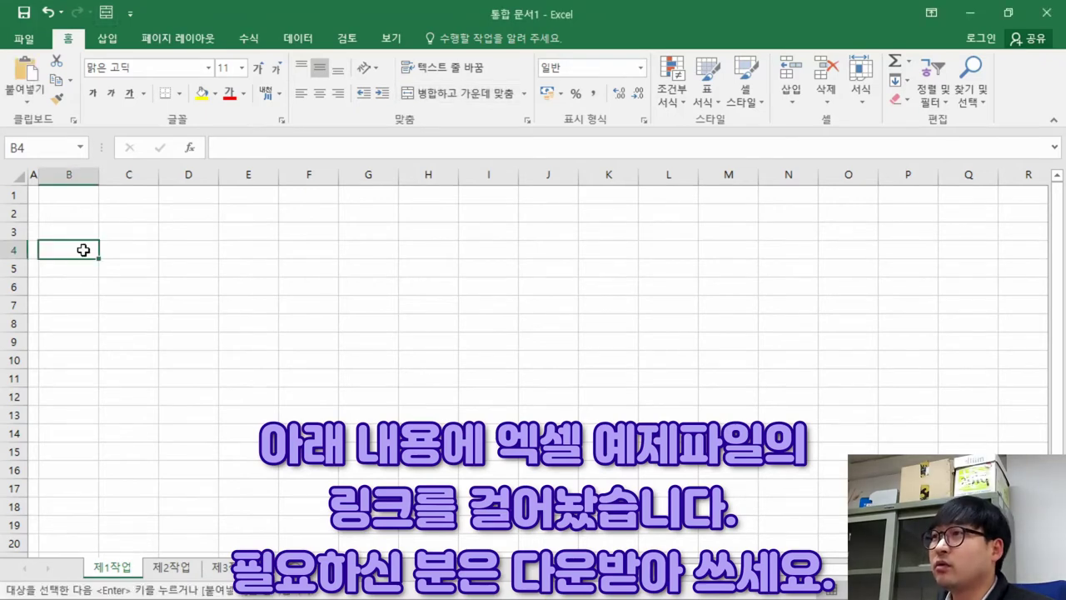
right_click(68, 257)
click(125, 293)
click(248, 322)
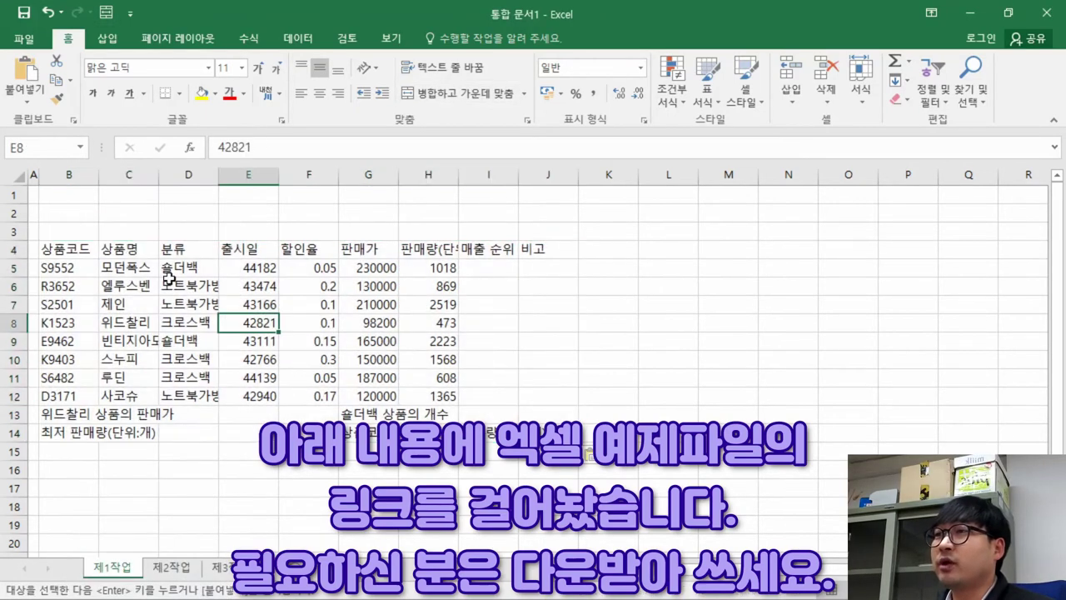
click(43, 194)
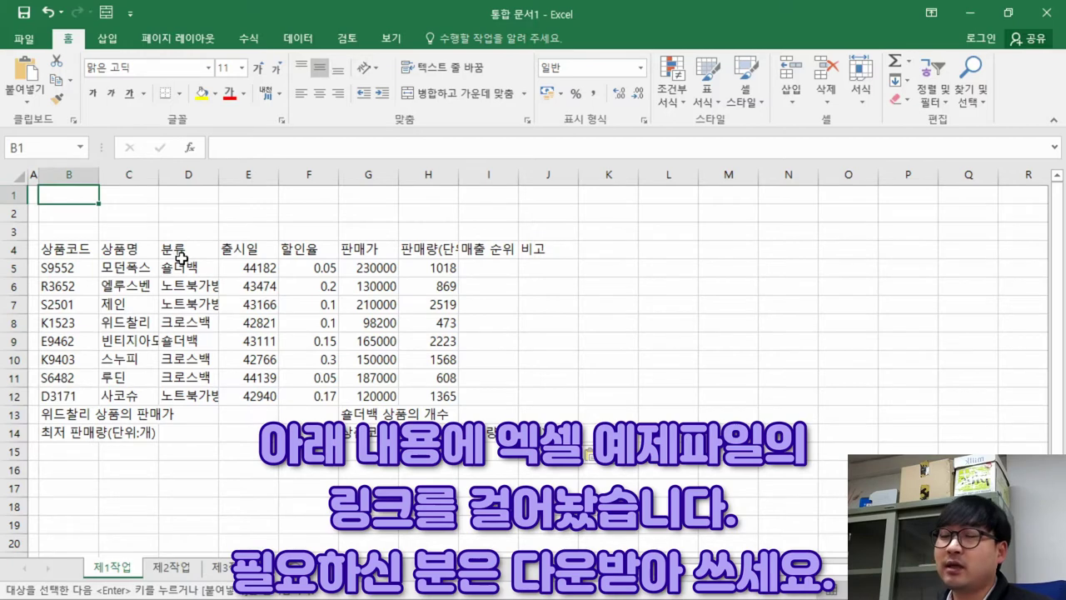
key(Left)
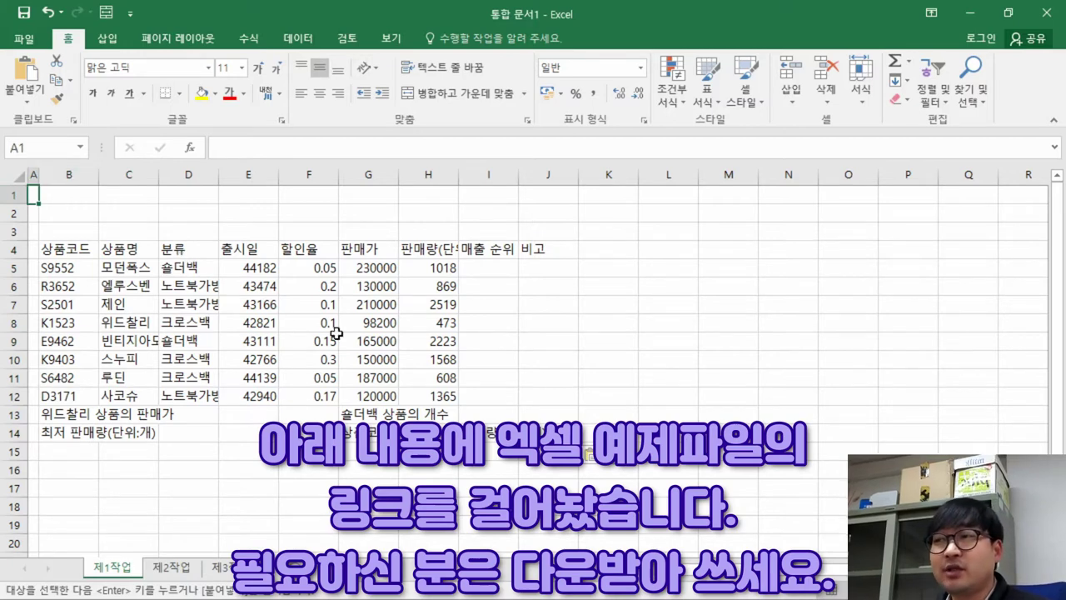
- Switch to the exam PDF in Acrobat Reader and examine the sample table's data range and the heights of rows 1 to 14
key(alt+Tab)
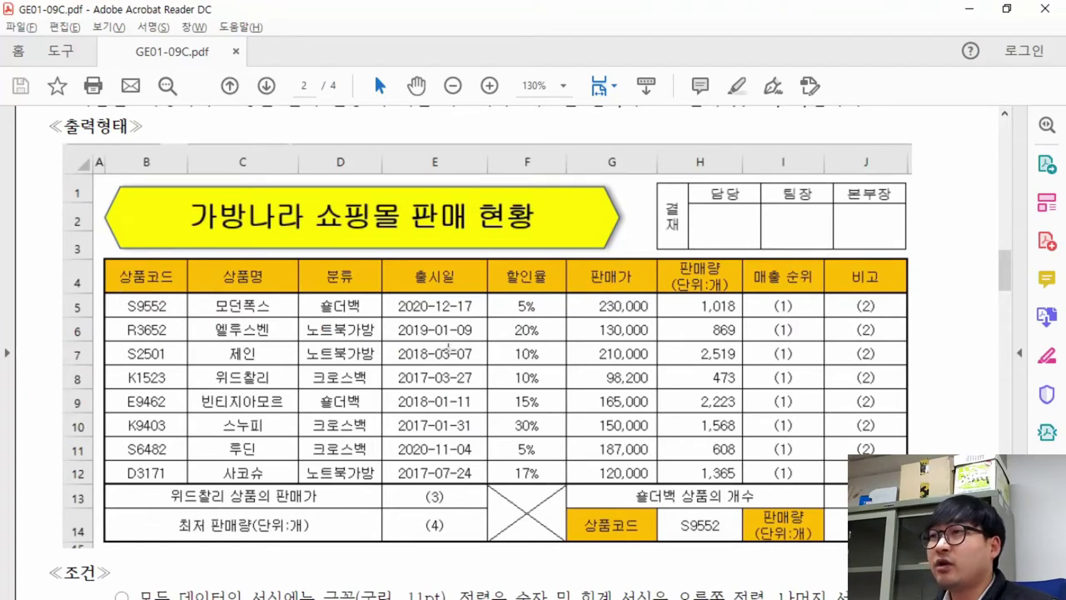
drag(114, 269, 913, 541)
click(98, 425)
drag(91, 178, 64, 533)
click(165, 397)
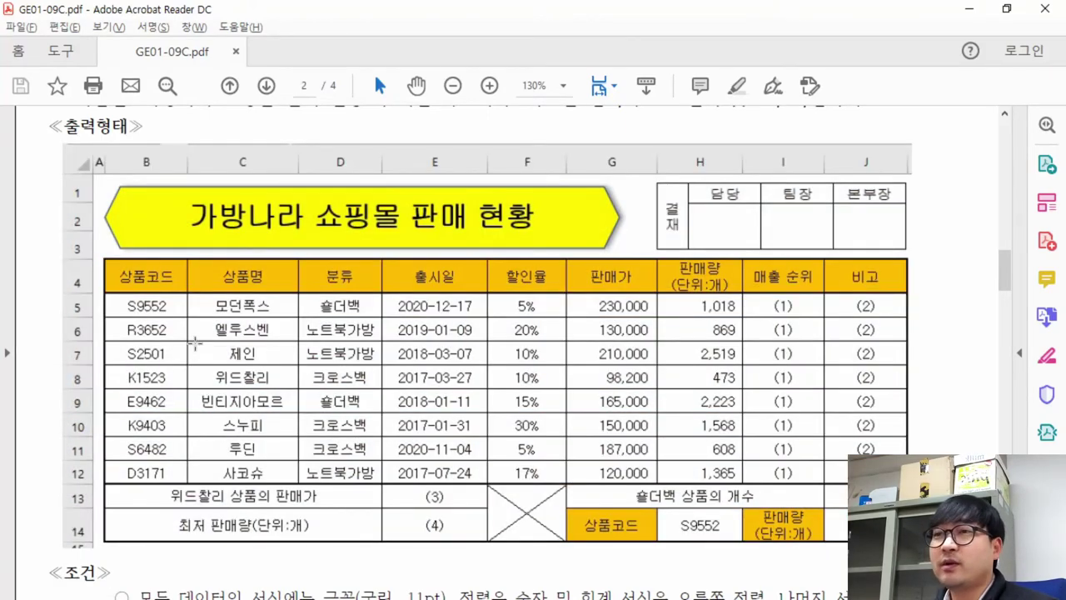
- Switch back to Excel and set the height of all rows on the 제1작업 sheet to 20
key(alt+Tab)
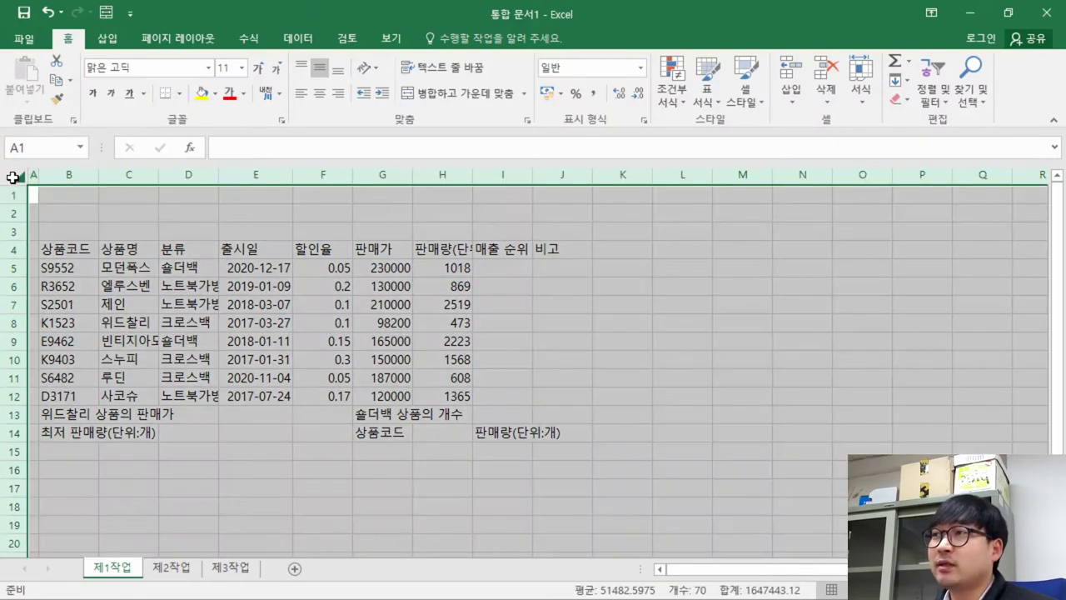
click(14, 175)
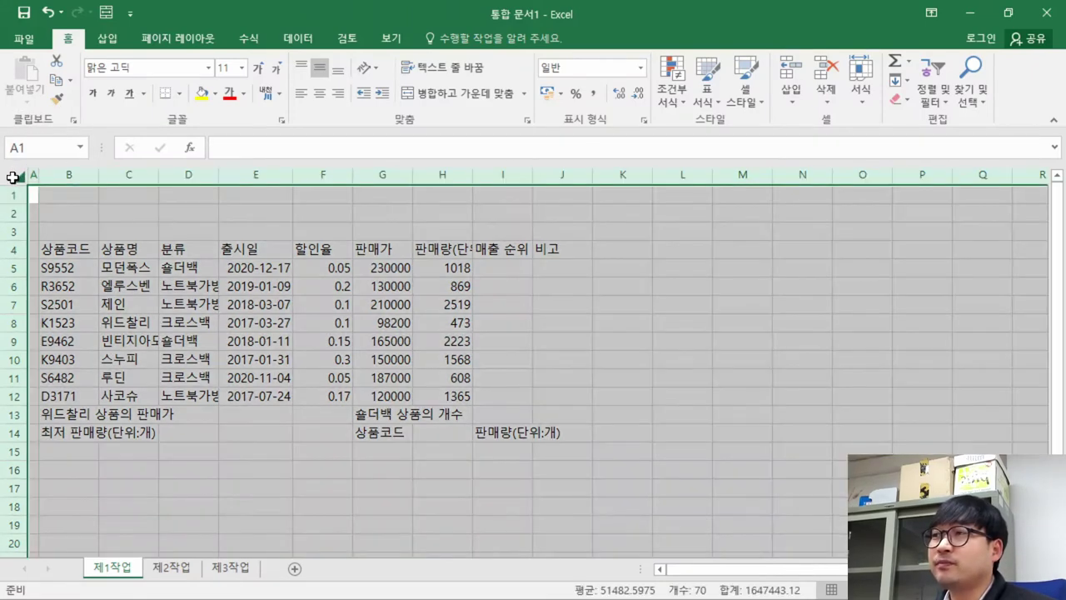
right_click(10, 234)
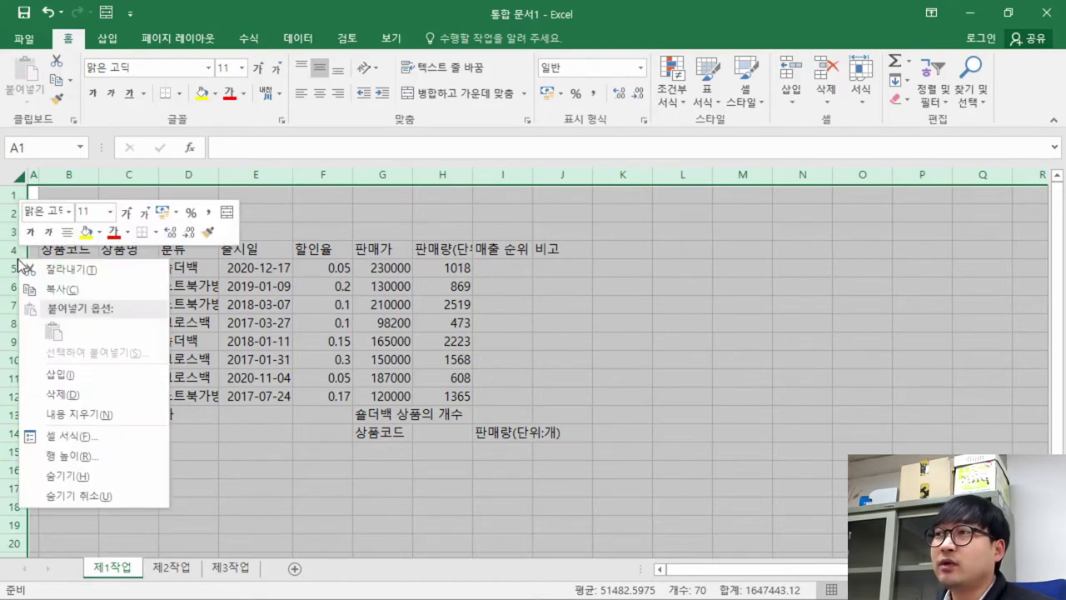
click(119, 455)
text(20)
key(Return)
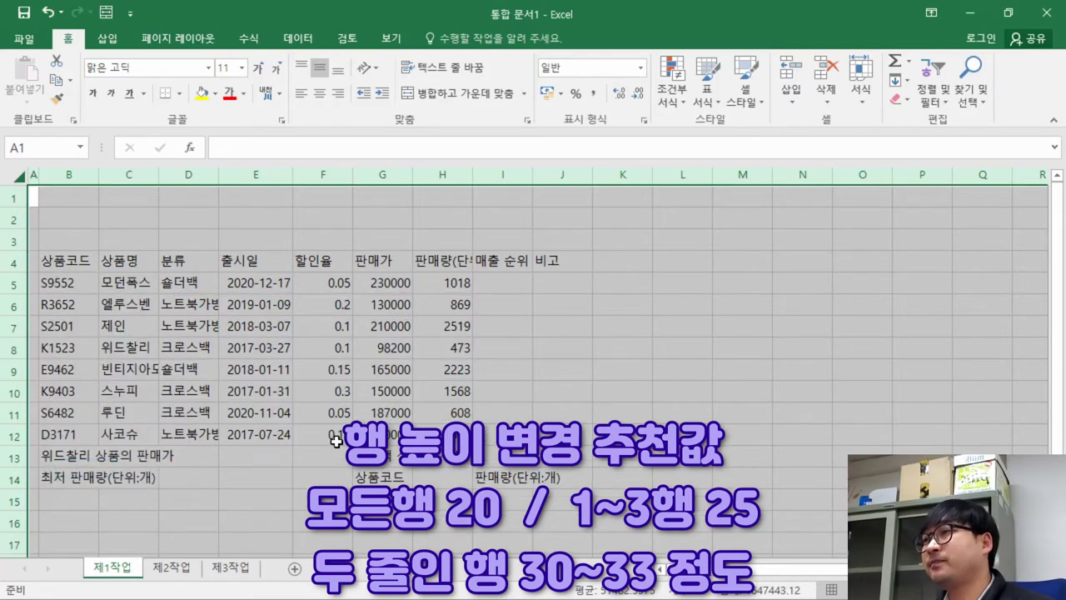
click(85, 258)
drag(13, 197, 10, 238)
right_click(10, 238)
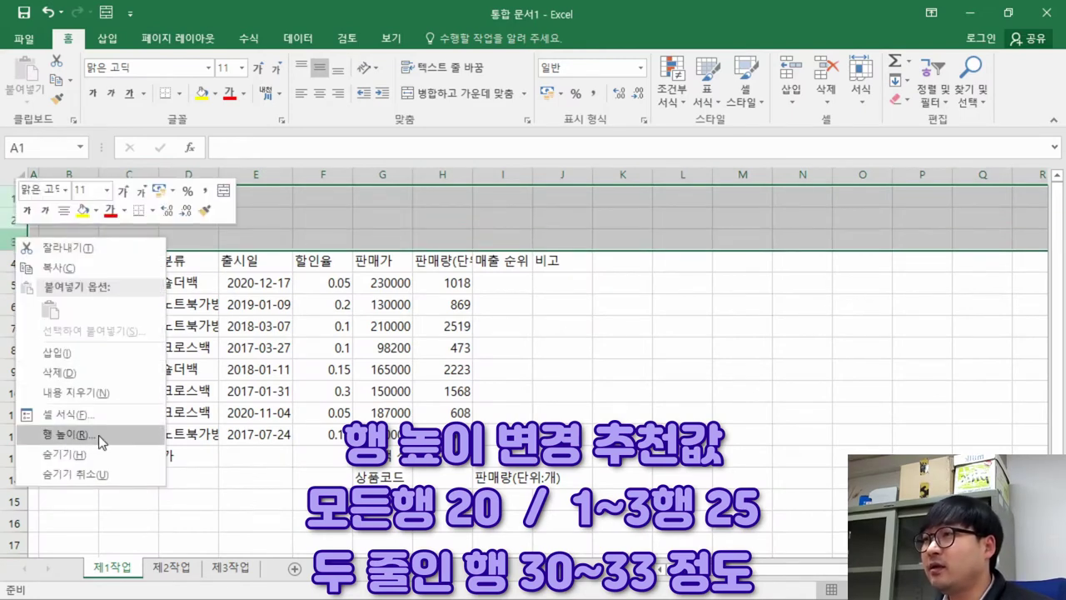
key(Escape)
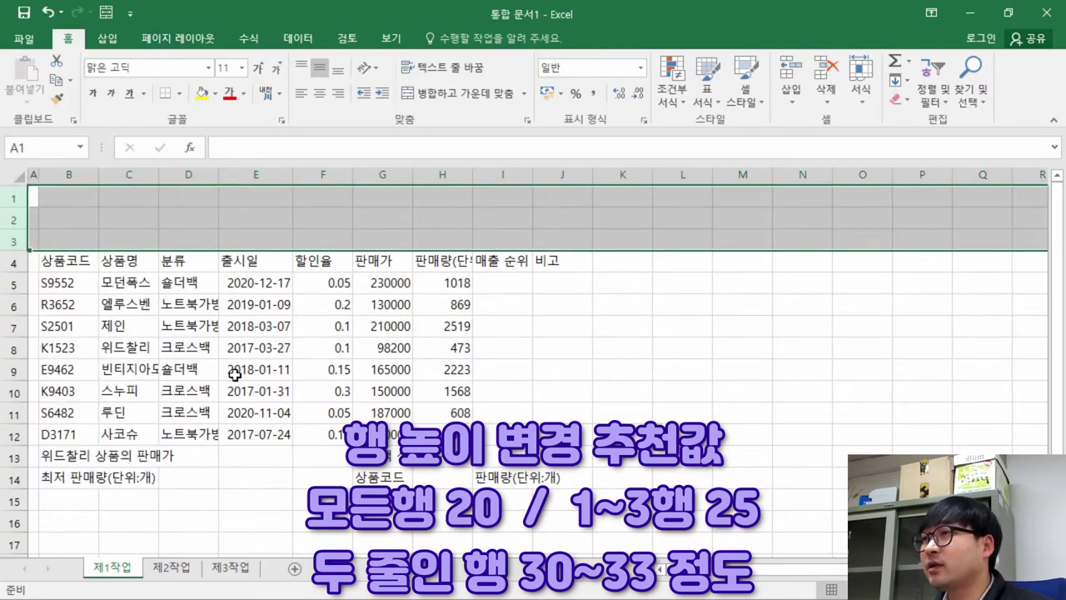
click(129, 240)
- Set the height of rows 1 to 3 to 25
drag(13, 197, 12, 241)
right_click(12, 242)
click(68, 440)
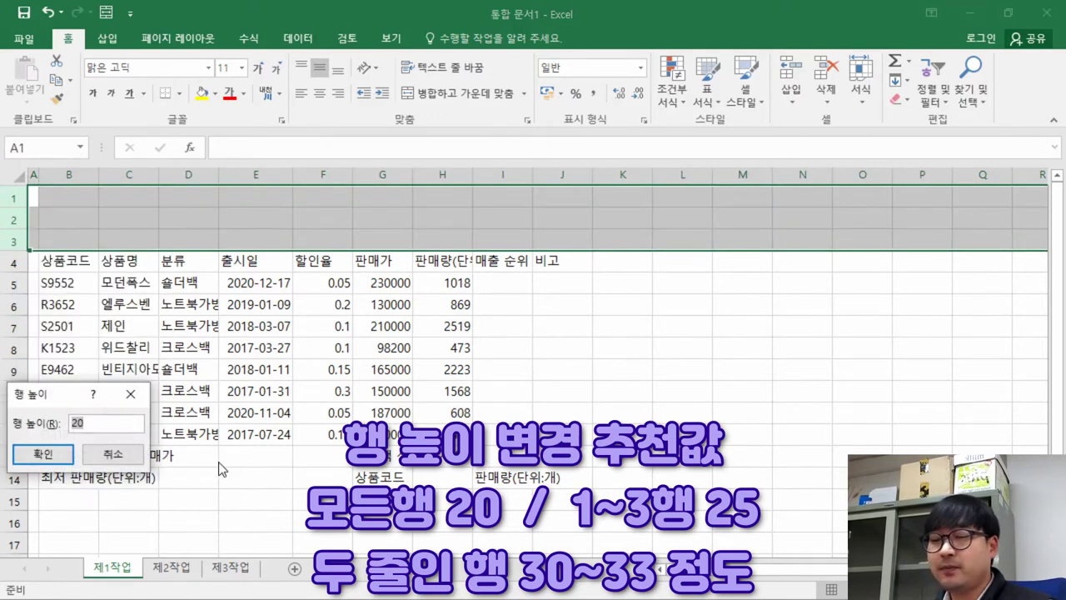
text(25)
key(Return)
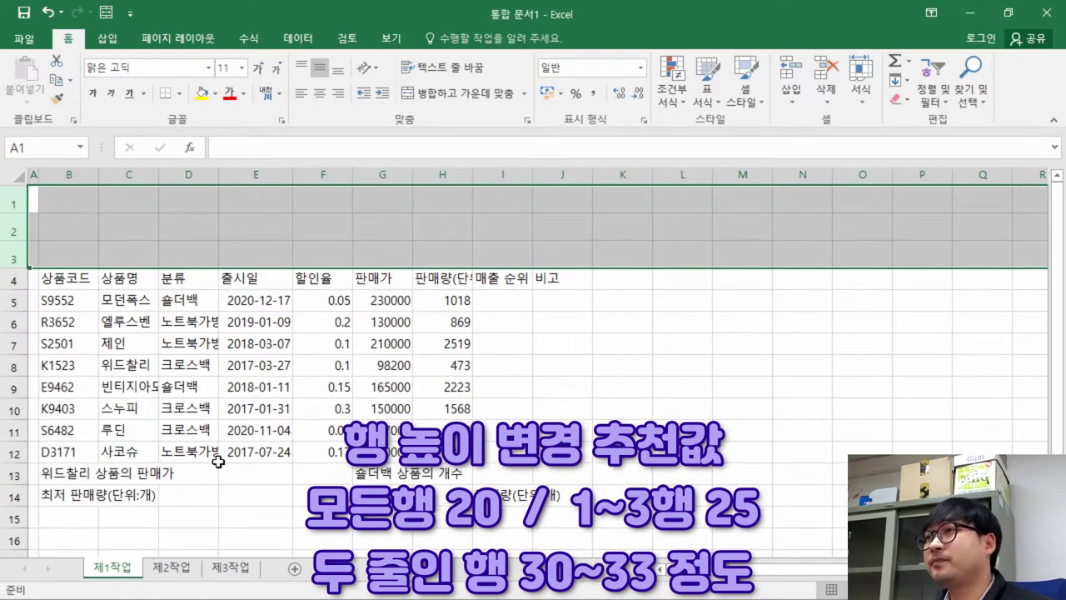
- Set the height of header row 4 to 30
click(115, 344)
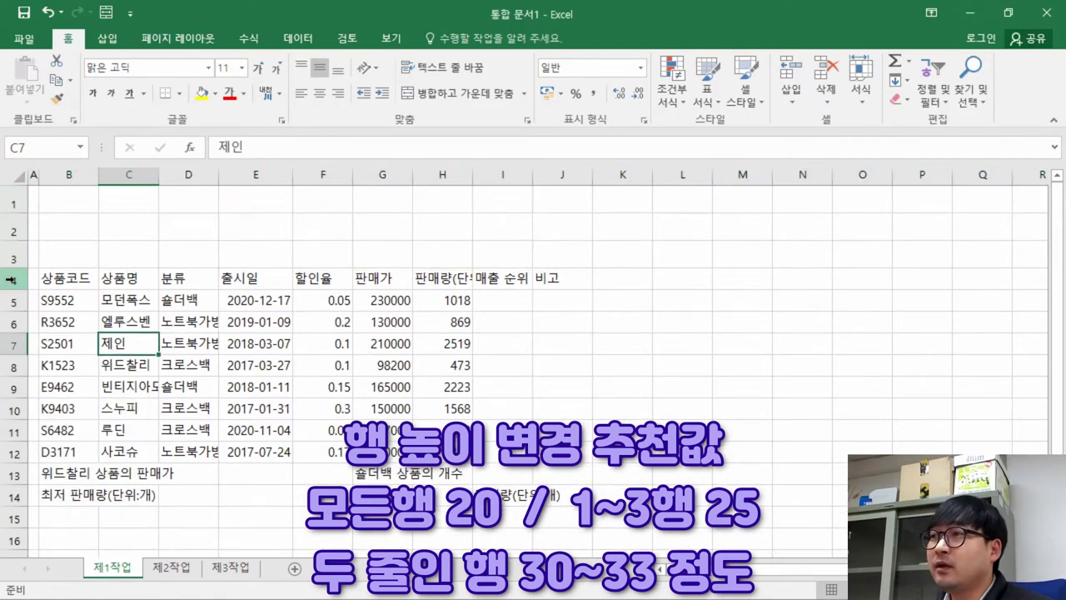
right_click(12, 280)
click(66, 477)
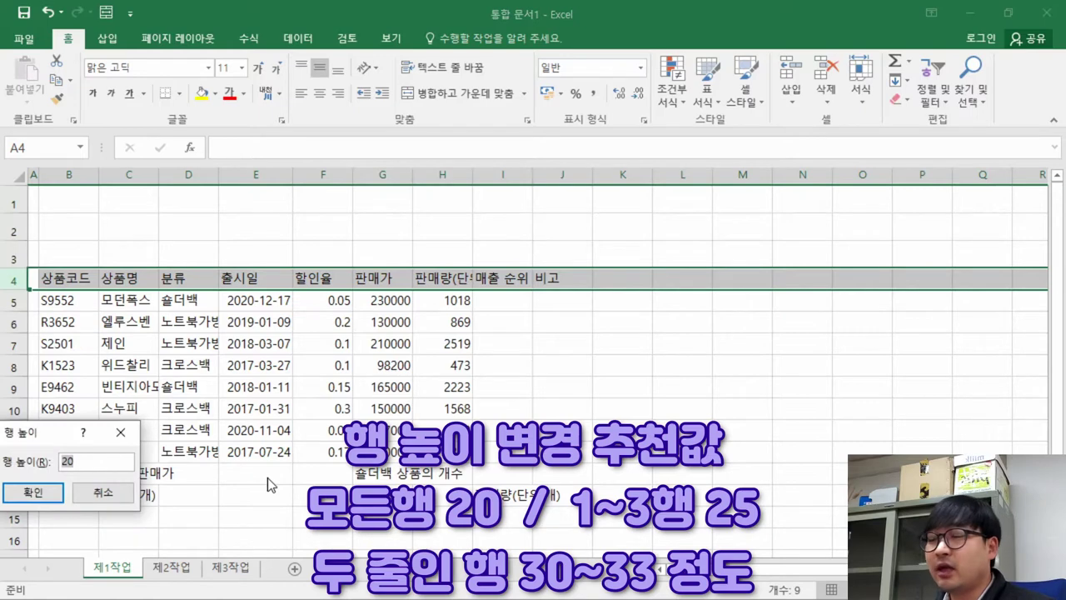
text(30)
key(Return)
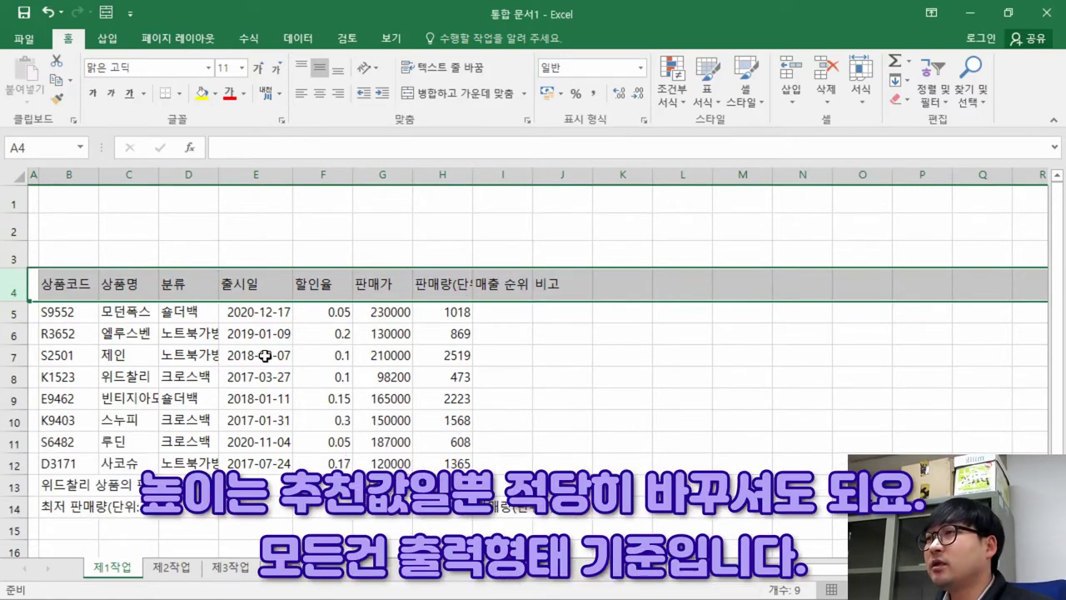
click(107, 304)
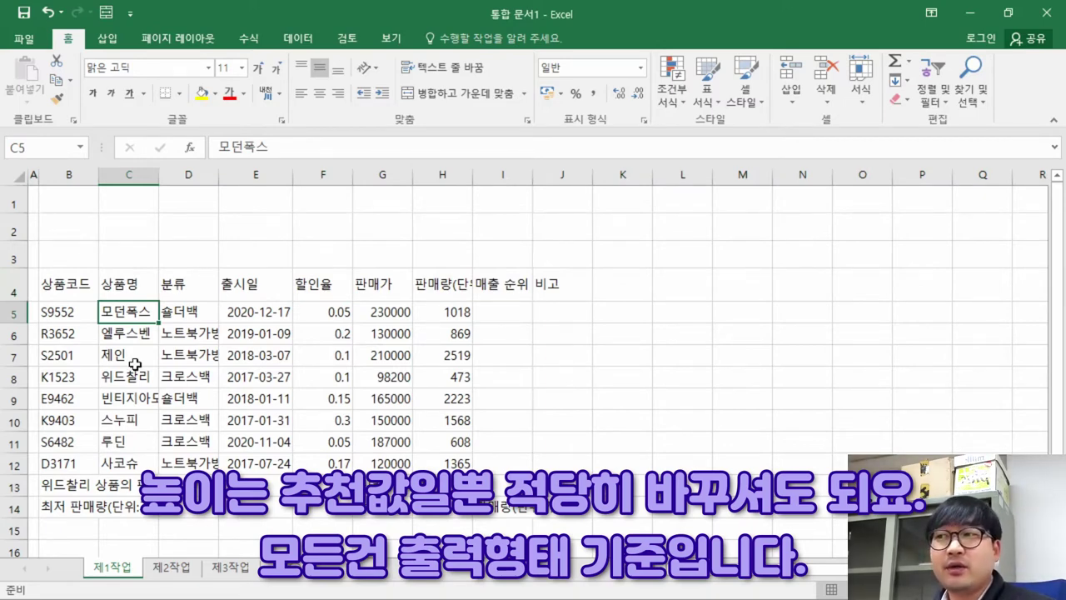
- Compare the sheet with the exam PDF's sample table, examine the line break in its 판매량(단위:개) header, and return to Excel
key(alt+Tab)
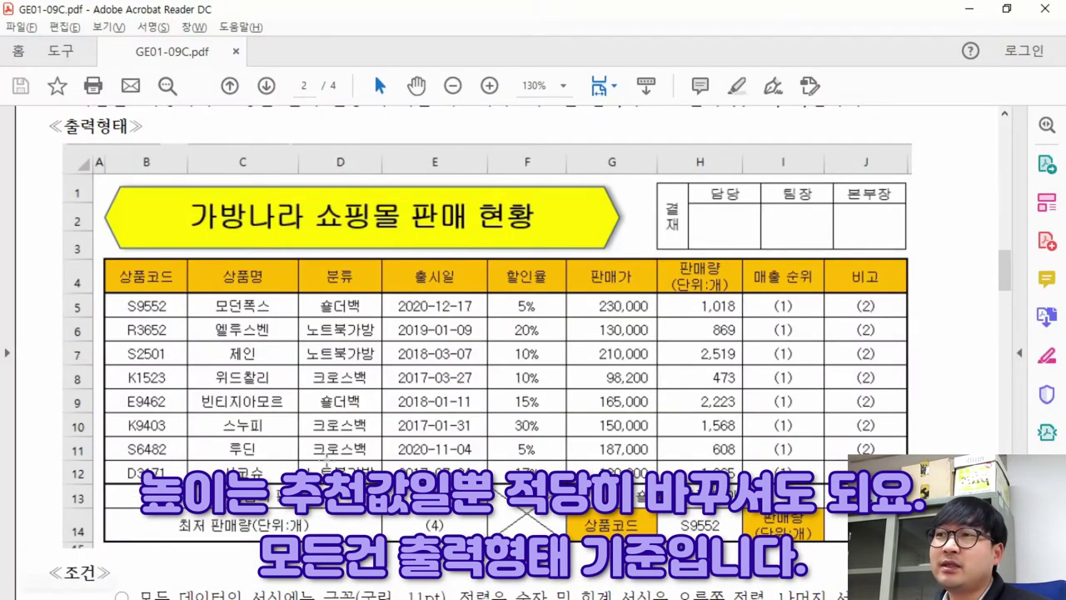
key(alt+Tab)
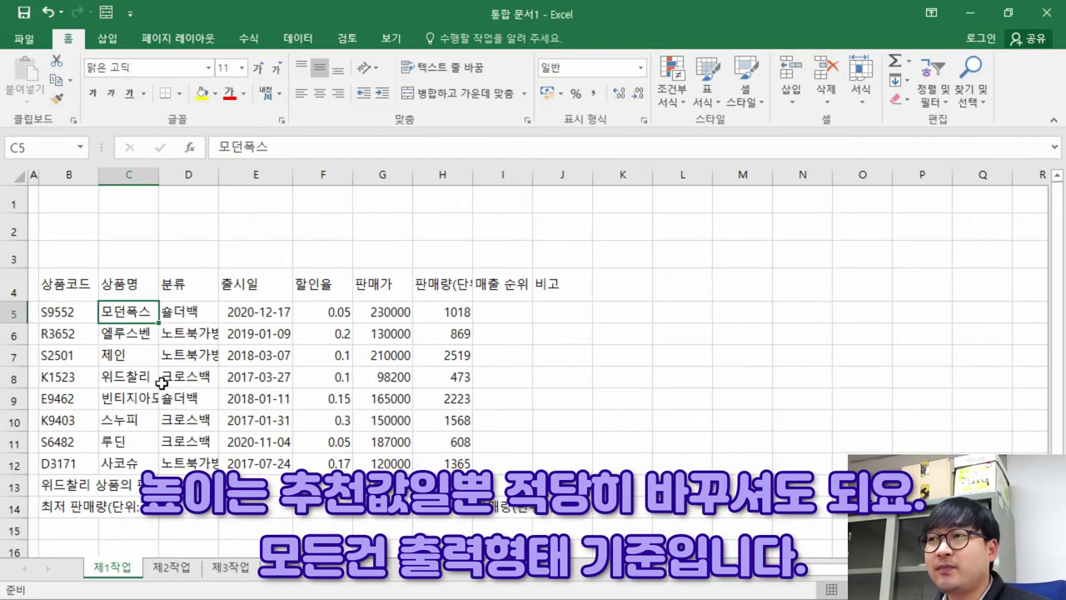
key(alt+Tab)
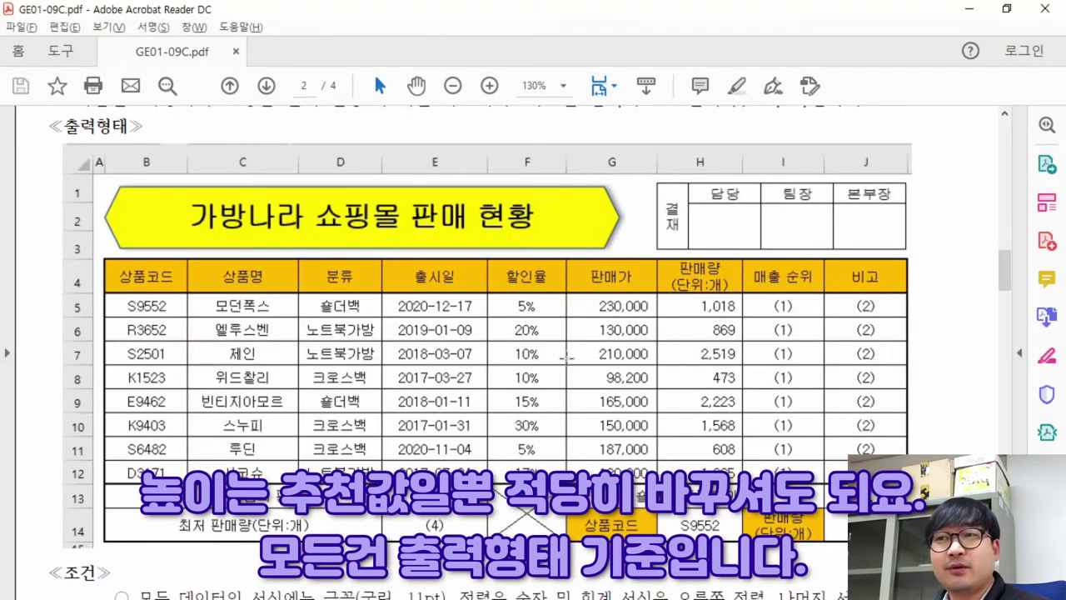
key(alt+Tab)
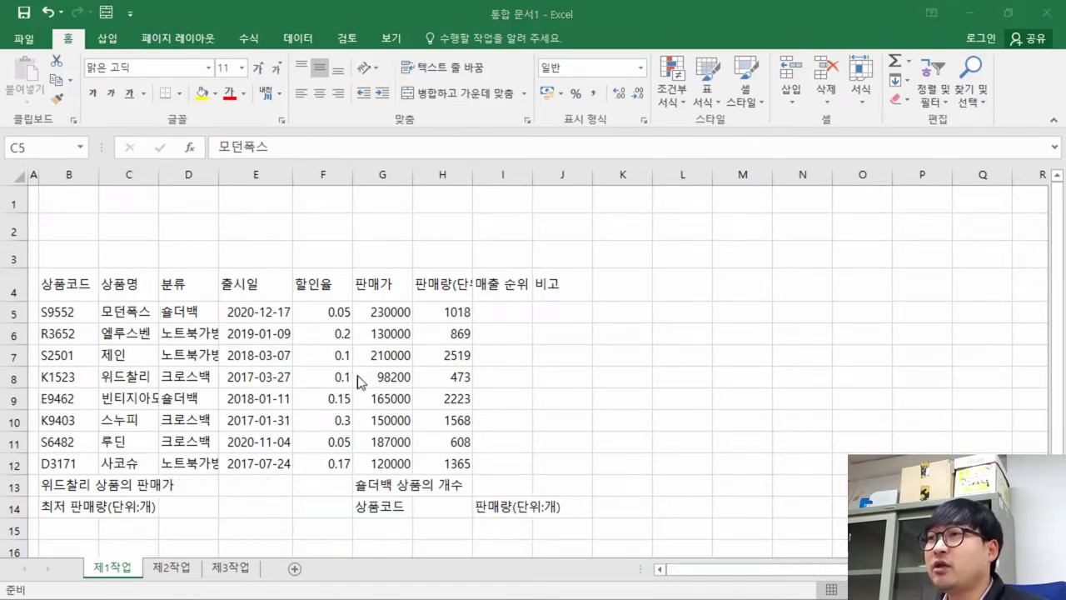
key(alt+Tab)
drag(128, 263, 754, 334)
click(696, 281)
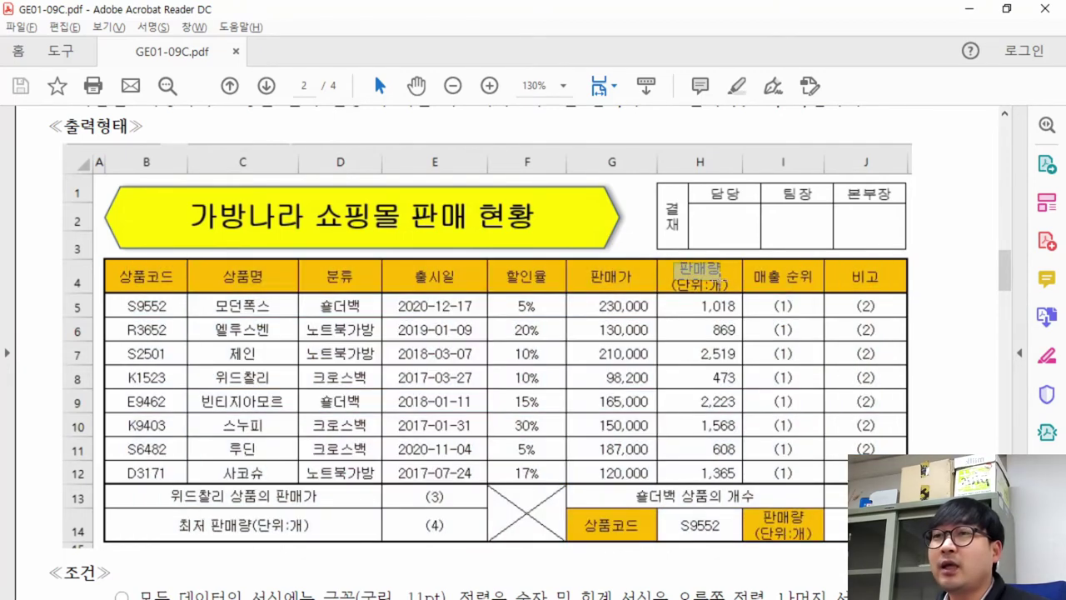
drag(674, 260, 729, 288)
key(alt+Tab)
click(439, 283)
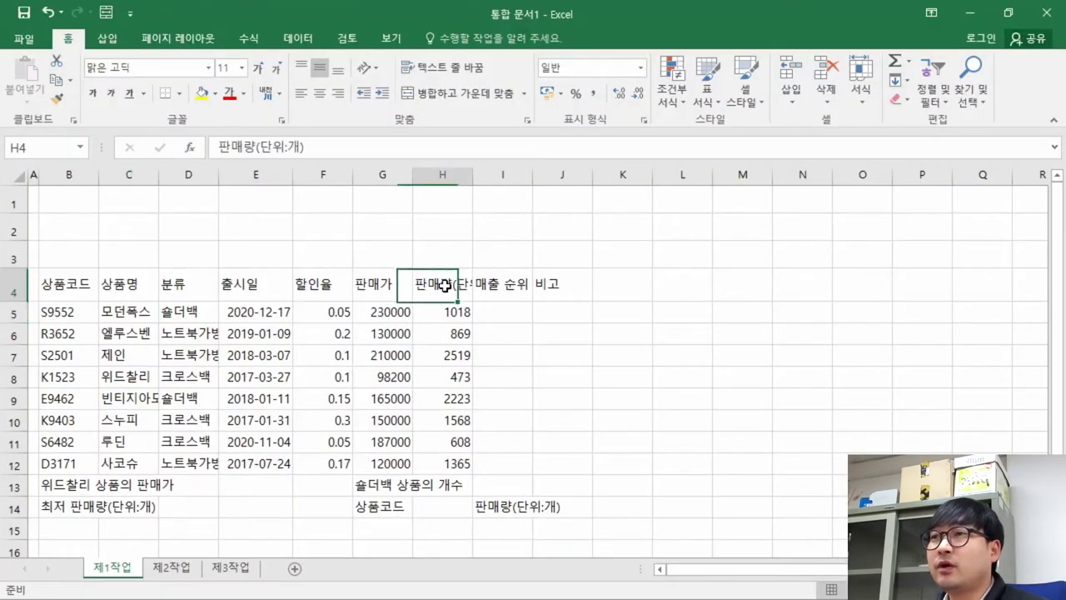
double_click(451, 284)
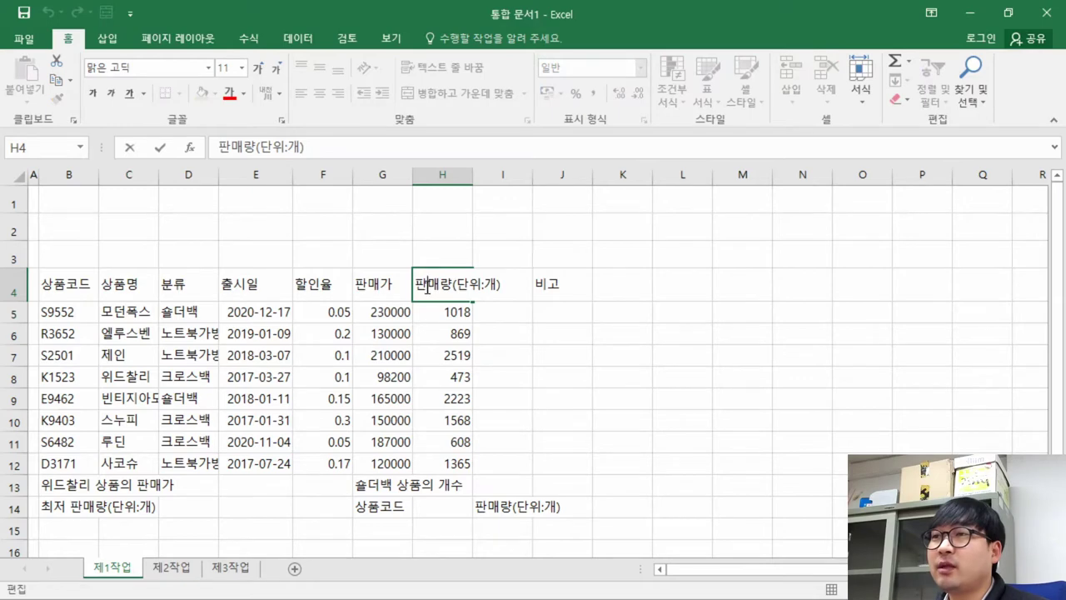
click(529, 340)
click(451, 289)
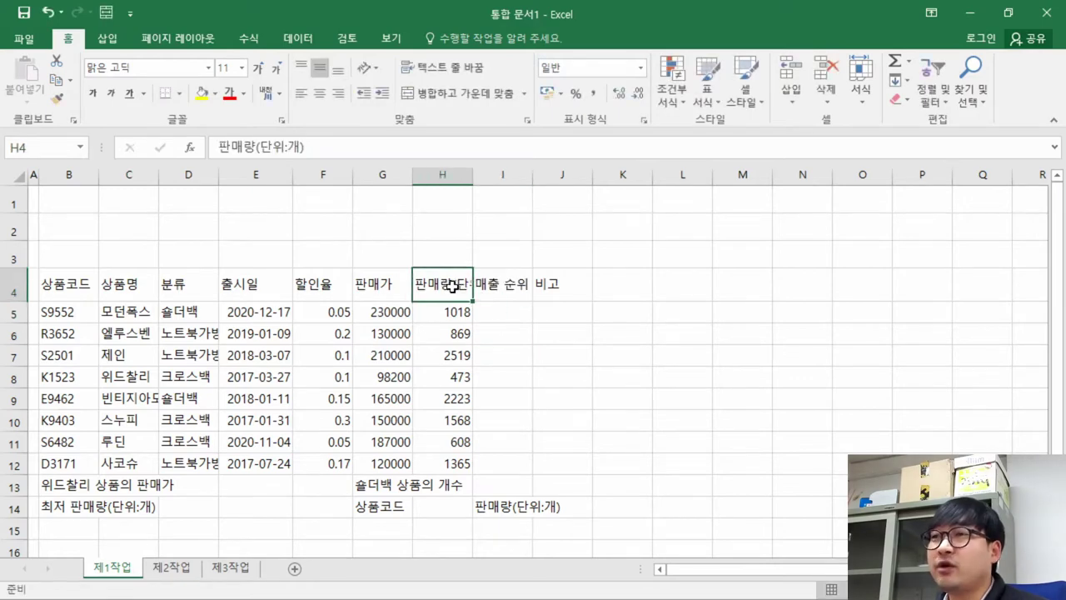
double_click(453, 287)
key(Escape)
- Insert a line break in header cell H4 between 판매량 and (단위:개)
double_click(441, 291)
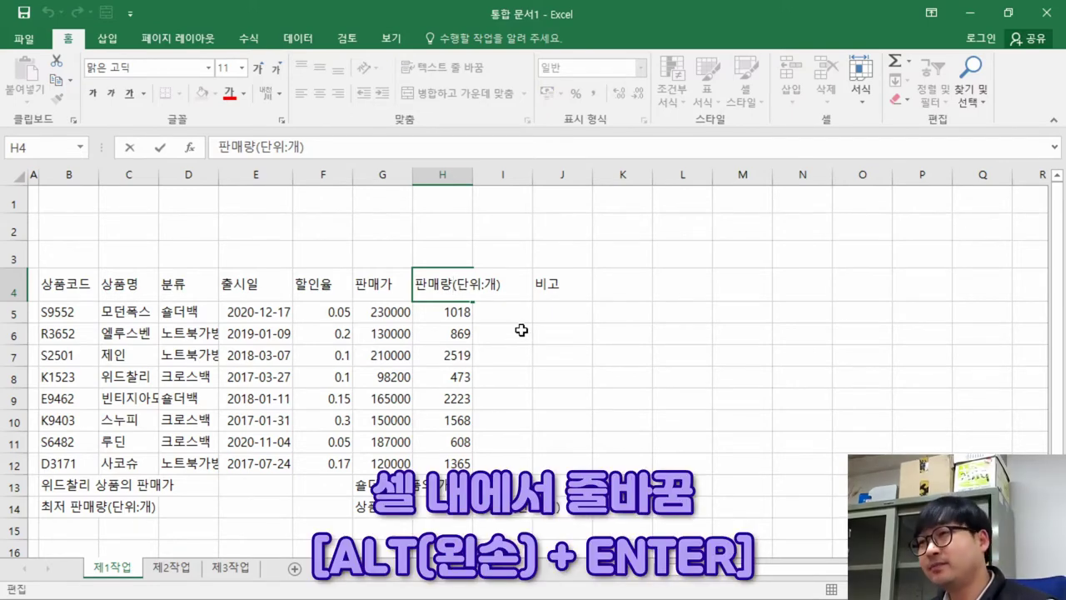
key(alt+Return)
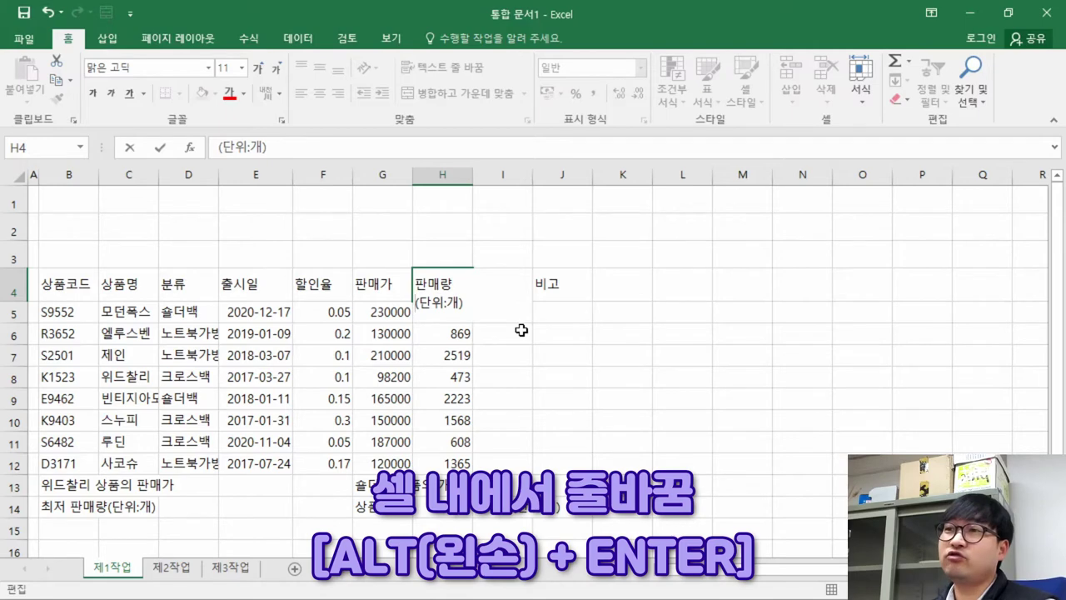
key(Return)
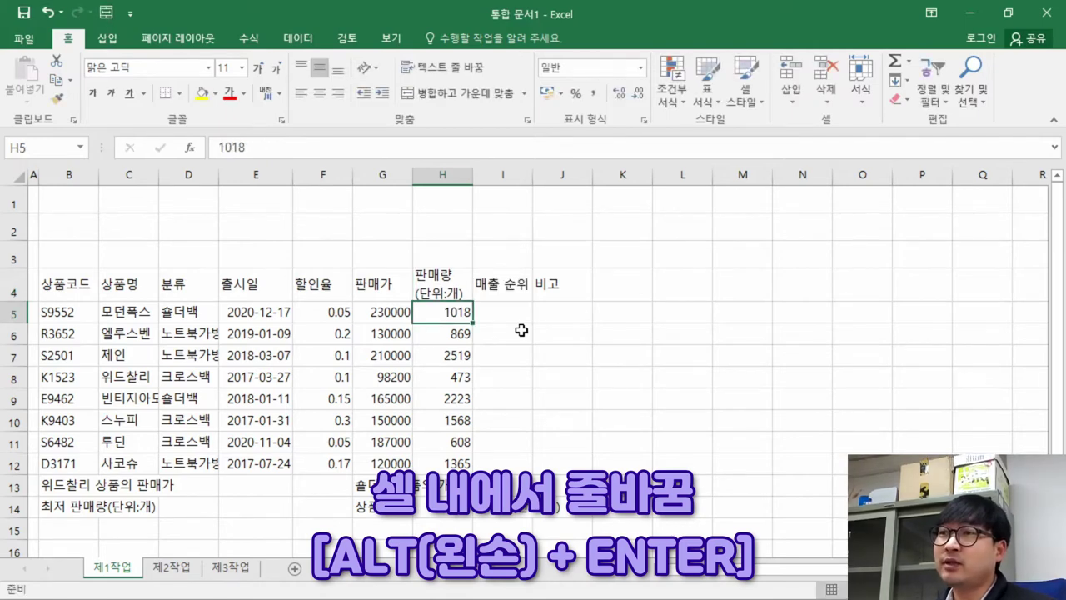
- Check the row 14 label in the exam PDF and copy the two-line 판매량(단위:개) header from H4 into cell I14 in Excel
click(505, 507)
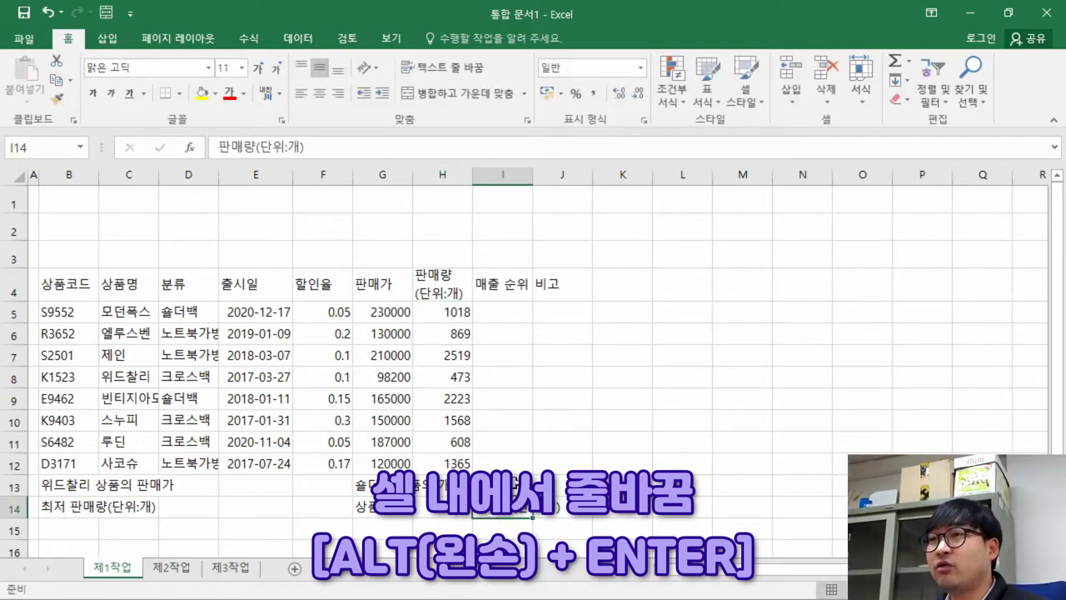
key(alt+Tab)
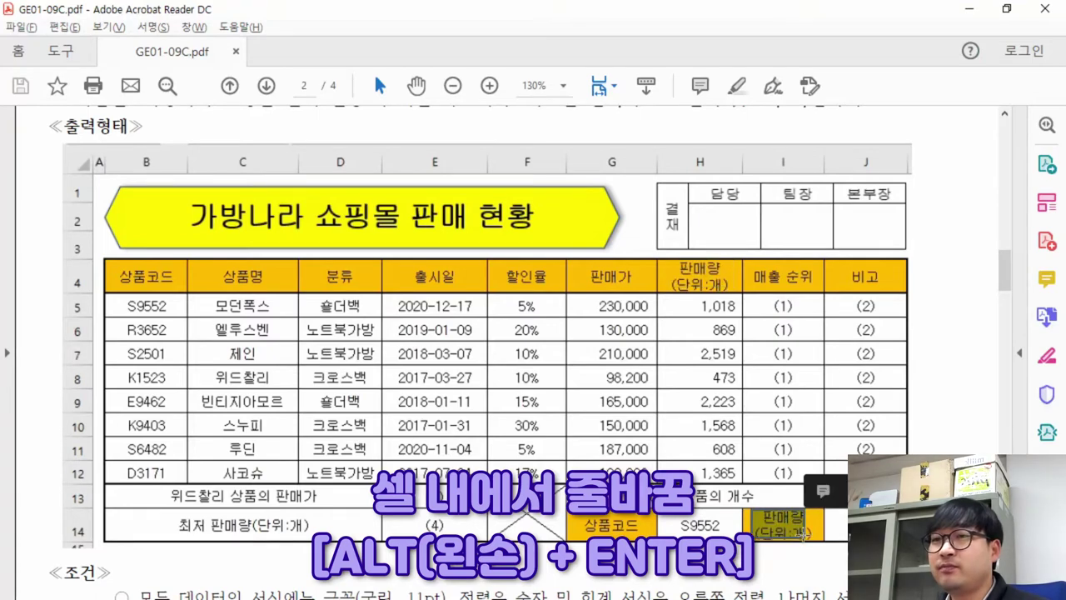
key(alt+Tab)
click(442, 284)
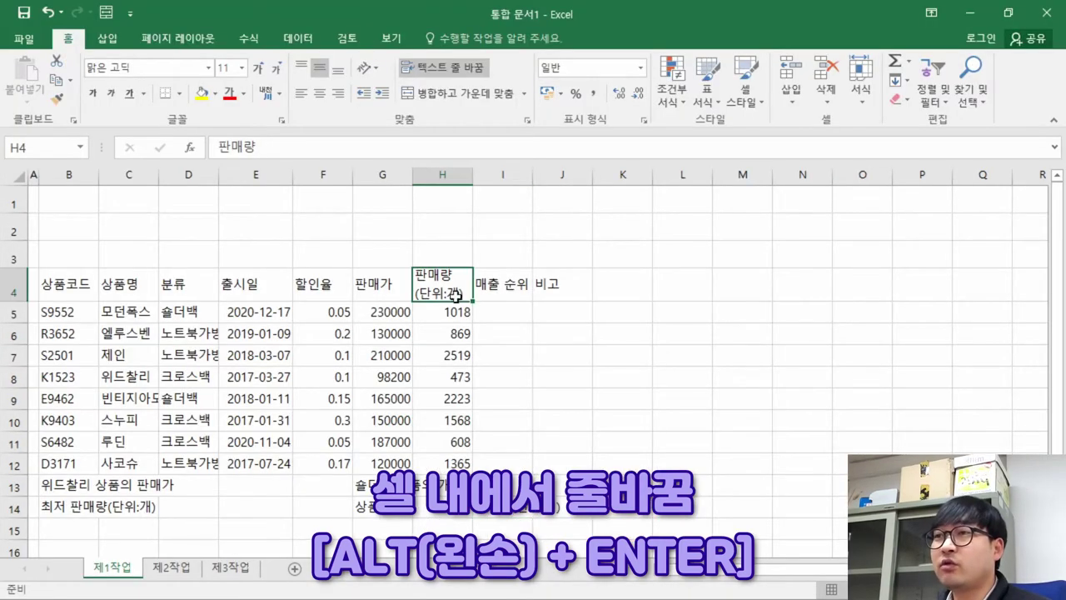
key(ctrl+c)
click(504, 508)
key(ctrl+v)
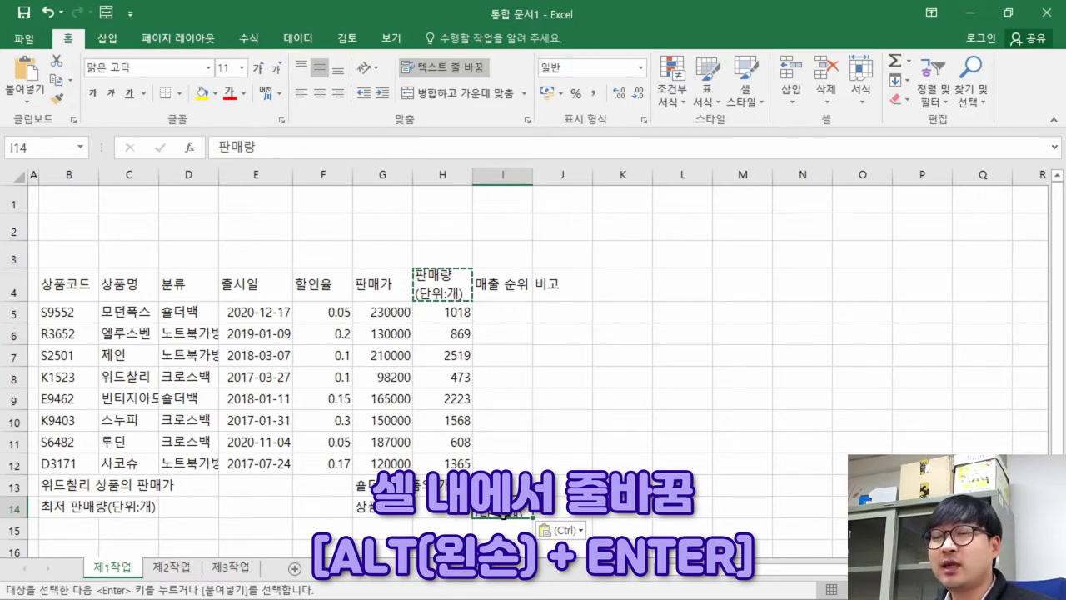
- Check the row height setting of header row 4 and clear the copy selection around H4
click(512, 379)
click(4, 292)
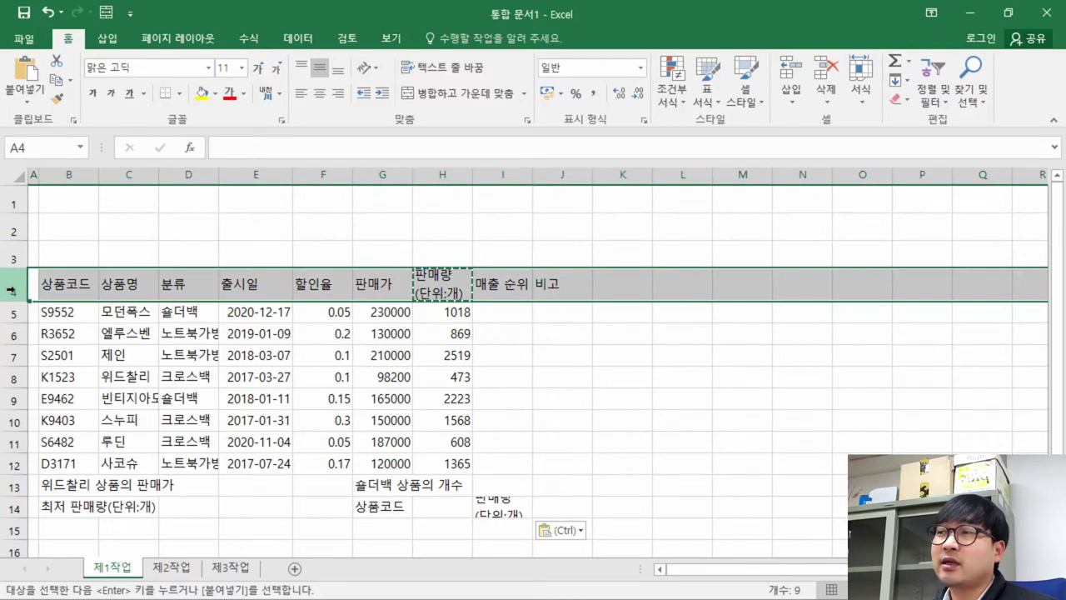
right_click(4, 291)
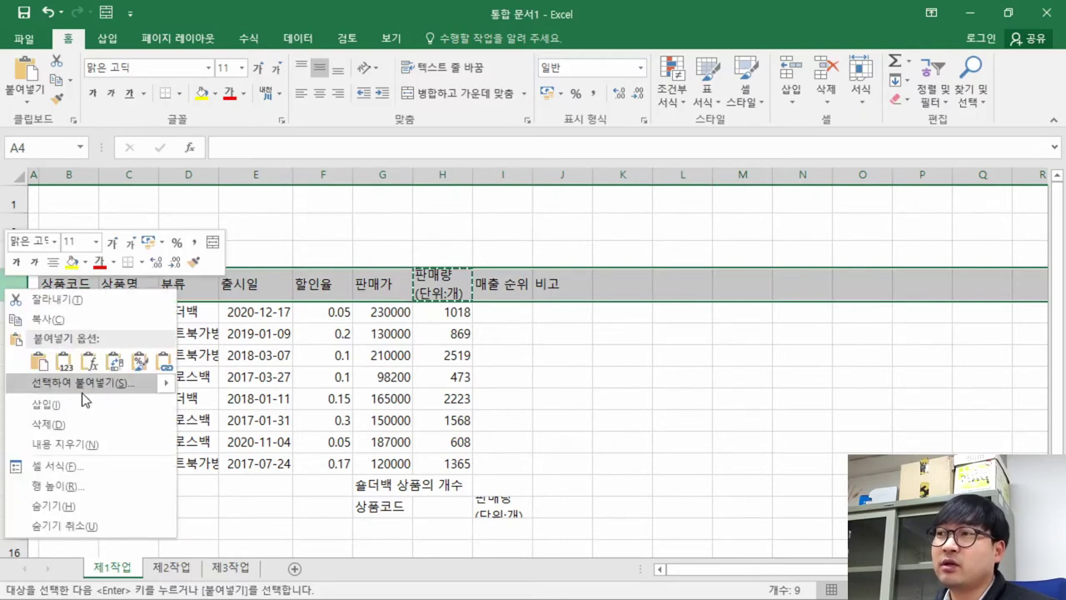
click(67, 486)
key(Return)
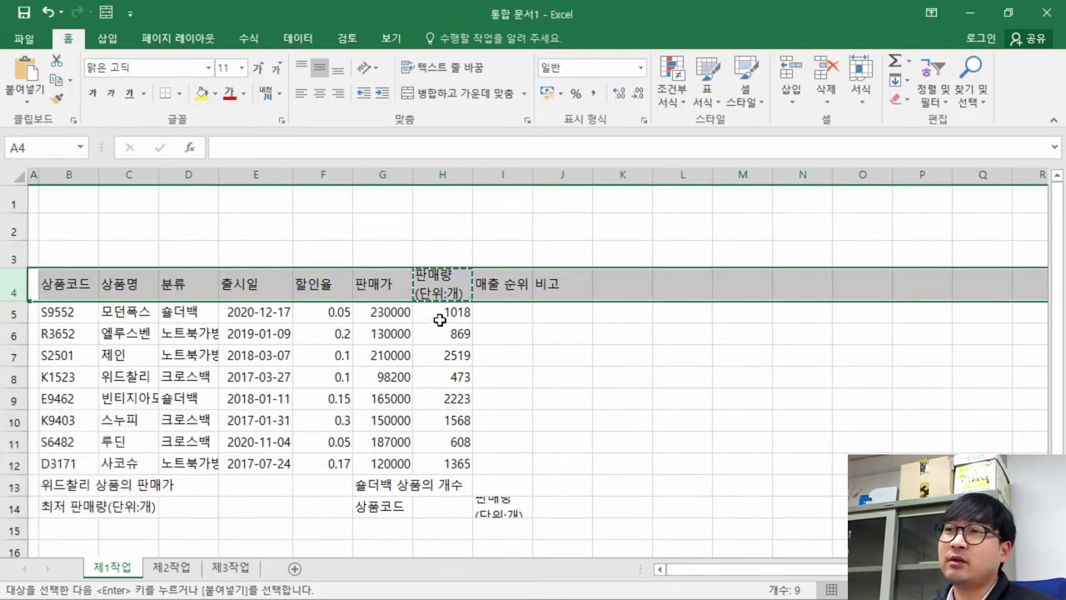
click(450, 311)
key(Escape)
click(458, 414)
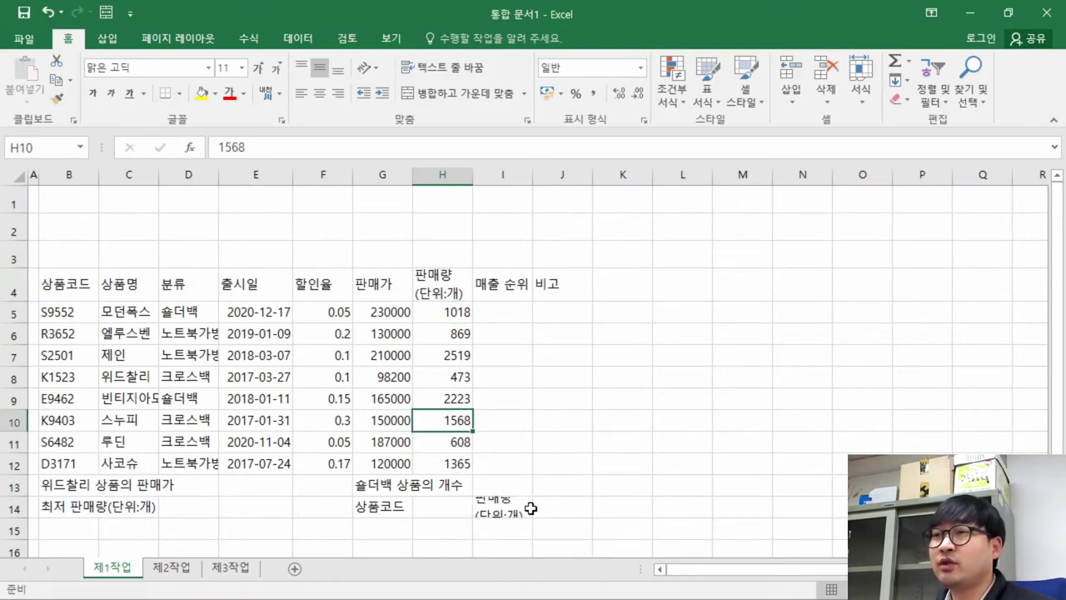
- Set the height of row 14 to 30
right_click(15, 508)
click(69, 455)
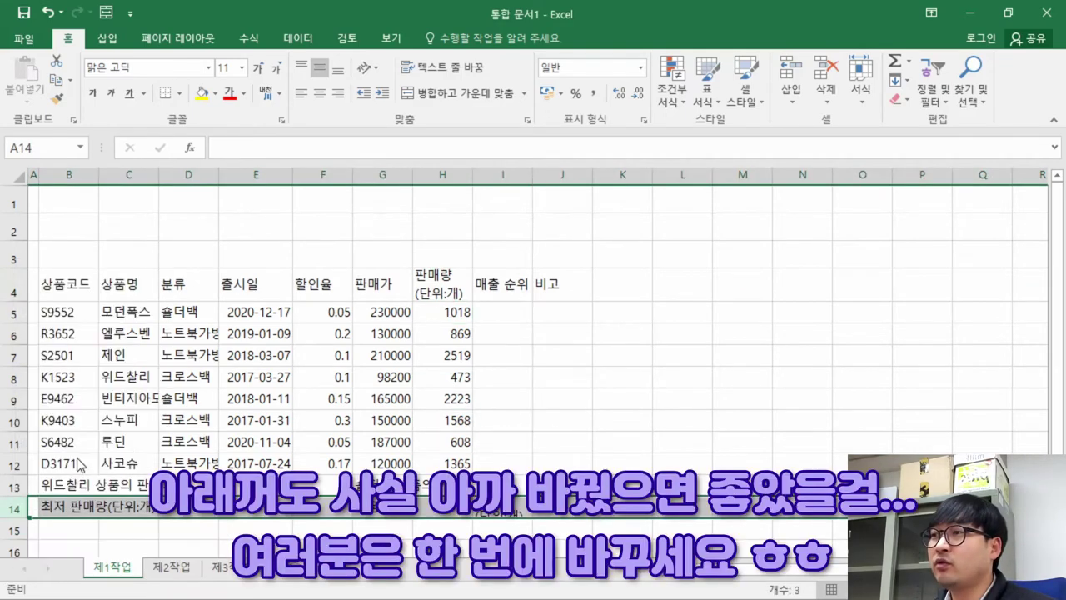
text(30)
key(Return)
click(163, 427)
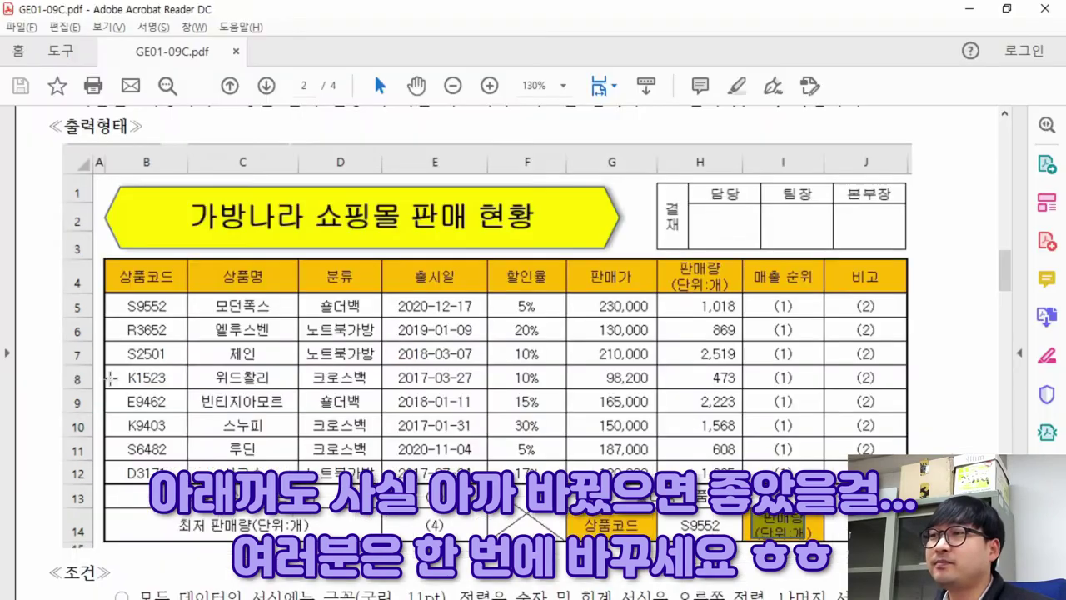
- Examine the borders of the sample table in the exam PDF and return to Excel
key(alt+Tab)
click(504, 372)
drag(127, 271, 891, 533)
click(572, 390)
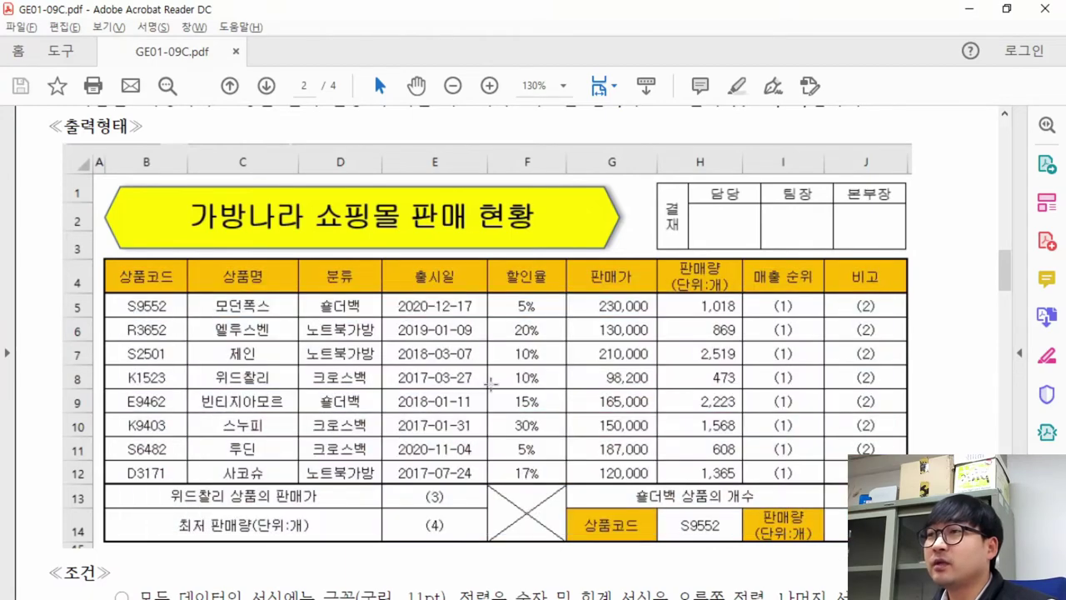
key(alt+Tab)
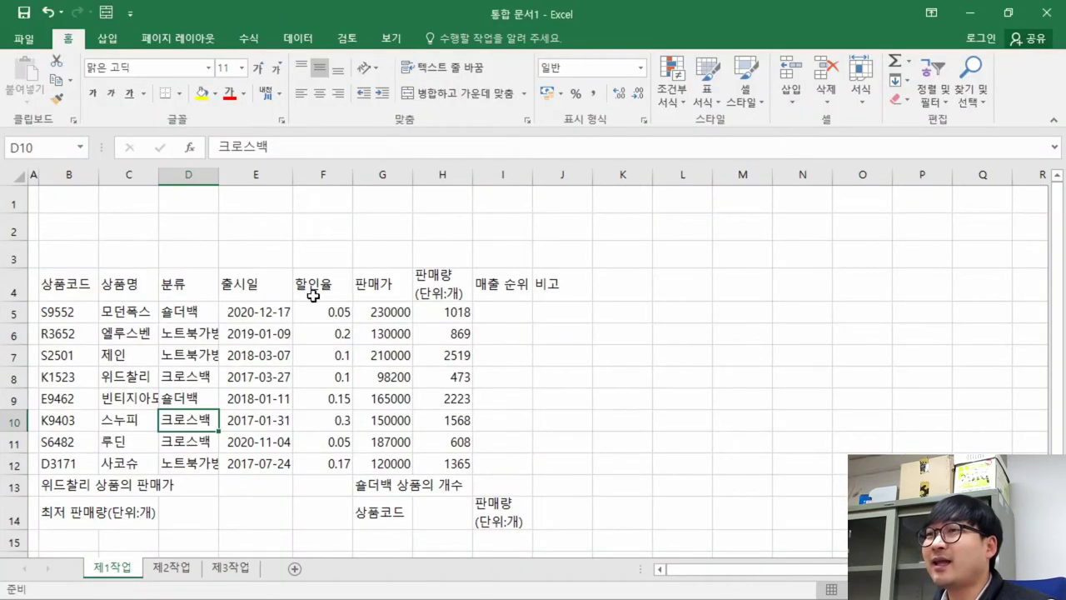
- Hide the worksheet gridlines to view the table without cell lines, and show them again
click(390, 39)
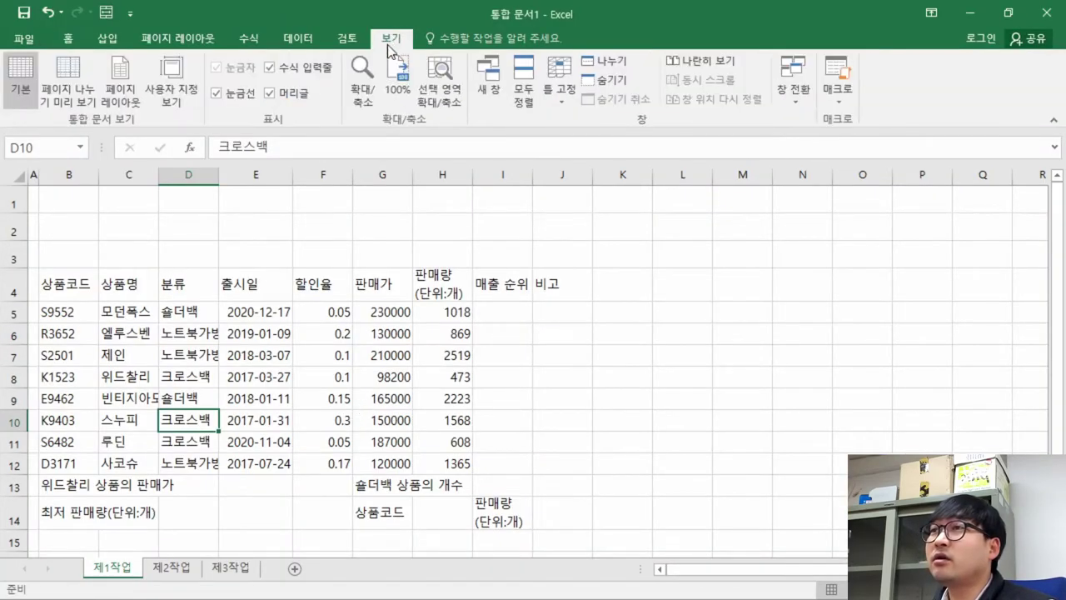
click(216, 93)
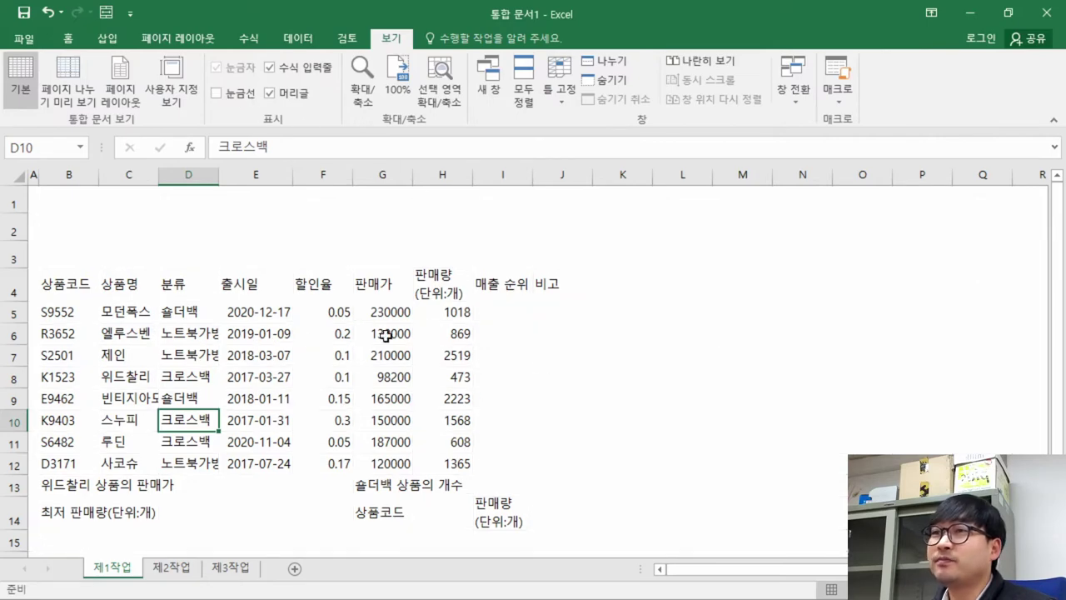
click(221, 313)
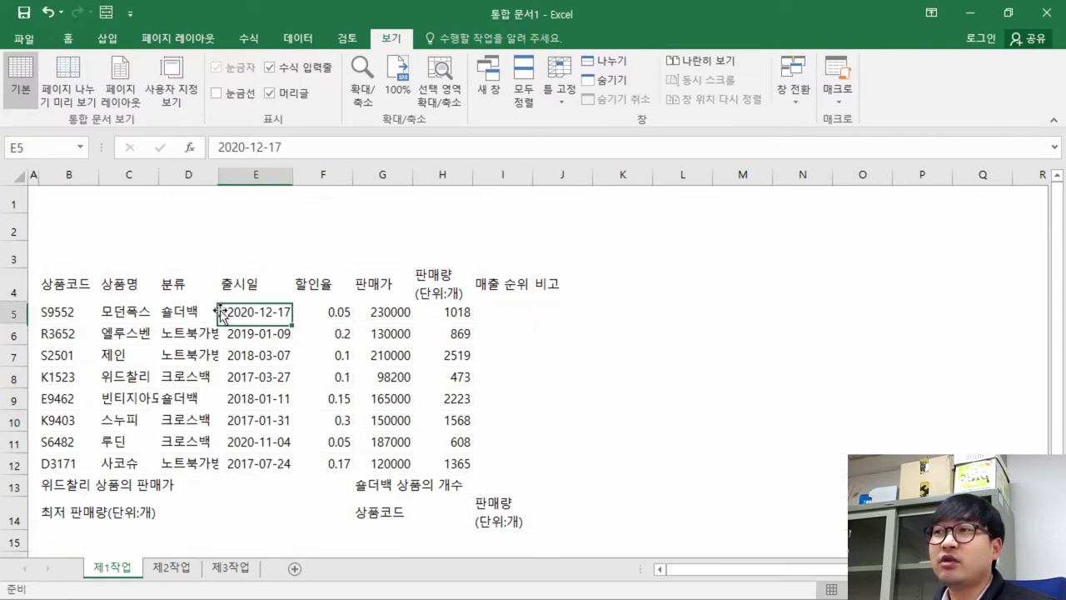
drag(91, 233, 537, 450)
click(318, 416)
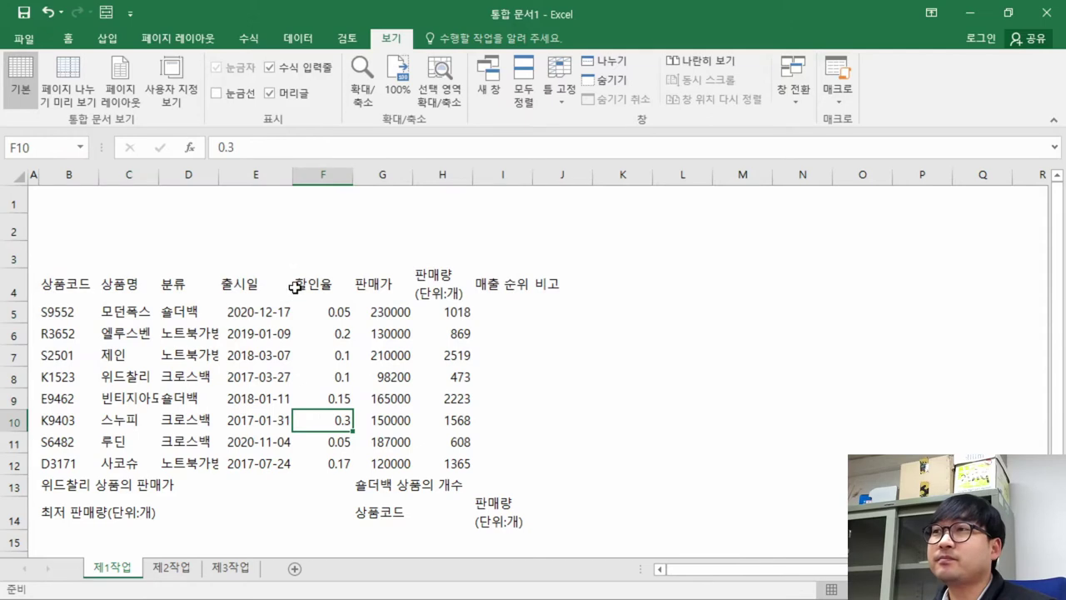
click(216, 94)
click(210, 335)
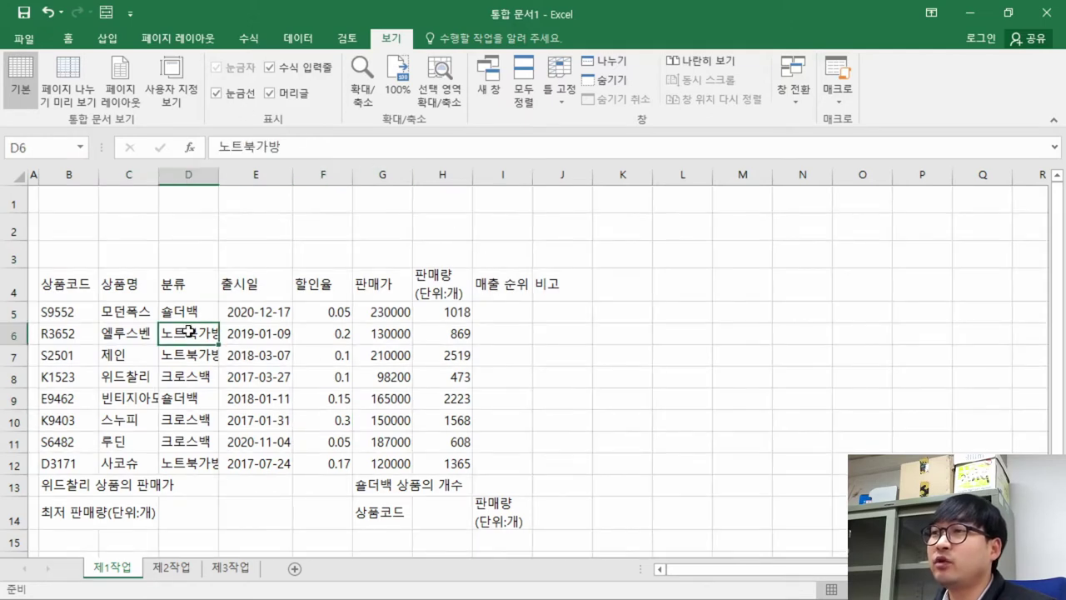
click(76, 281)
click(154, 354)
click(67, 398)
click(280, 396)
click(404, 384)
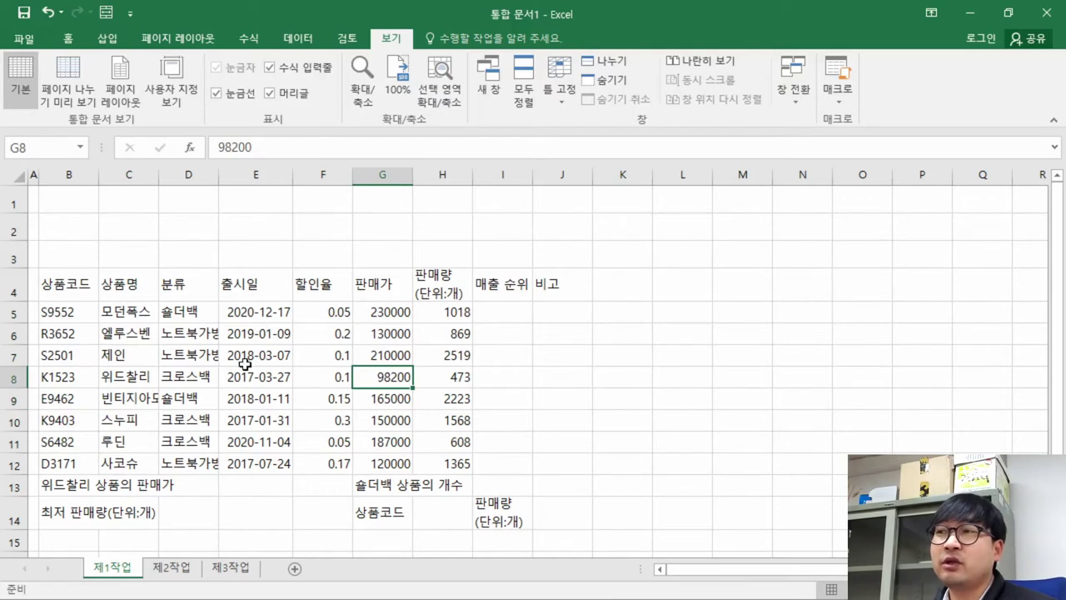
- Switch to the exam PDF and examine the inner and outer border lines of the sample table B4:J14
click(91, 289)
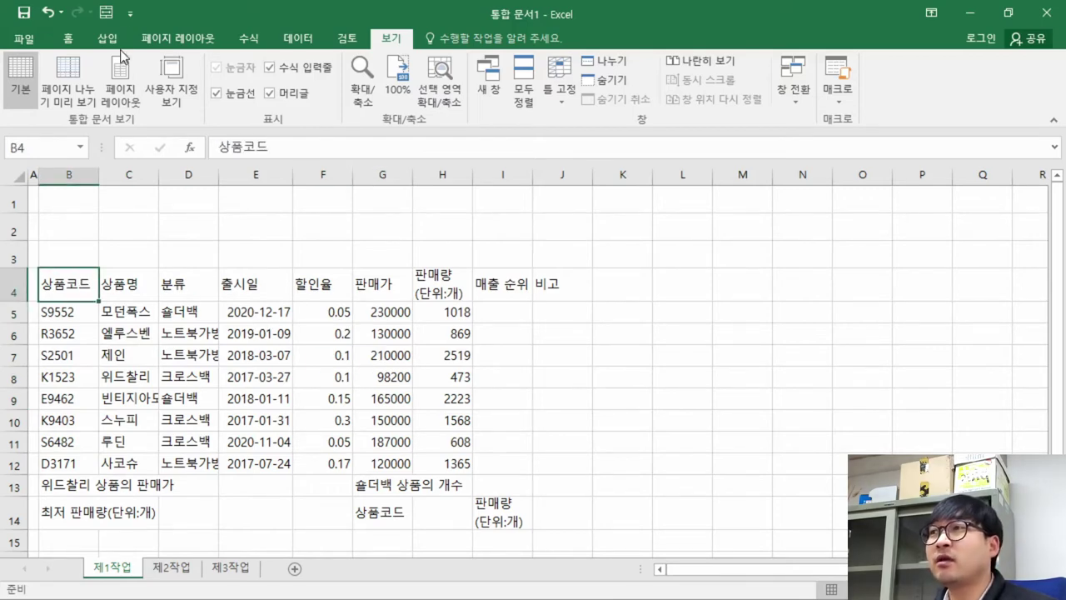
click(69, 38)
key(alt+Tab)
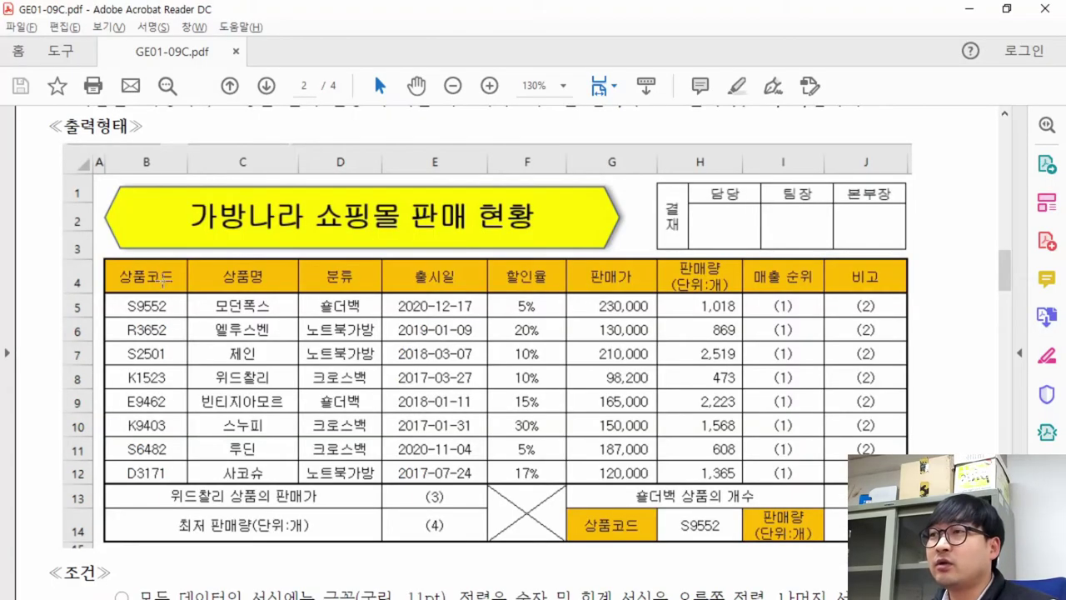
drag(127, 266, 861, 538)
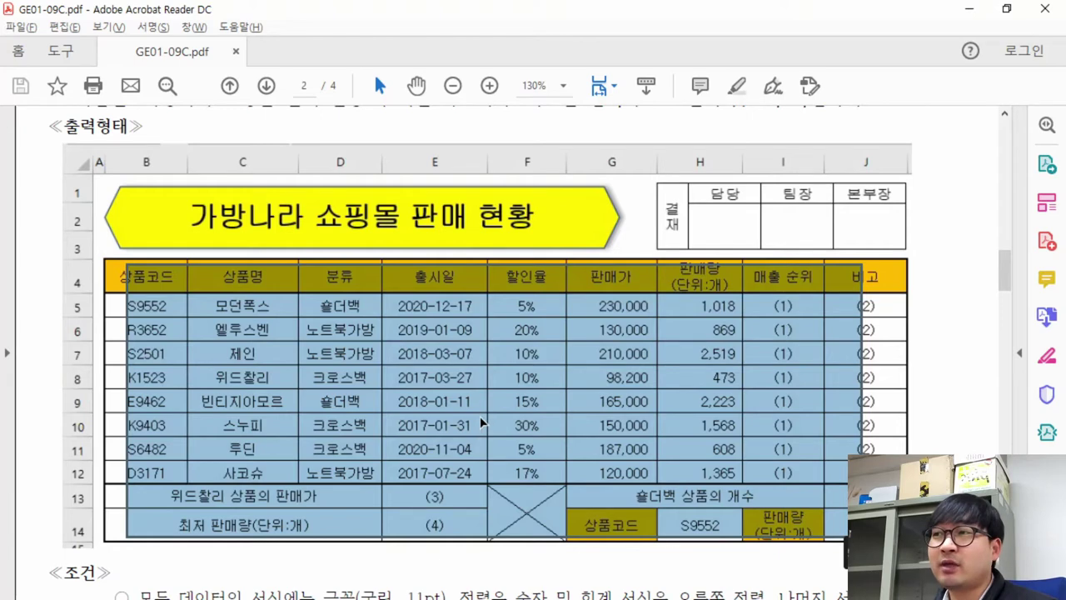
click(144, 293)
drag(123, 268, 413, 454)
click(463, 448)
click(356, 354)
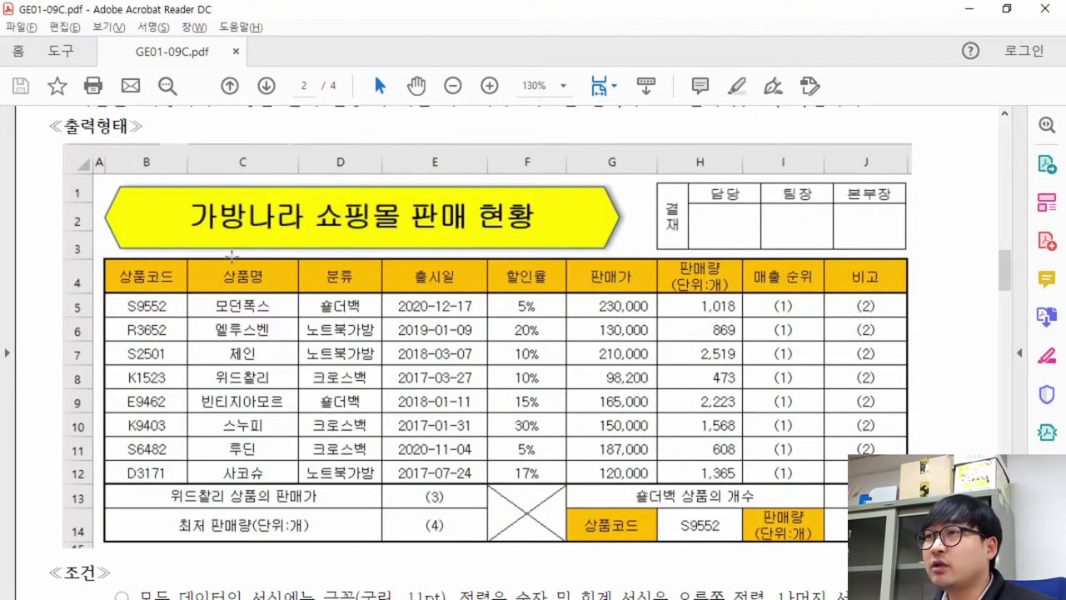
drag(197, 247, 481, 265)
drag(94, 325, 142, 420)
drag(443, 538, 505, 552)
drag(900, 327, 914, 429)
click(749, 403)
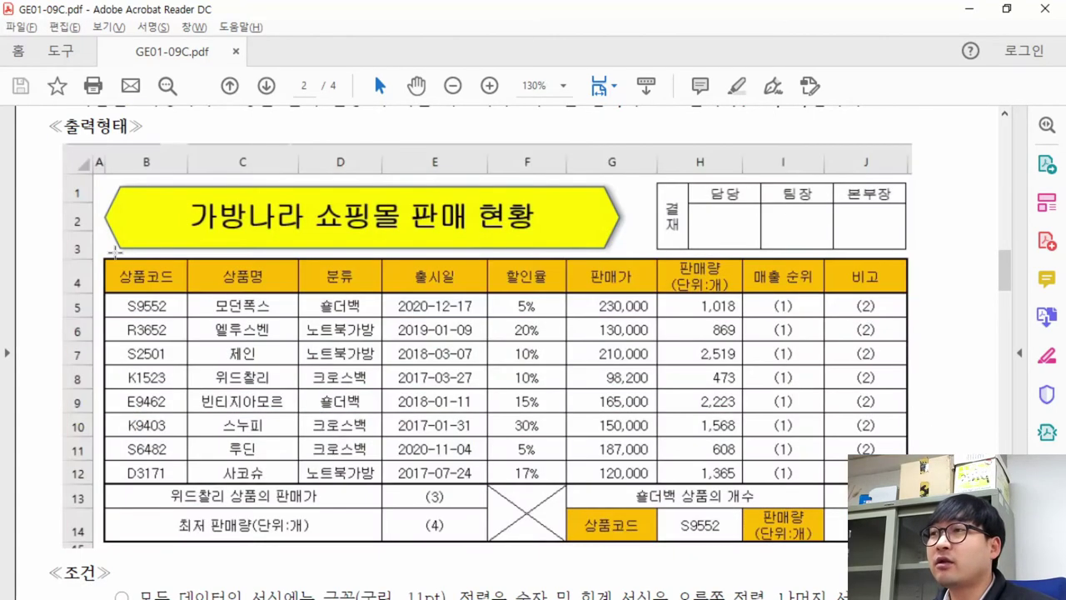
drag(118, 266, 886, 537)
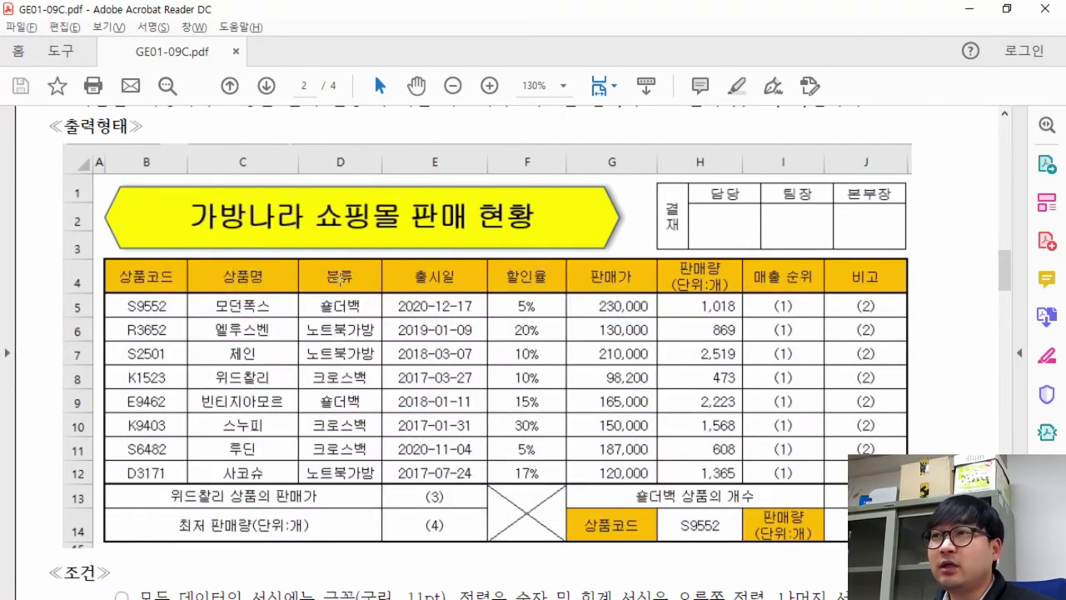
- Examine the lines around rows 5 to 12 and the crossed-out cell F13:F14 in the exam PDF, and return to Excel
drag(338, 280, 626, 308)
drag(323, 468, 754, 496)
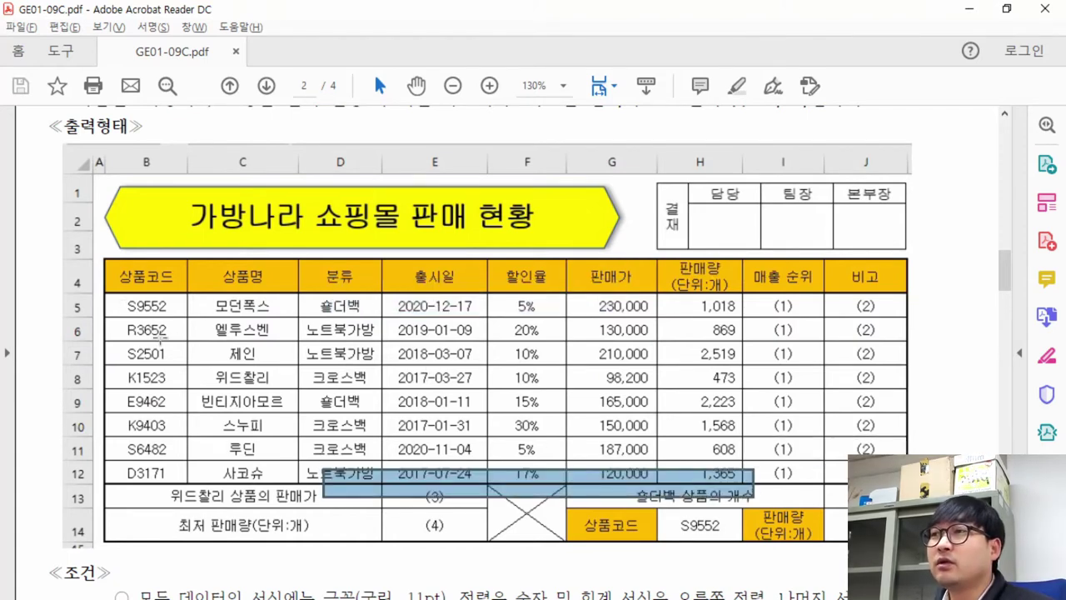
drag(118, 298, 835, 475)
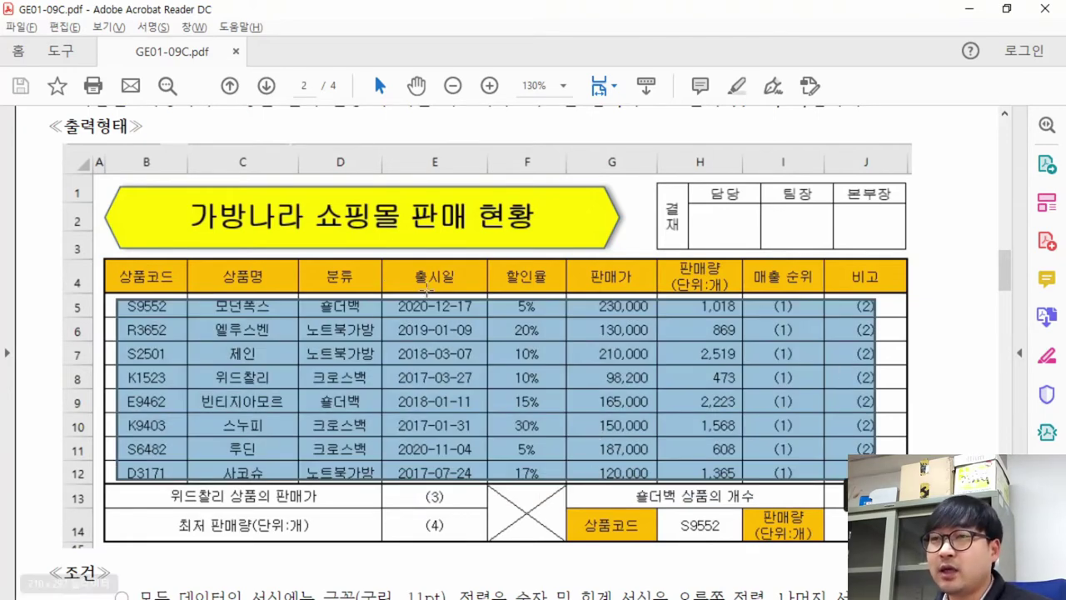
click(521, 500)
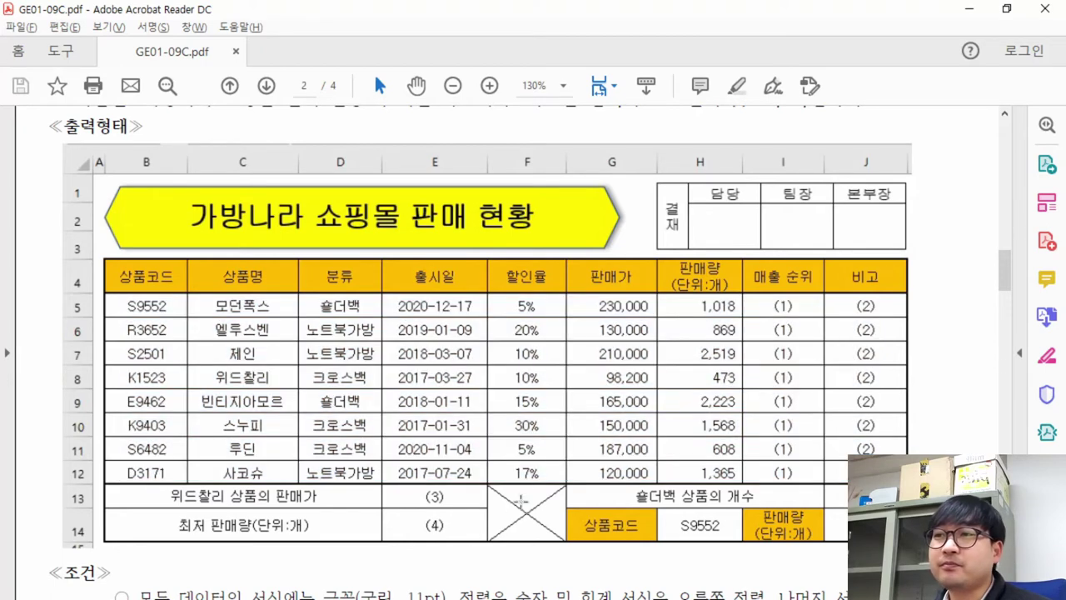
drag(497, 493, 562, 537)
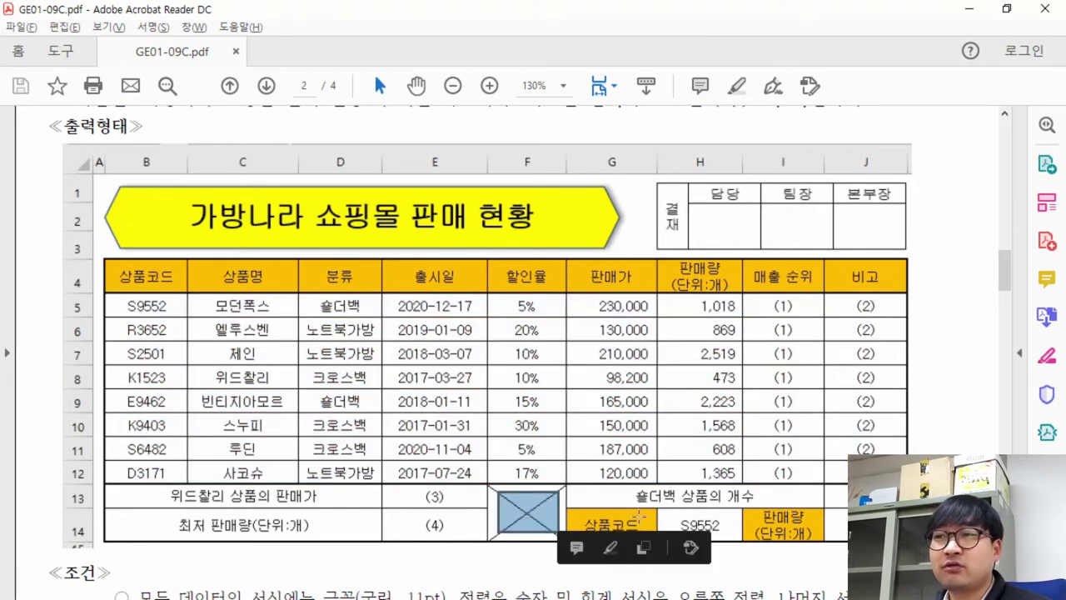
click(502, 449)
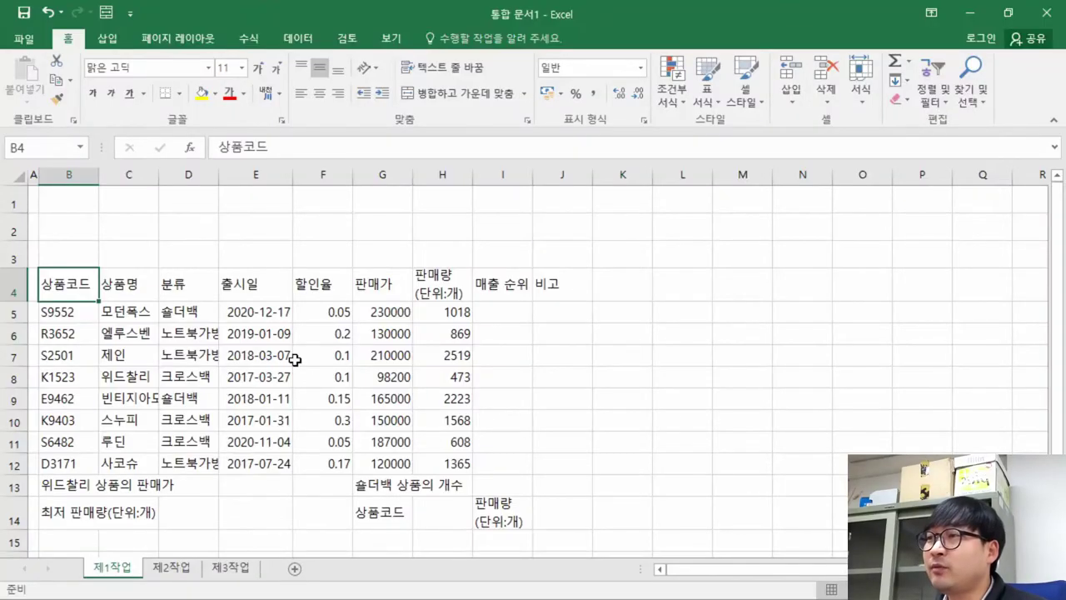
- Apply all borders (모든 테두리) to the whole table B4:J14
click(179, 353)
drag(62, 283, 546, 509)
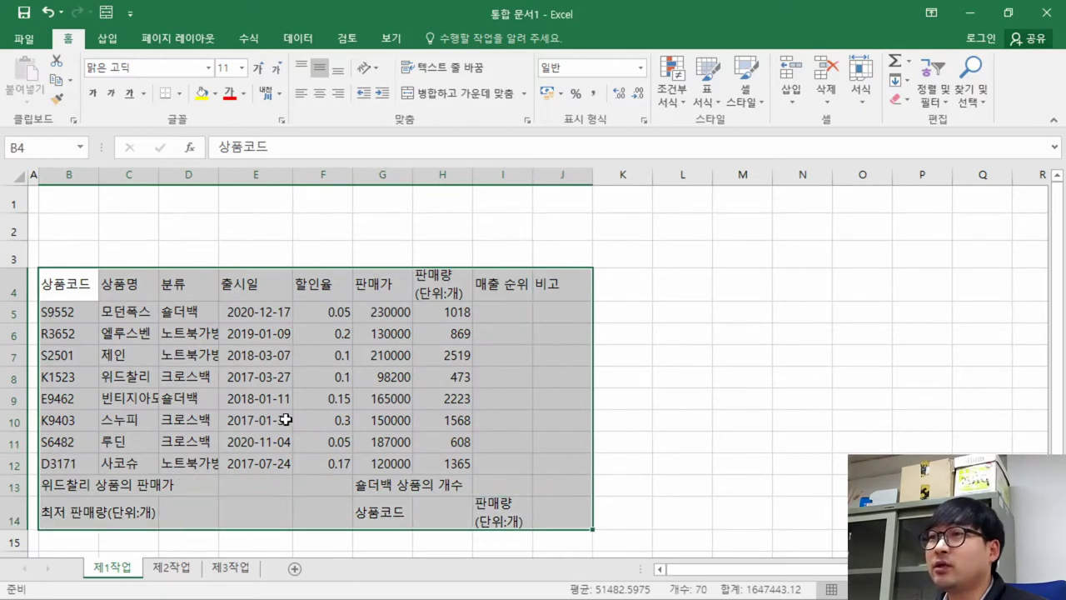
key(ctrl+q)
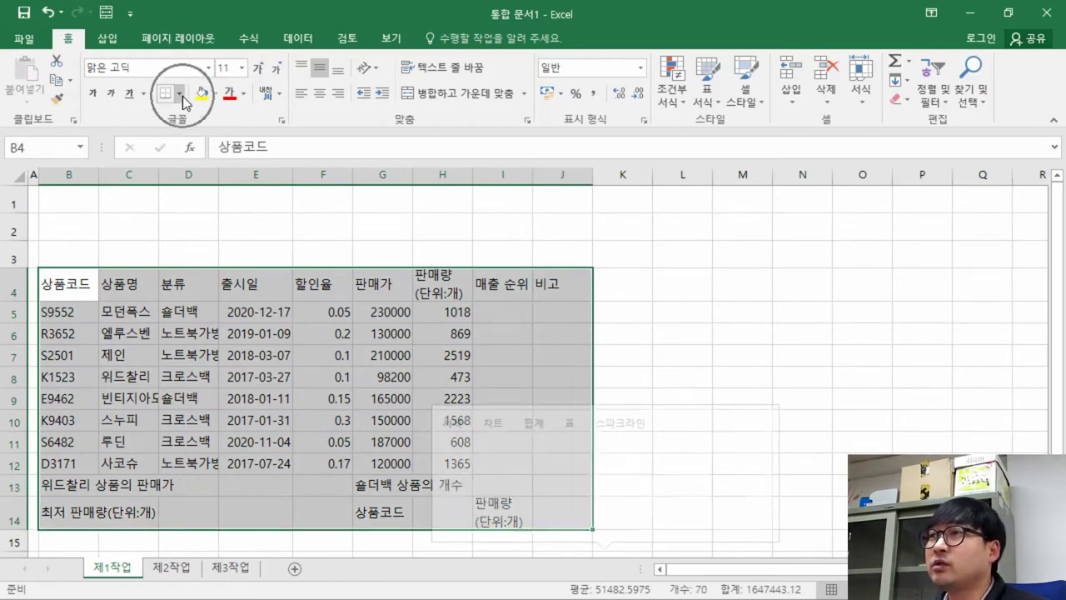
click(180, 93)
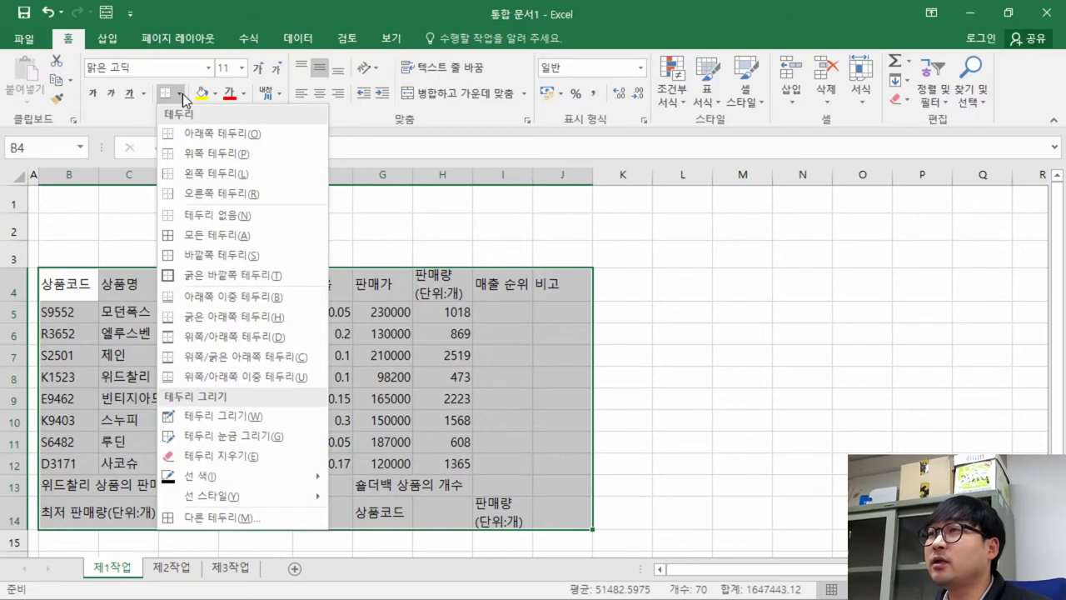
click(218, 236)
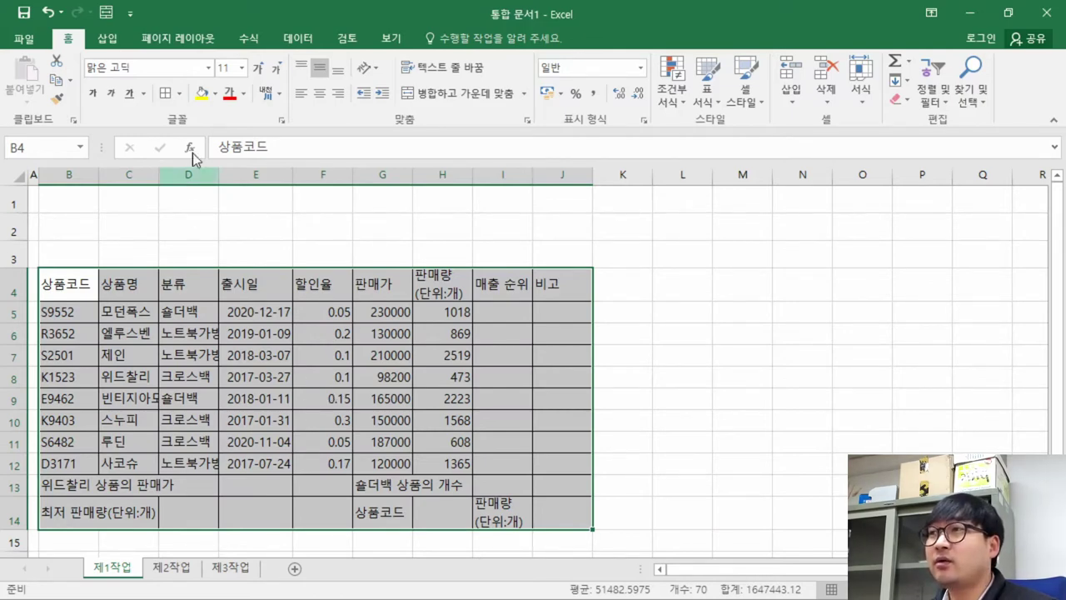
- Add a thick outside border (굵은 바깥쪽 테두리) around the table B4:J14
click(182, 95)
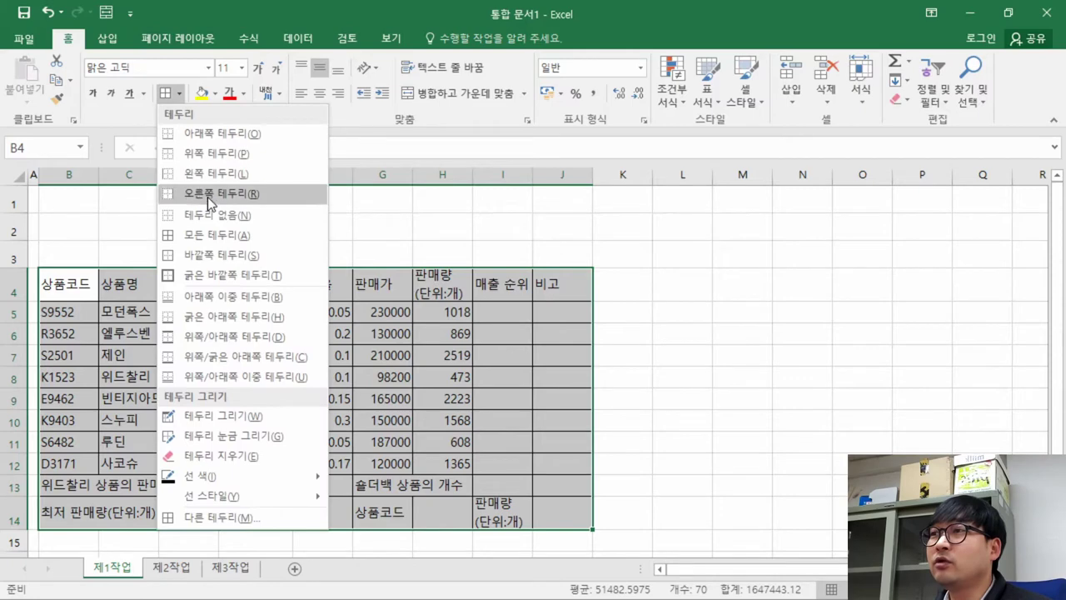
click(241, 283)
click(381, 372)
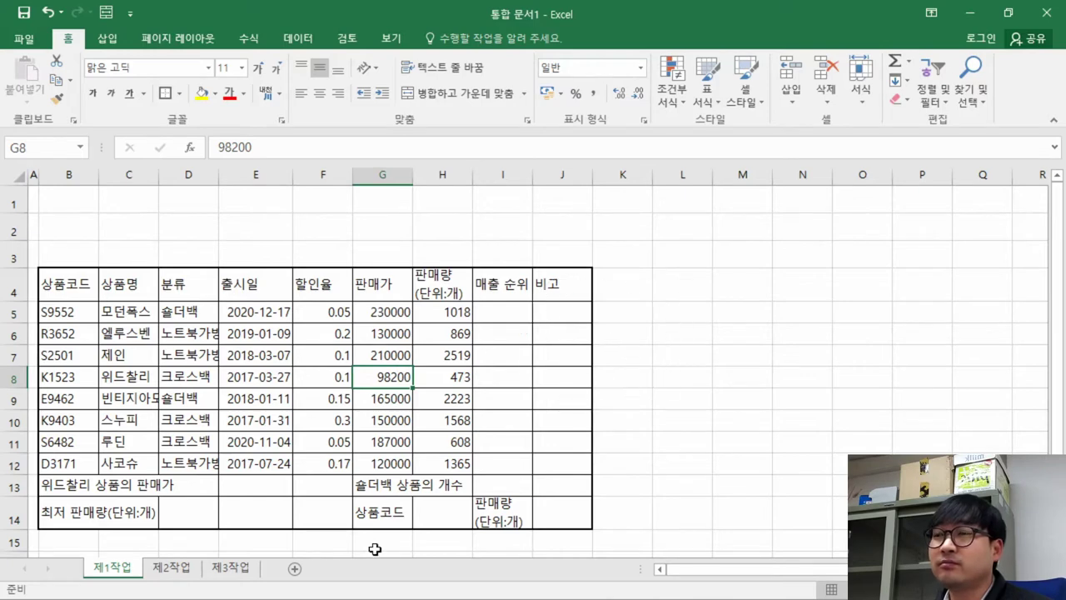
- Add a thick outside border (굵은 바깥쪽 테두리) around the data rows B5:J12
drag(54, 310, 552, 464)
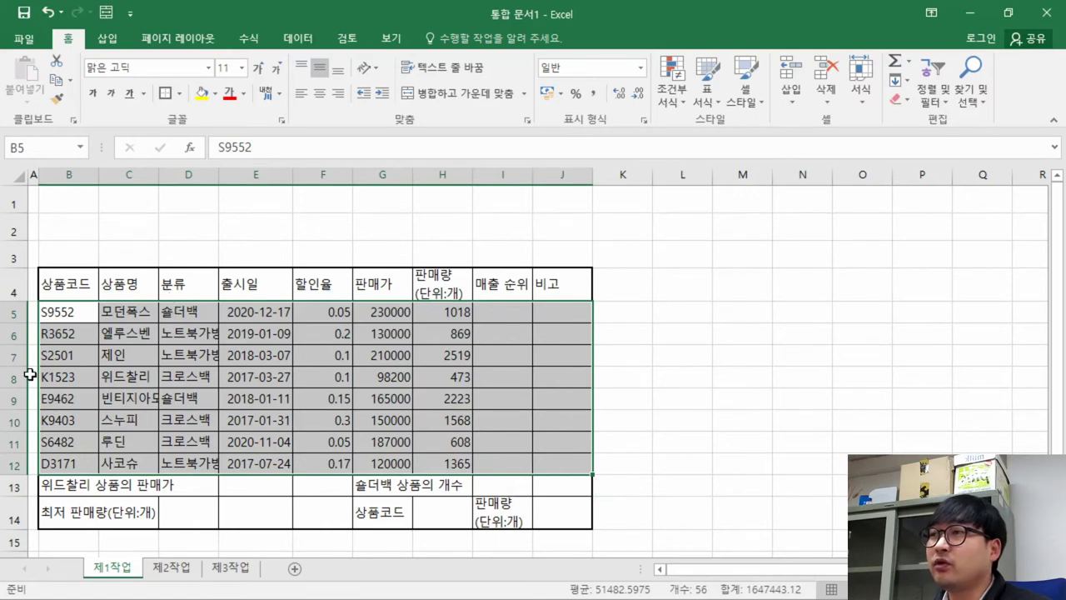
click(478, 356)
drag(53, 306, 566, 460)
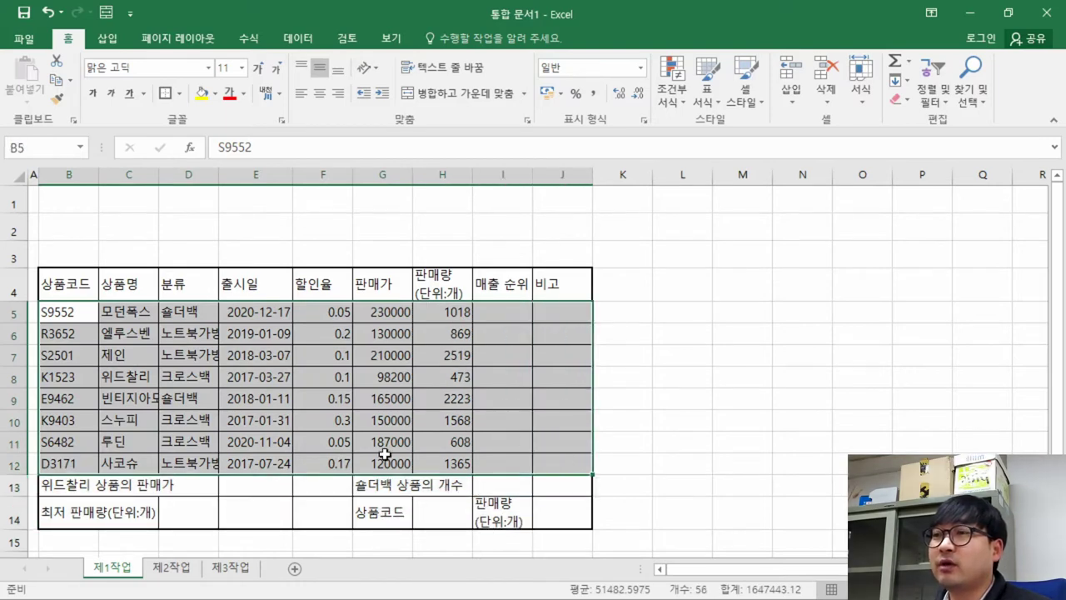
click(179, 94)
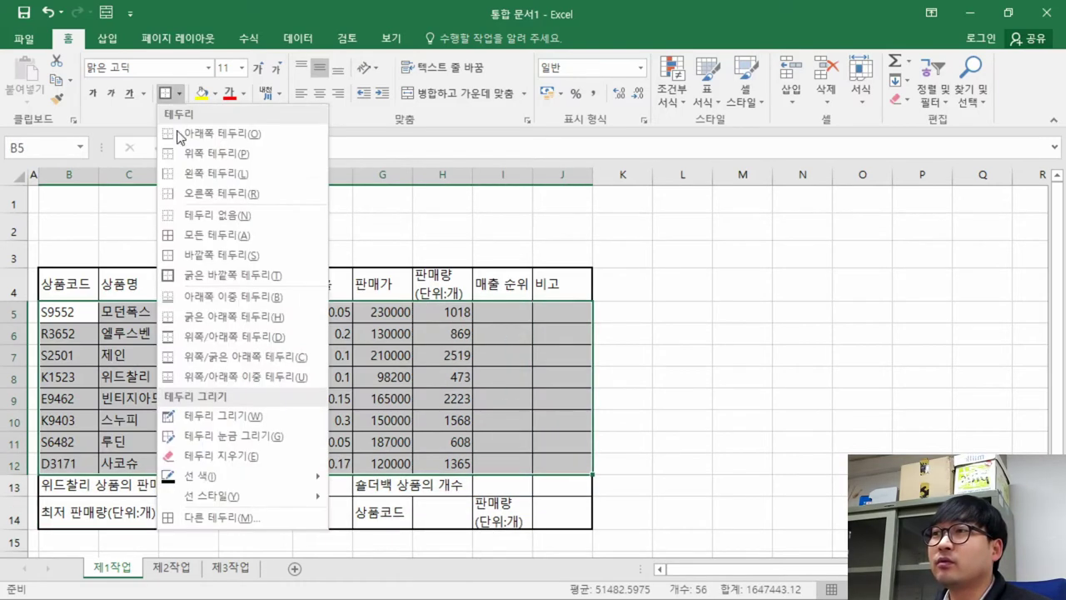
click(227, 277)
click(321, 419)
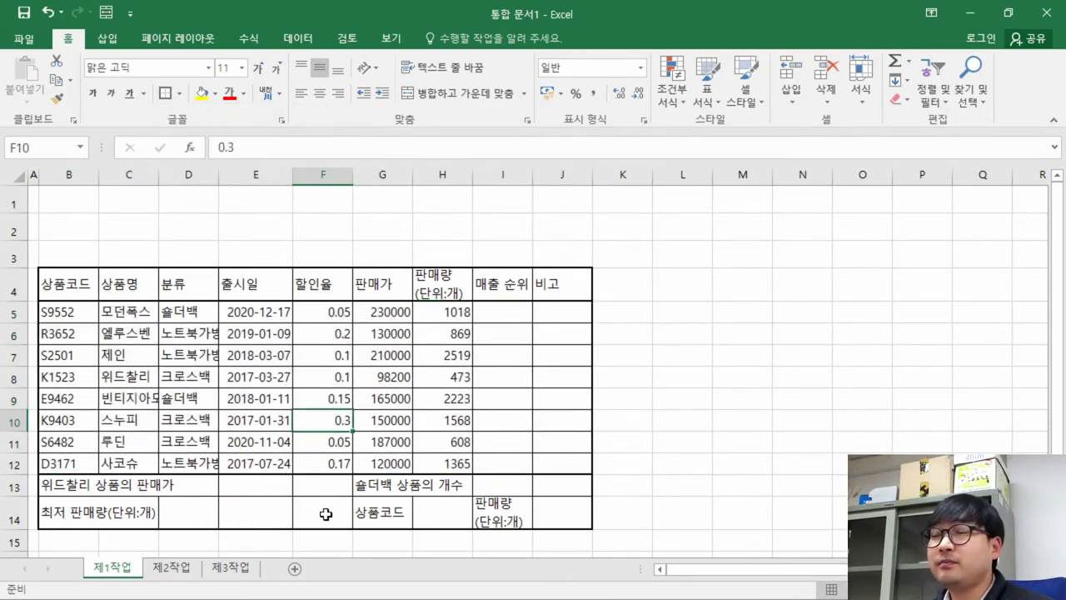
- Examine the exam PDF for the merged cells in rows 13 and 14, including the crossed-out cell, and return to Excel
drag(328, 484, 341, 508)
key(alt+Tab)
drag(508, 491, 556, 538)
key(alt+Tab)
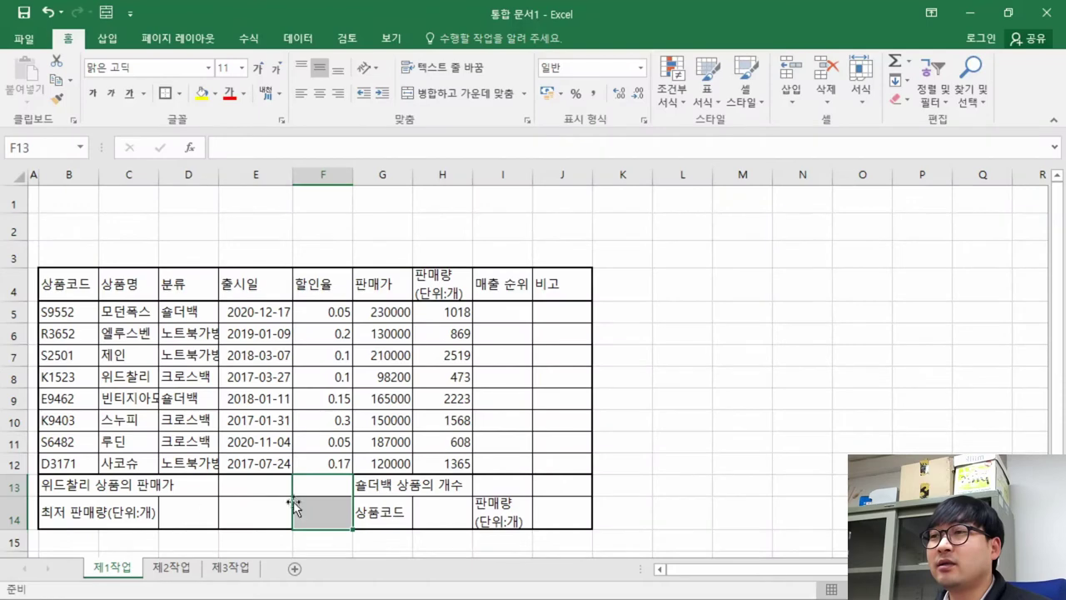
click(142, 484)
drag(142, 485, 260, 486)
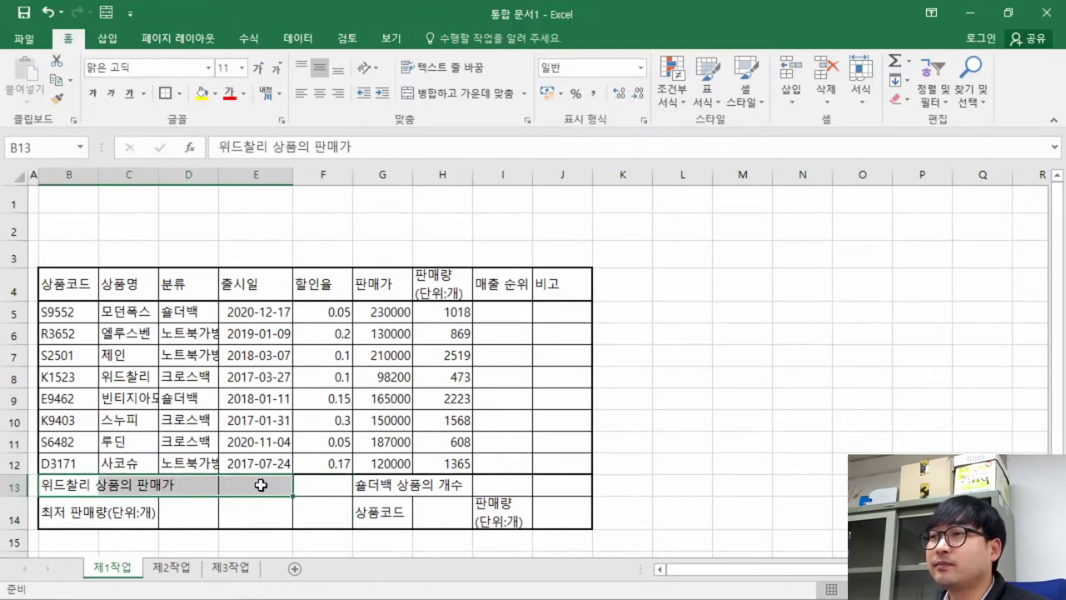
click(263, 419)
key(alt+Tab)
drag(169, 495, 339, 497)
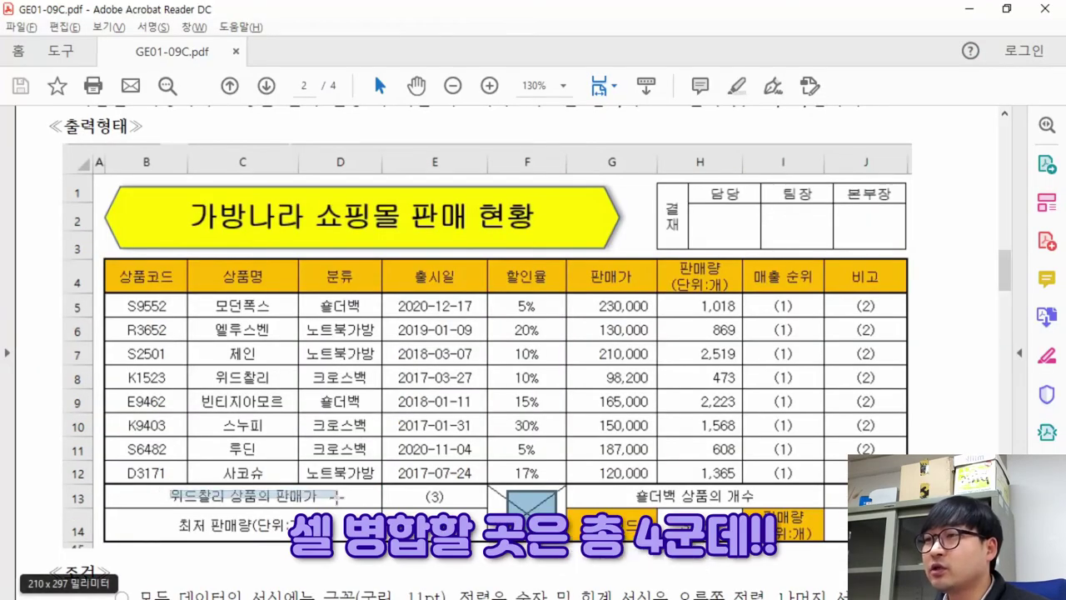
drag(179, 518, 471, 496)
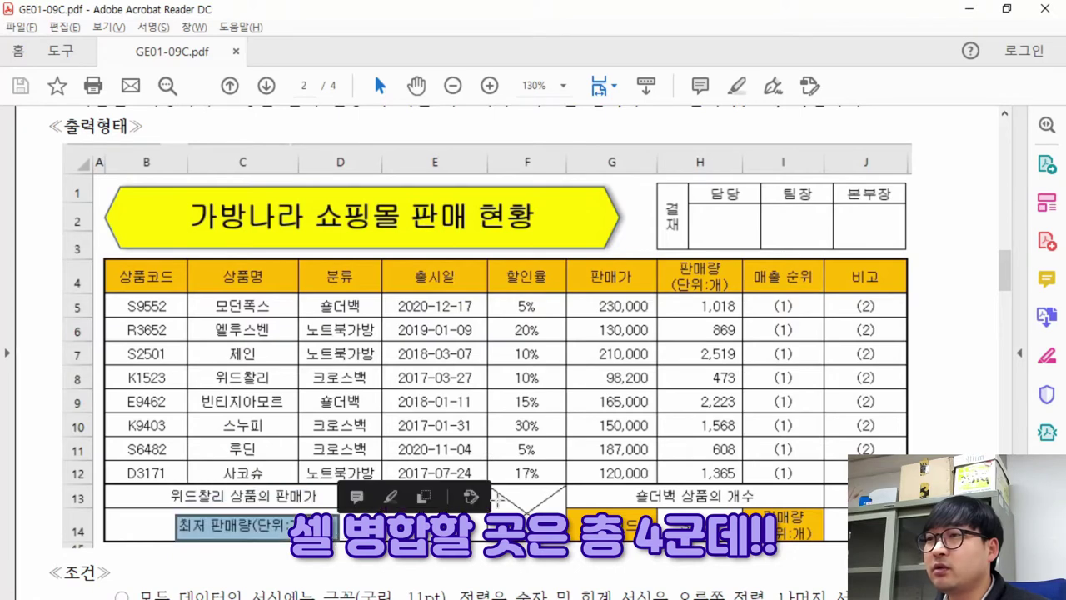
click(509, 490)
drag(616, 493, 787, 500)
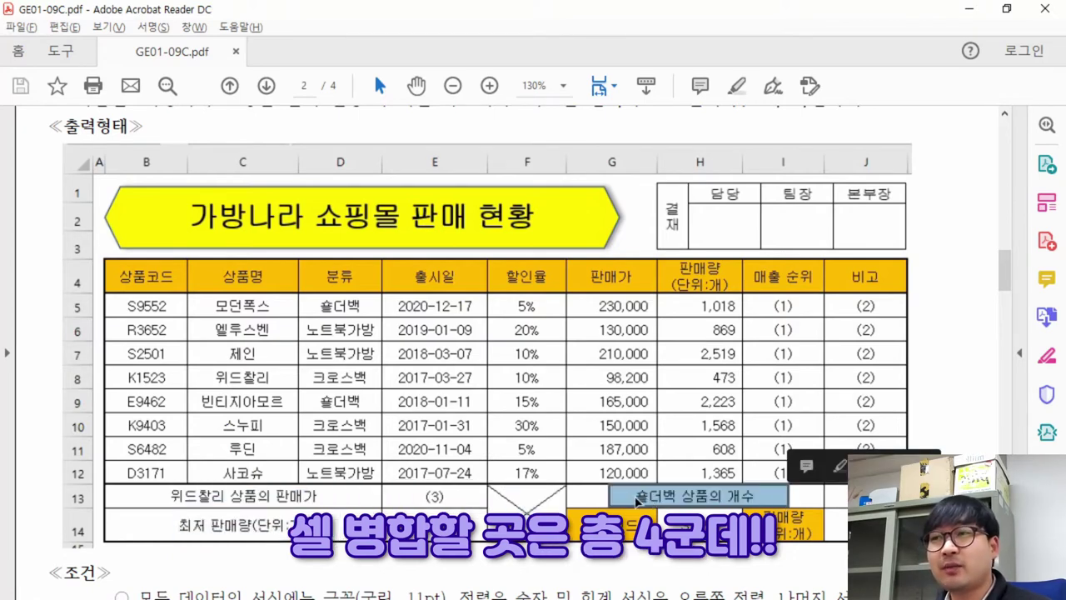
key(alt+Tab)
- Merge and center B13:D13 (위드찰리 상품의 판매가) and B14:D14 (최저 판매량(단위:개)) as two separate cells
drag(80, 482, 182, 481)
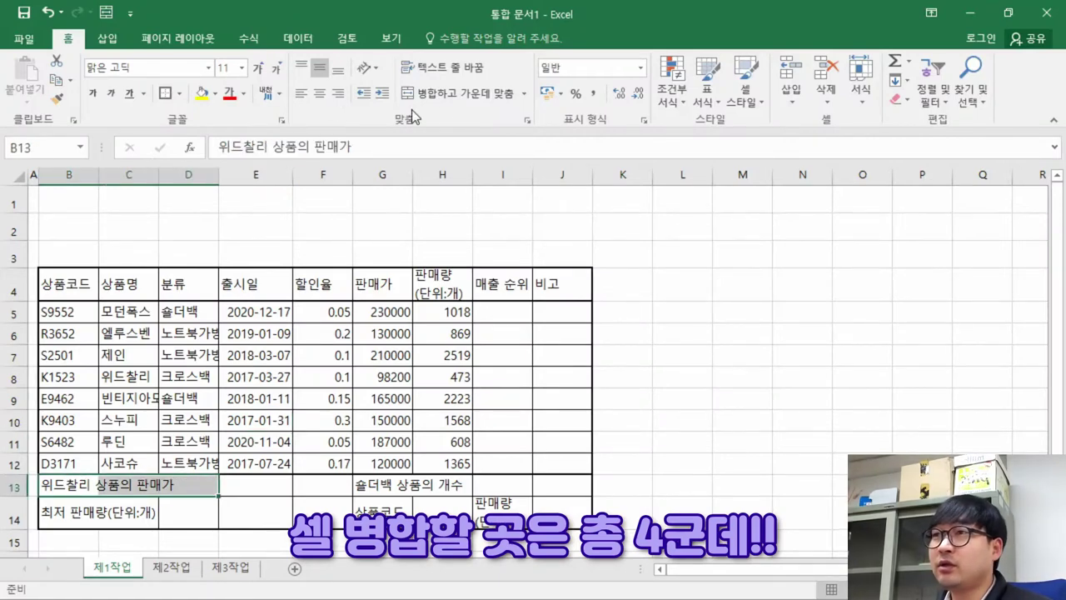
click(458, 98)
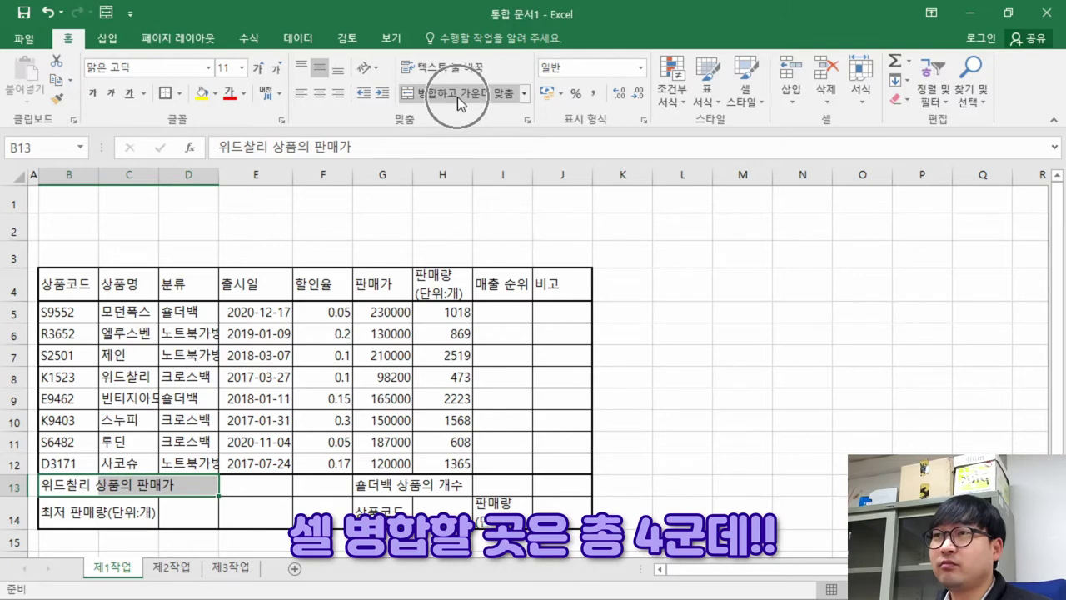
click(457, 96)
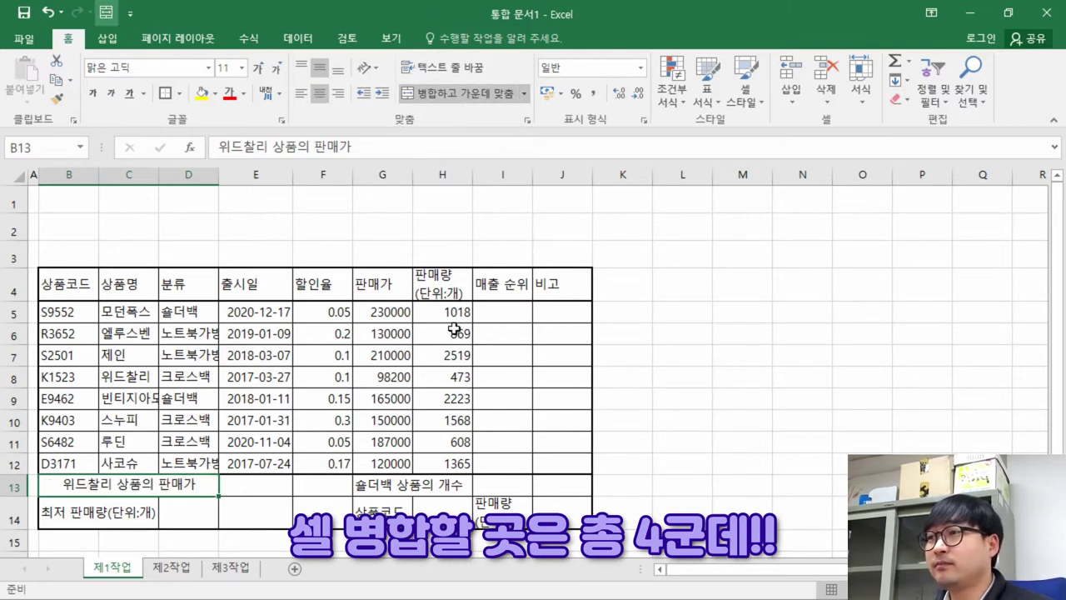
drag(75, 502, 187, 512)
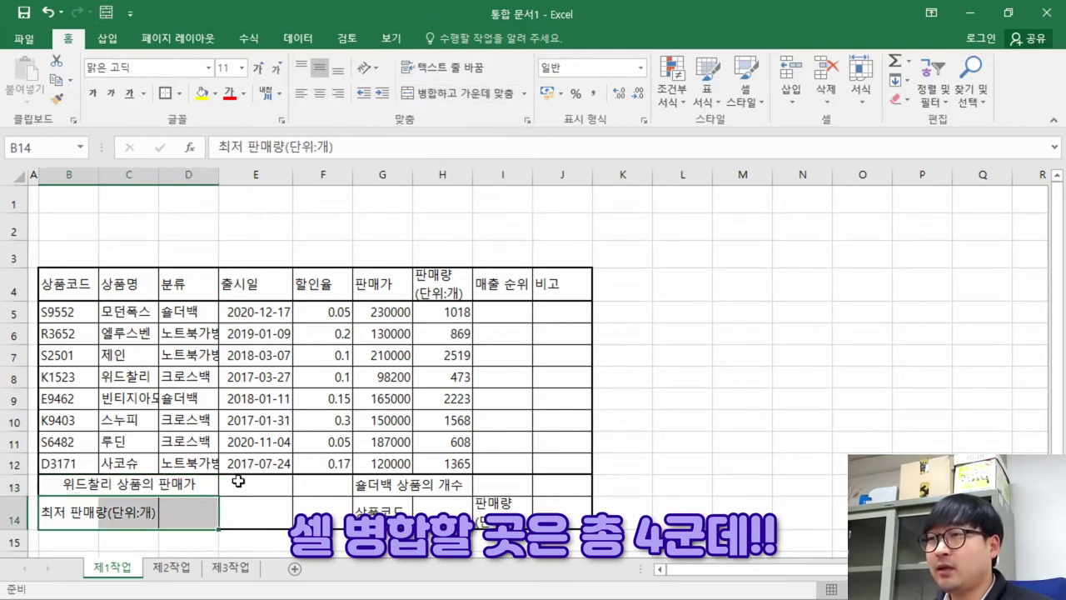
click(460, 92)
- Merge and center the empty cells F13:F14, and merge and center G13:I13 (숄더백 상품의 개수)
drag(339, 486, 329, 512)
click(499, 99)
drag(377, 485, 491, 484)
click(466, 89)
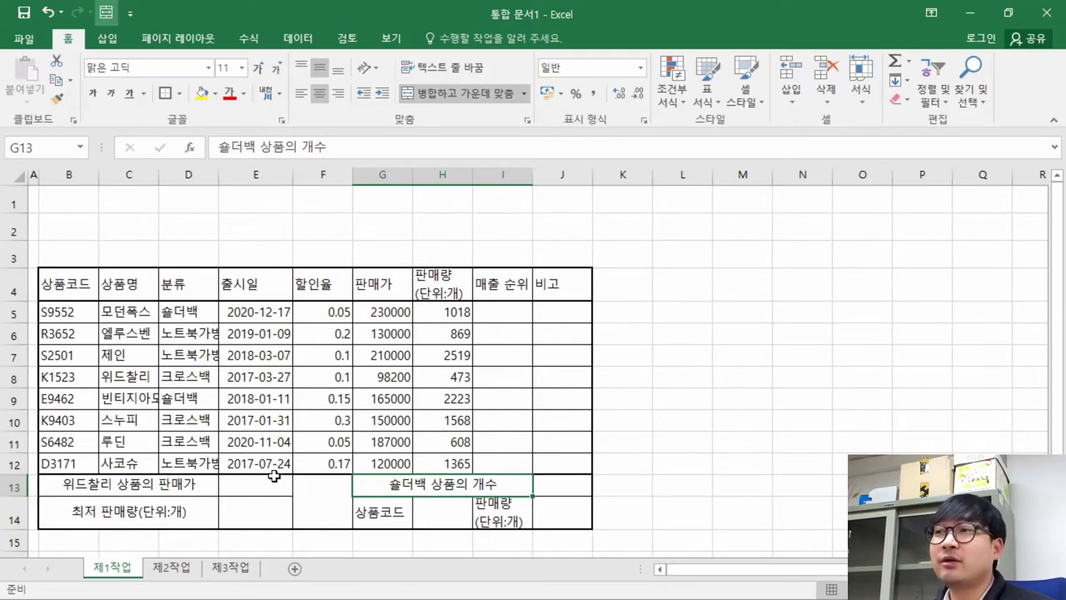
- Check the four merged areas and the crossed-out cell F13:F14 in the exam PDF, and return to Excel
key(alt+Tab)
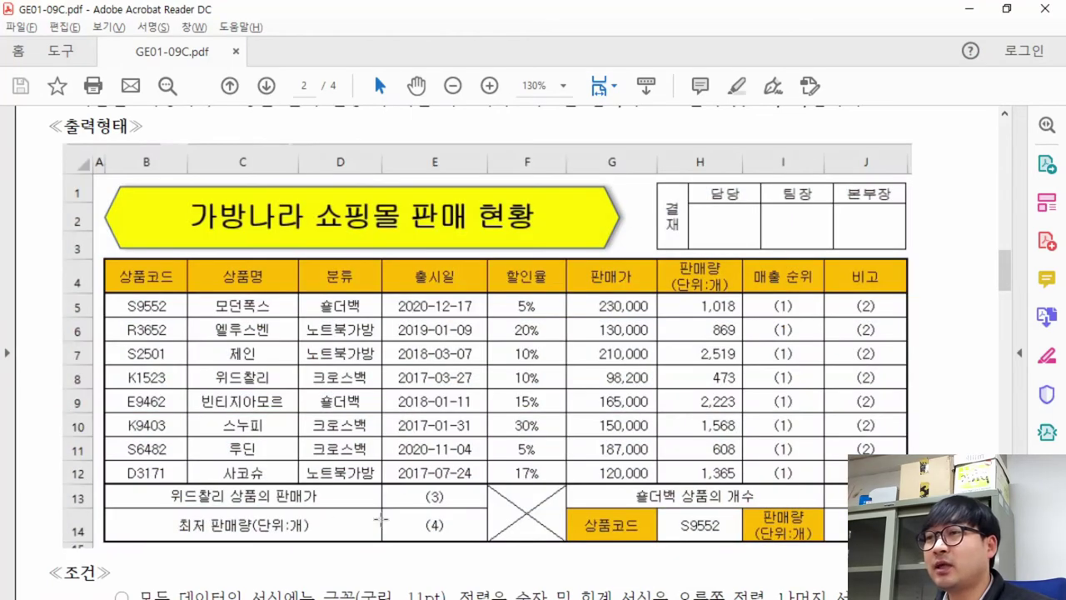
drag(230, 491, 208, 491)
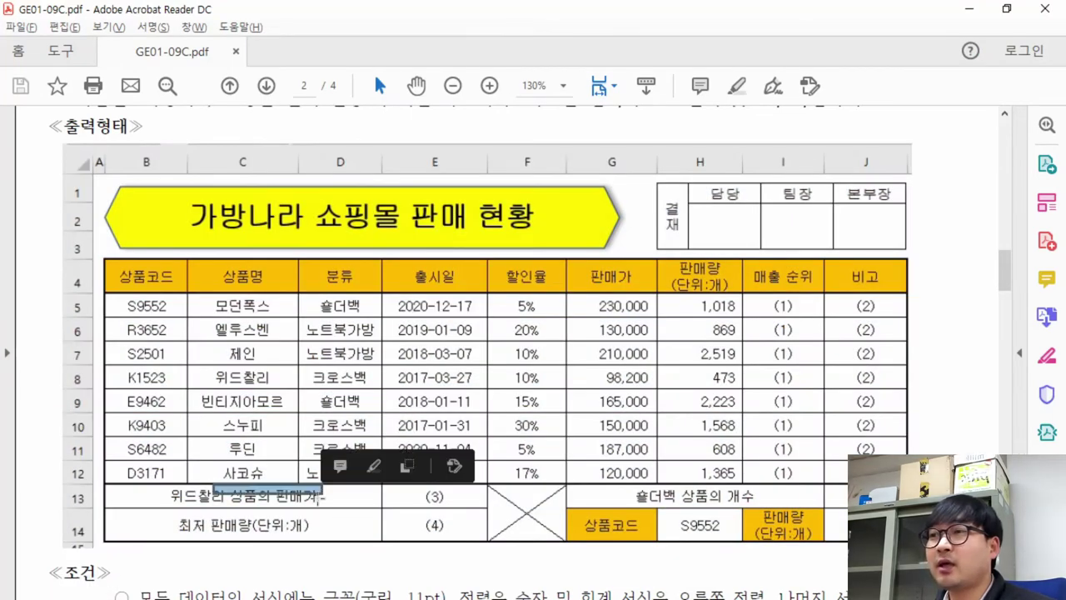
drag(256, 520, 341, 523)
click(521, 490)
drag(776, 496, 614, 500)
click(478, 492)
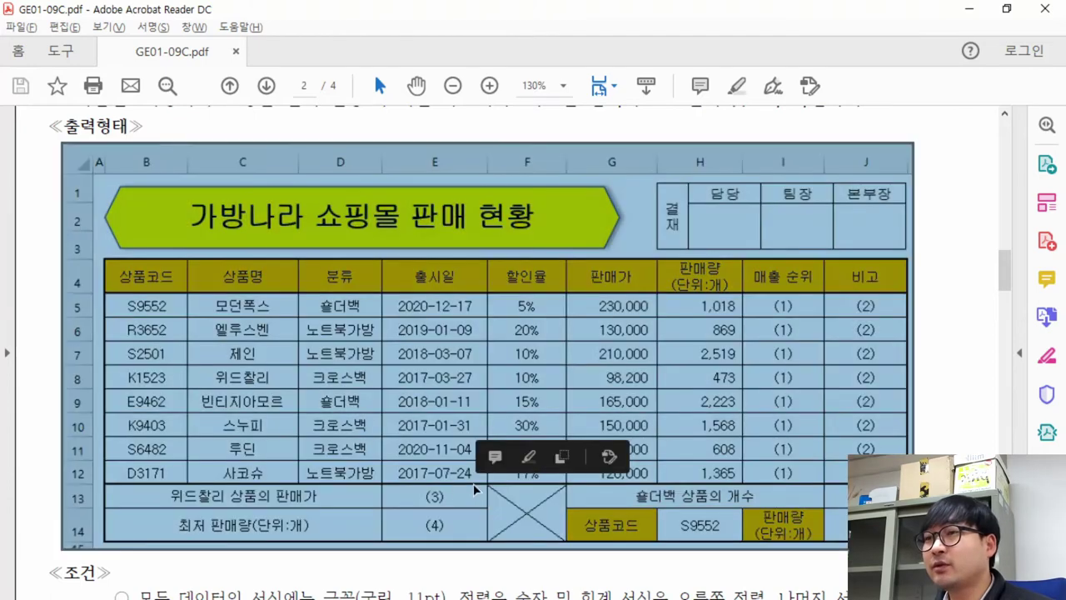
click(340, 474)
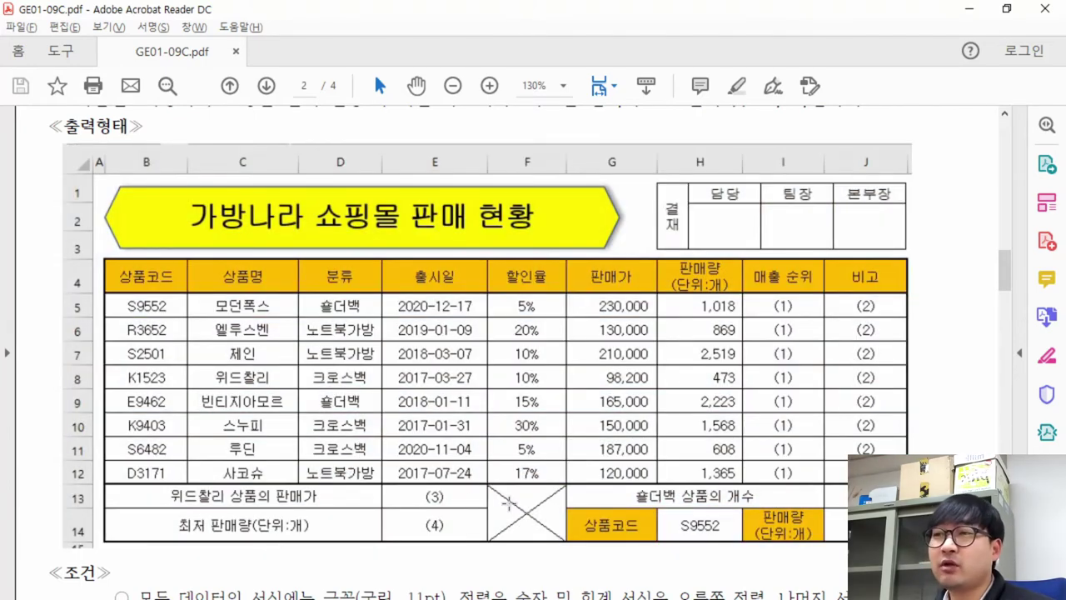
click(498, 492)
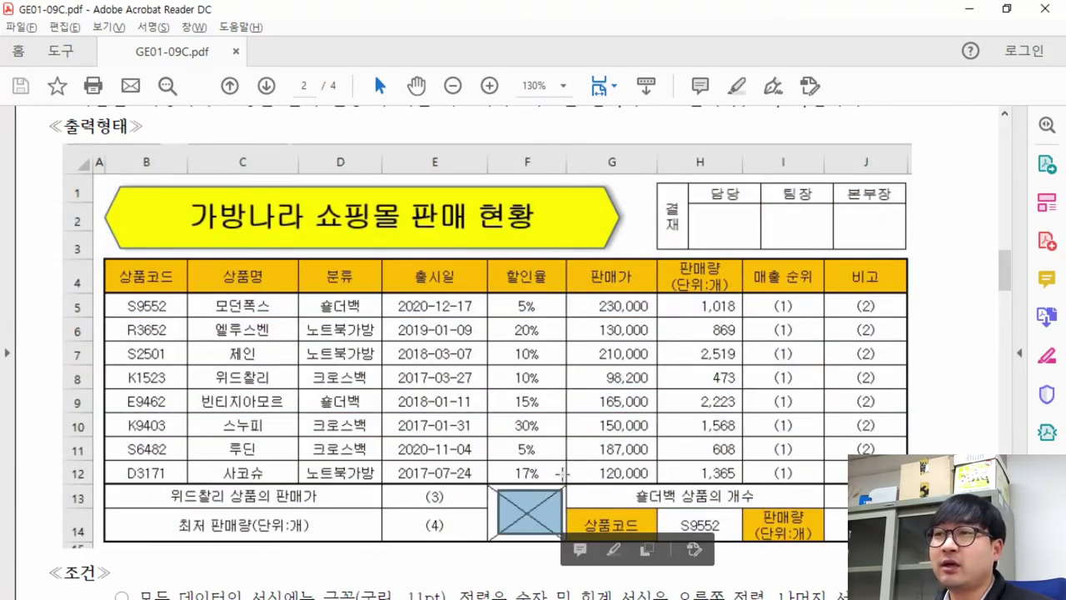
key(alt+Tab)
- Add thin diagonal borders in both directions to the merged cell F13:F14 so it is crossed out with an X
click(337, 495)
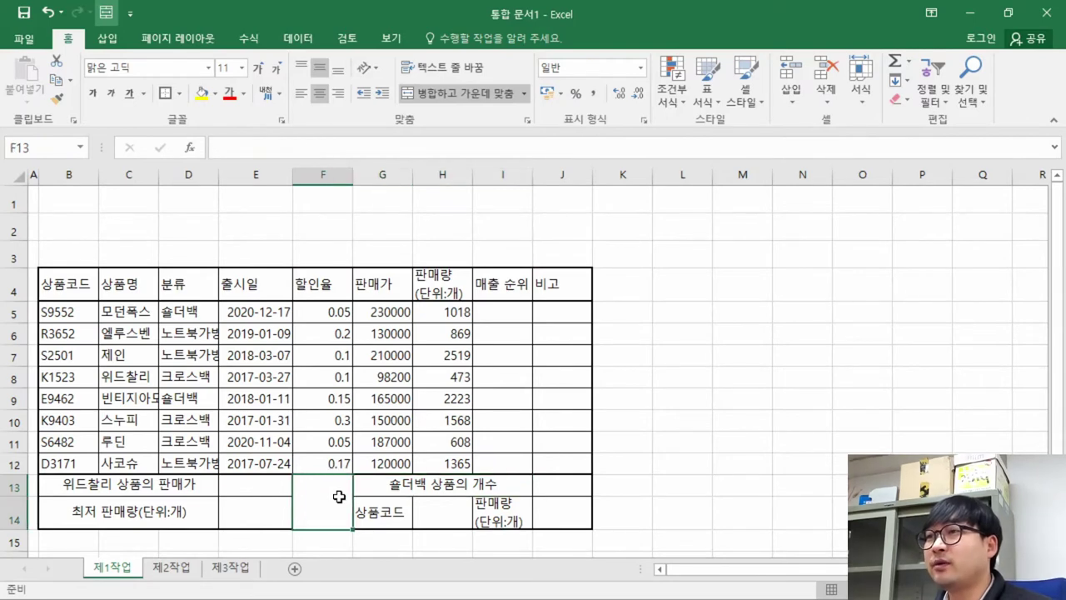
click(336, 503)
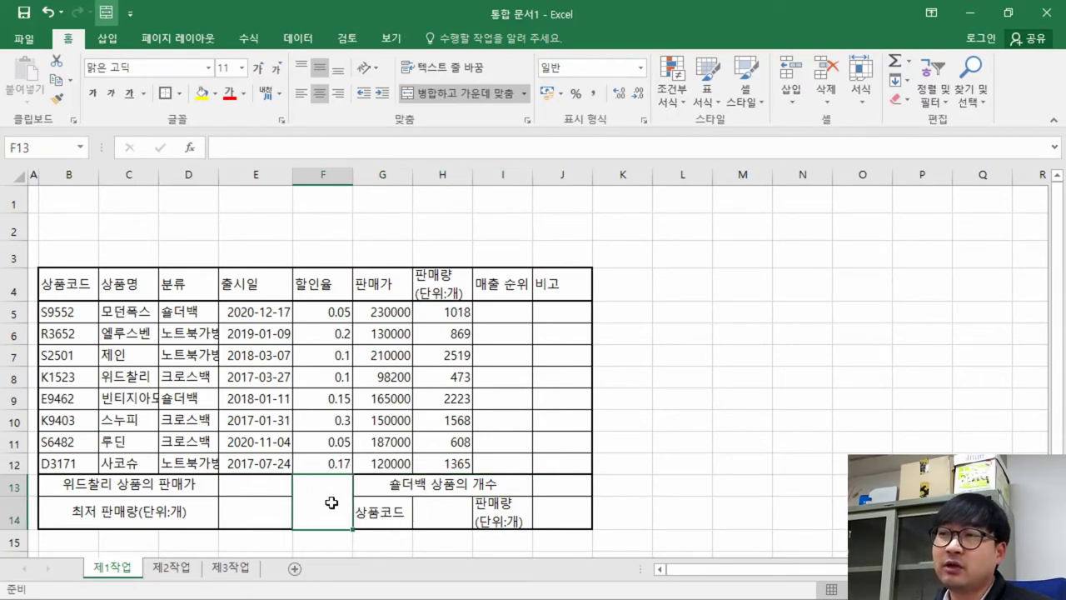
click(180, 94)
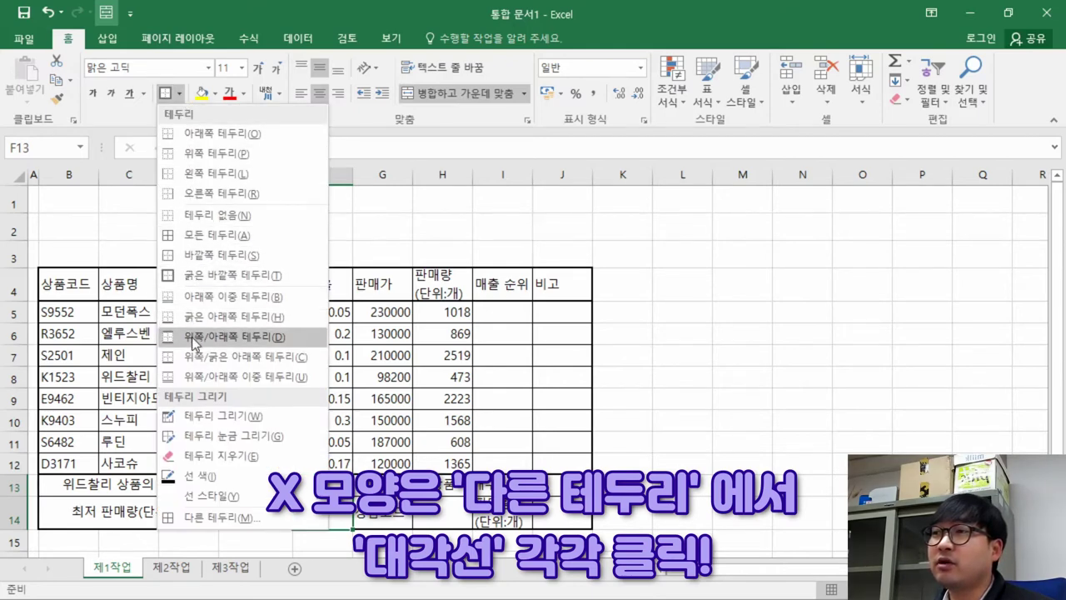
click(226, 518)
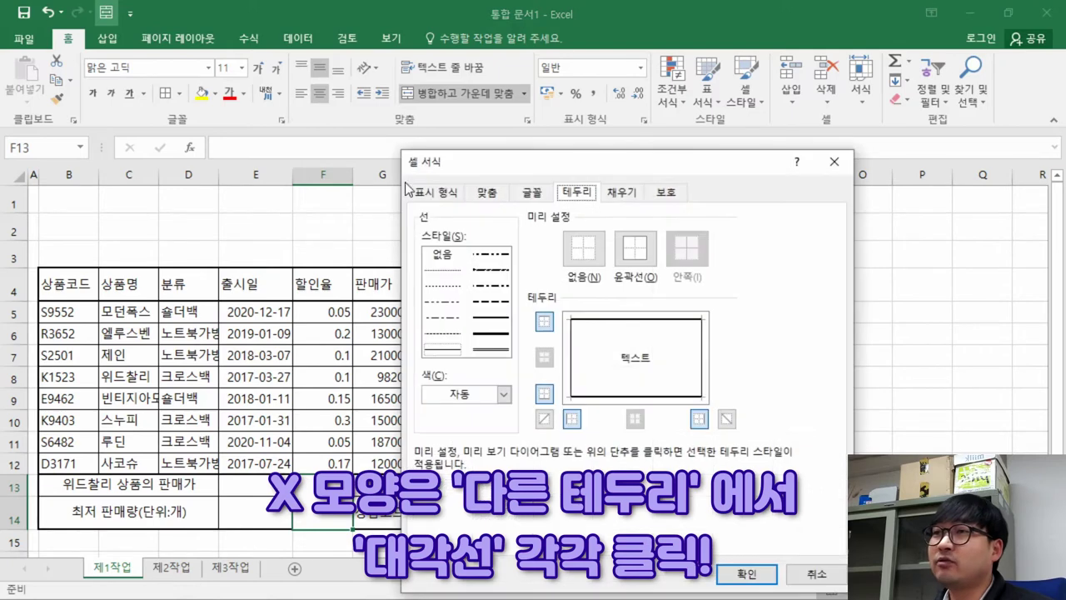
drag(604, 166, 452, 93)
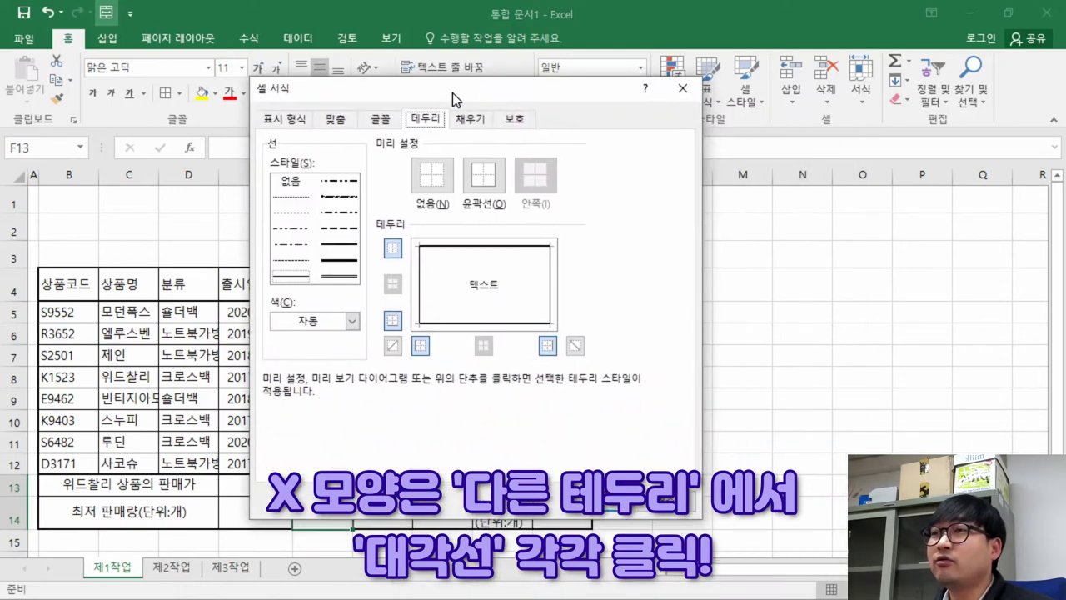
click(393, 345)
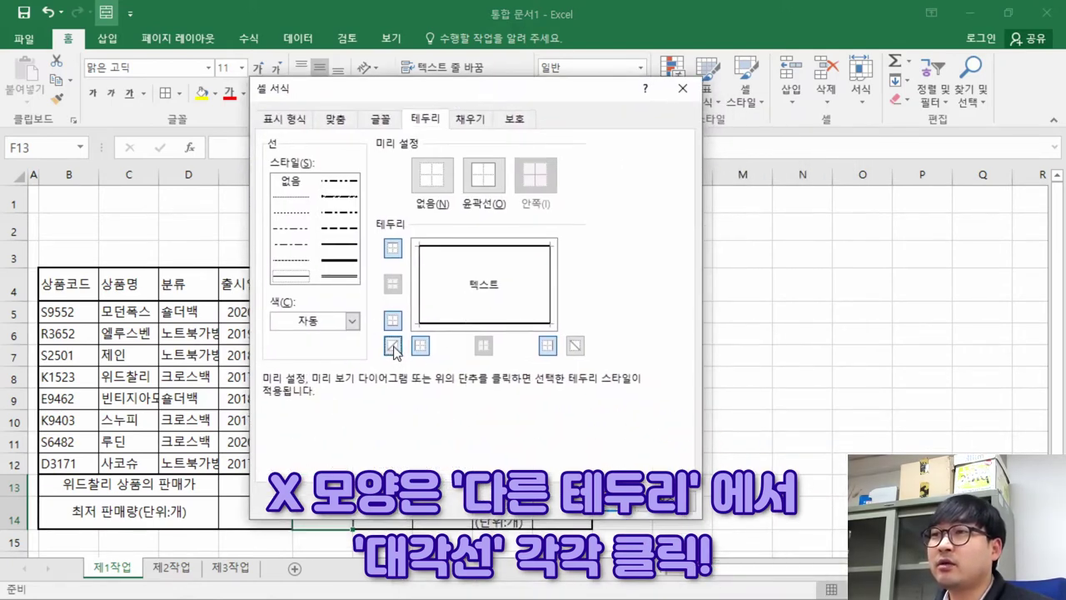
click(575, 346)
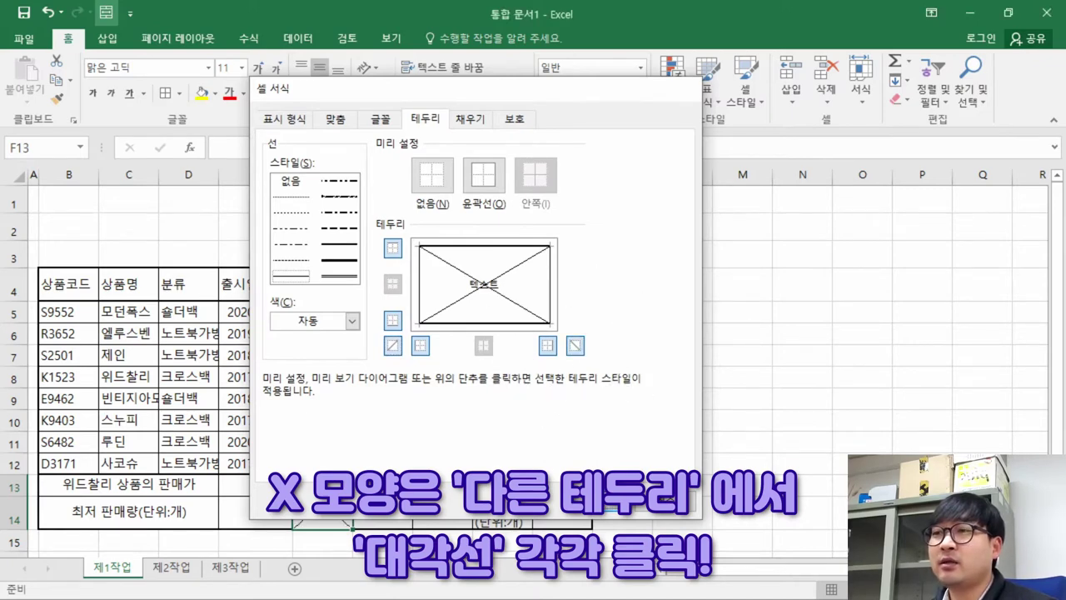
click(587, 501)
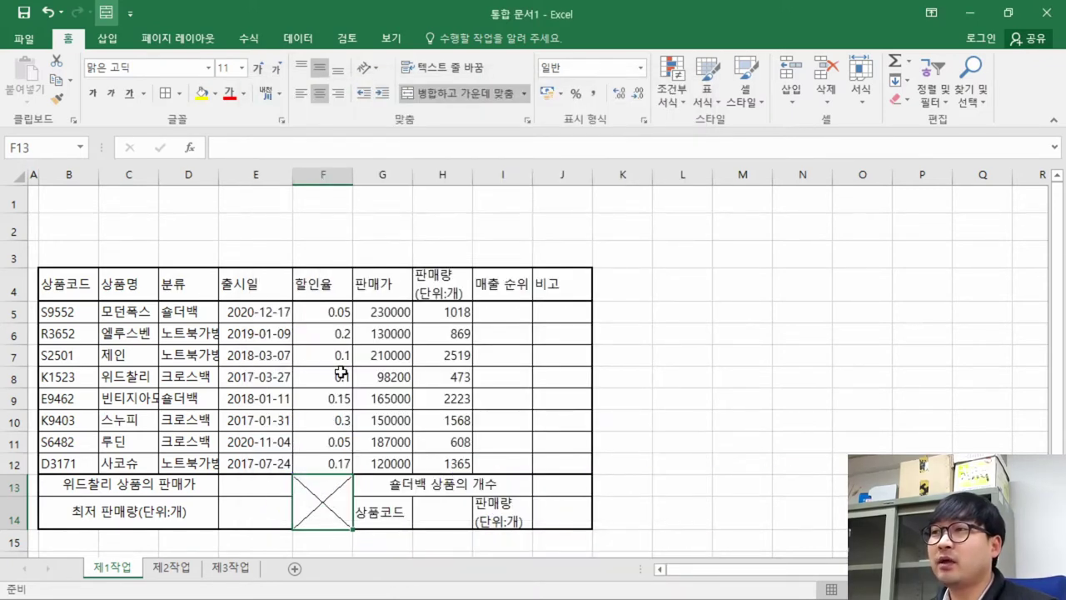
click(290, 376)
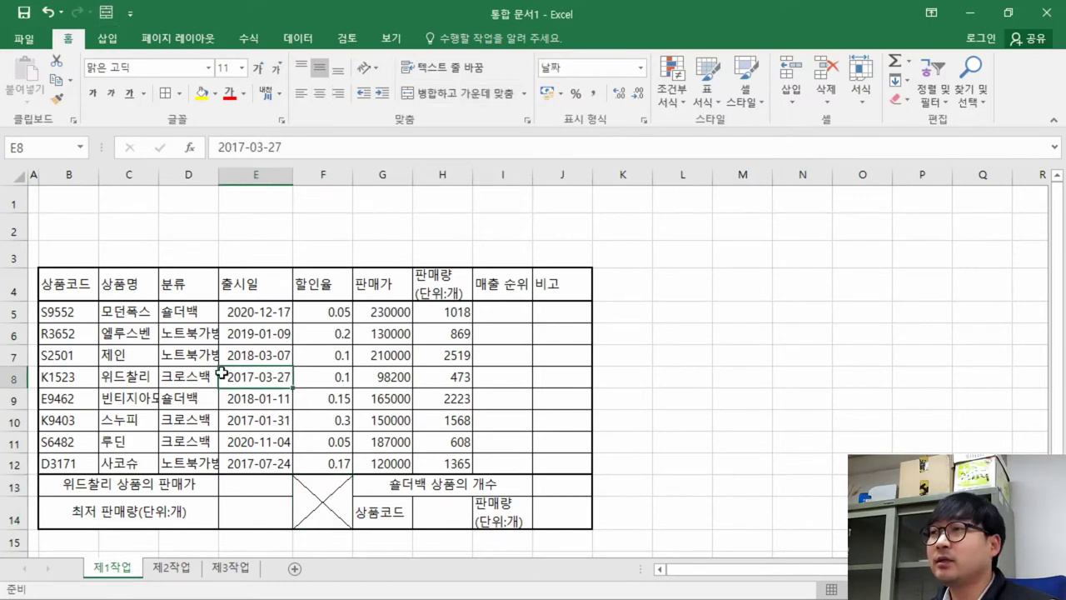
- Compare the table with the exam PDF, examining the number format of the 할인율 column, and return to Excel
key(alt+Tab)
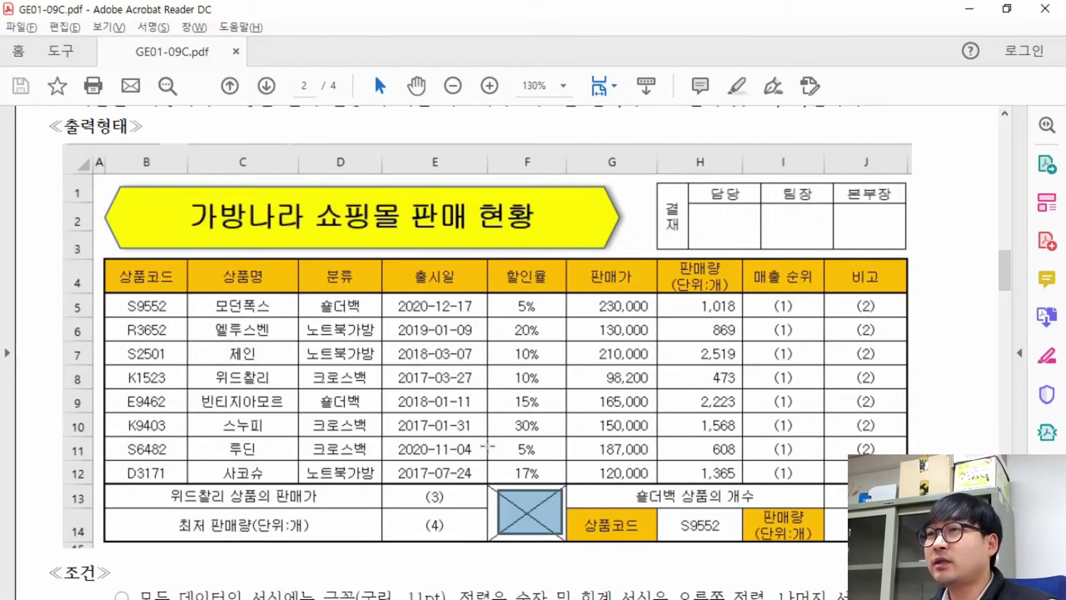
key(alt+Tab)
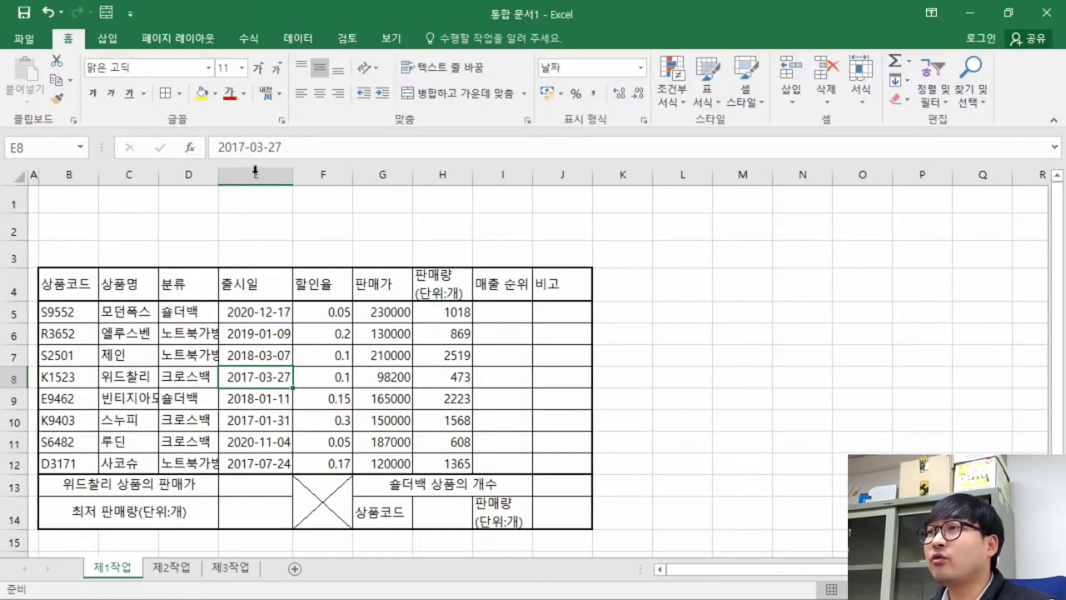
key(alt+Tab)
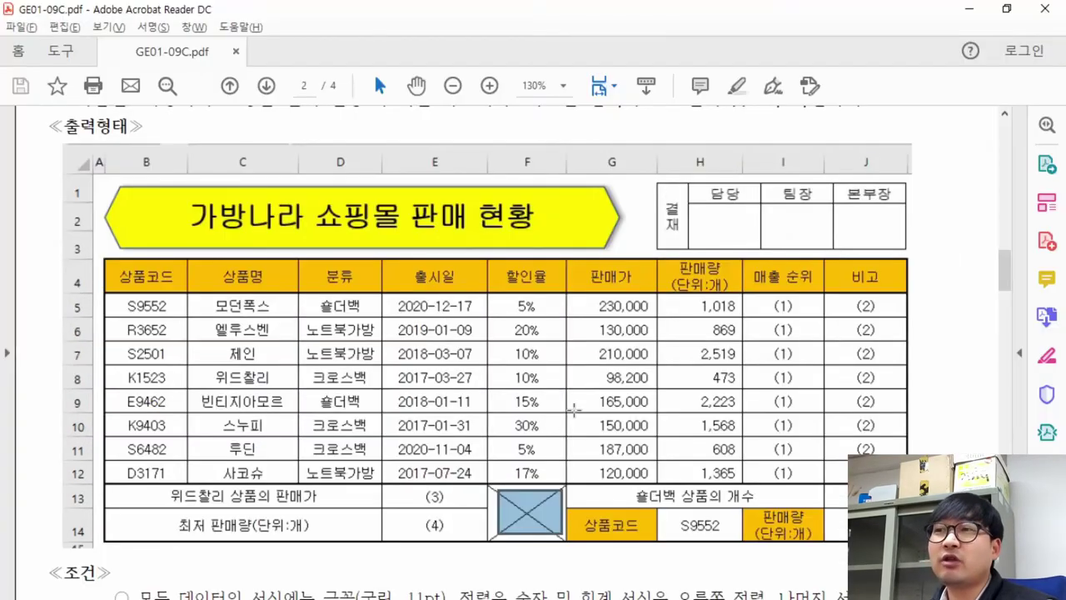
key(alt+Tab)
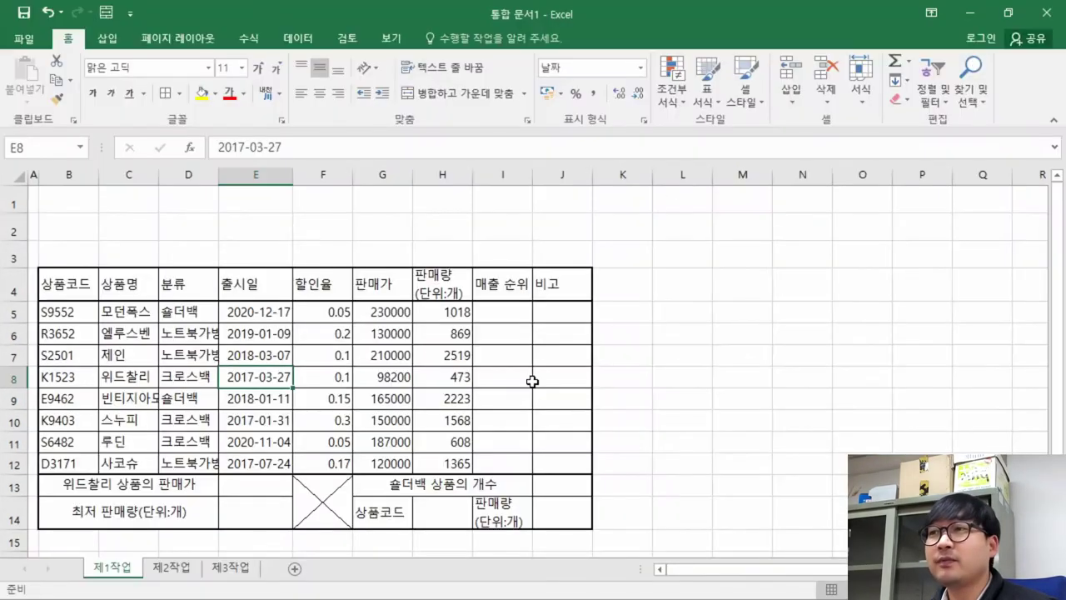
scroll(370, 362, down, 2)
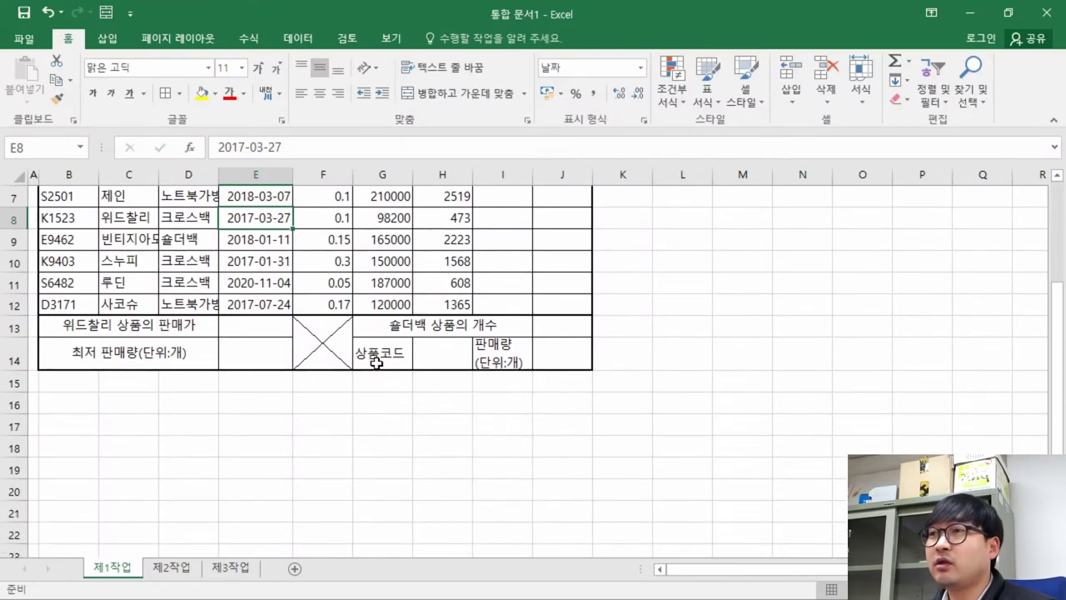
scroll(379, 343, up, 2)
key(alt+Tab)
drag(497, 296, 533, 476)
key(alt+Tab)
- Apply the percent style (백분율) to the 할인율 values in F5:F12
click(324, 310)
drag(325, 309, 322, 464)
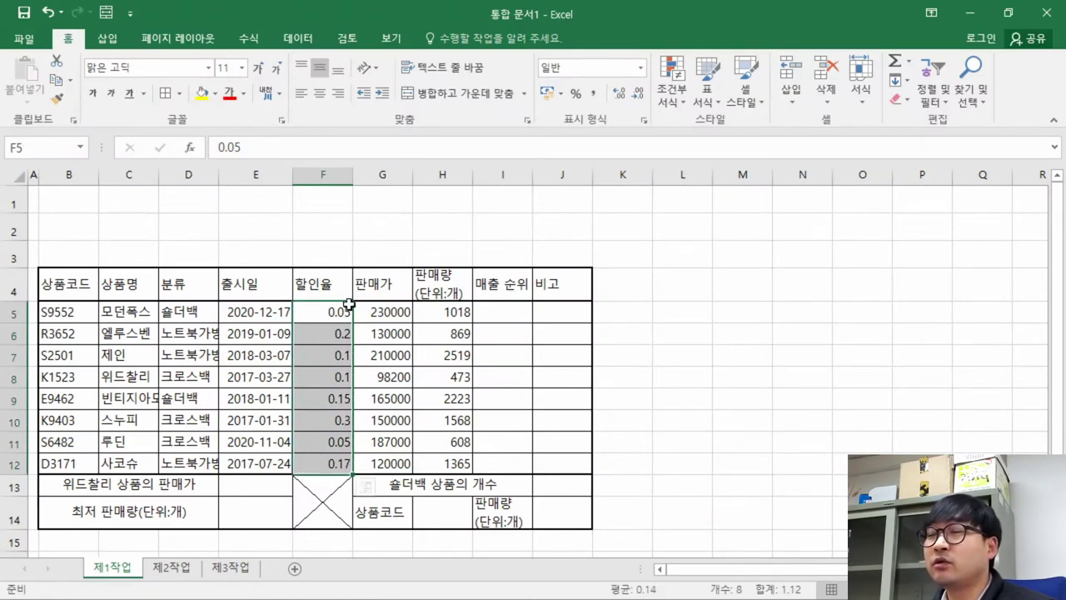
click(575, 92)
click(329, 333)
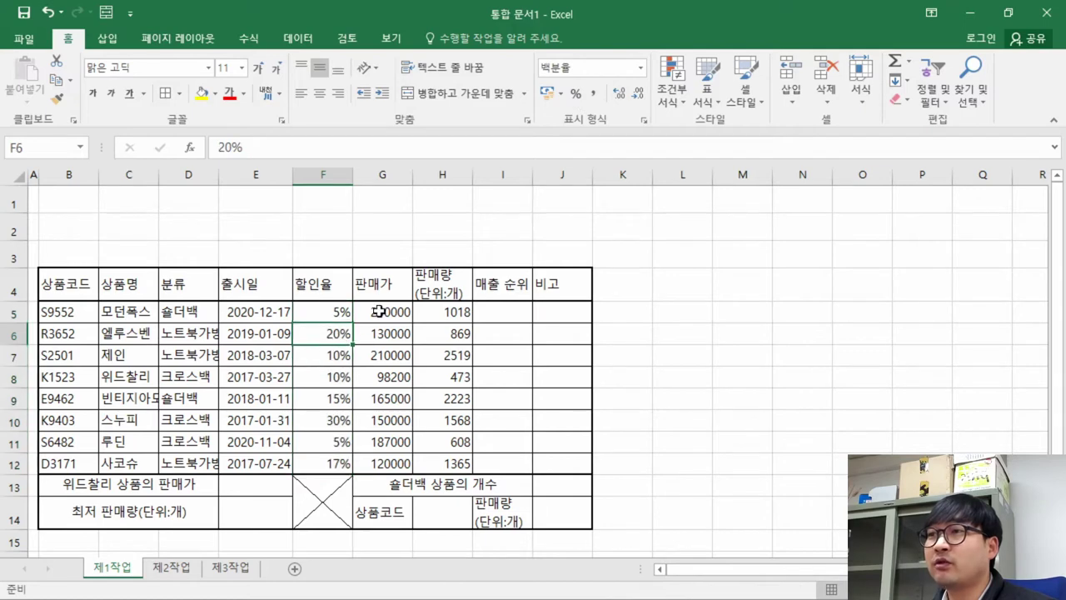
click(238, 333)
key(ctrl+z)
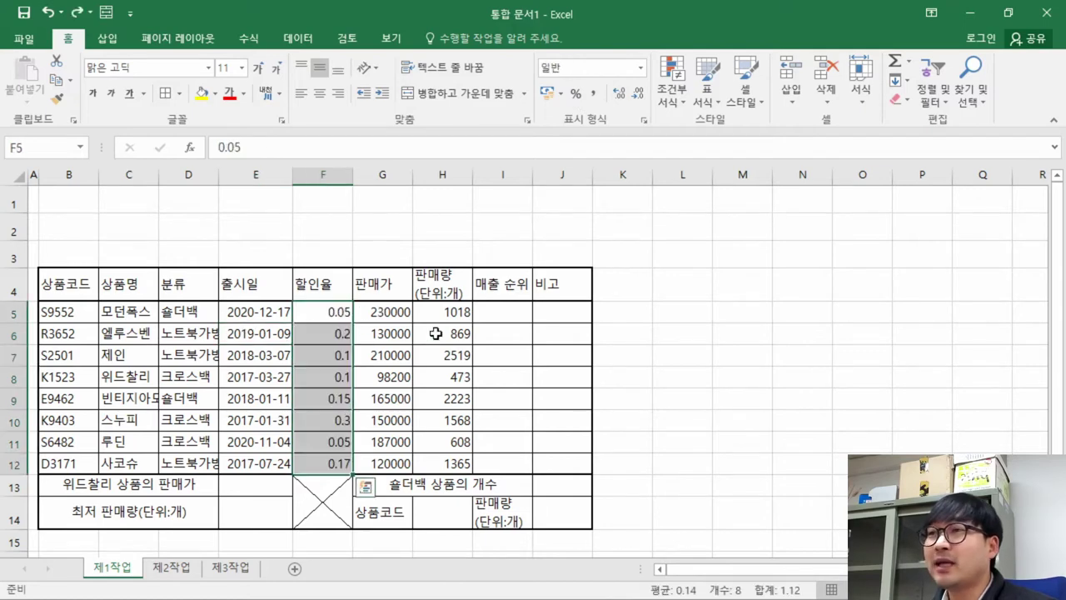
key(ctrl+q)
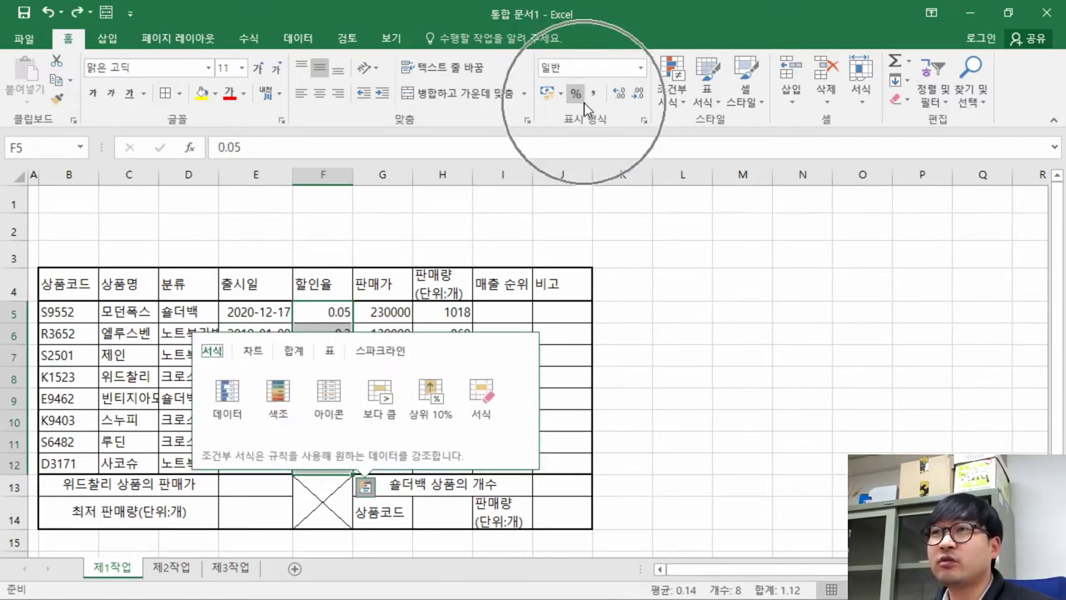
click(576, 95)
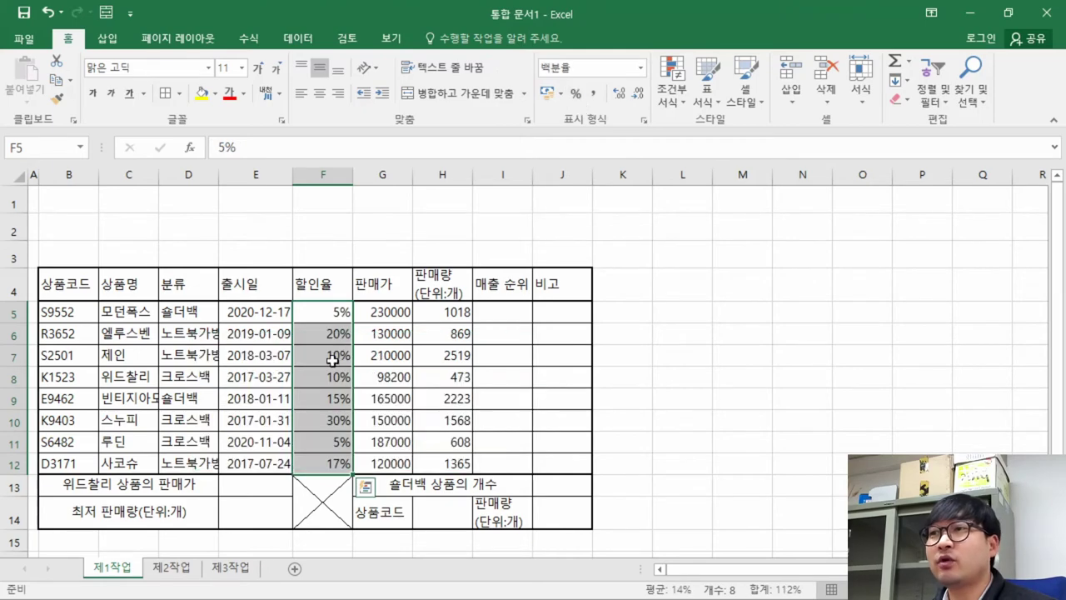
click(406, 372)
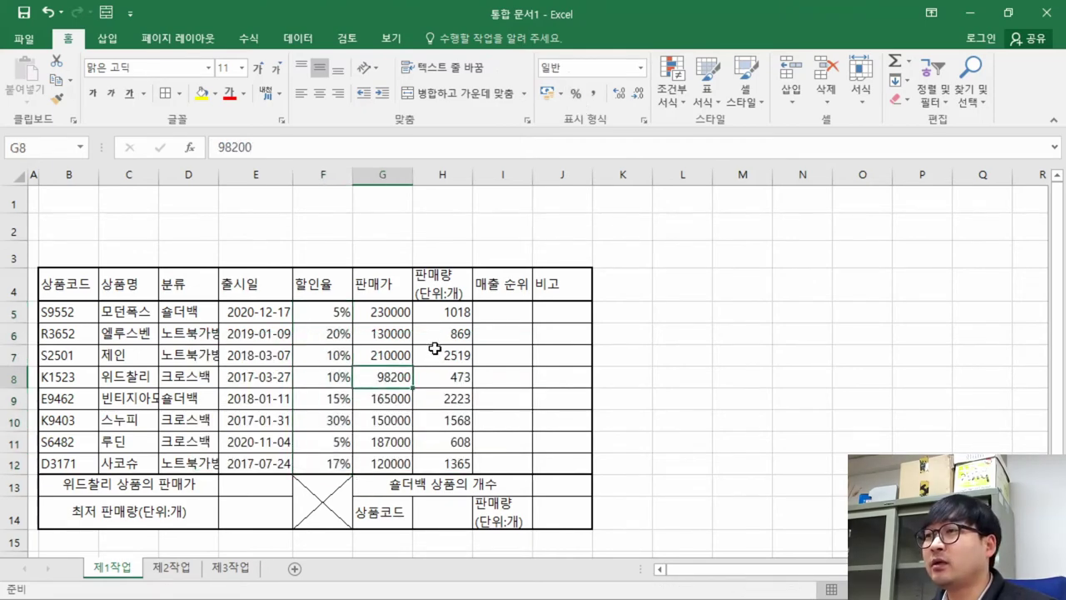
- Check the 판매가 number format and the font condition for all data in the exam PDF, and return to Excel
key(alt+Tab)
drag(605, 298, 630, 391)
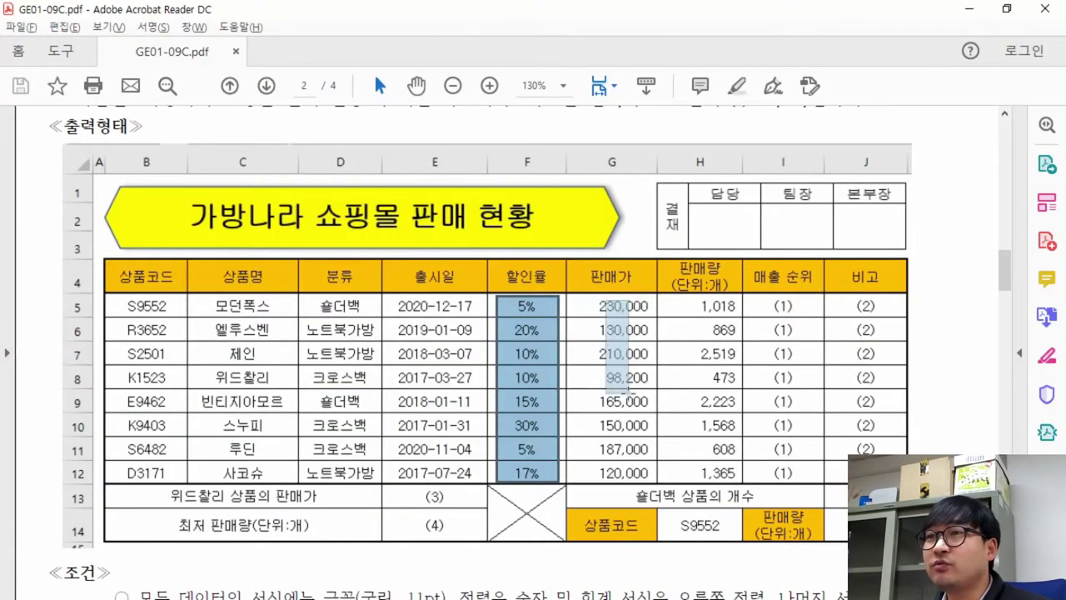
key(alt+Tab)
click(382, 355)
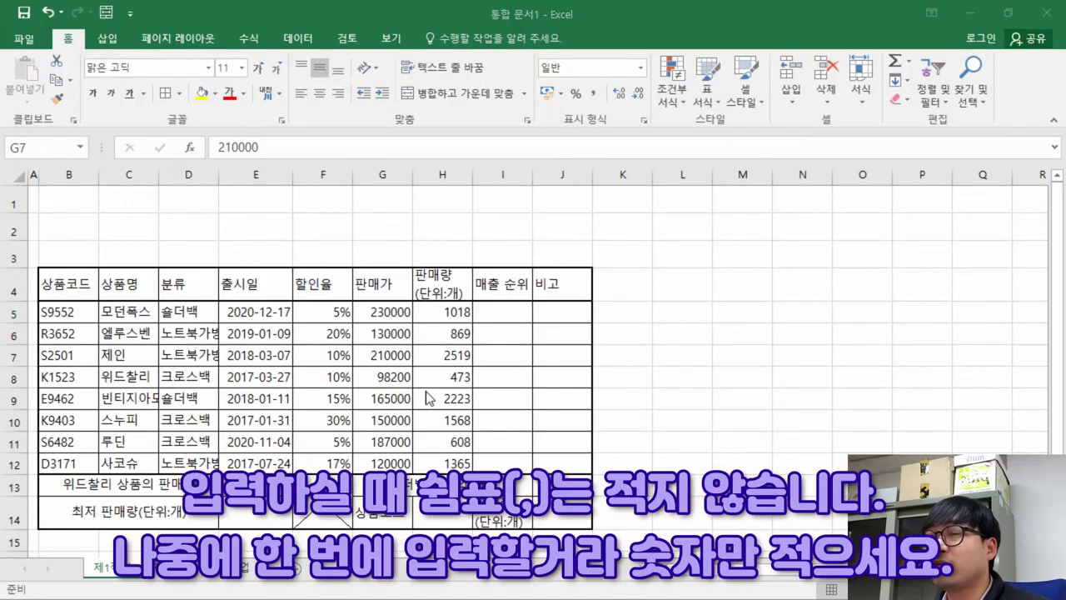
key(alt+Tab)
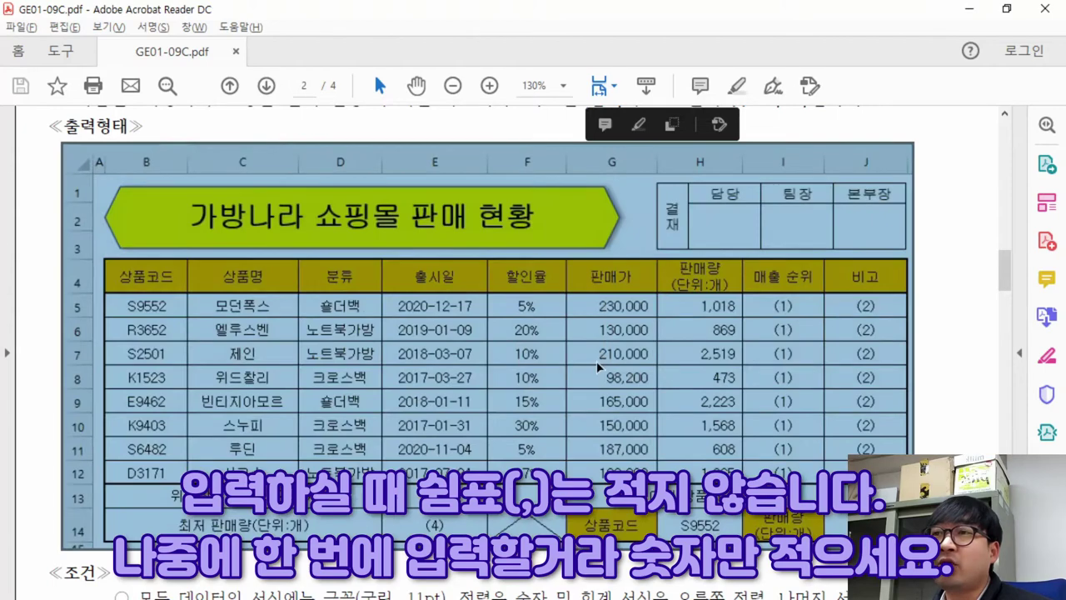
click(612, 370)
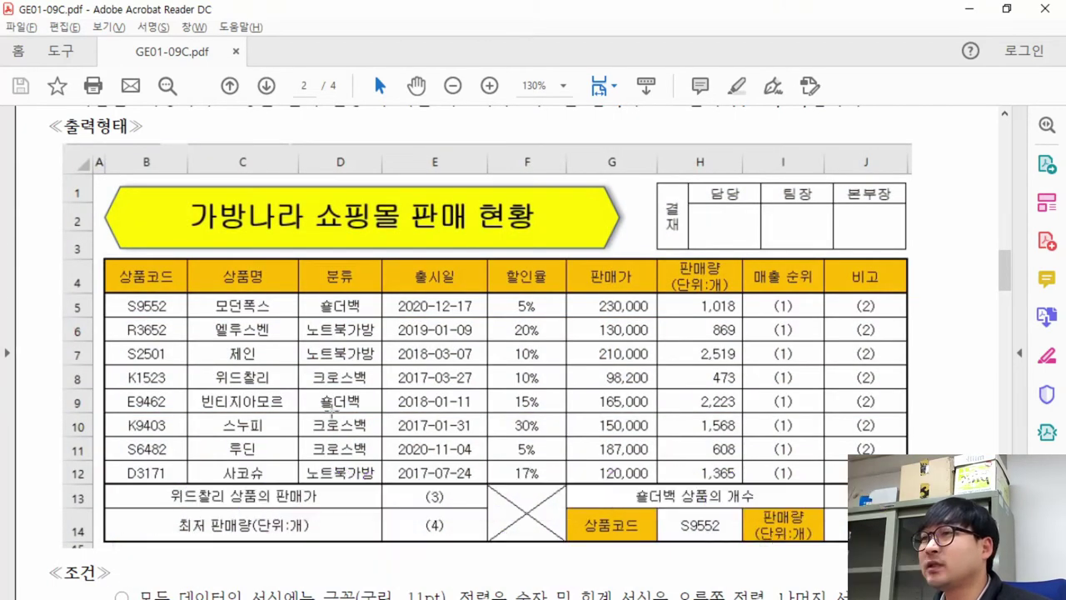
scroll(381, 372, down, 5)
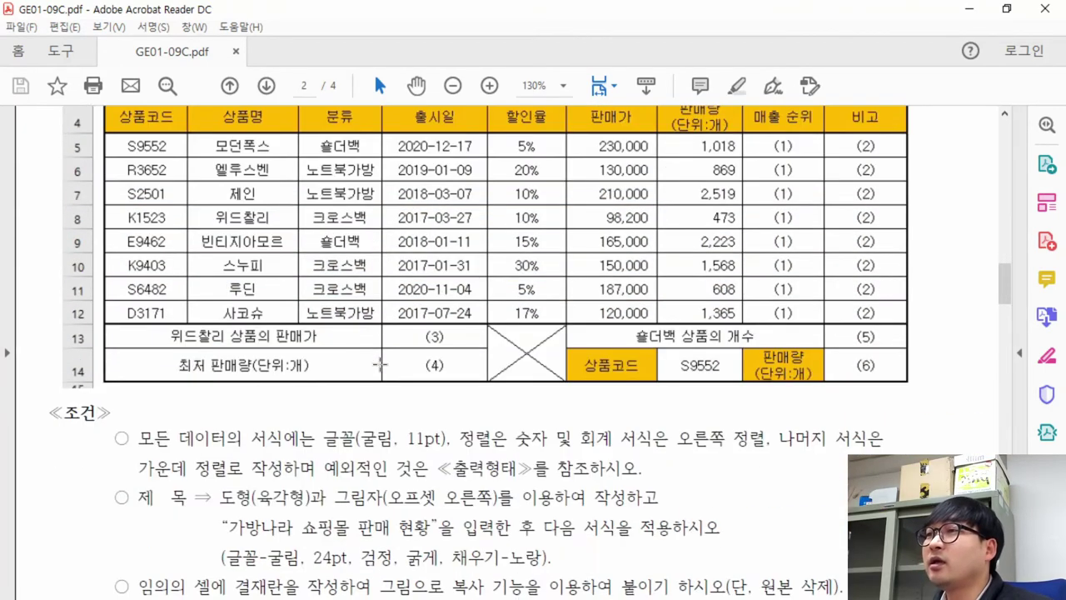
scroll(321, 250, up, 3)
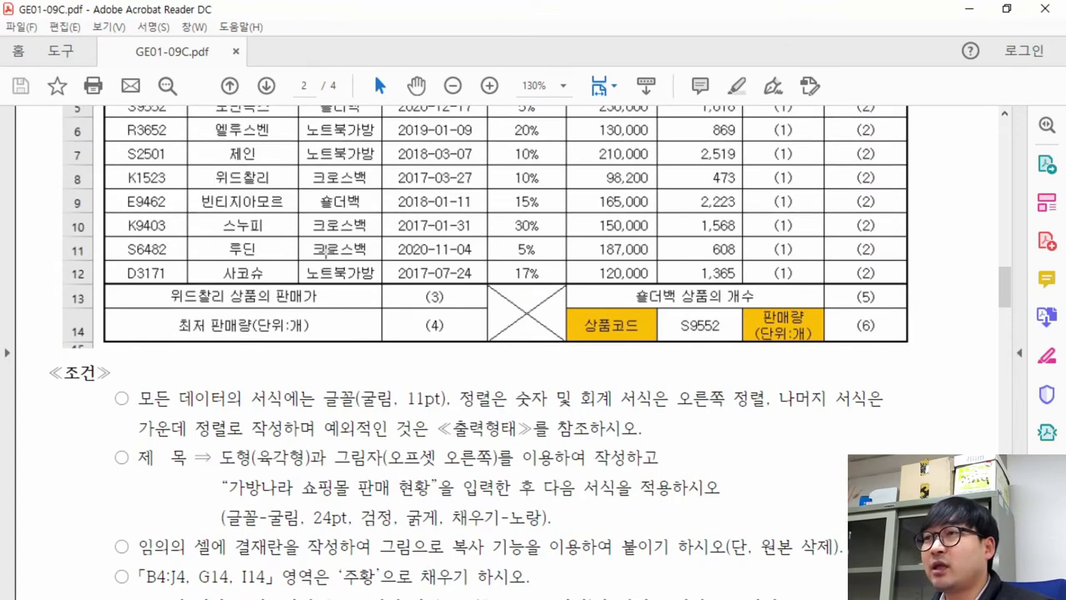
scroll(326, 271, down, 5)
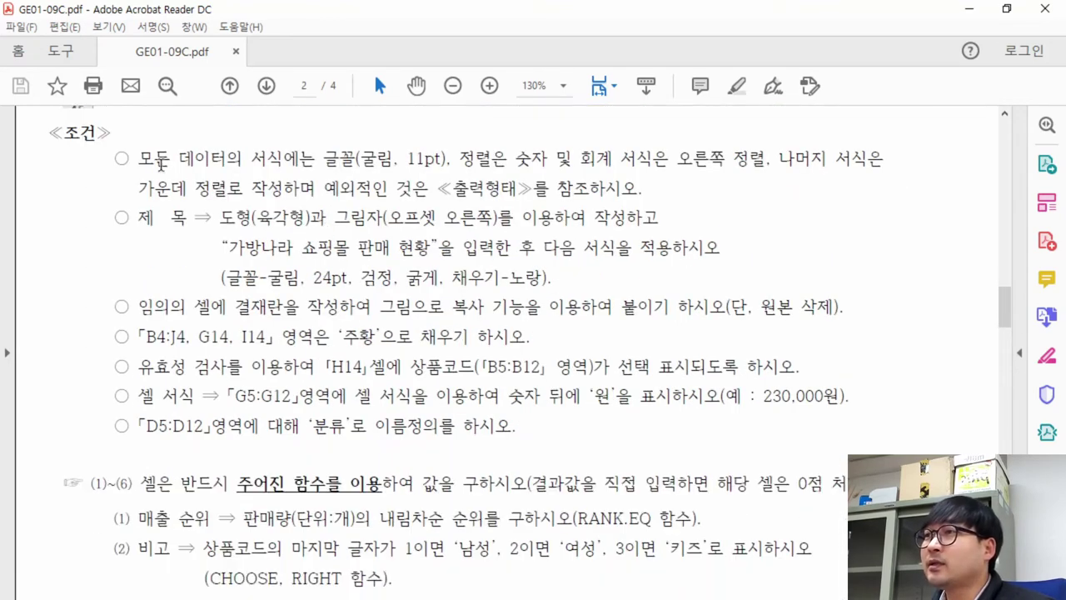
drag(139, 158, 451, 158)
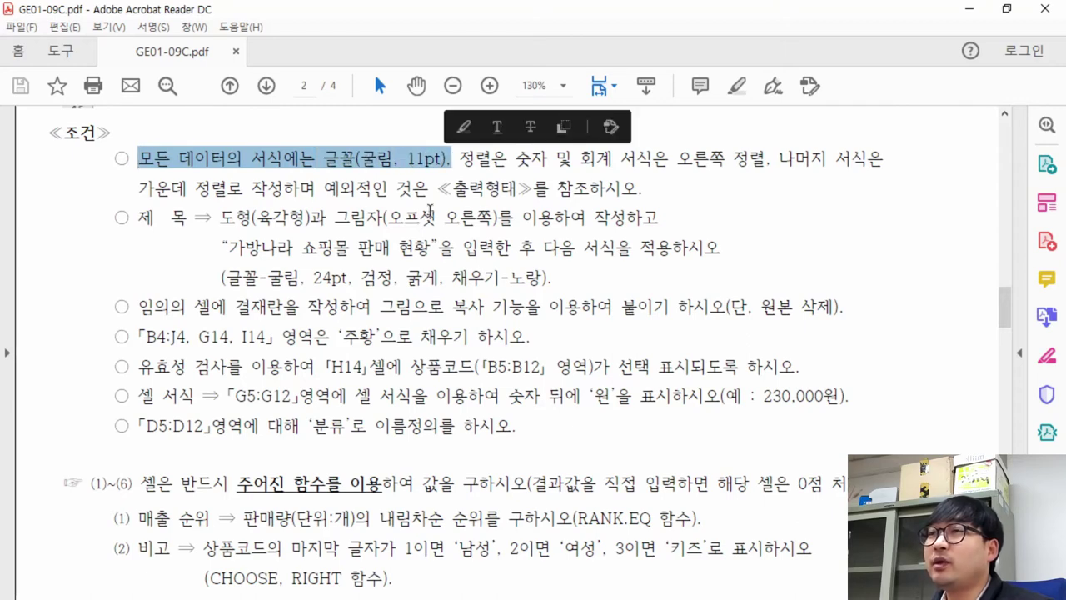
key(alt+Tab)
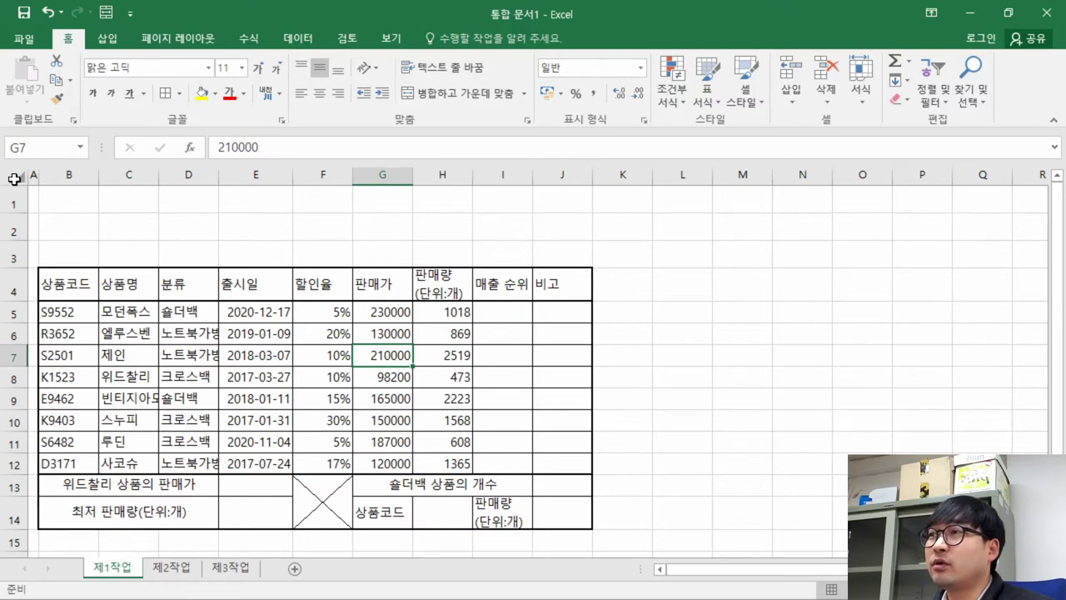
- Set the font of the entire 제1작업 sheet to 굴림
click(14, 178)
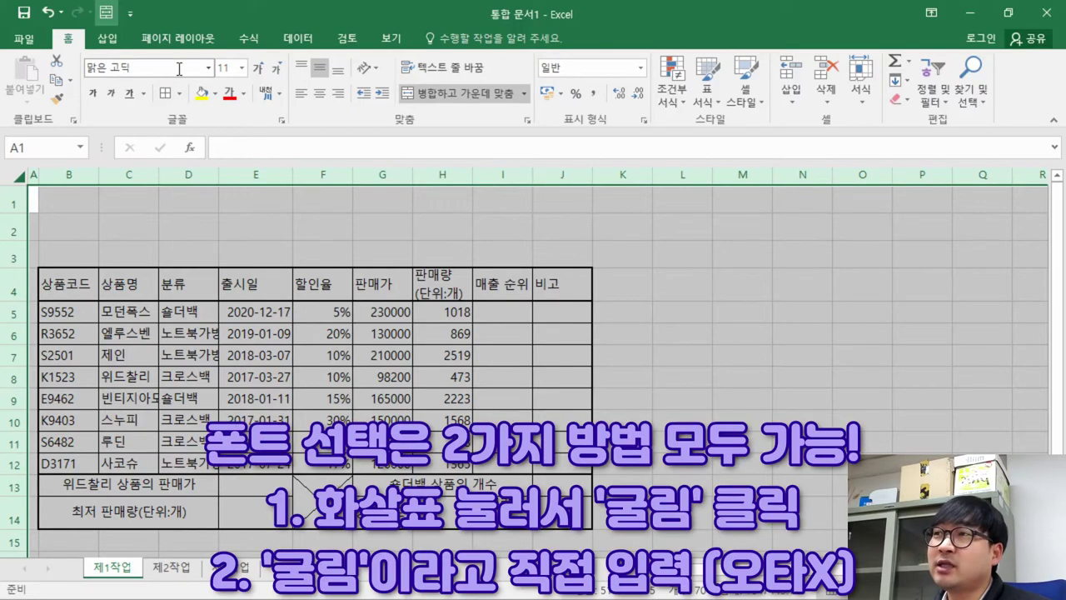
click(209, 68)
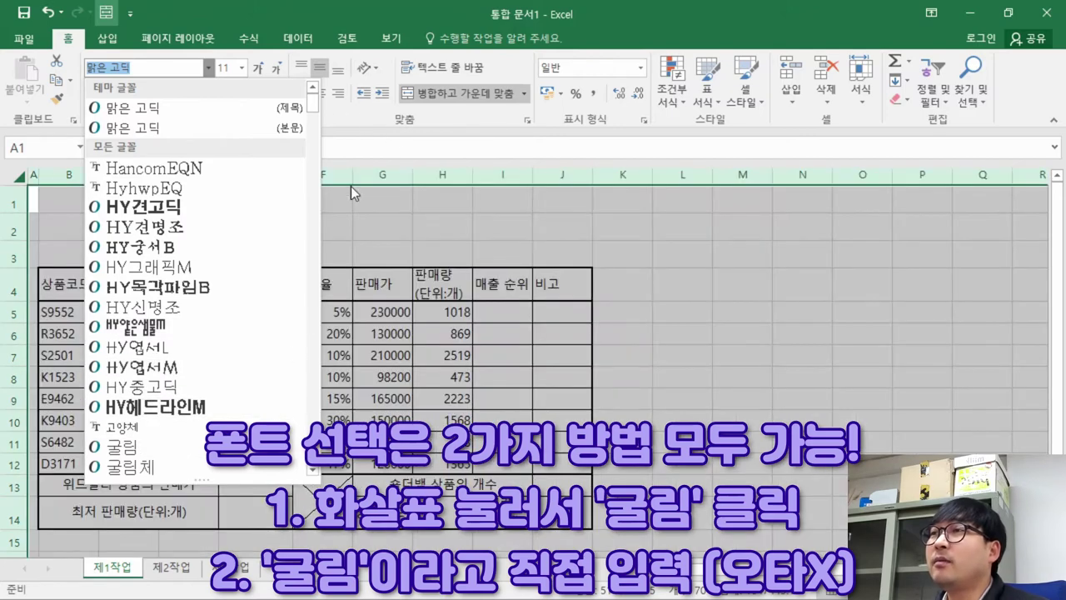
click(235, 124)
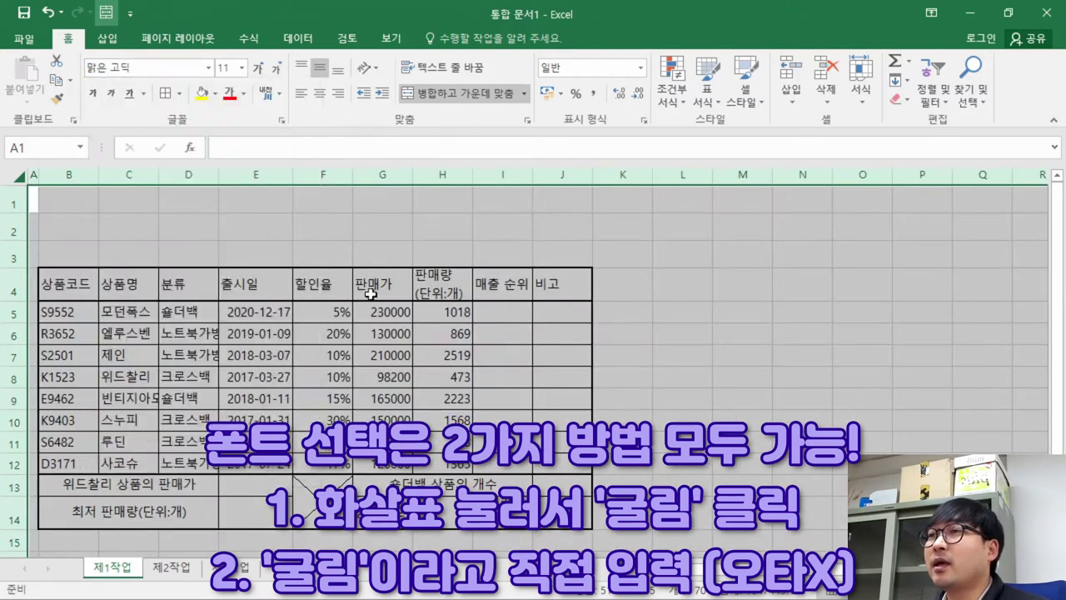
click(154, 70)
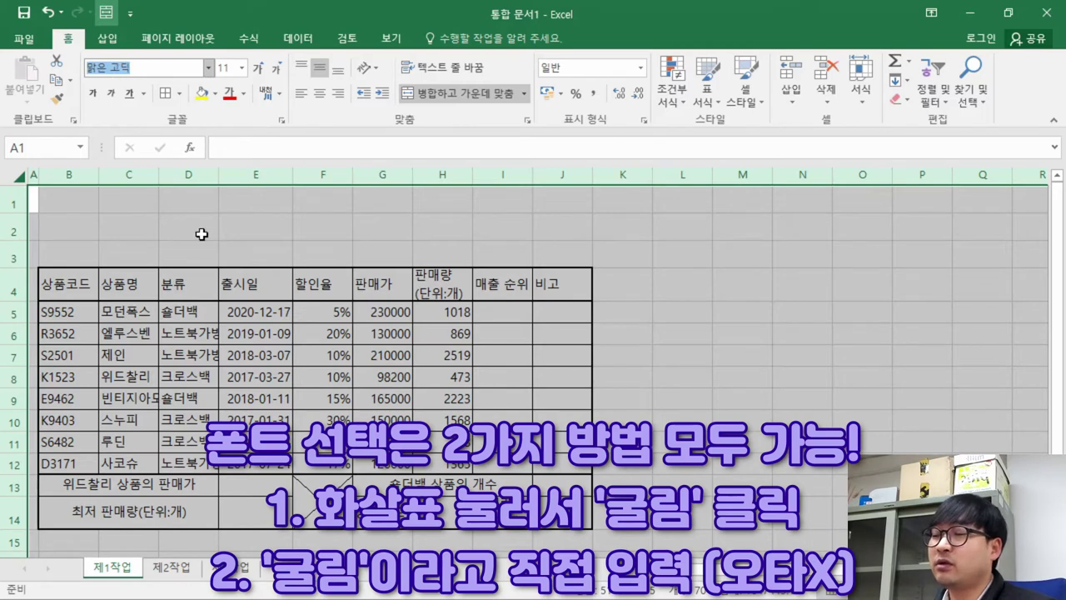
text(ㄱ)
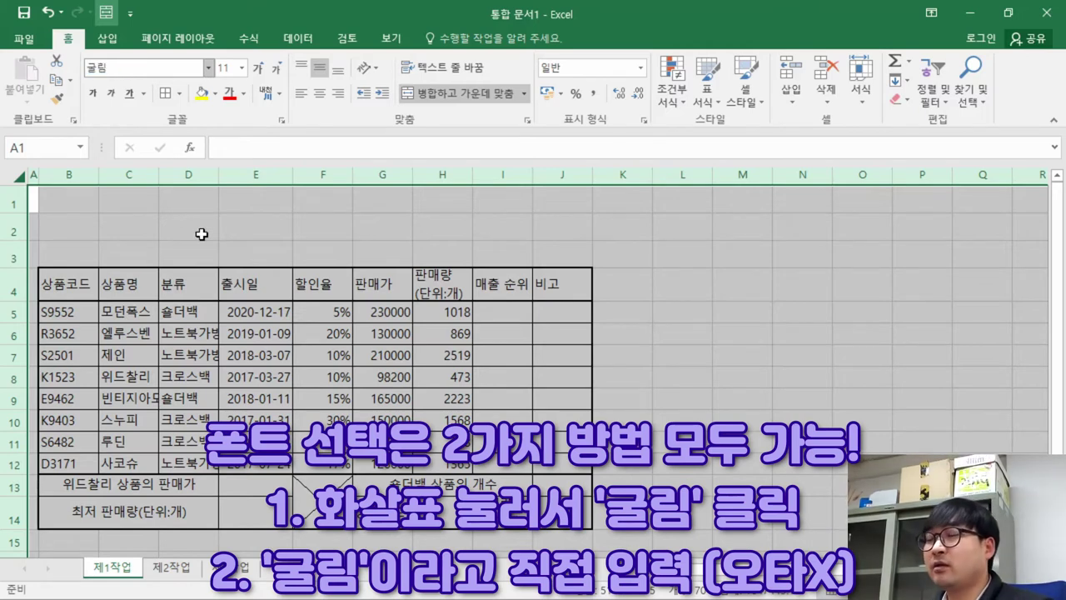
key(Return)
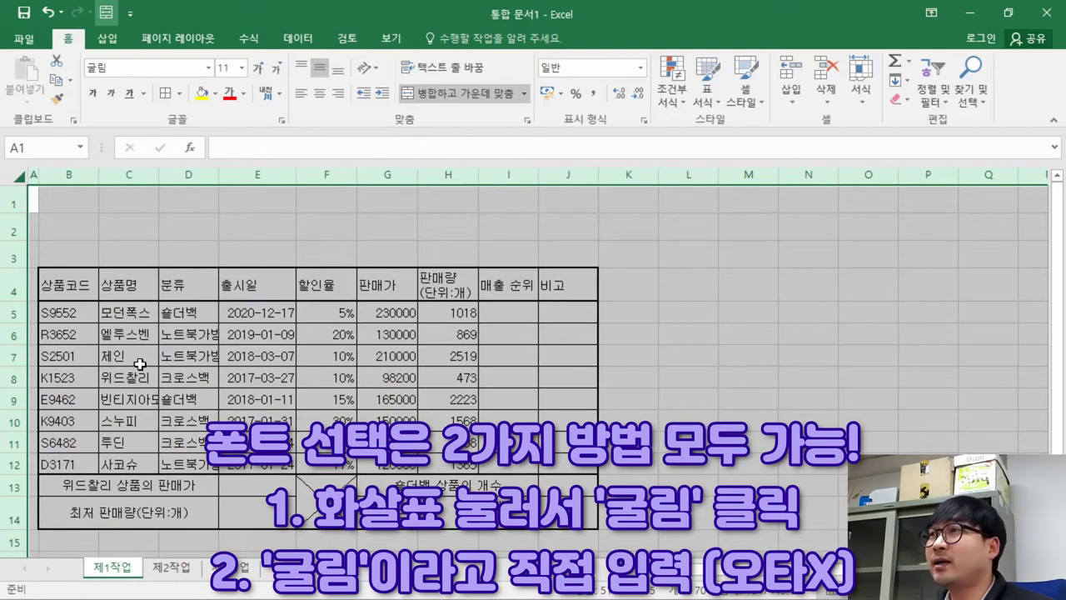
click(230, 69)
click(230, 69)
- Switch to the exam PDF and strike through the completed condition on the 굴림, 11pt font
key(alt+Tab)
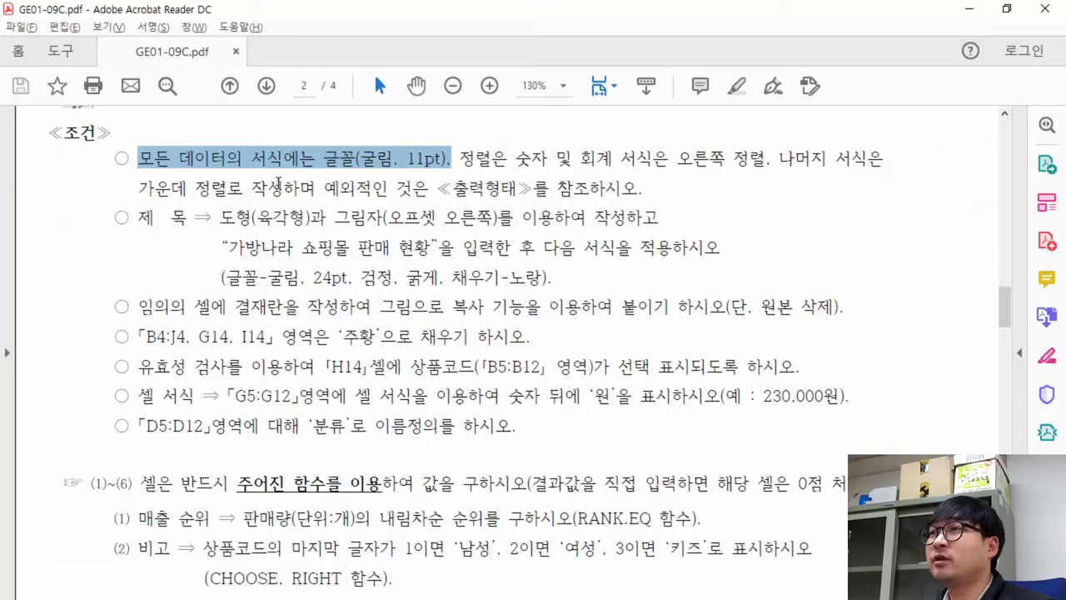
right_click(348, 169)
click(500, 236)
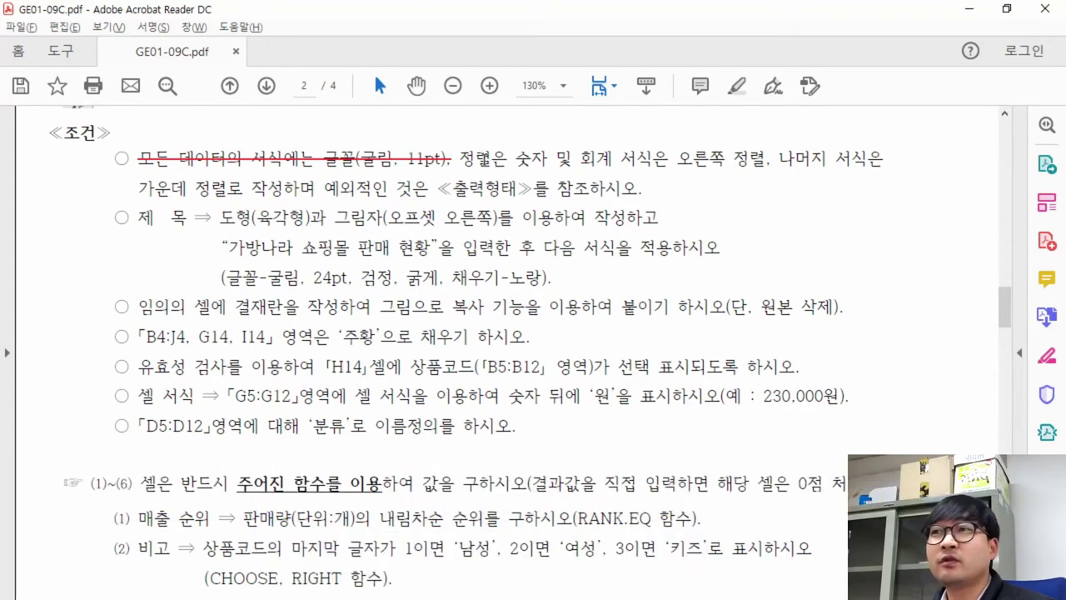
- Read the alignment condition for number and accounting formats and for the remaining data in the exam PDF, and return to Excel
drag(473, 161, 228, 185)
drag(781, 158, 208, 189)
drag(516, 158, 762, 159)
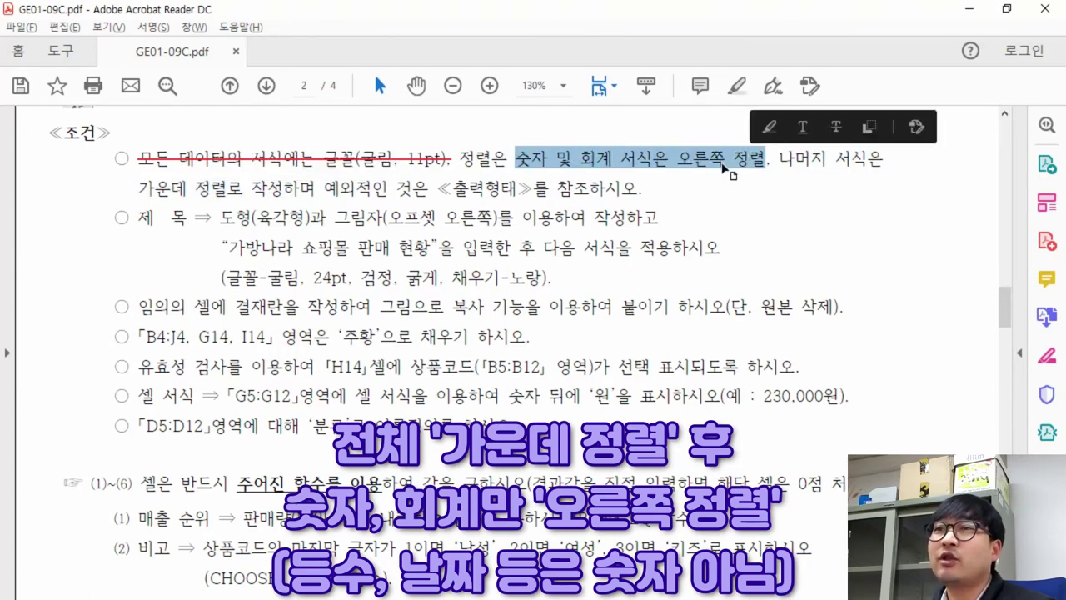
click(520, 183)
drag(245, 190, 516, 160)
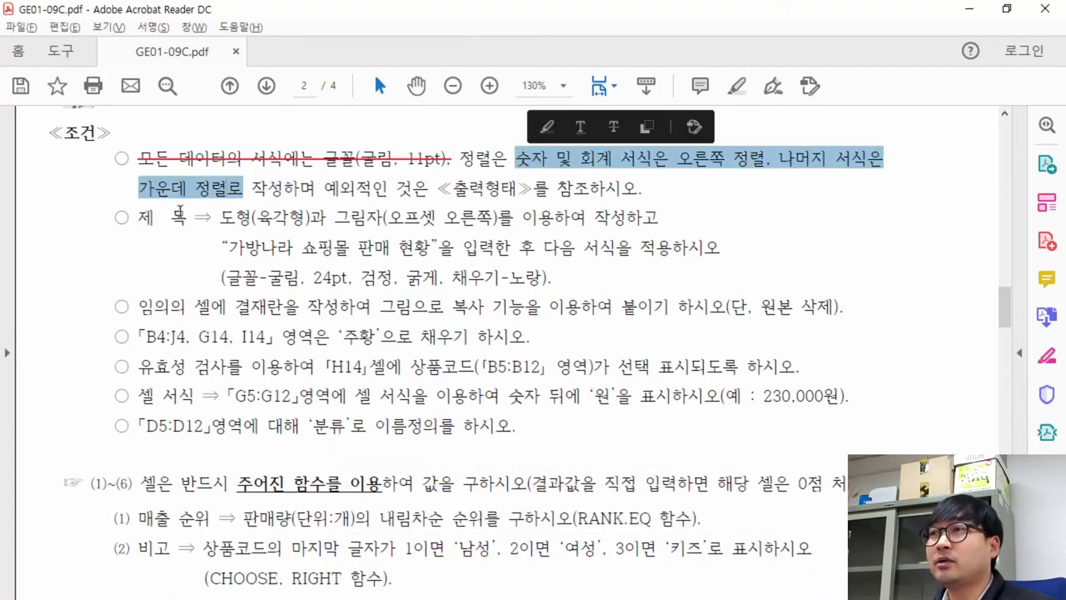
key(alt+Tab)
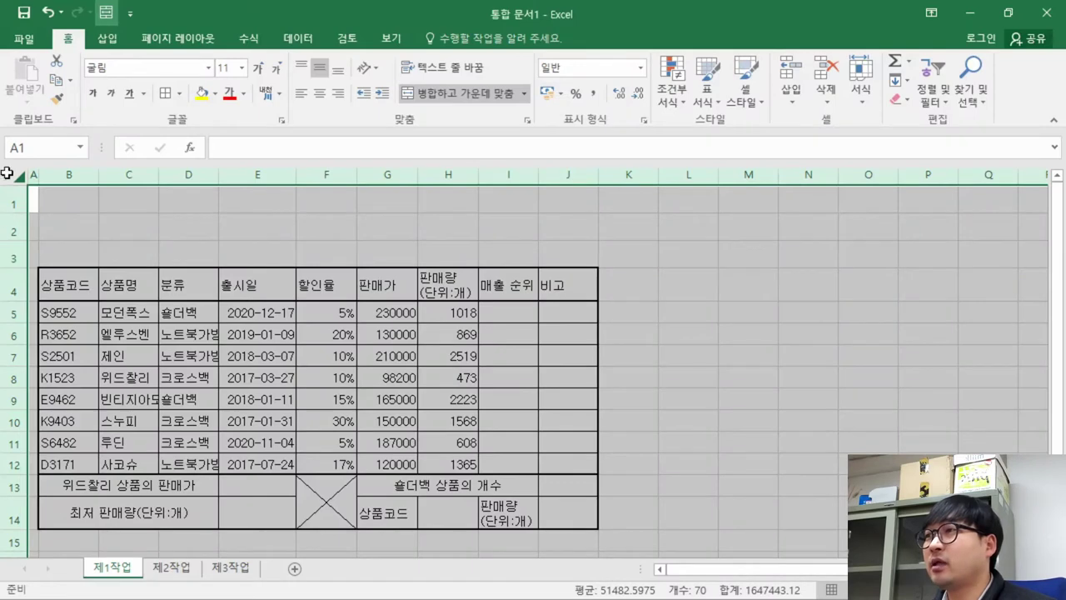
- Center all cells of the 제1작업 sheet horizontally
click(325, 104)
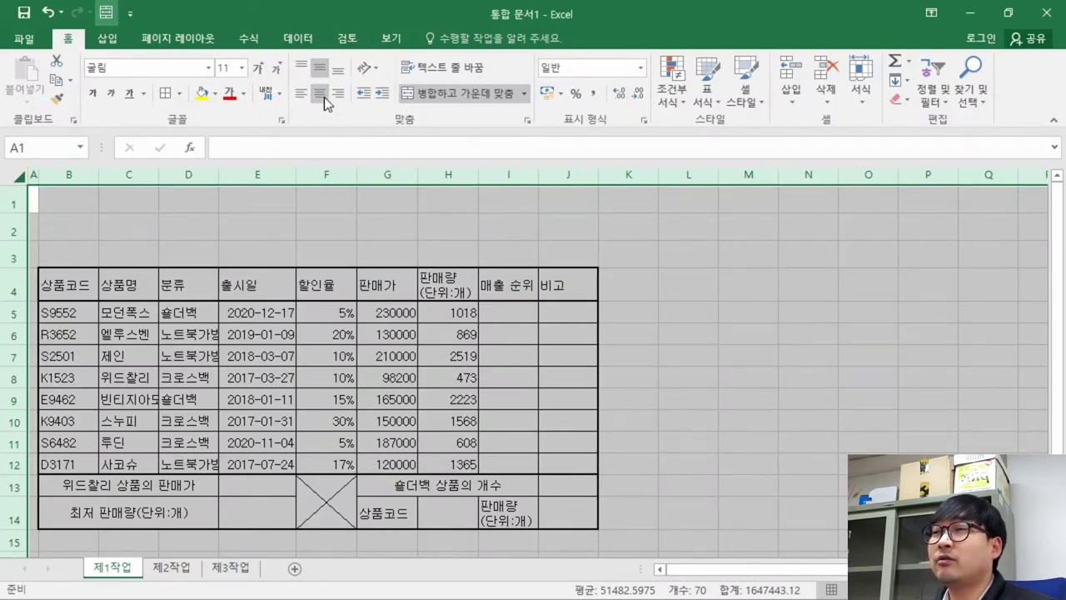
click(324, 97)
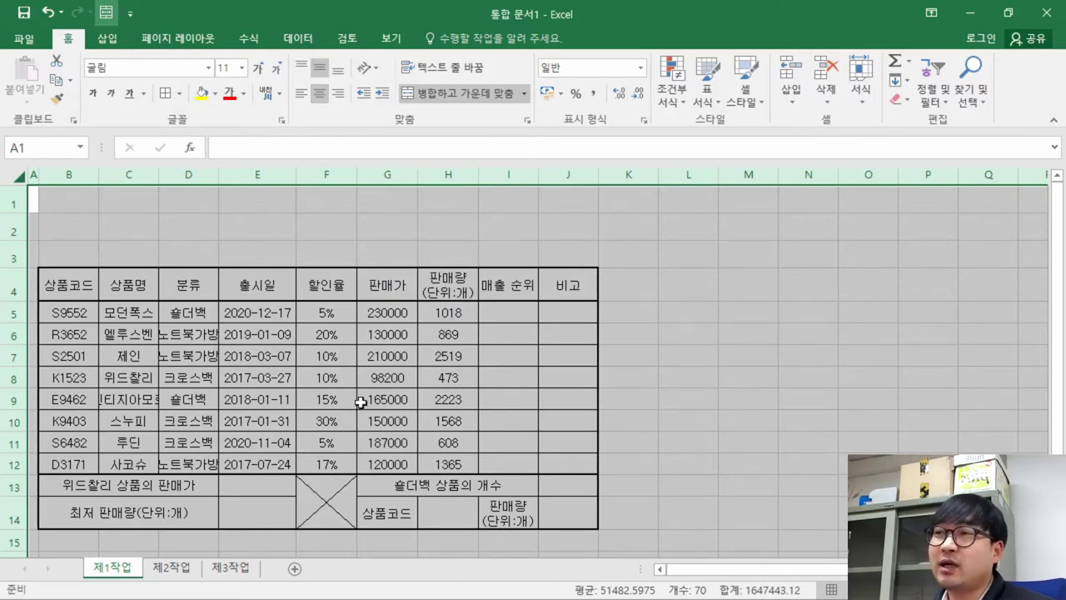
click(206, 338)
click(281, 348)
click(413, 335)
click(423, 337)
click(511, 340)
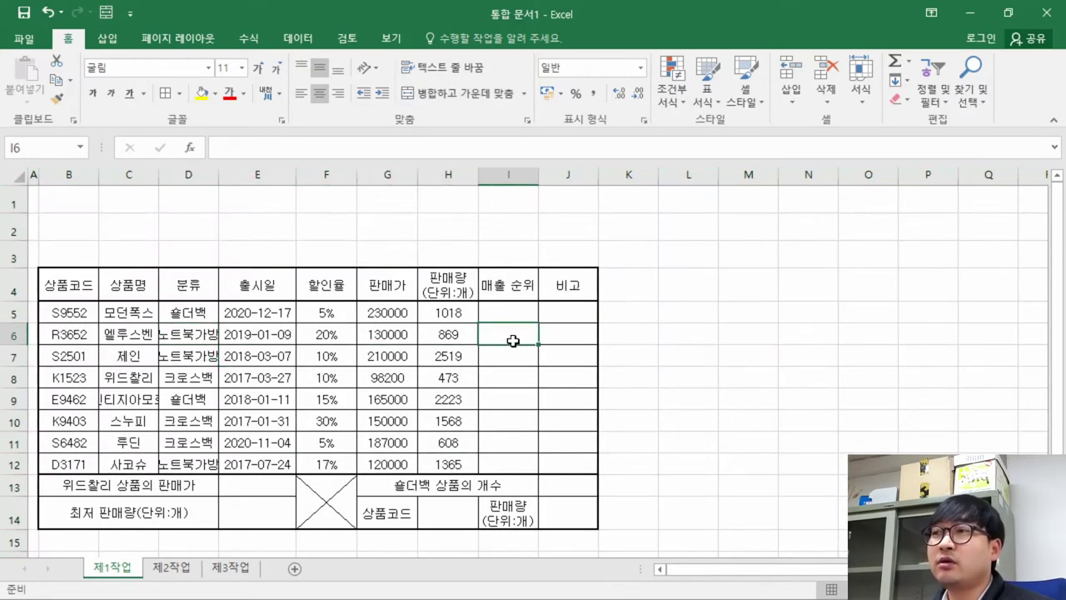
- Examine the alignment of each table column from 상품코드 to 판매량 in the output form of the exam PDF
key(alt+Tab)
scroll(316, 204, up, 5)
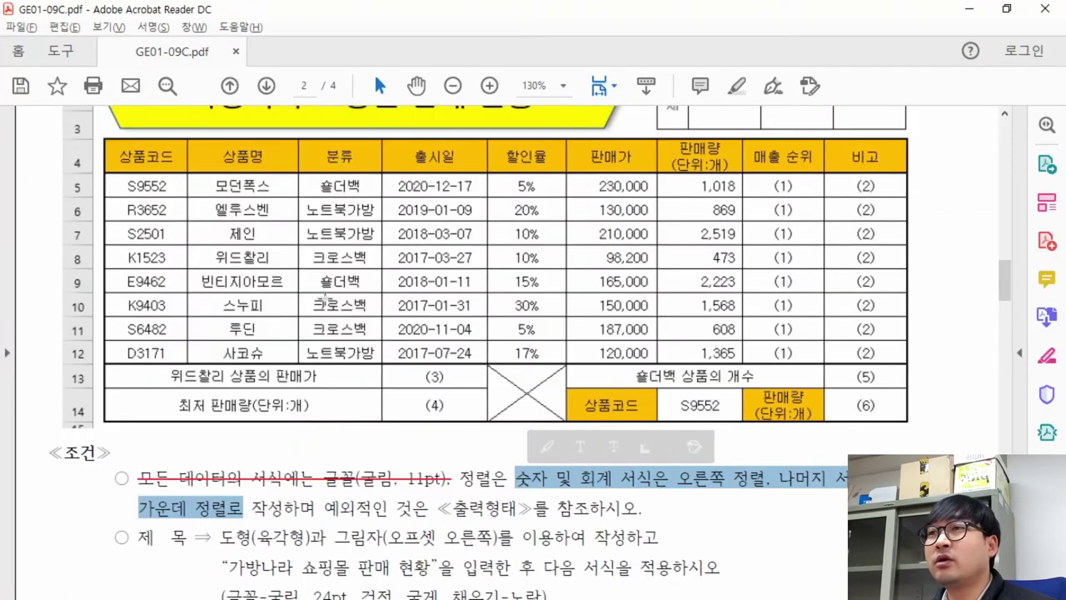
drag(111, 265, 171, 413)
drag(225, 257, 270, 384)
drag(338, 266, 366, 360)
drag(416, 259, 471, 388)
drag(516, 265, 546, 413)
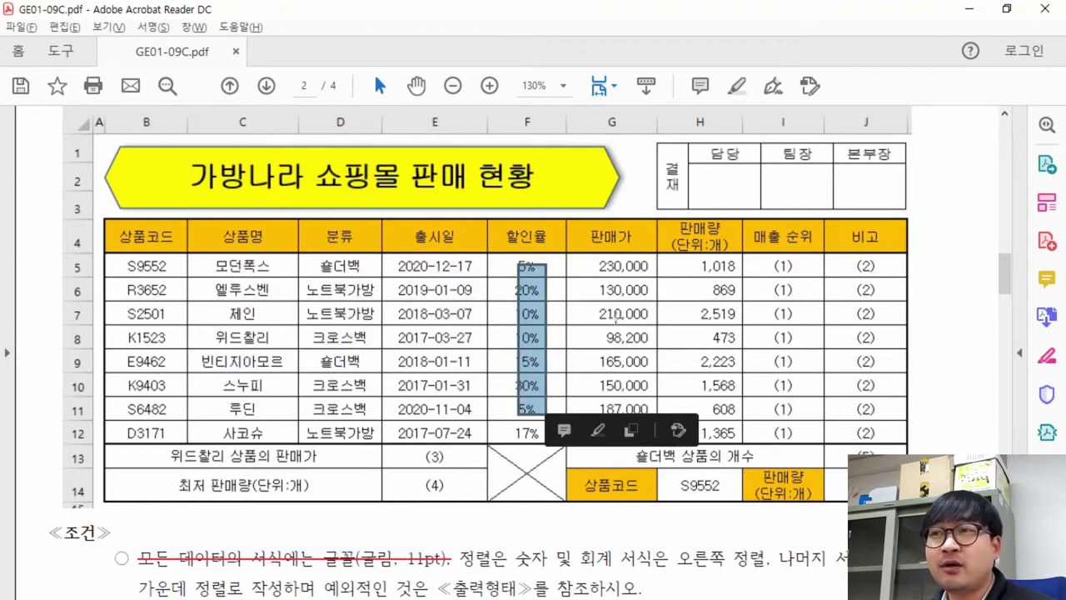
drag(593, 256, 643, 434)
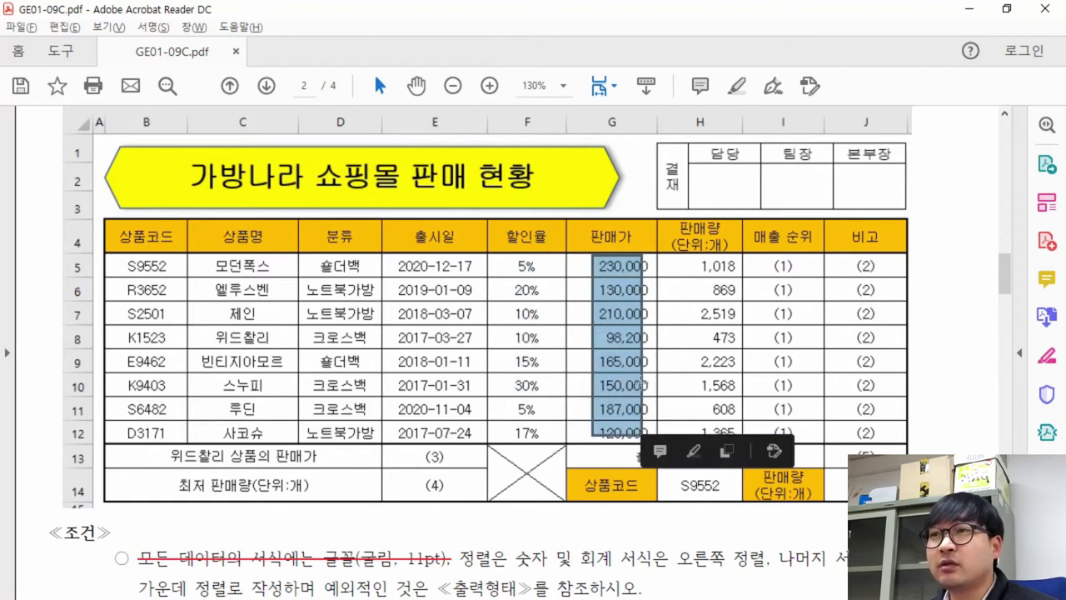
click(685, 338)
drag(682, 265, 734, 436)
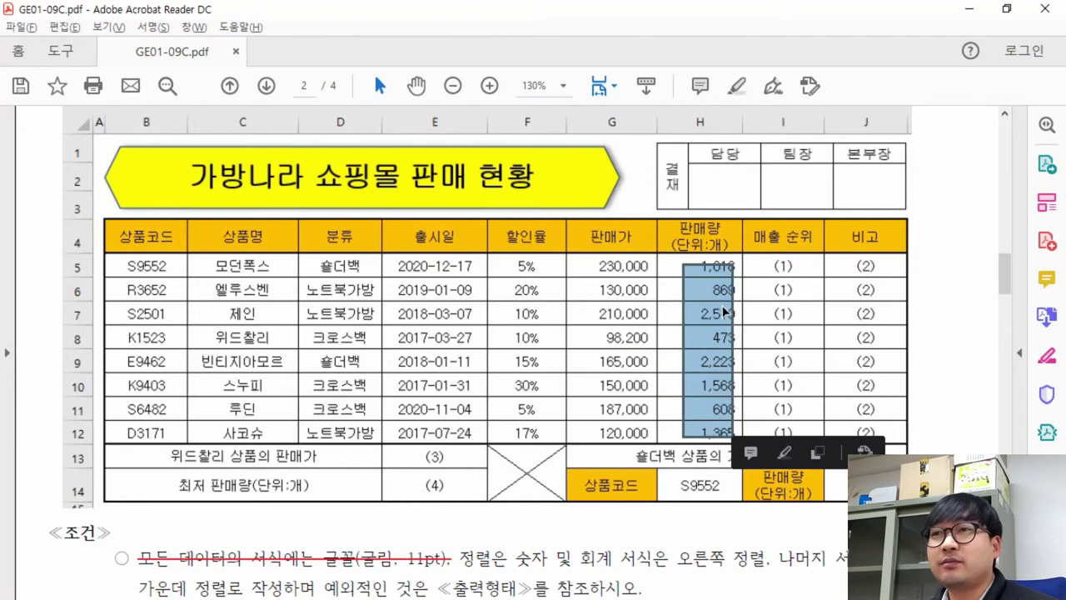
click(592, 254)
drag(717, 433, 584, 258)
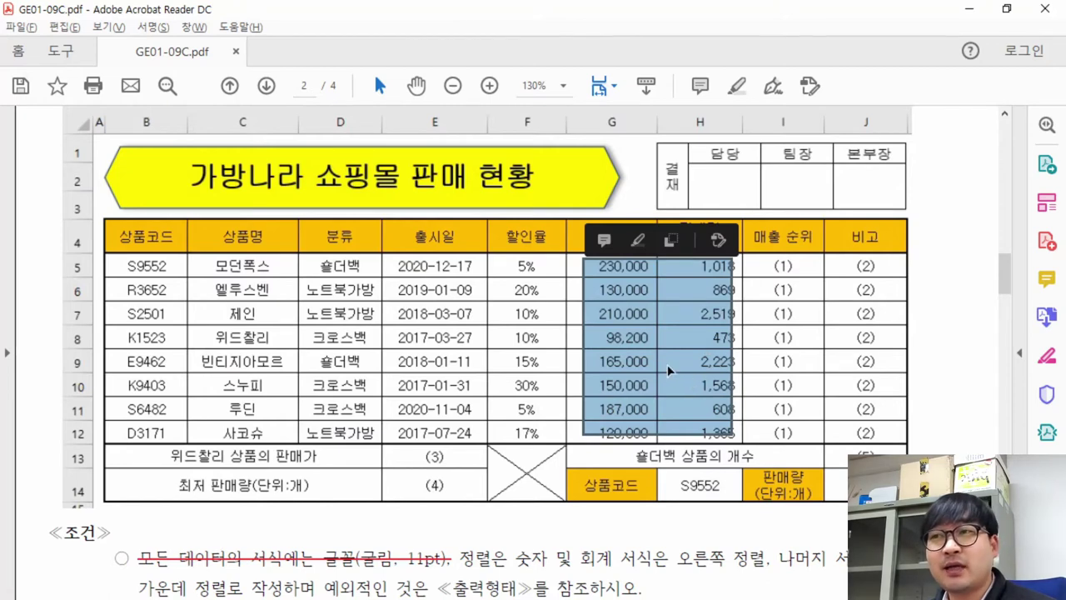
- Switch to Excel and right-align the 판매가 and 판매량 values in G5:H12
key(alt+Tab)
drag(381, 311, 450, 461)
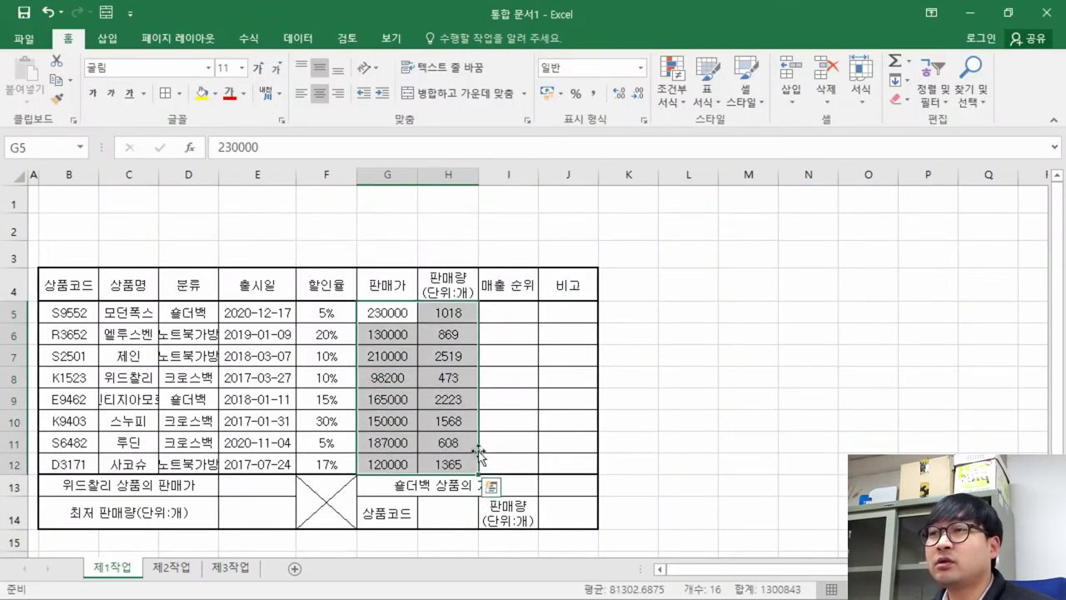
click(339, 93)
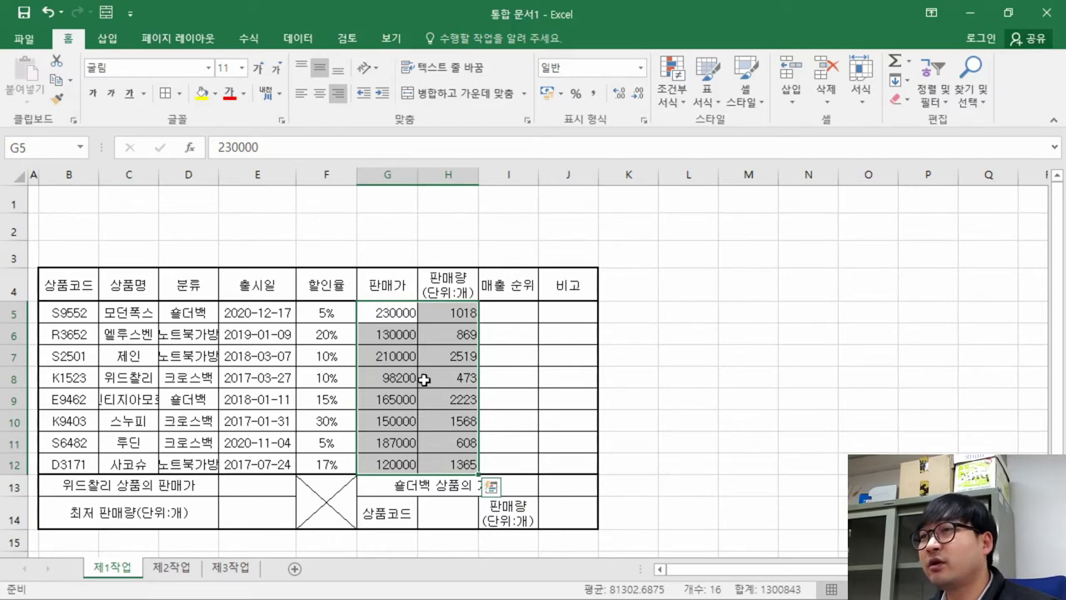
click(408, 338)
- Examine the number format of 판매가 and 판매량 in the exam PDF, and inspect the format of cell F5 in Excel
key(alt+Tab)
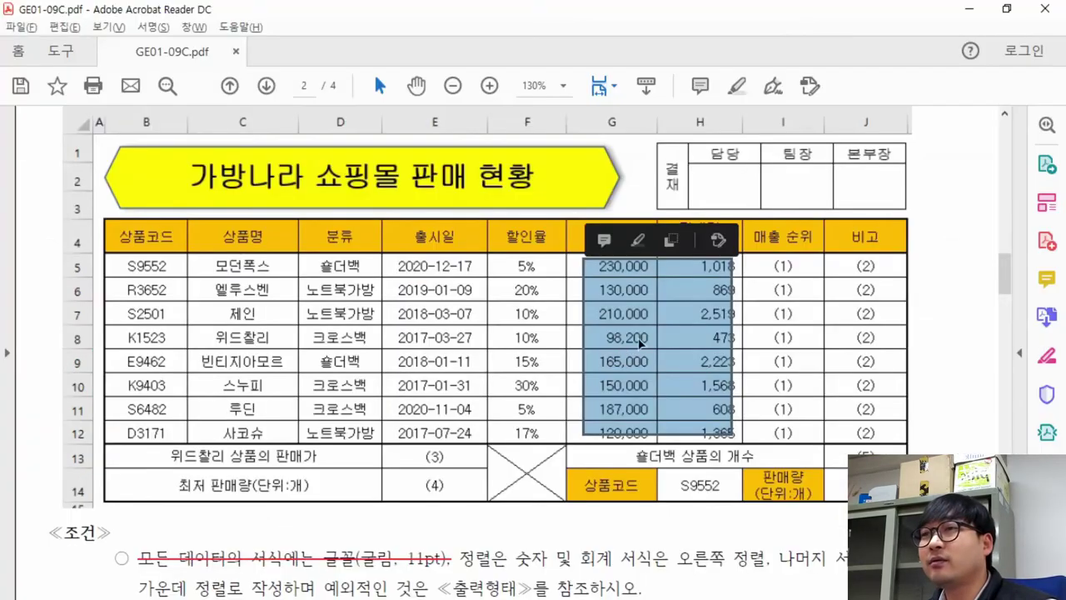
click(652, 297)
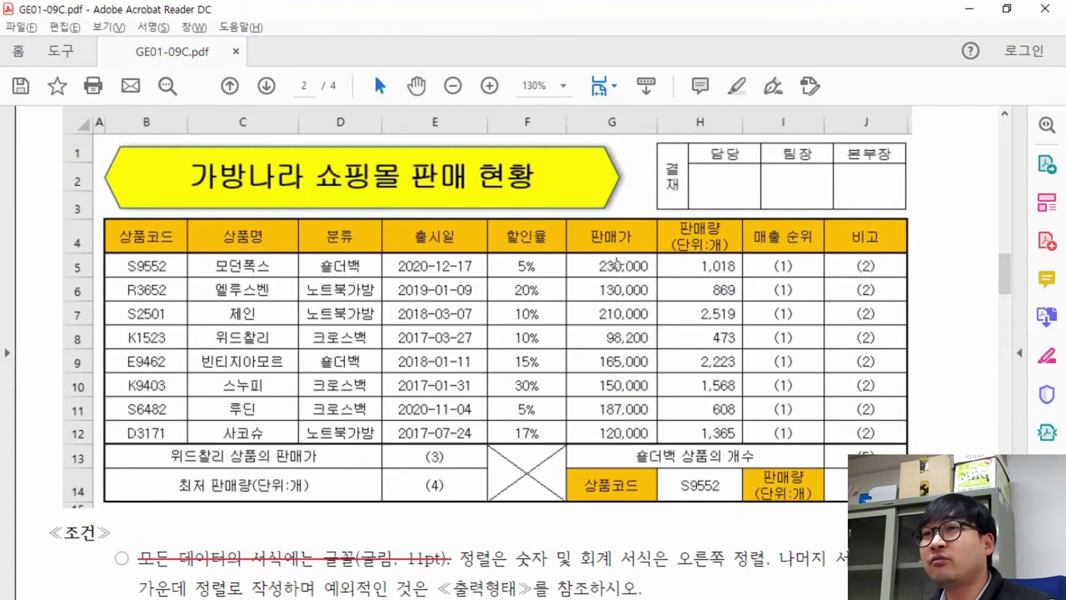
drag(616, 263, 631, 275)
click(633, 268)
click(634, 269)
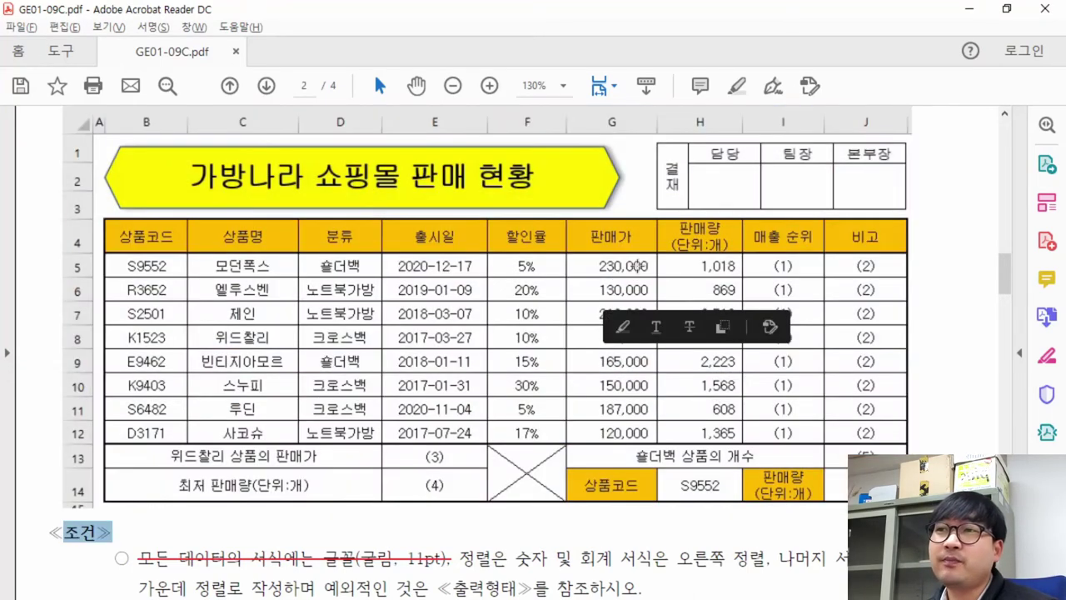
drag(646, 254, 714, 392)
click(704, 342)
click(654, 312)
key(alt+Tab)
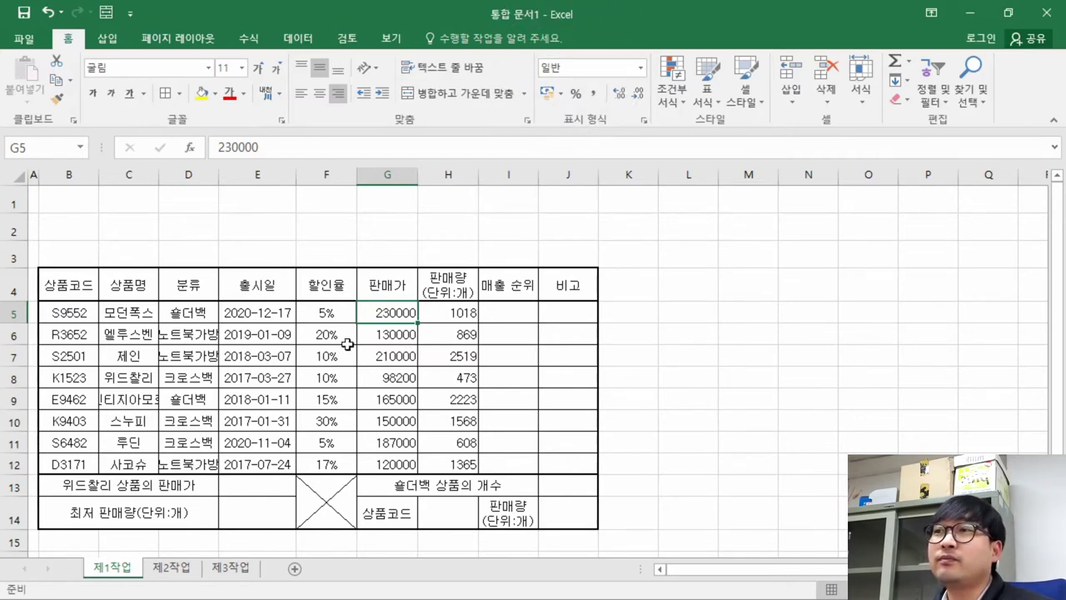
click(338, 310)
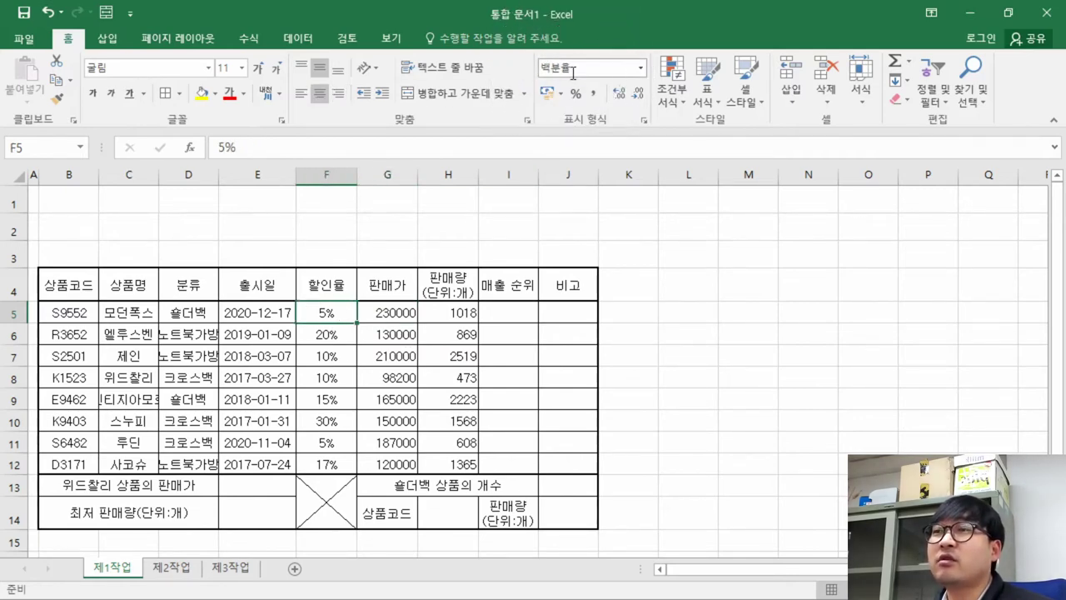
- Check the alignment condition for number and accounting formats in the exam PDF, and apply the comma style to G5:H12 in Excel
click(256, 336)
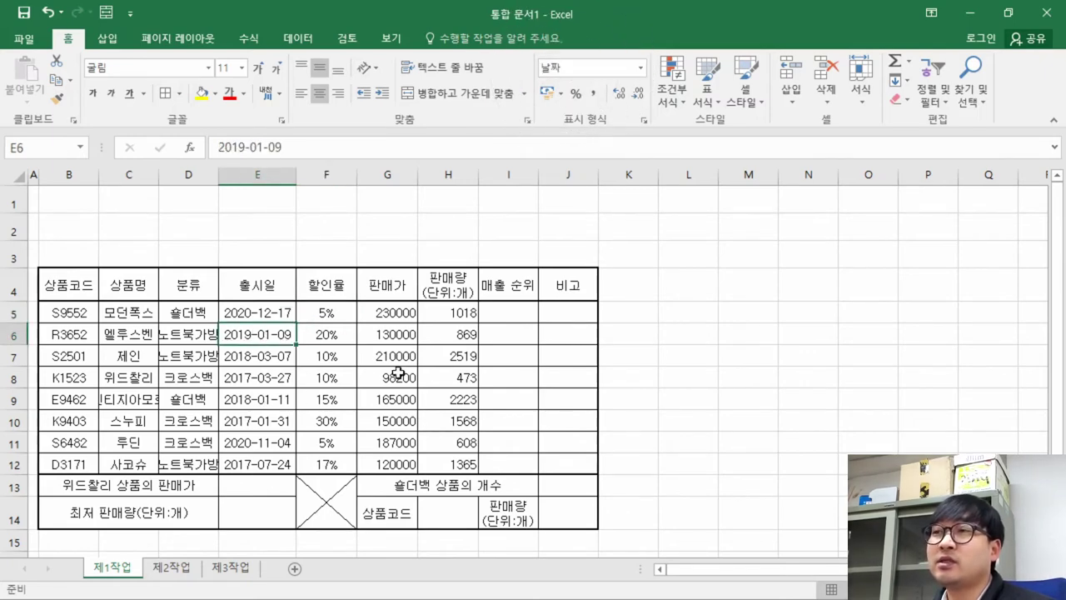
drag(400, 314, 458, 469)
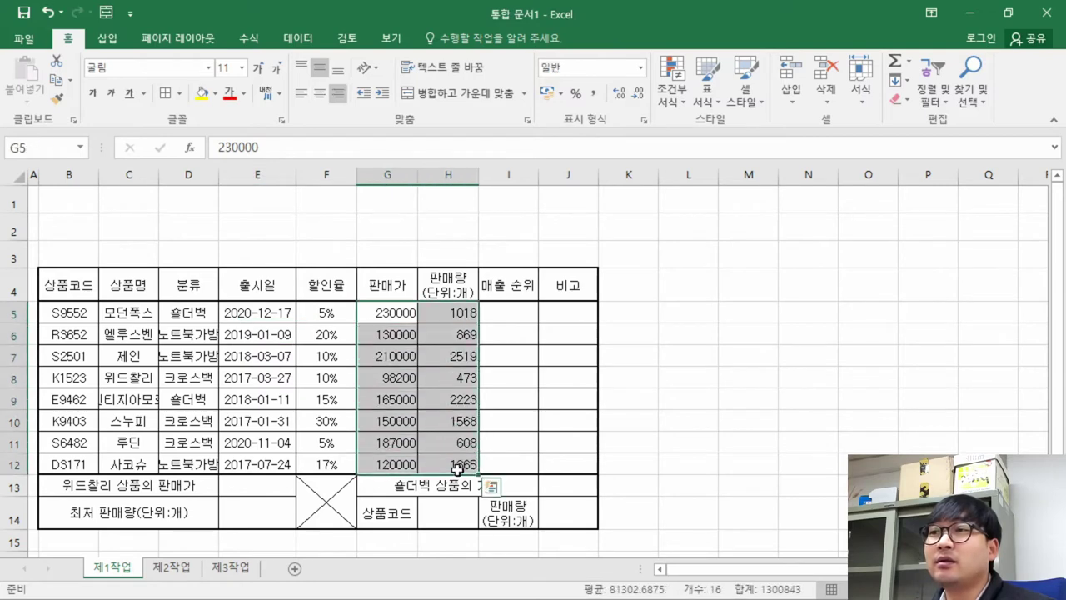
click(642, 68)
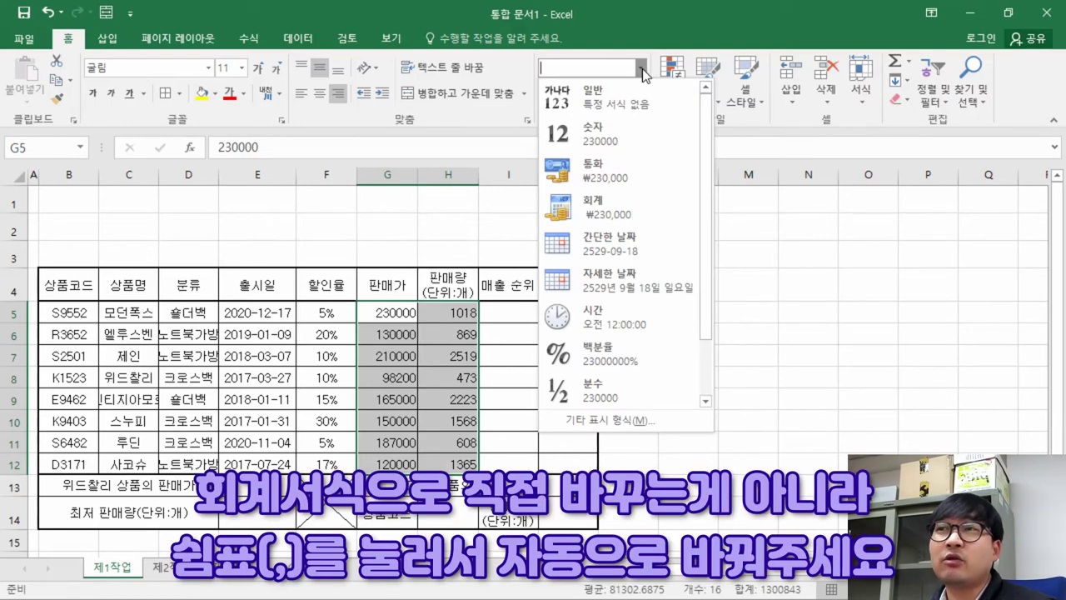
click(643, 69)
key(alt+Tab)
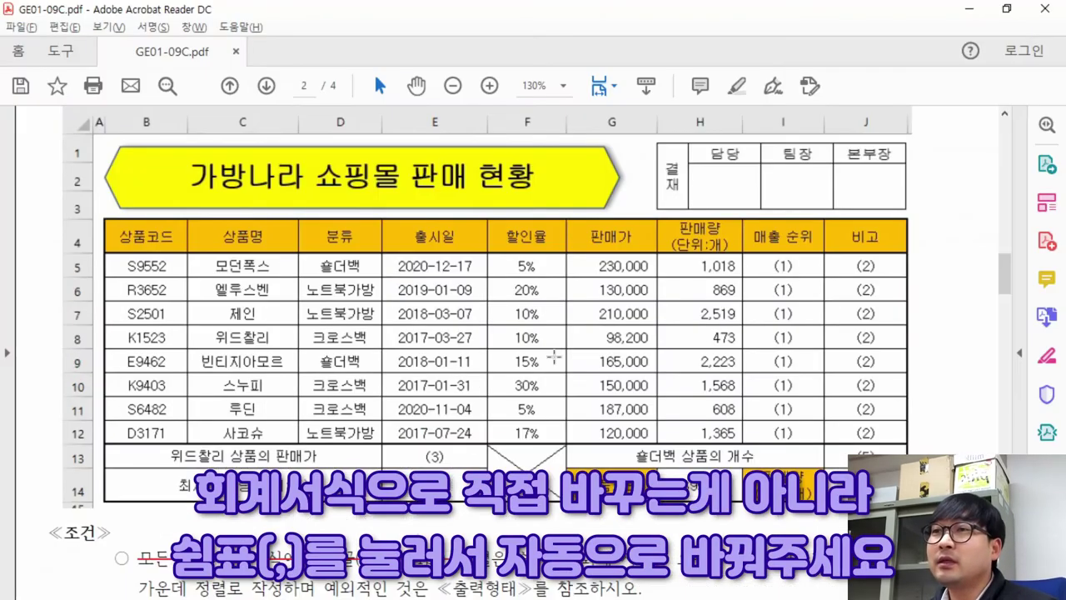
scroll(615, 397, down, 5)
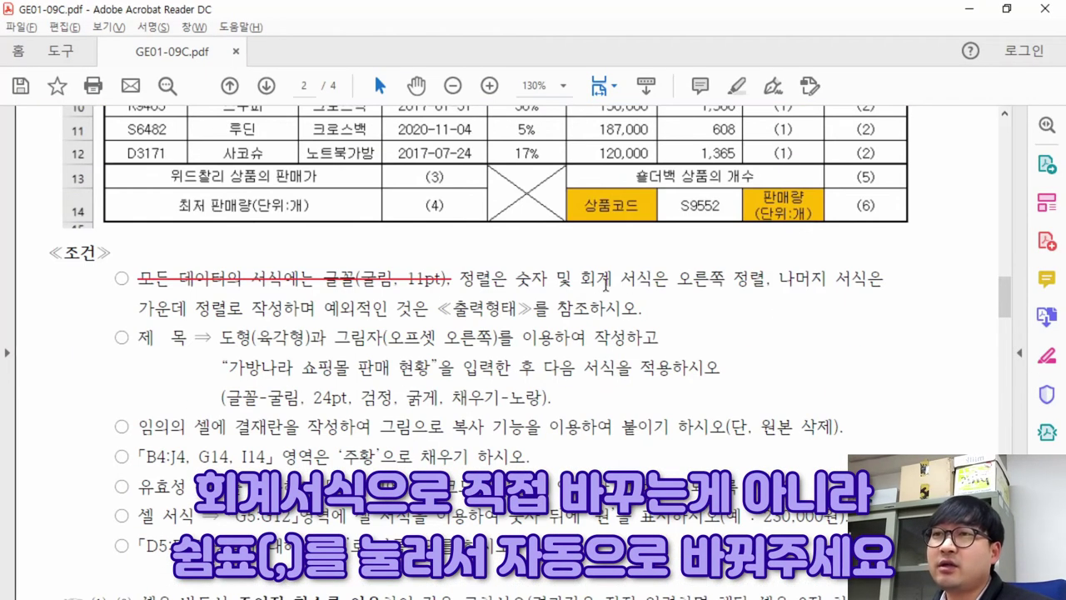
drag(514, 279, 669, 281)
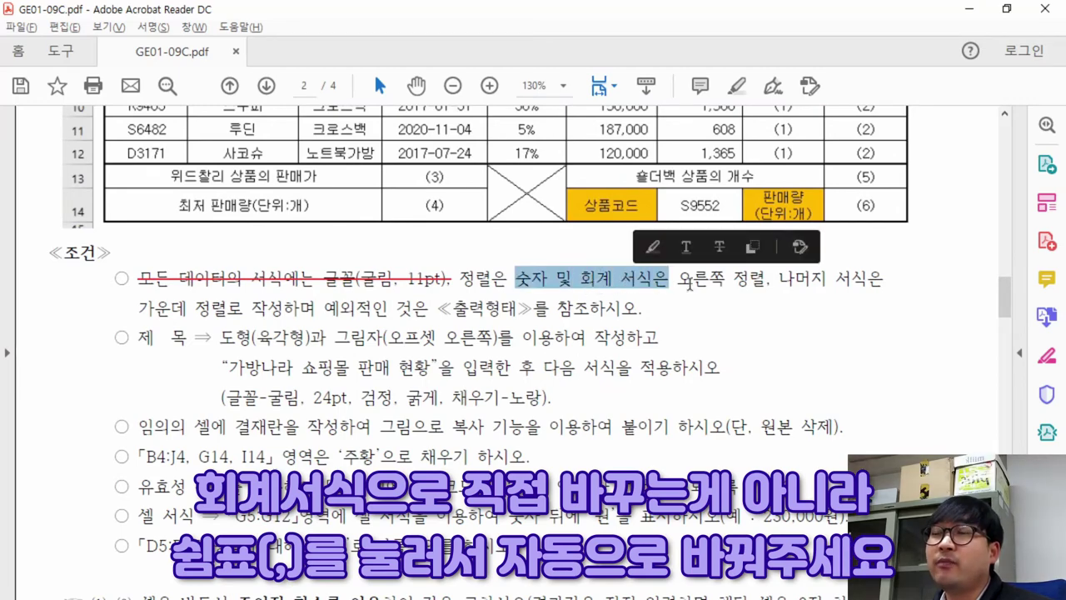
key(alt+Tab)
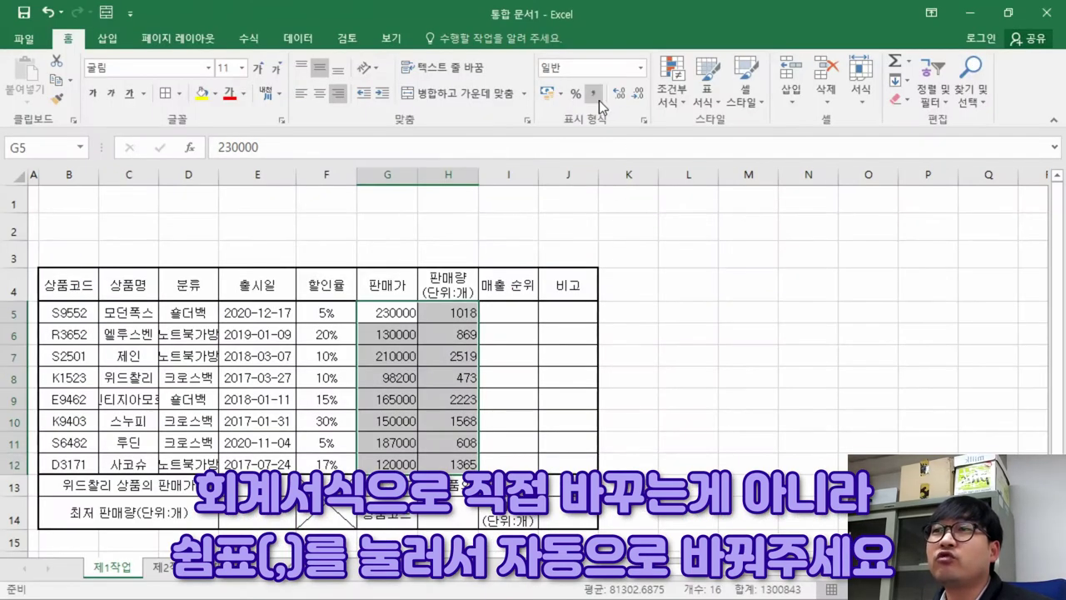
click(599, 99)
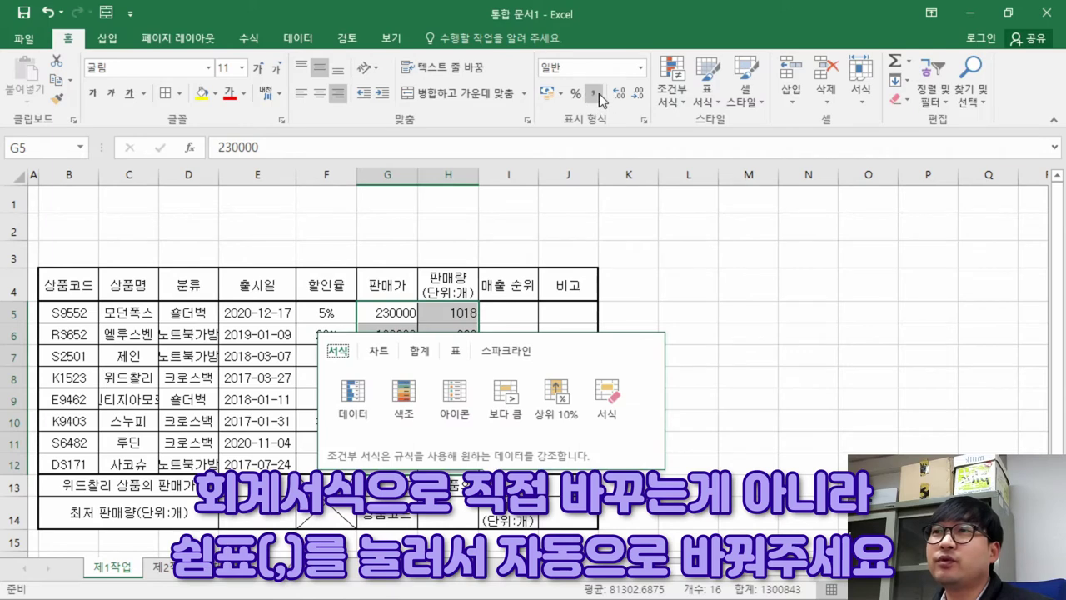
click(598, 98)
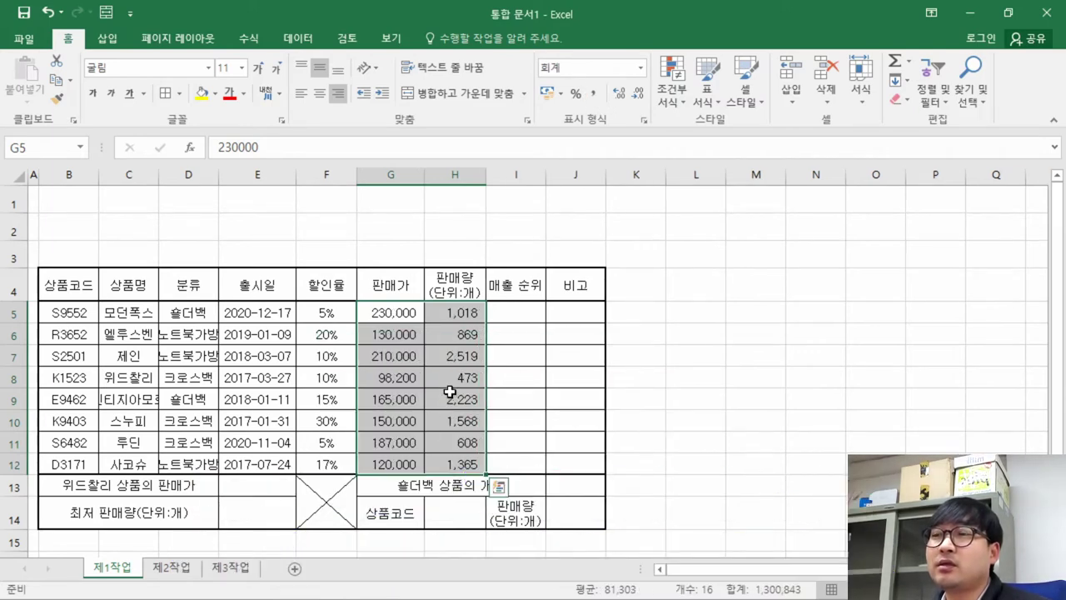
click(450, 392)
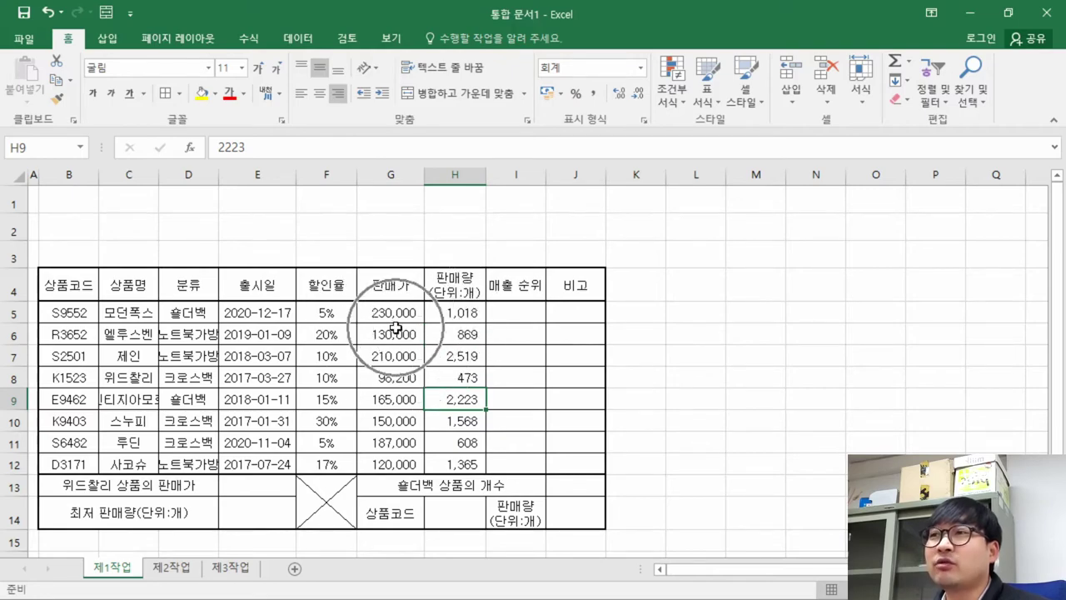
- Examine the 판매가 and 판매량 values, the alignment condition and the function cells (1) to (6) in the exam PDF
key(alt+Tab)
scroll(647, 215, up, 5)
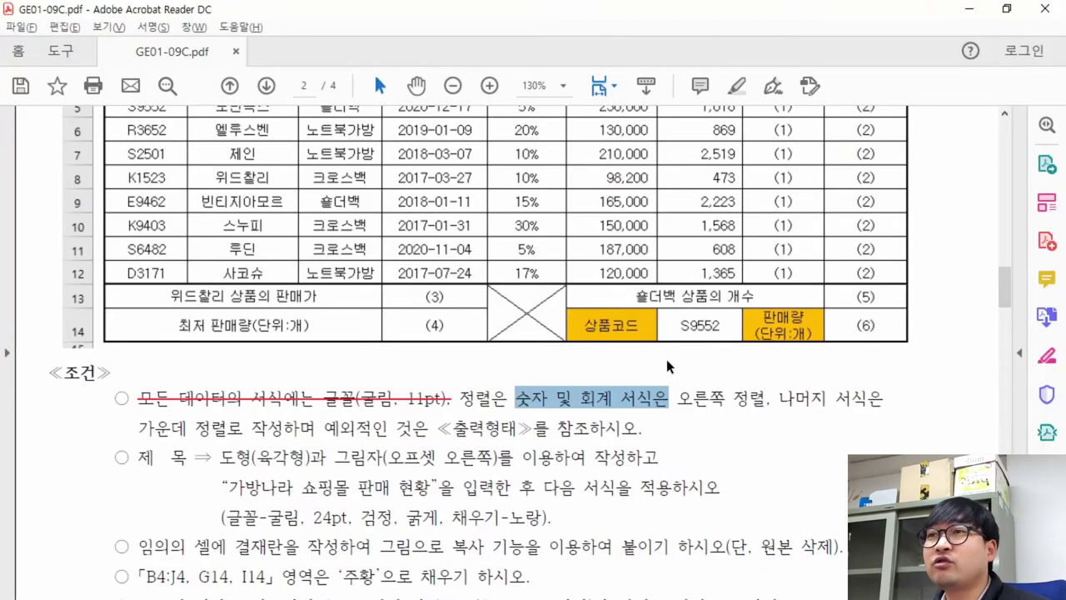
drag(588, 218, 735, 397)
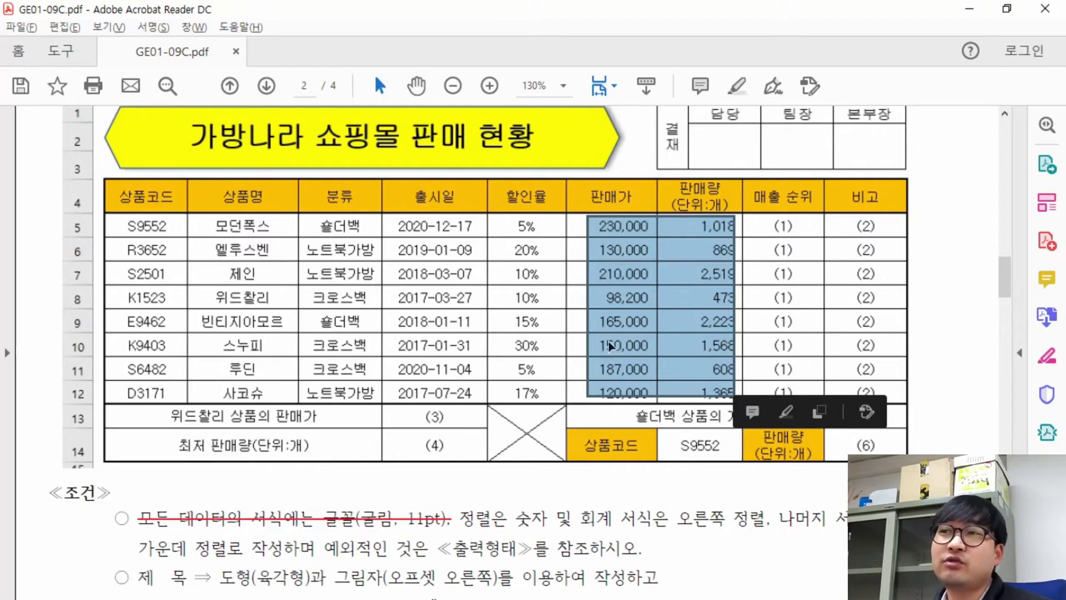
click(680, 310)
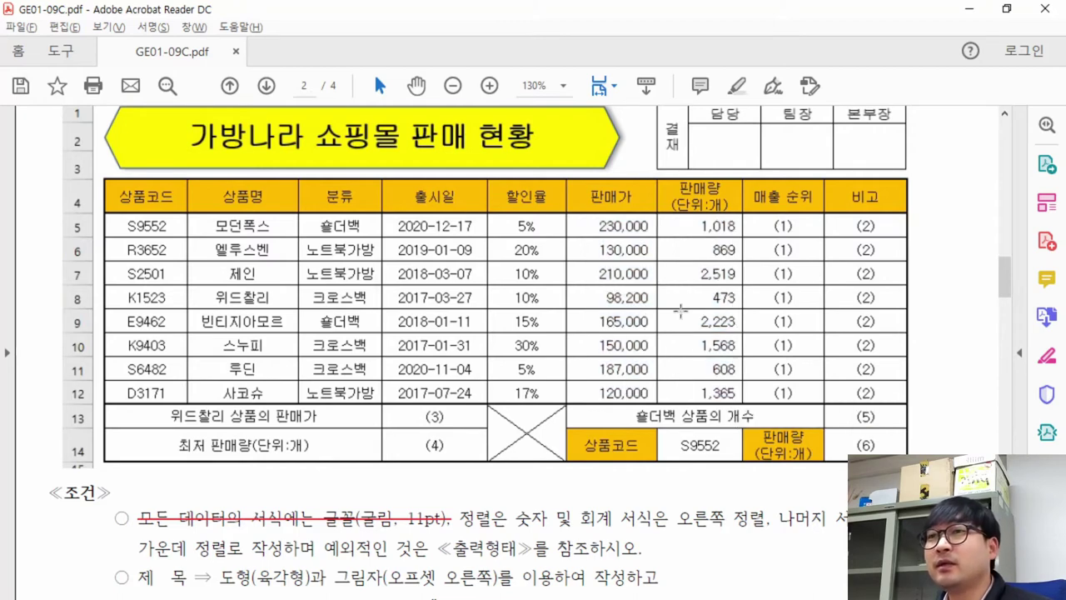
scroll(543, 461, down, 2)
mouse_move(463, 437)
mouse_down()
mouse_move(410, 497)
mouse_move(314, 475)
mouse_up()
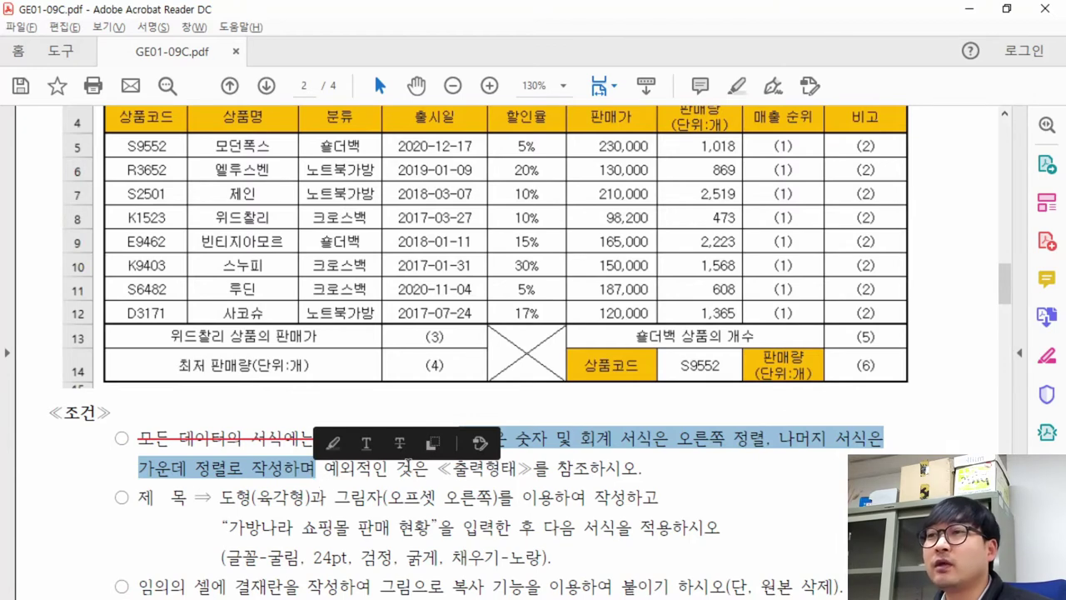
click(695, 242)
drag(591, 143, 731, 272)
drag(768, 137, 882, 318)
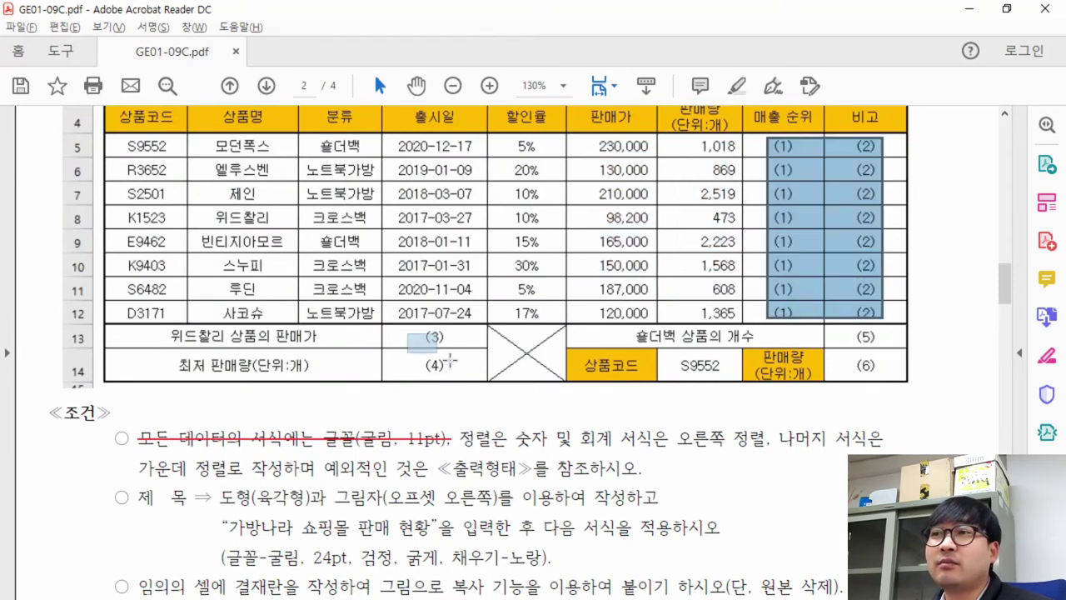
drag(414, 339, 475, 375)
drag(824, 327, 882, 381)
- Inspect the empty cells I5:J12 in Excel and compare them with the numeric columns and function cells in the exam PDF
key(alt+Tab)
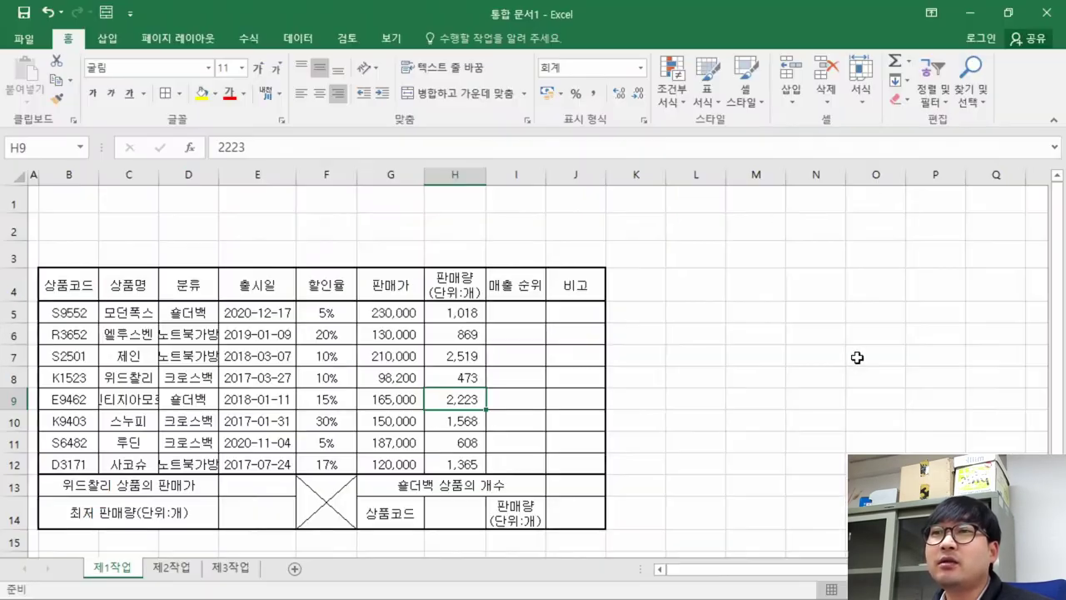
drag(530, 314, 579, 456)
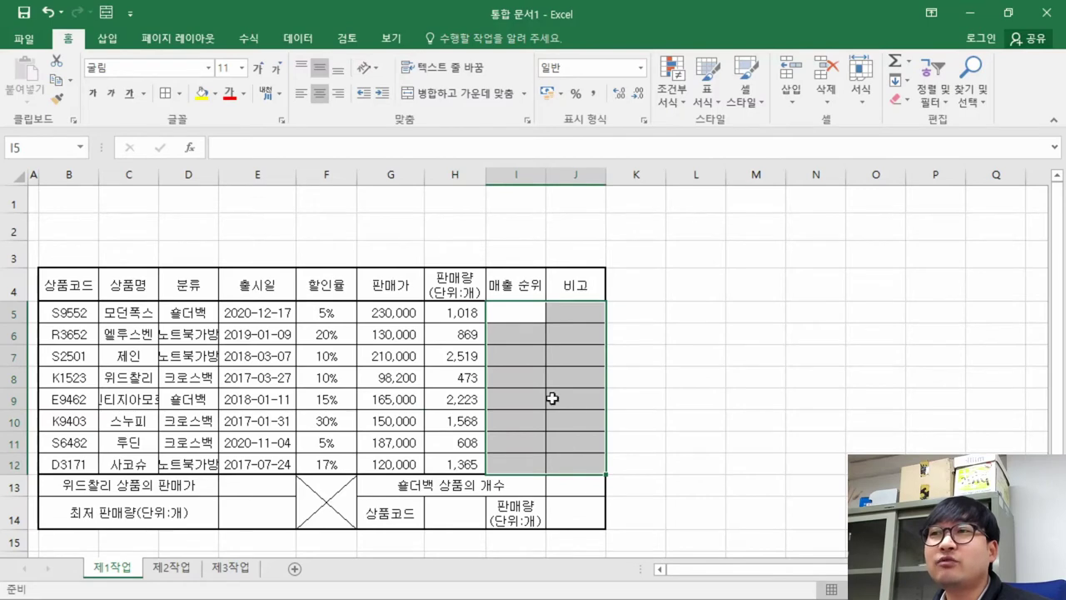
click(542, 344)
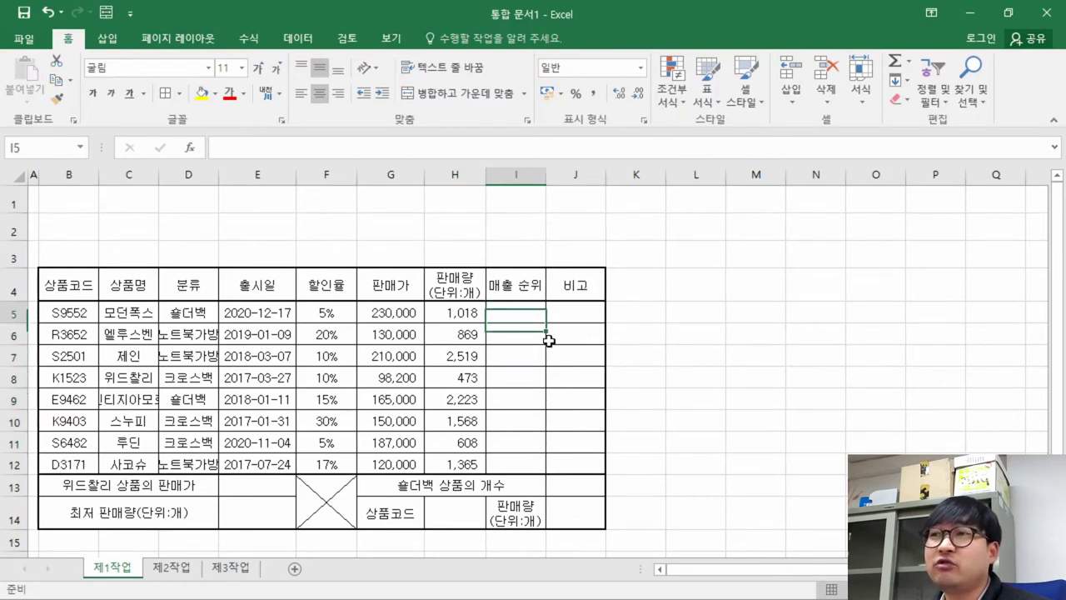
drag(536, 307, 576, 459)
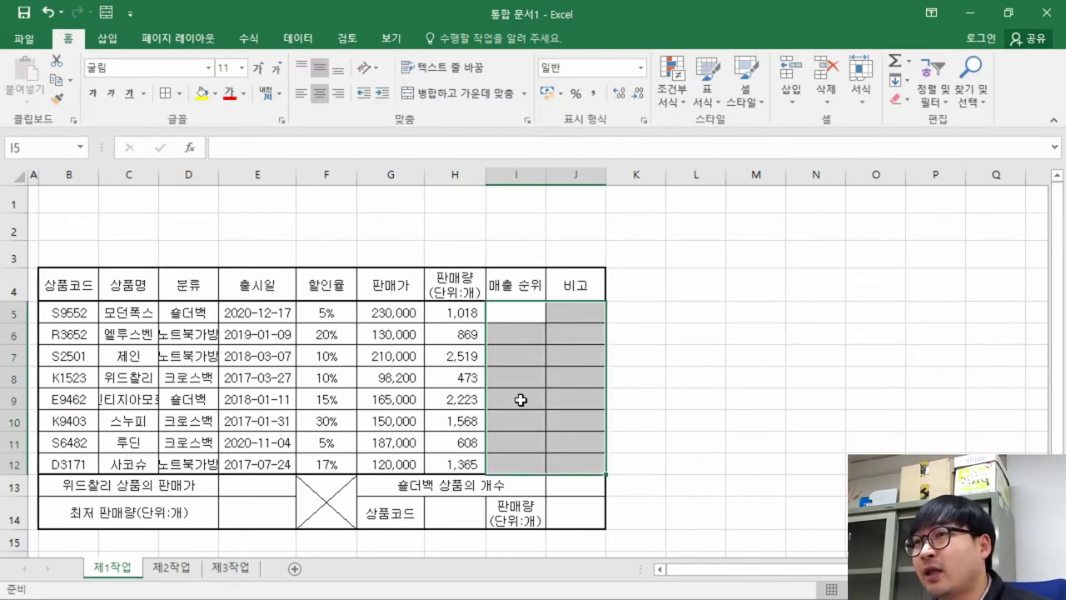
key(alt+Tab)
drag(594, 138, 731, 320)
drag(768, 140, 871, 318)
drag(409, 333, 463, 378)
drag(846, 333, 886, 385)
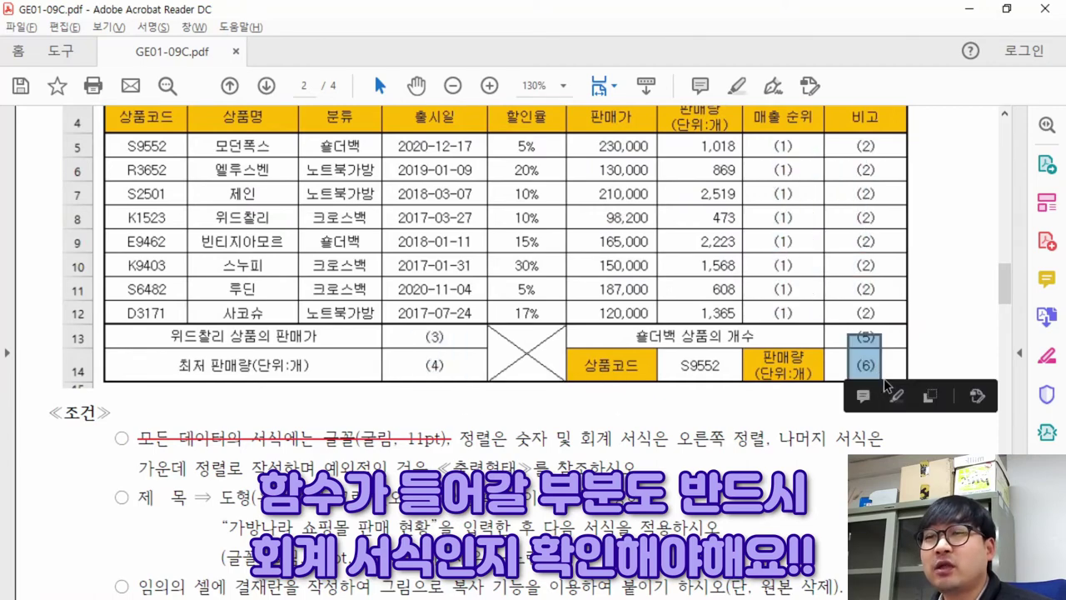
click(787, 150)
- Switch to Excel and check the format of the 매출 순위 cells I5:I12 and the 비고 cells J5:J12
key(alt+Tab)
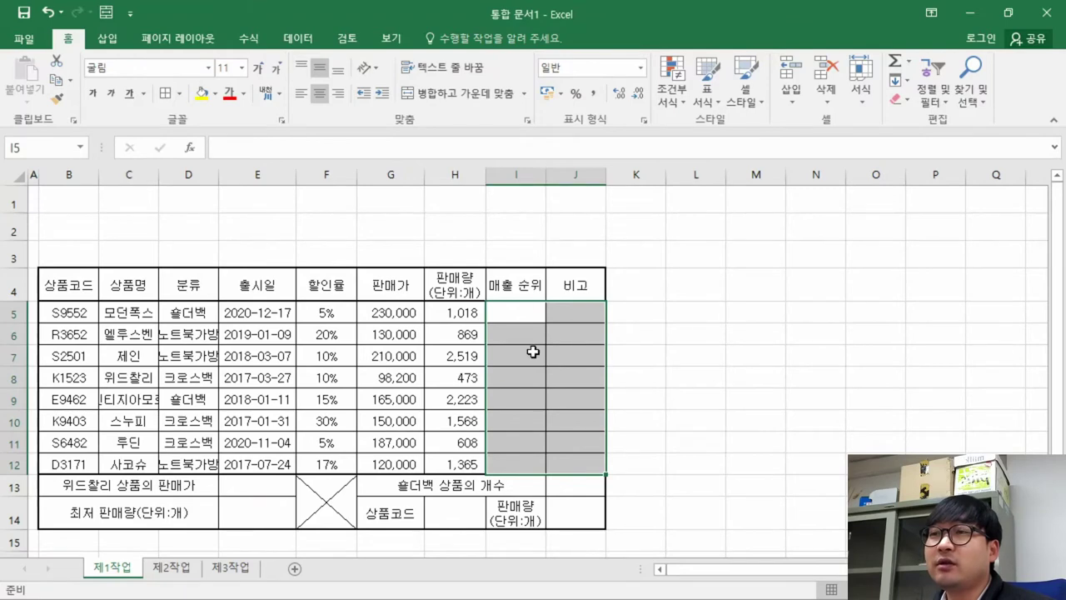
click(571, 341)
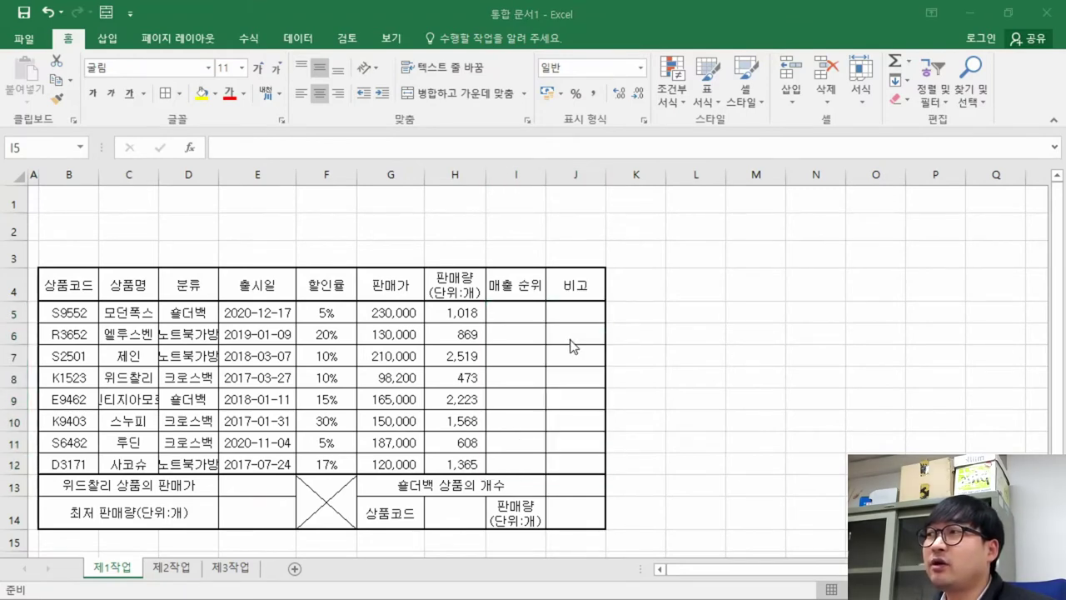
key(alt+Tab)
key(alt+Tab)
drag(514, 313, 516, 462)
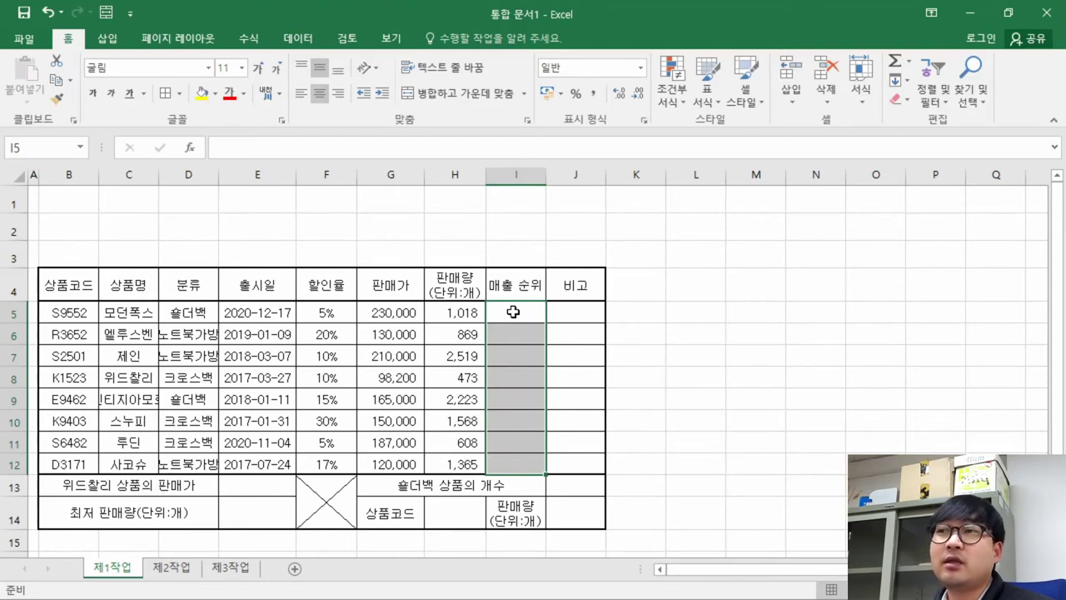
drag(578, 305, 573, 457)
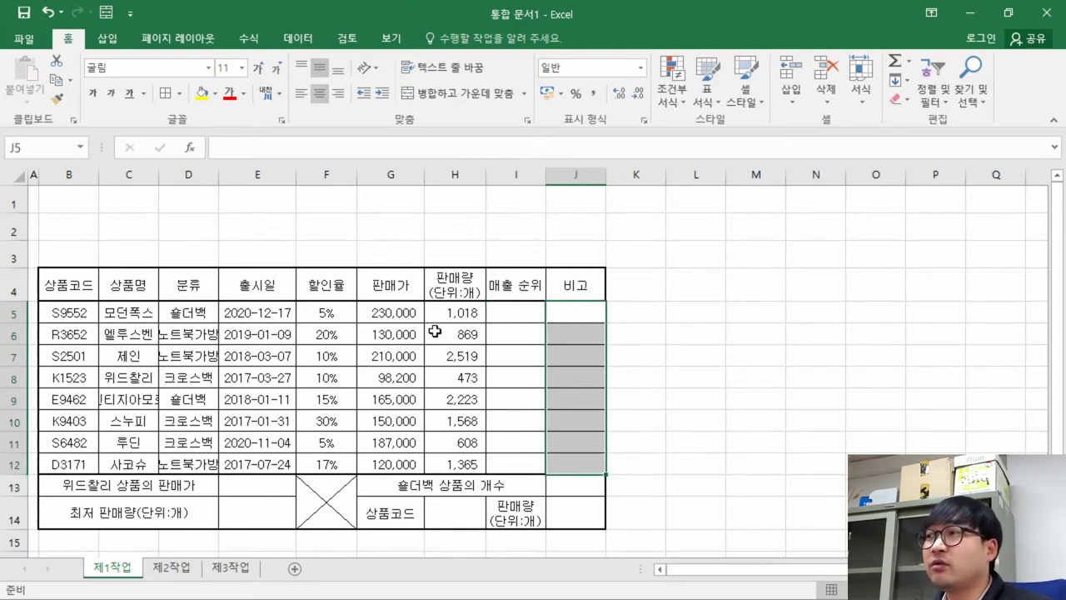
- Right-align the result cells E13:E14 for 위드찰리 상품의 판매가 and 최저 판매량, and apply the comma style
click(259, 481)
key(ctrl)
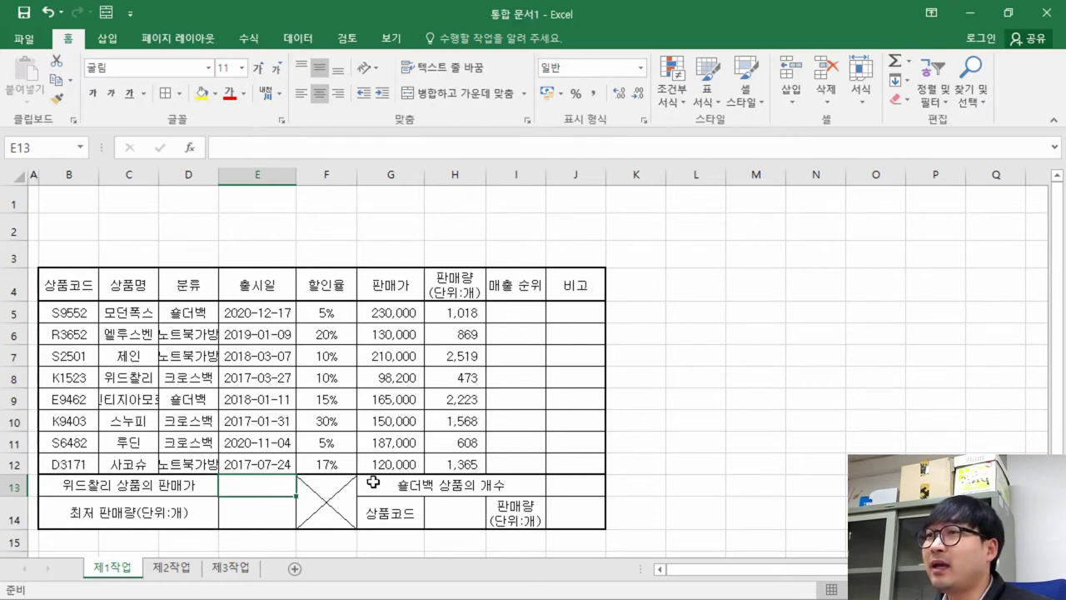
click(453, 283)
drag(409, 283, 447, 283)
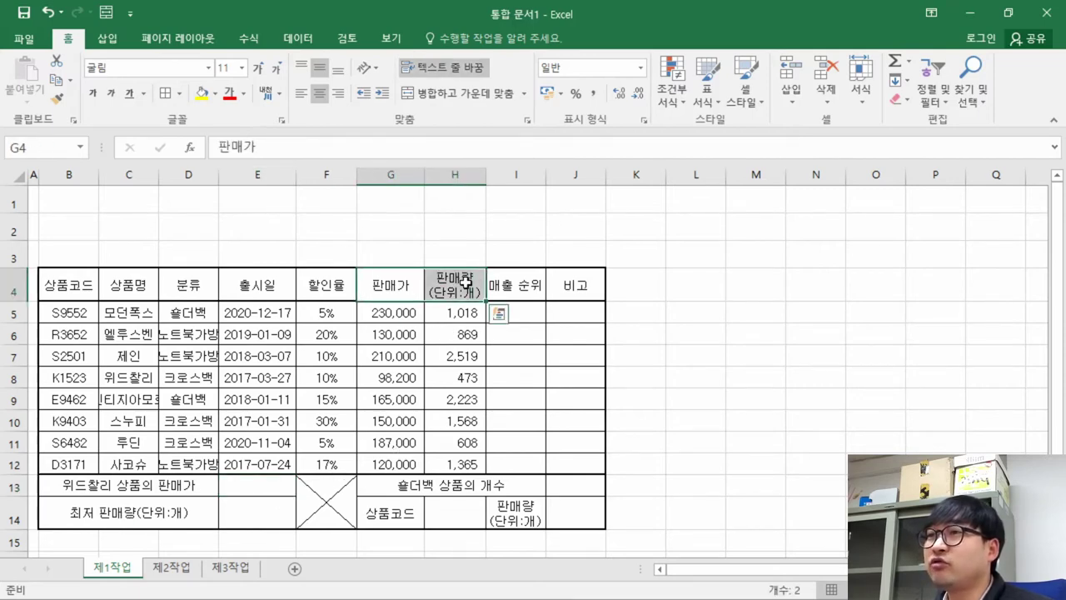
drag(240, 480, 273, 502)
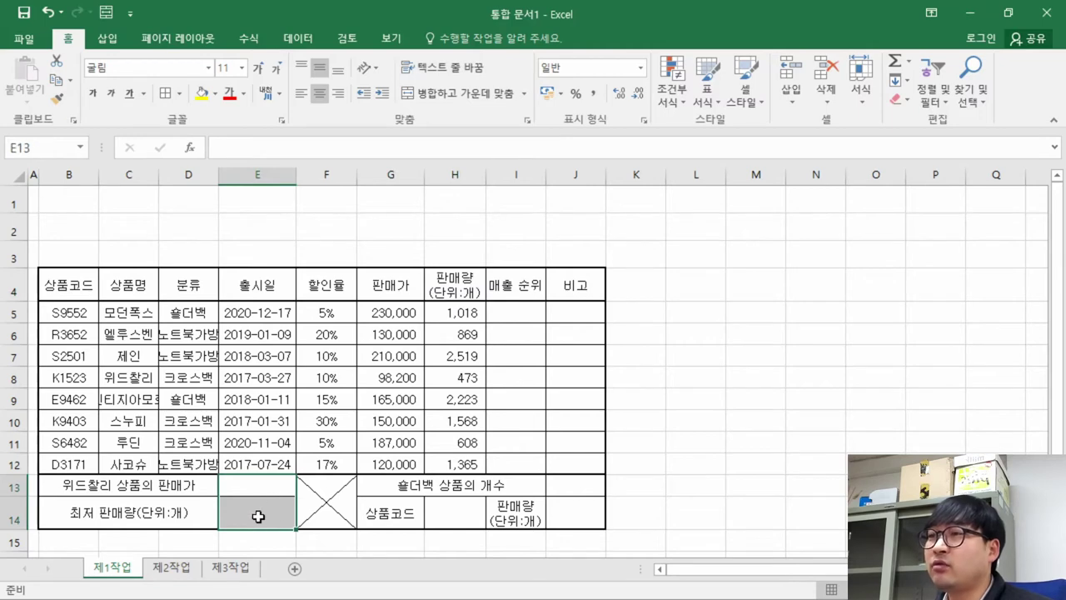
click(336, 98)
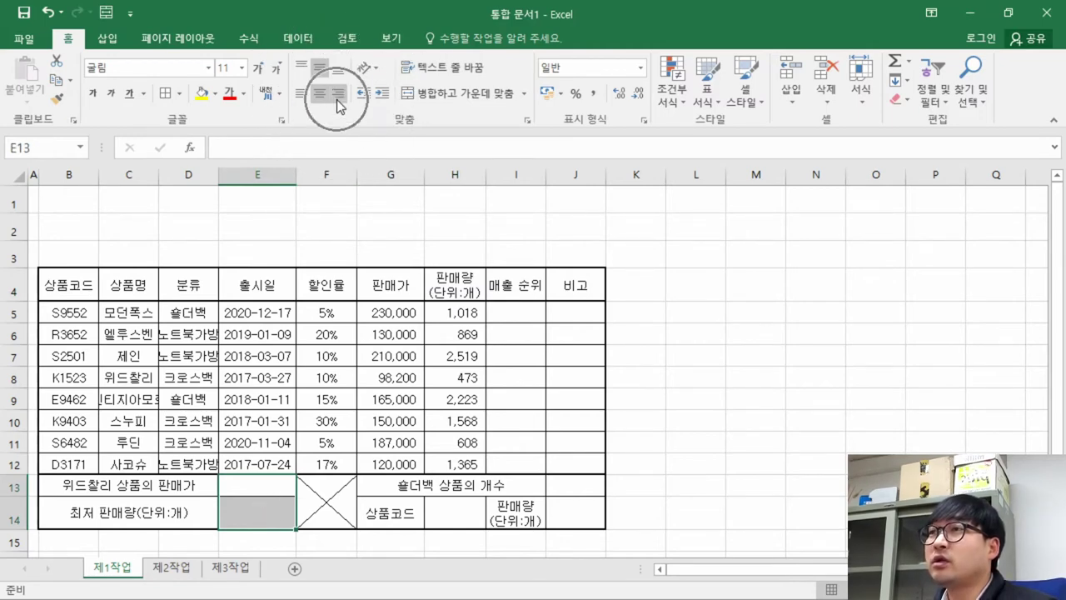
click(591, 94)
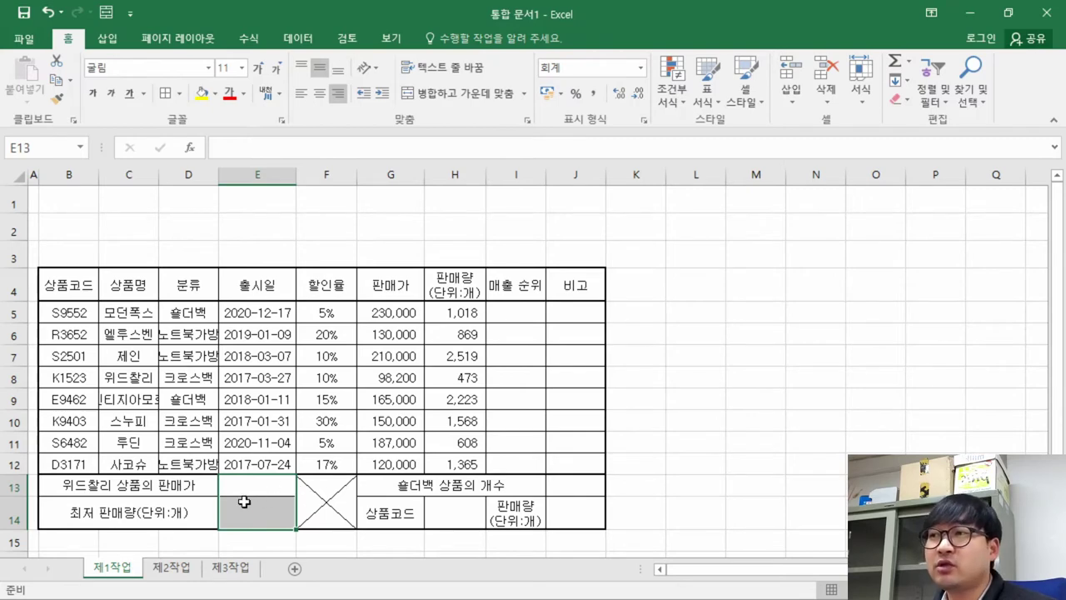
- Right-align the result cells J13 and J14 for 숄더백 상품의 개수 and 판매량, and apply the comma style to both
click(399, 513)
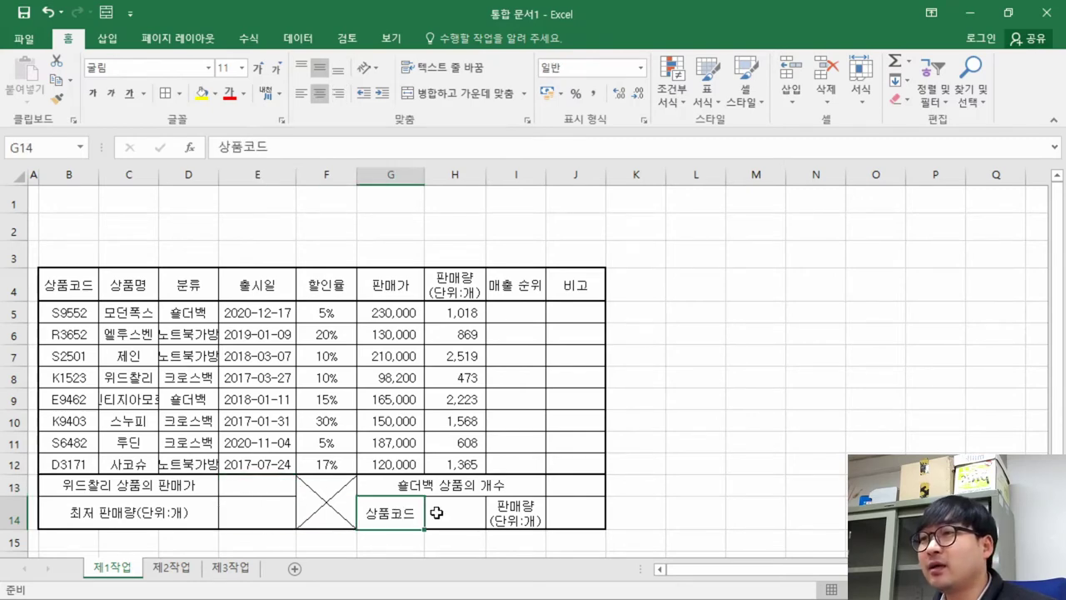
click(465, 512)
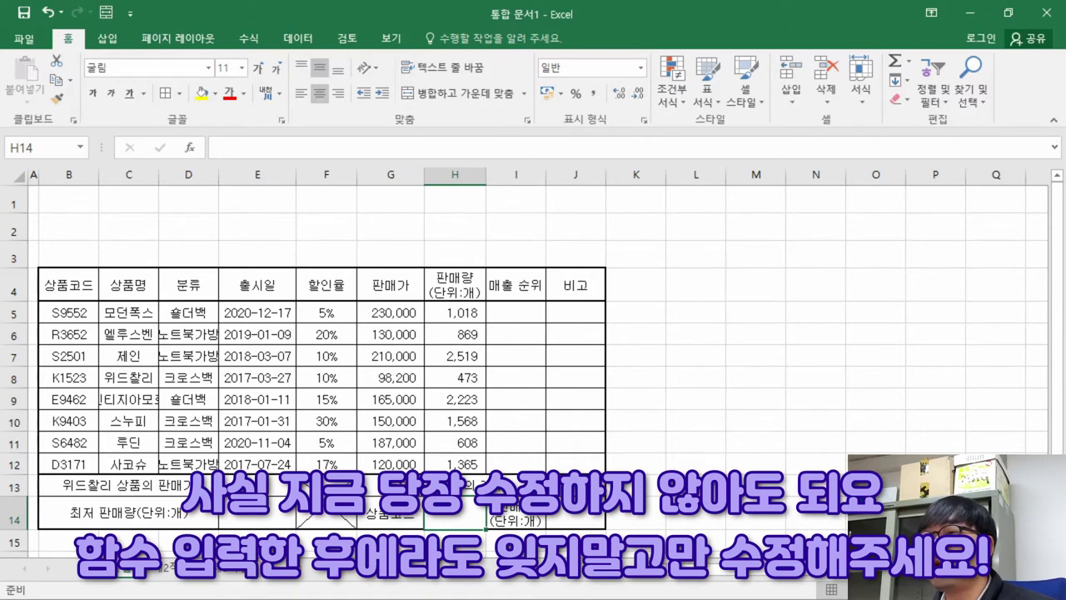
click(575, 504)
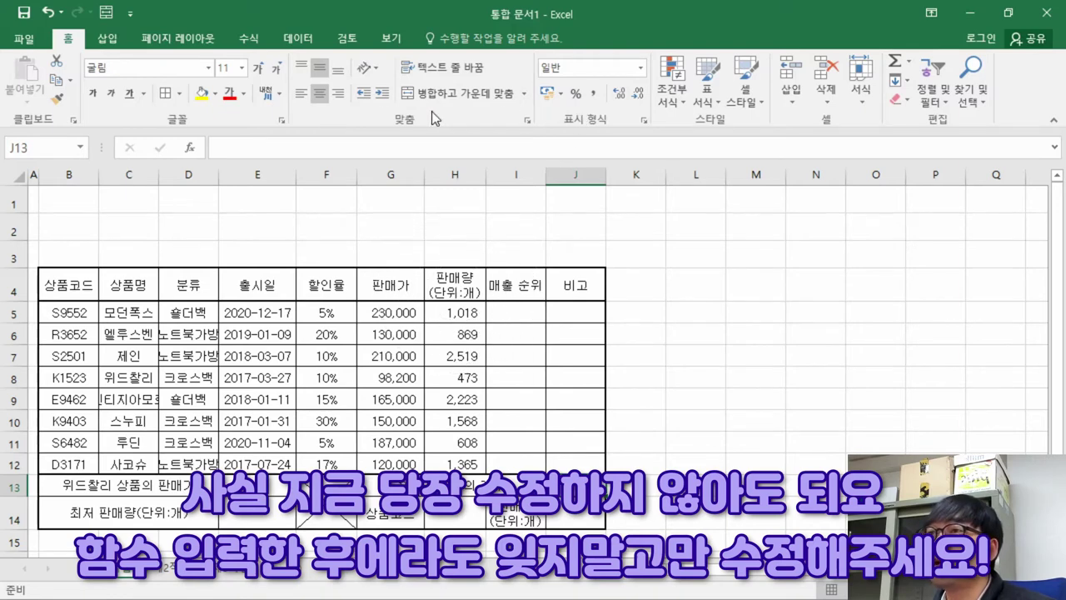
click(592, 93)
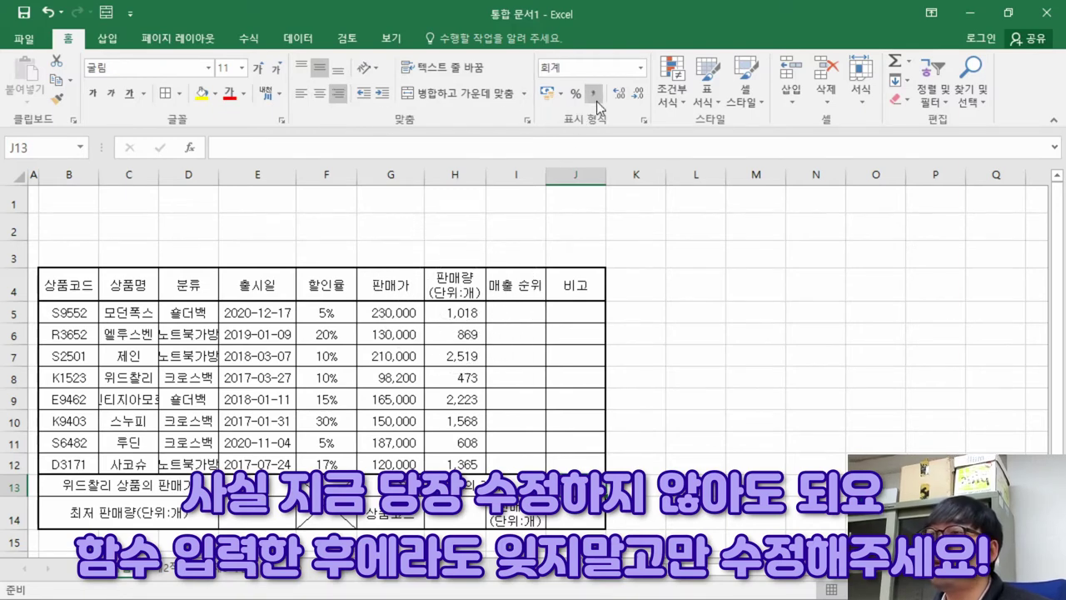
click(573, 514)
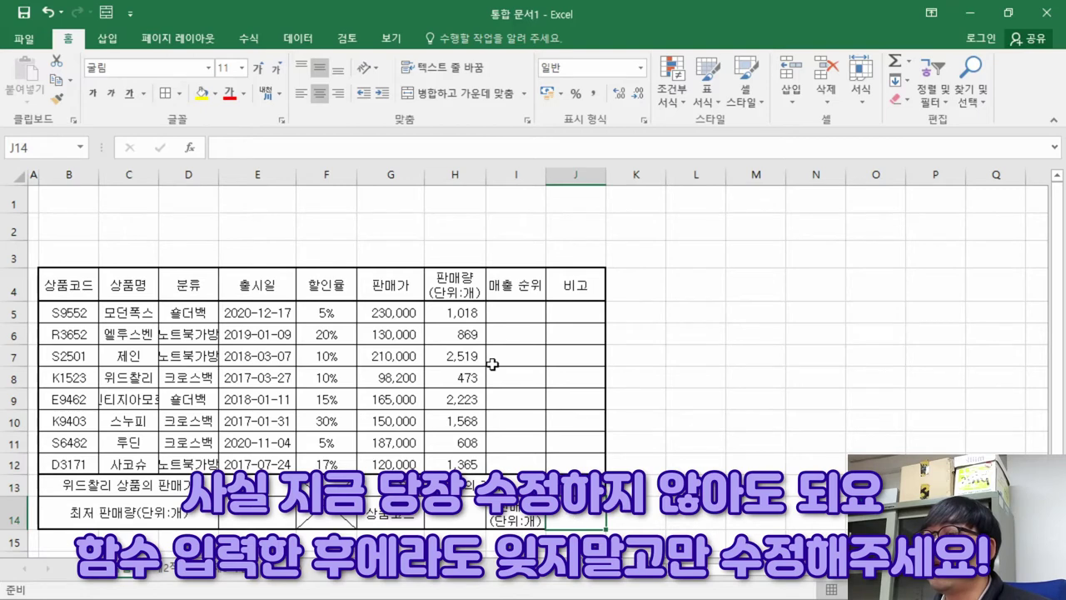
click(337, 95)
click(594, 94)
mouse_move(560, 491)
mouse_down()
mouse_move(566, 517)
mouse_move(566, 496)
mouse_up()
click(275, 512)
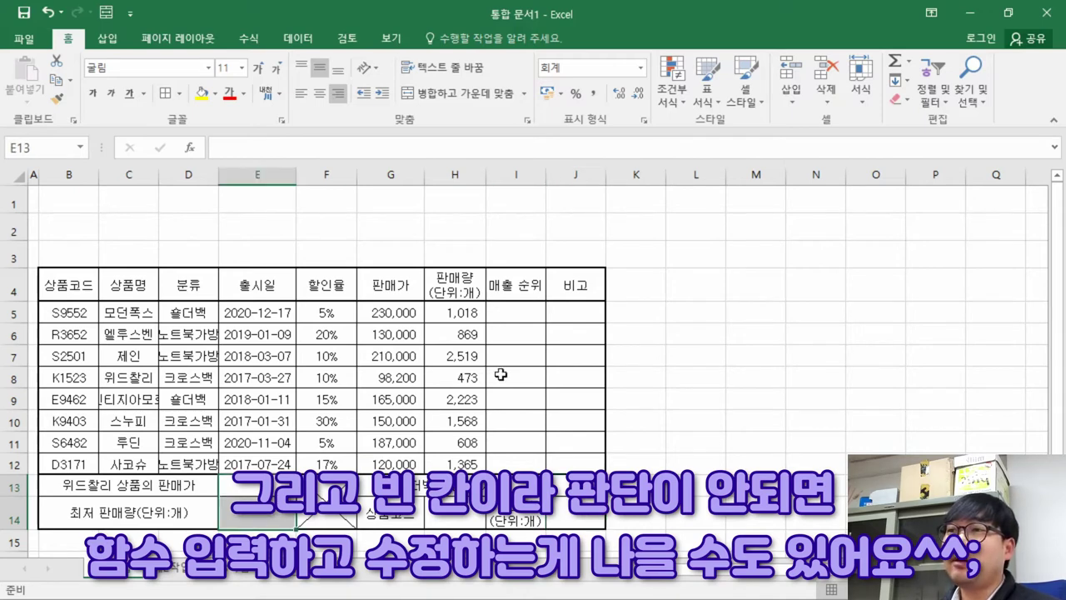
- Review the function cells of the sales table: I5:J12, the result cell E13 and the 숄더백 result cells
drag(518, 287, 575, 463)
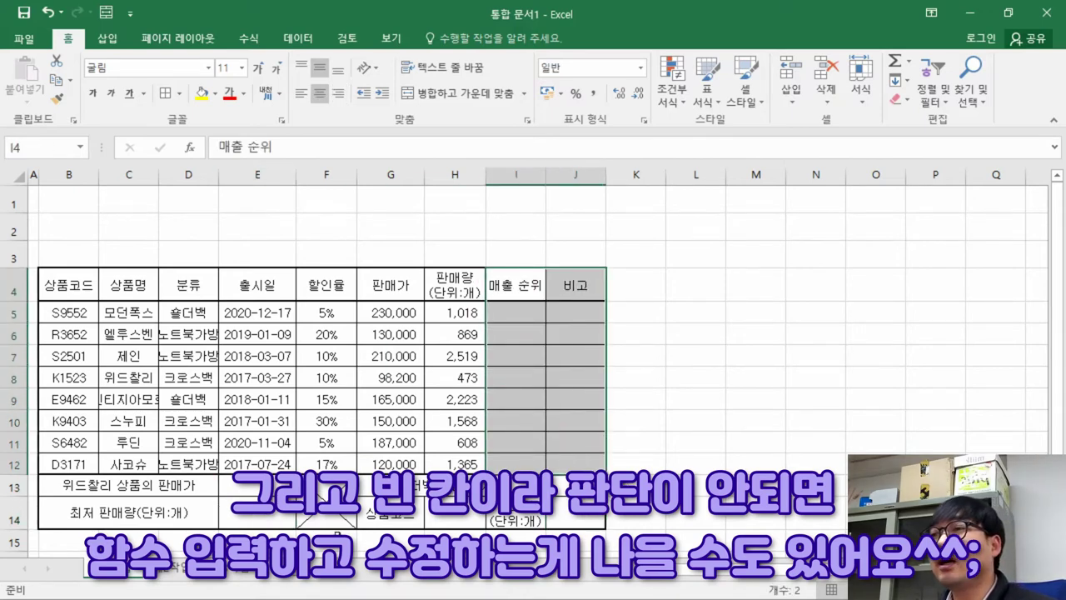
click(275, 520)
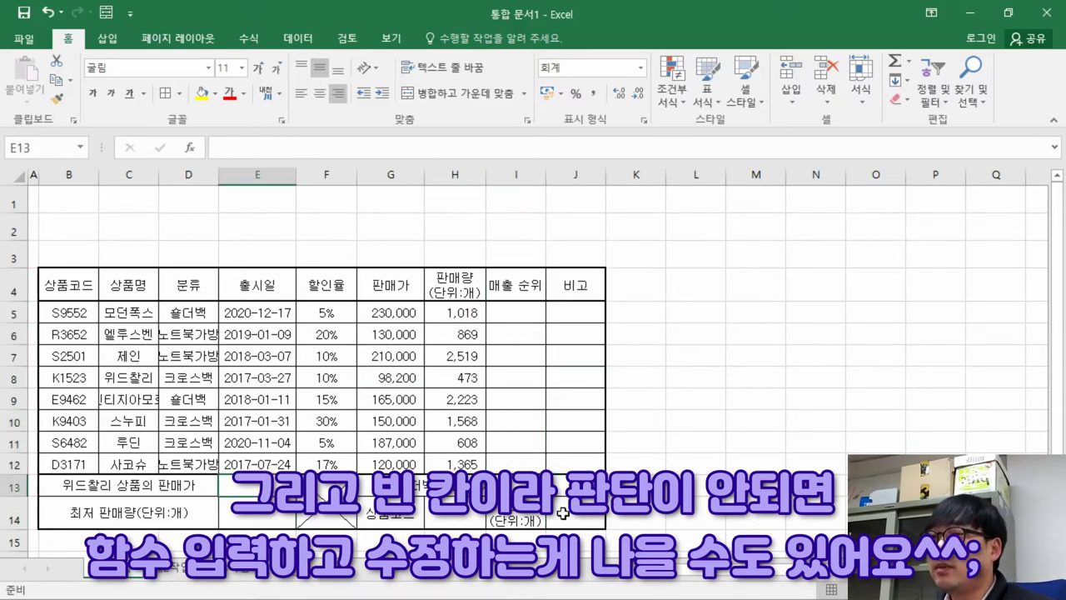
click(562, 495)
click(503, 309)
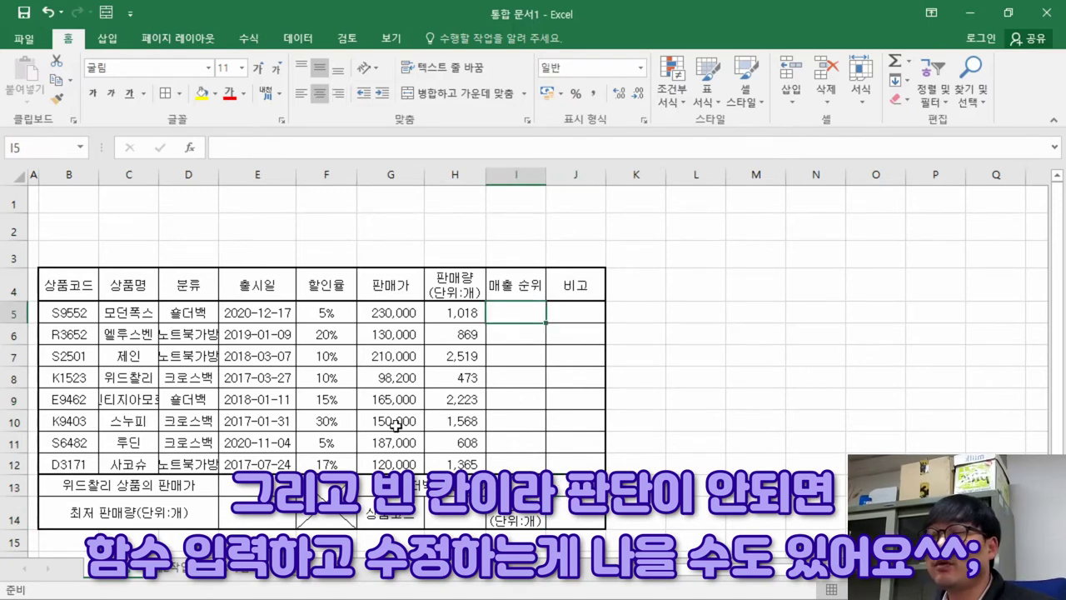
- Switch to the exam PDF in Acrobat Reader and strike through the alignment condition from 정렬은 숫자 및 회계 서식은 to 작성하며
key(alt+Tab)
drag(462, 440, 323, 483)
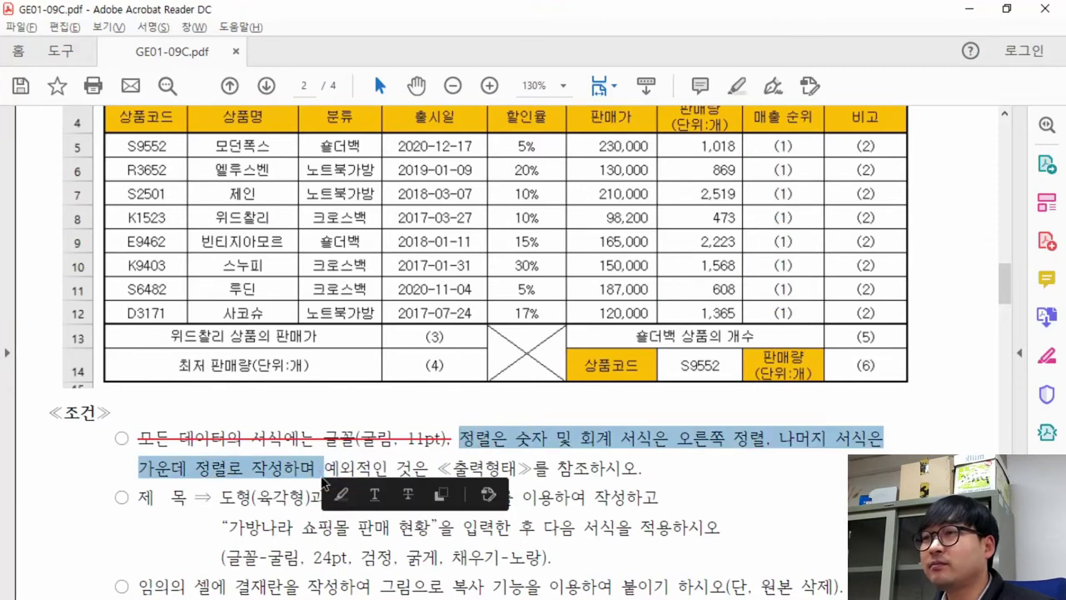
click(411, 496)
click(334, 472)
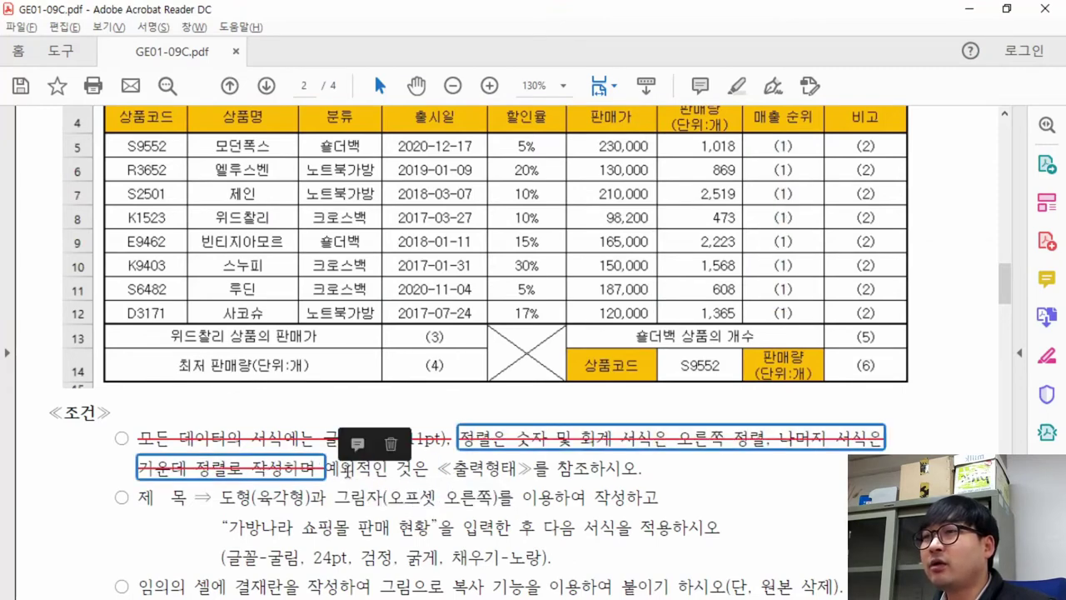
click(497, 471)
- Read the rest of the first condition, 예외적인 것은 ≪출력형태≫를 참조하시오, in the exam PDF
drag(658, 497, 452, 469)
click(454, 472)
drag(358, 469, 533, 469)
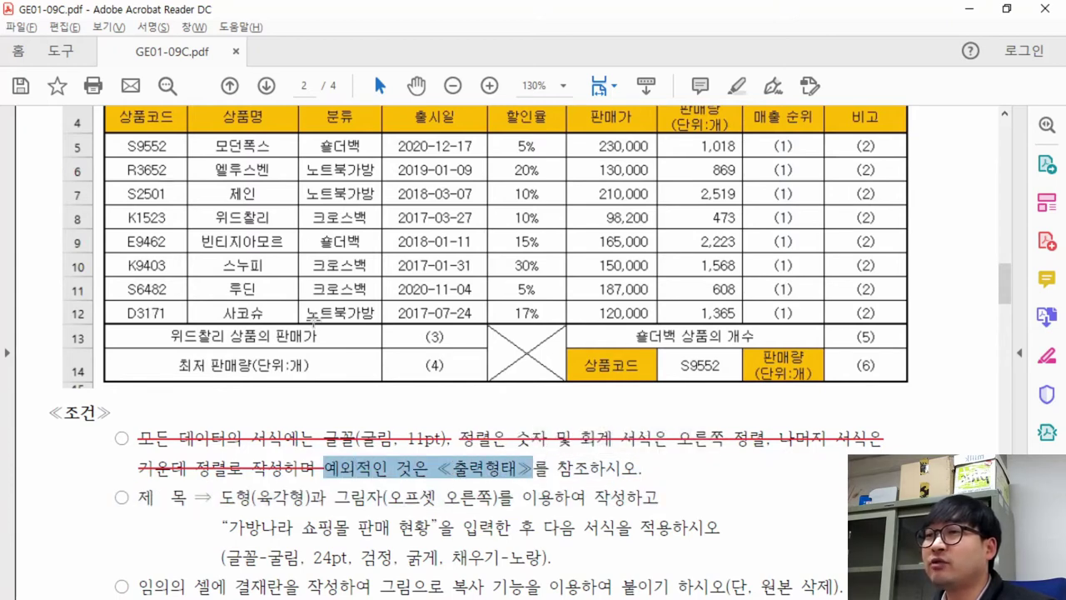
click(446, 480)
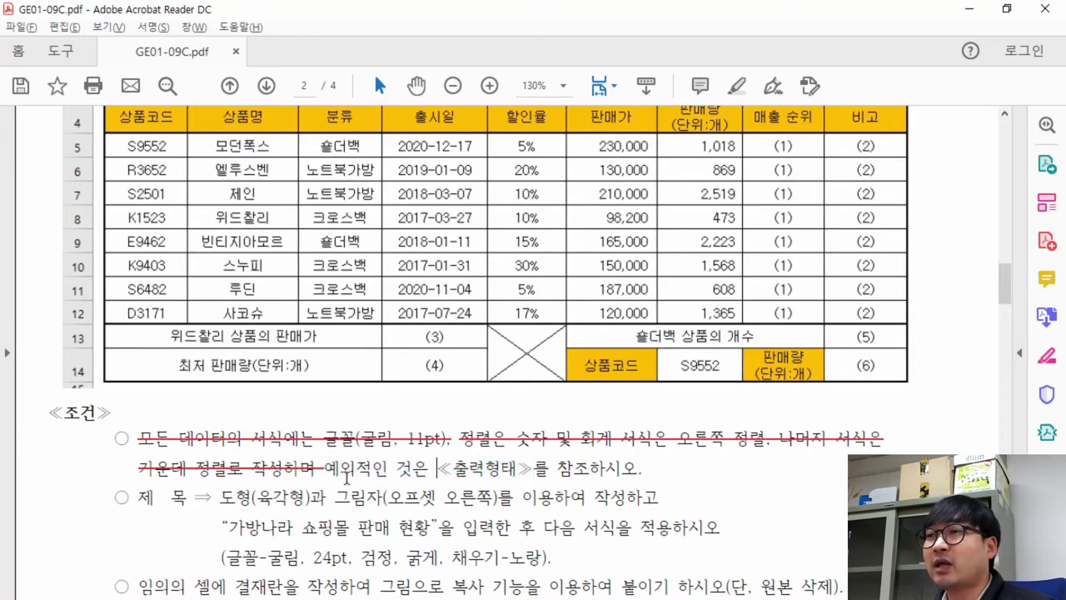
drag(325, 469, 642, 481)
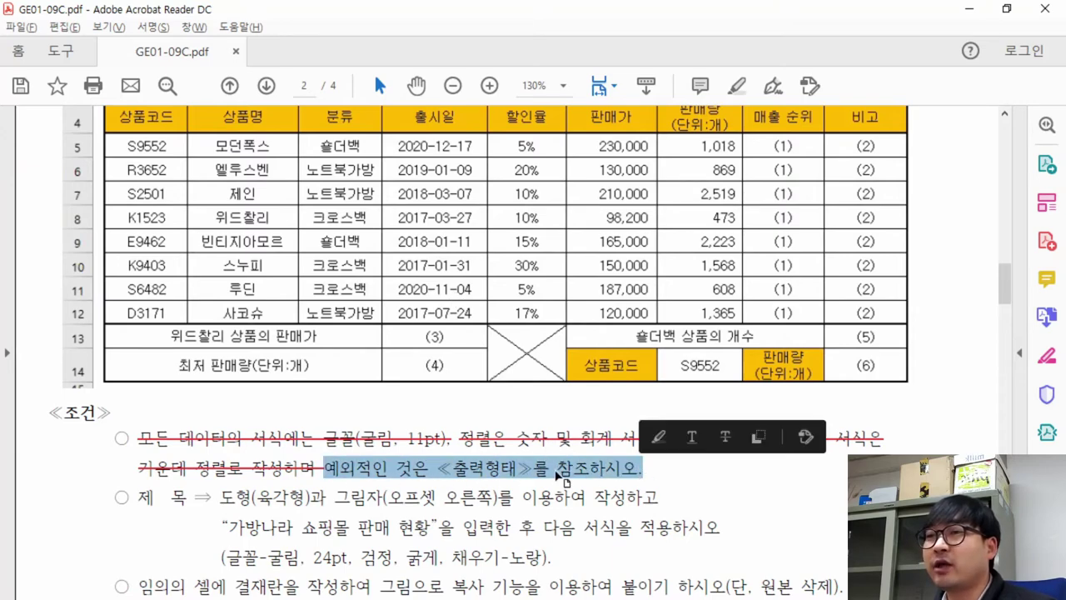
- Read the 제목 shape condition in the PDF and compare the title banner in ≪출력형태≫ with the blank rows above the Excel table
scroll(490, 450, down, 4)
drag(138, 298, 324, 303)
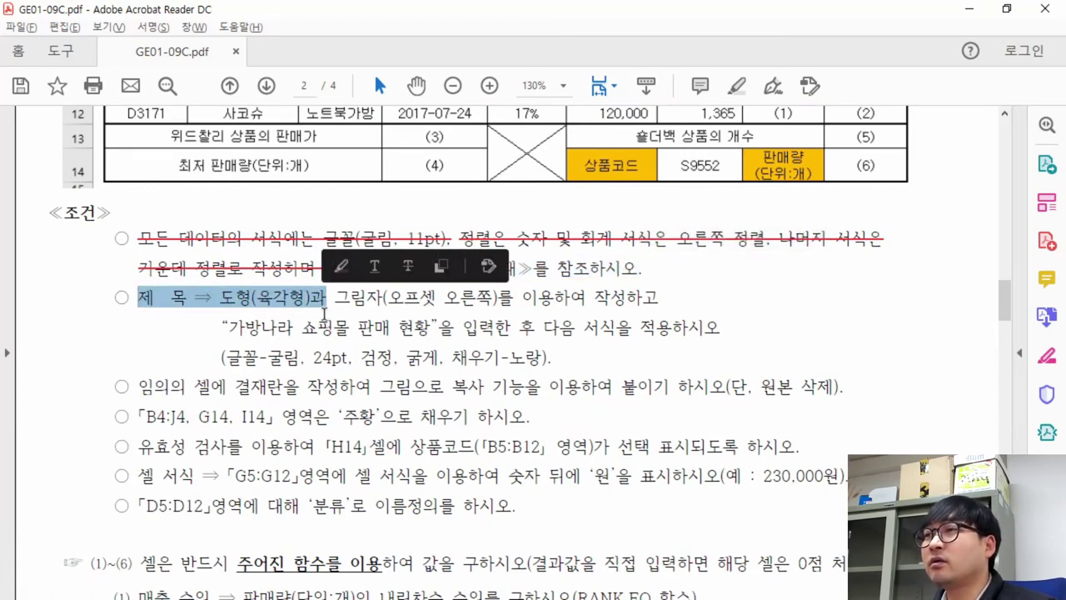
scroll(324, 303, up, 8)
drag(109, 222, 624, 296)
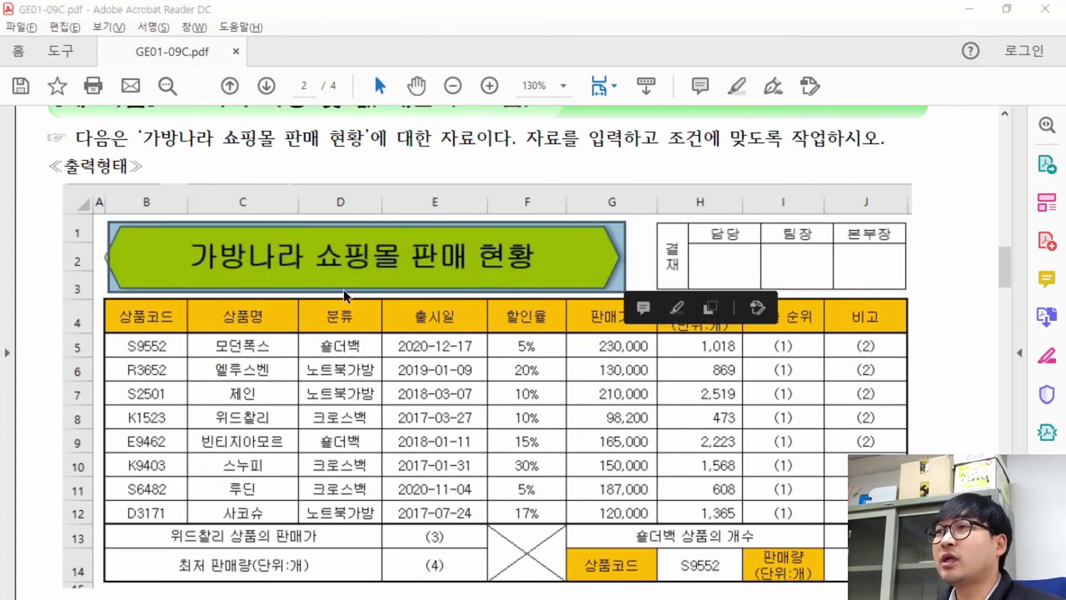
key(alt+Tab)
mouse_move(62, 195)
mouse_down()
mouse_move(250, 200)
mouse_move(499, 242)
mouse_move(101, 243)
mouse_move(68, 200)
mouse_up()
key(alt+Tab)
scroll(153, 399, down, 5)
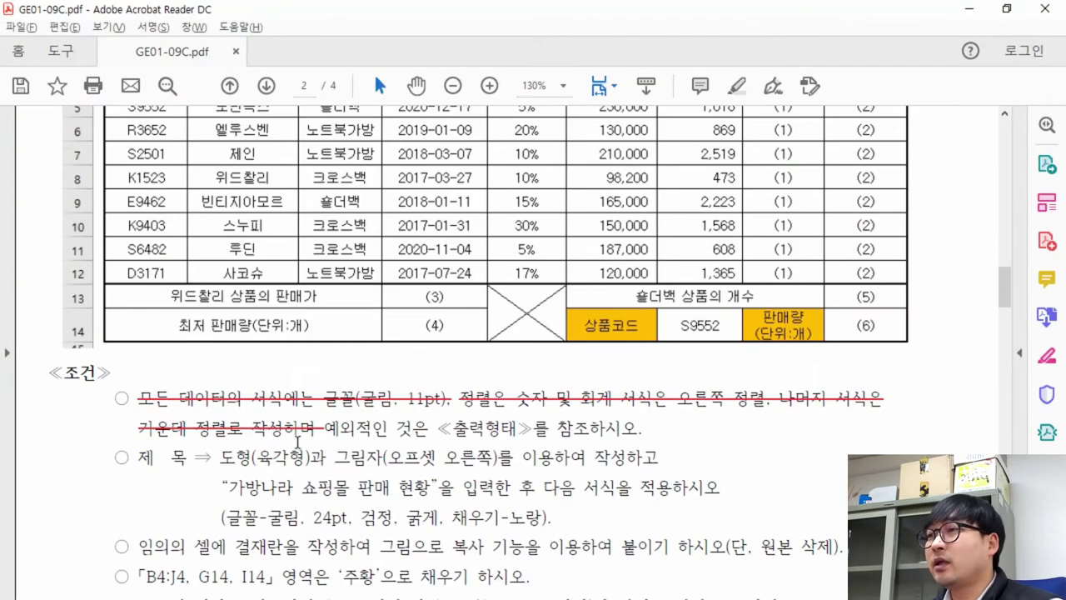
drag(227, 414, 250, 417)
click(226, 418)
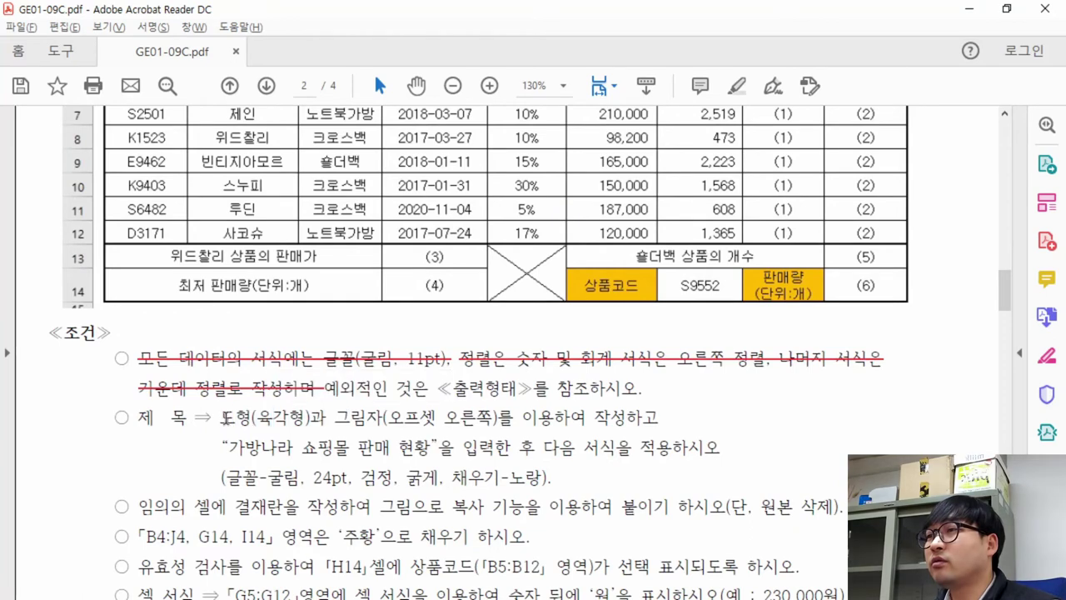
- Switch to Excel and start inserting a hexagon (육각형) basic shape on the 제1작업 sheet
key(alt+Tab)
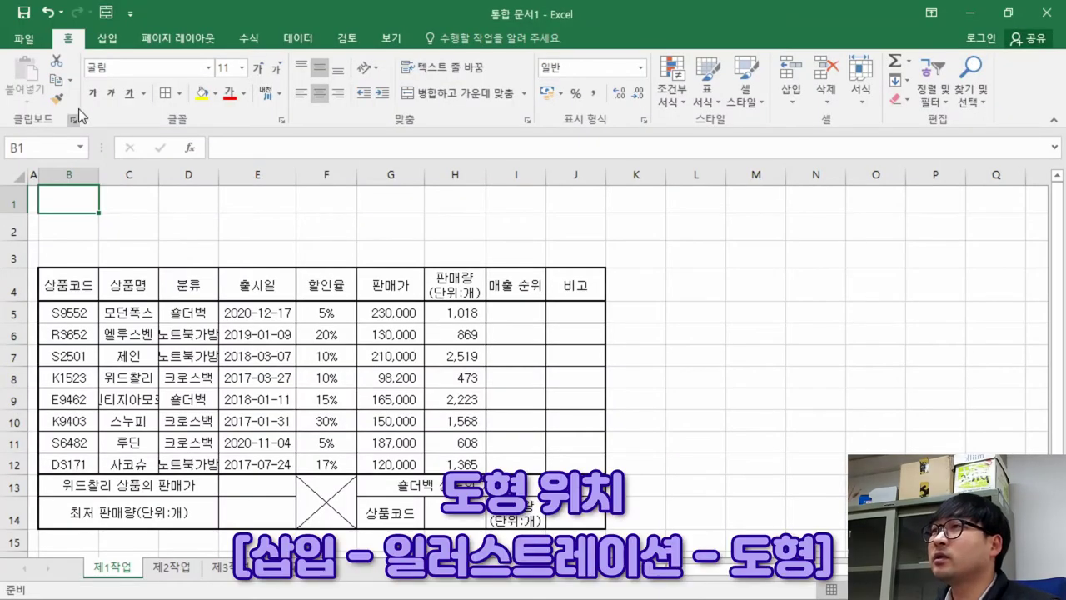
click(113, 40)
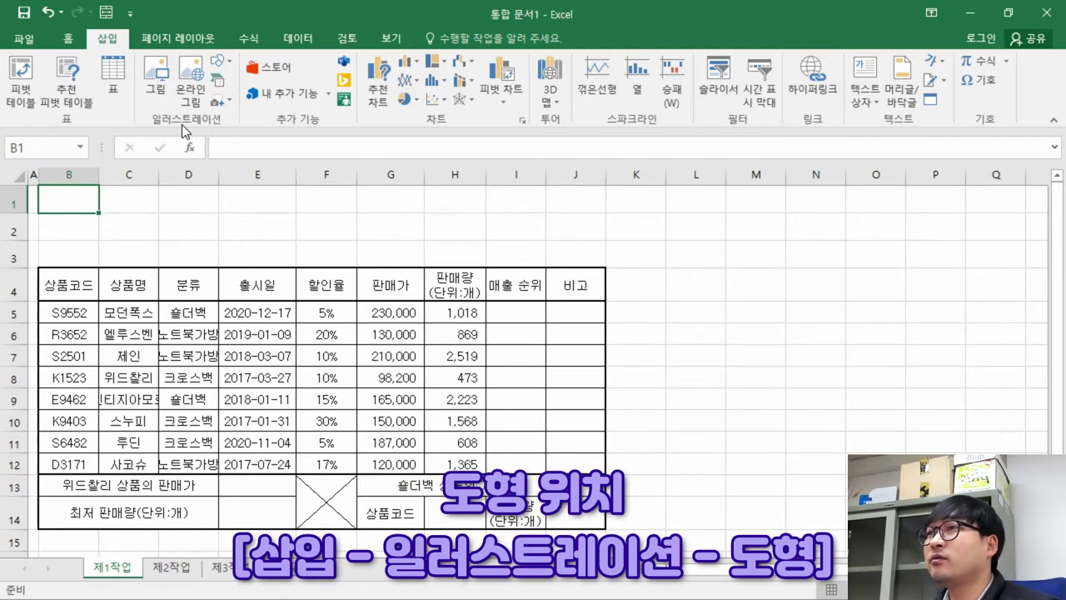
click(232, 67)
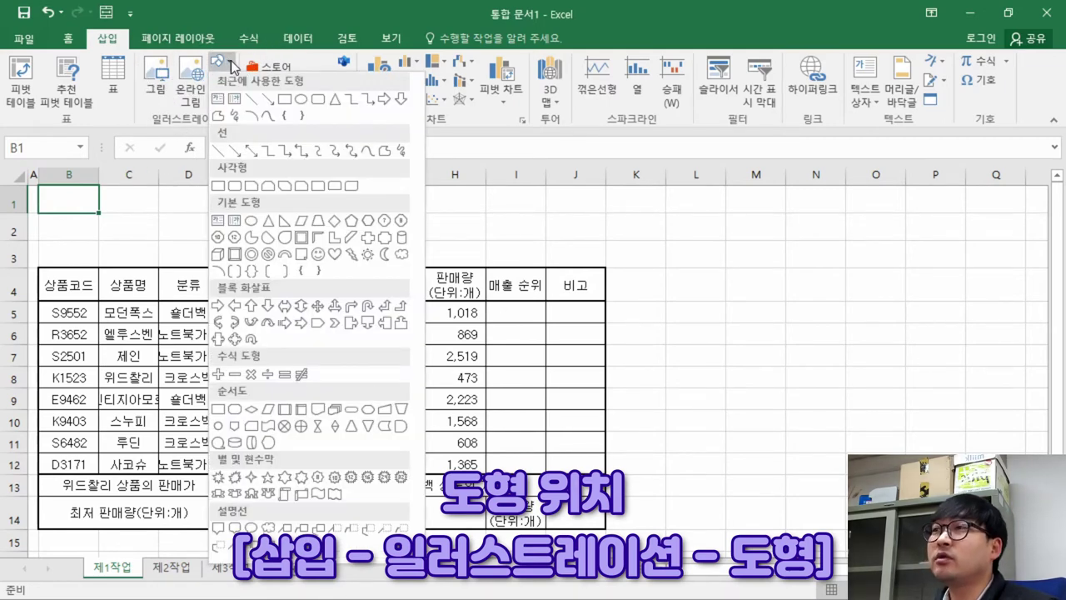
click(116, 287)
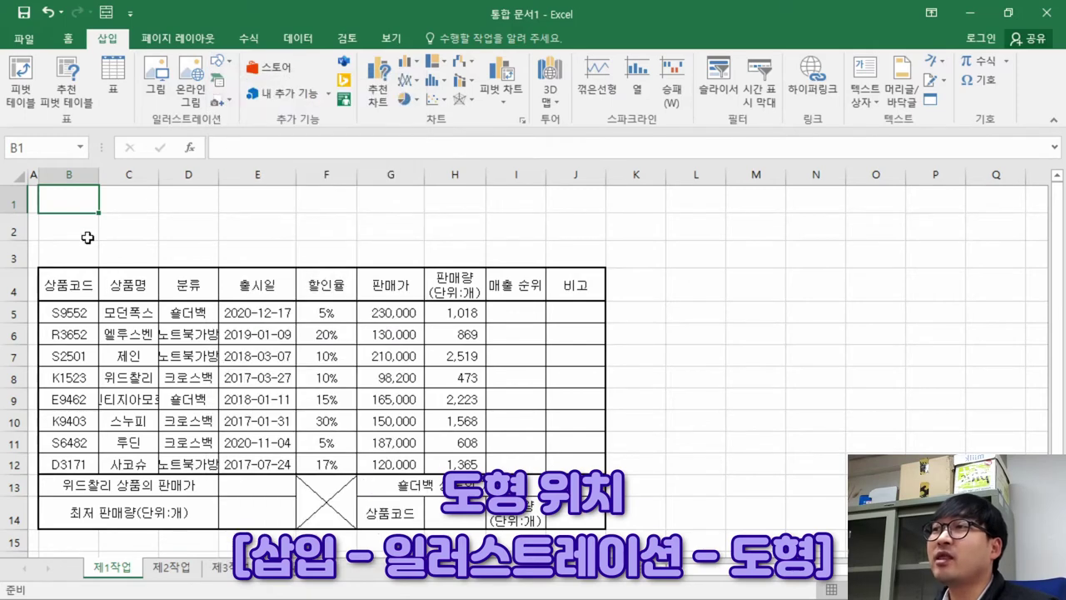
click(223, 65)
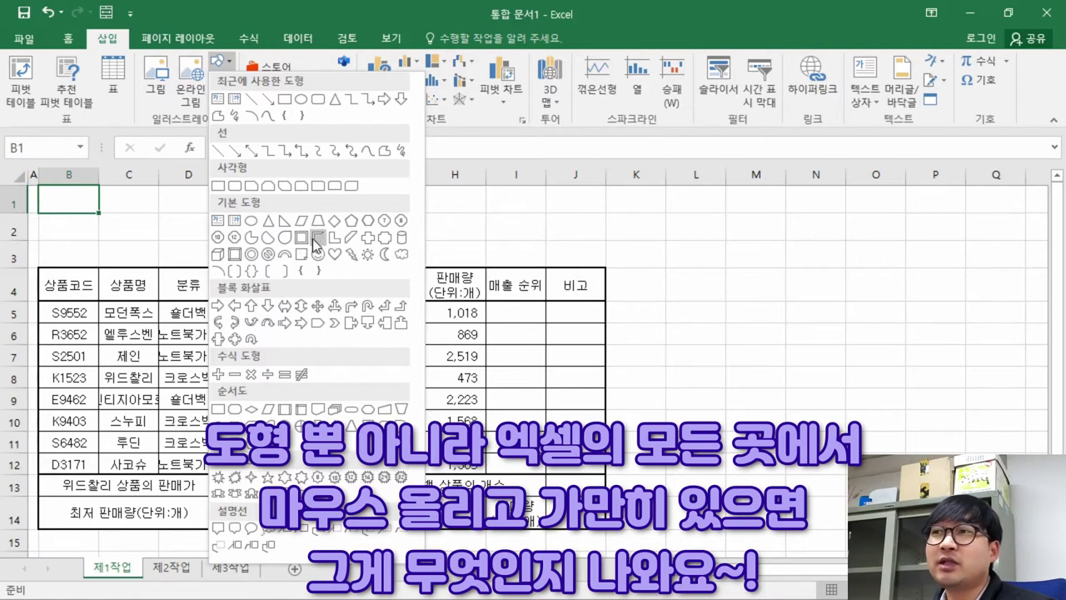
click(367, 221)
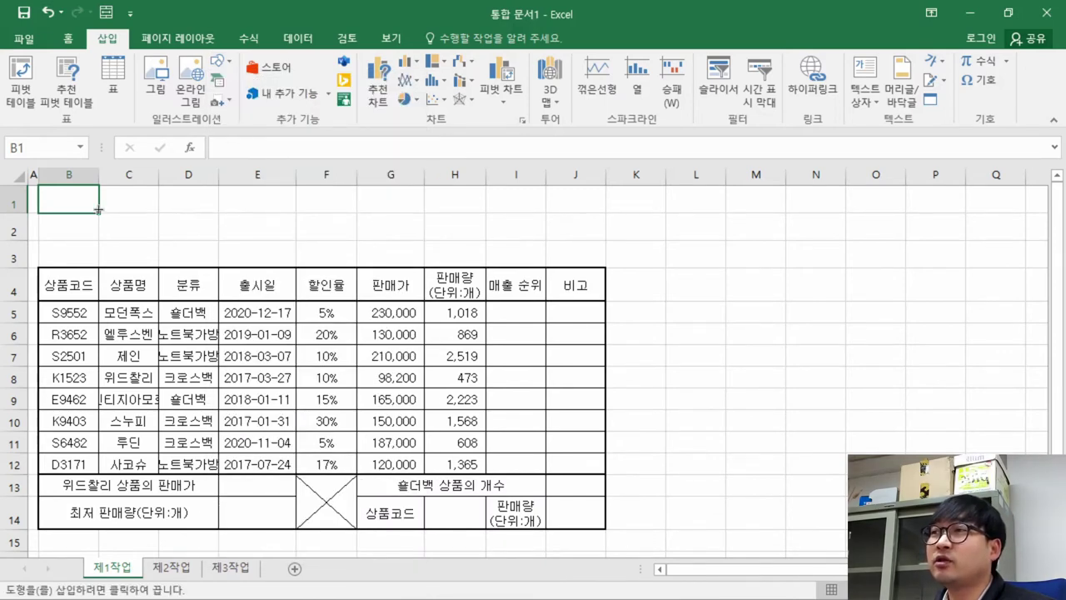
- Draw a hexagon about 9.08 cm high and 19.9 cm wide over the table, and strike through the hexagon requirement in GE01-09C.pdf in Acrobat Reader
mouse_move(49, 197)
mouse_down()
mouse_move(106, 233)
mouse_move(163, 239)
mouse_move(608, 433)
mouse_move(675, 482)
mouse_up()
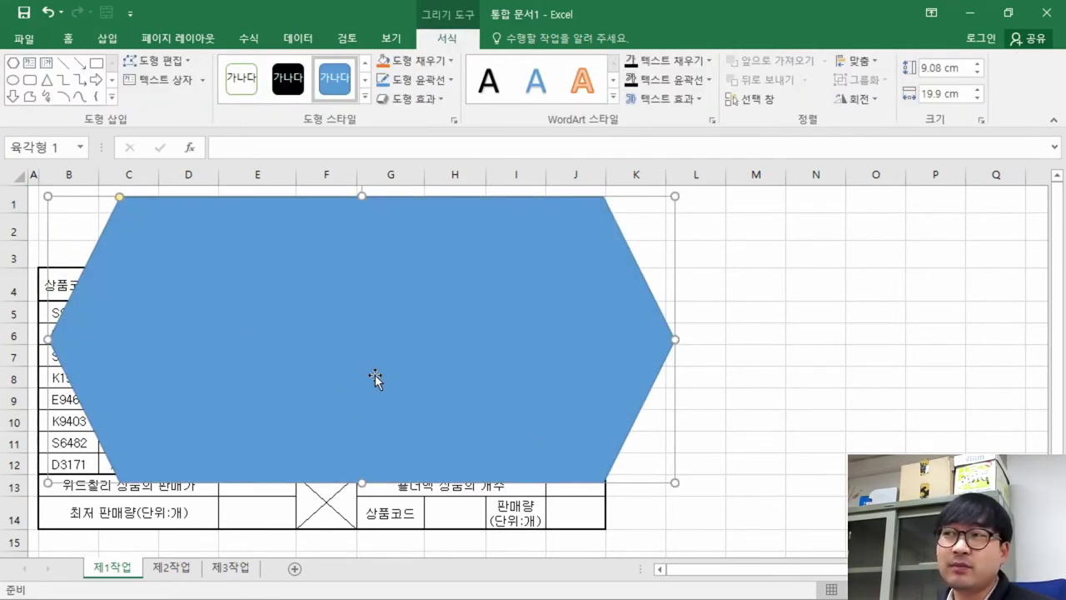
key(alt+Tab)
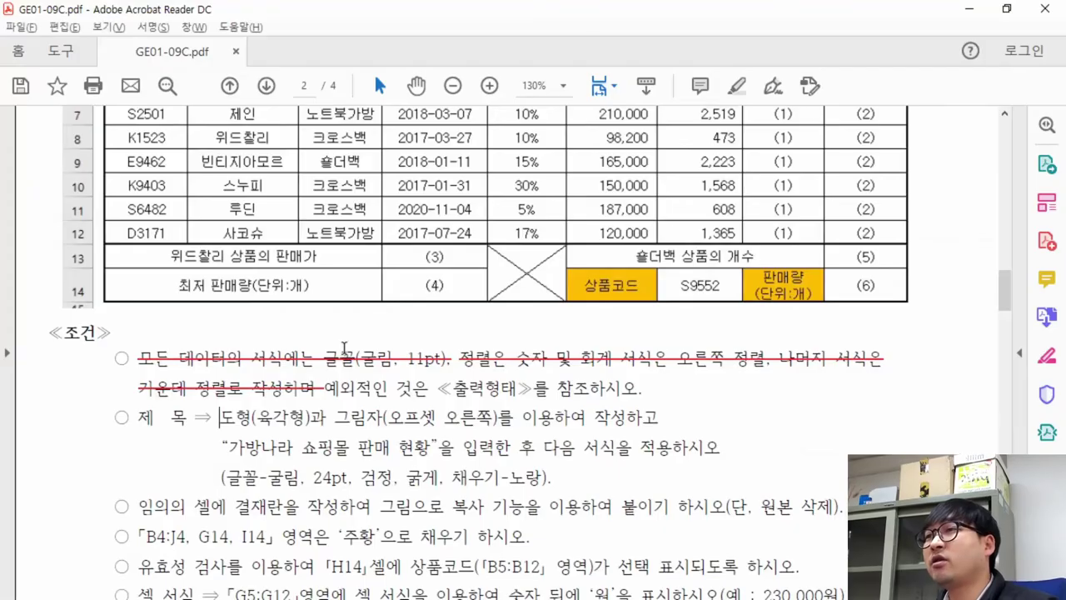
drag(222, 416, 493, 416)
click(412, 388)
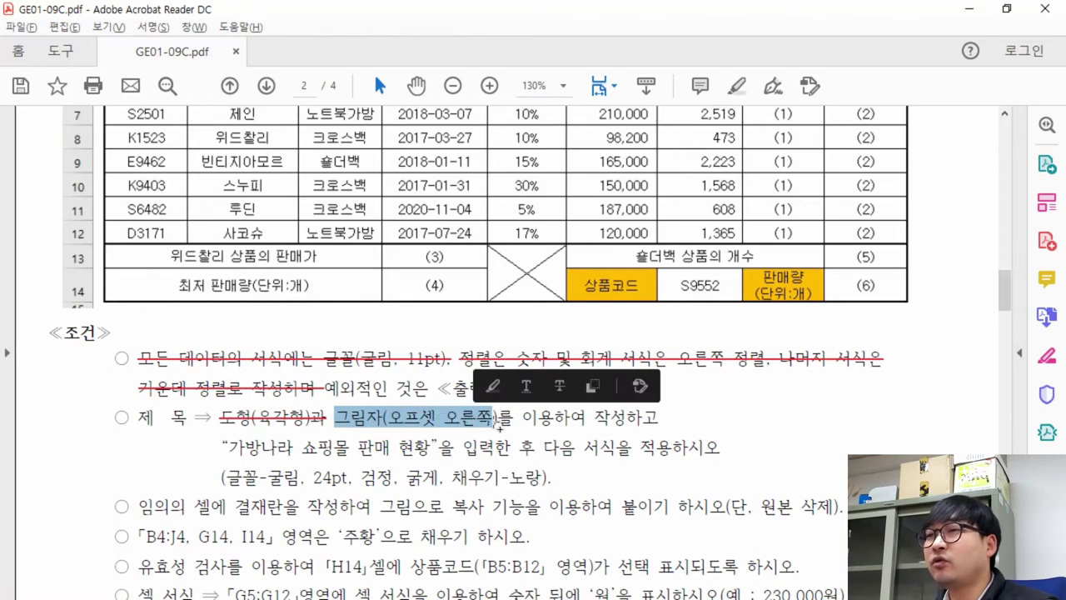
- Switch back to Excel and apply the outer shadow Offset Right (오프셋 오른쪽) to the hexagon
key(alt+Tab)
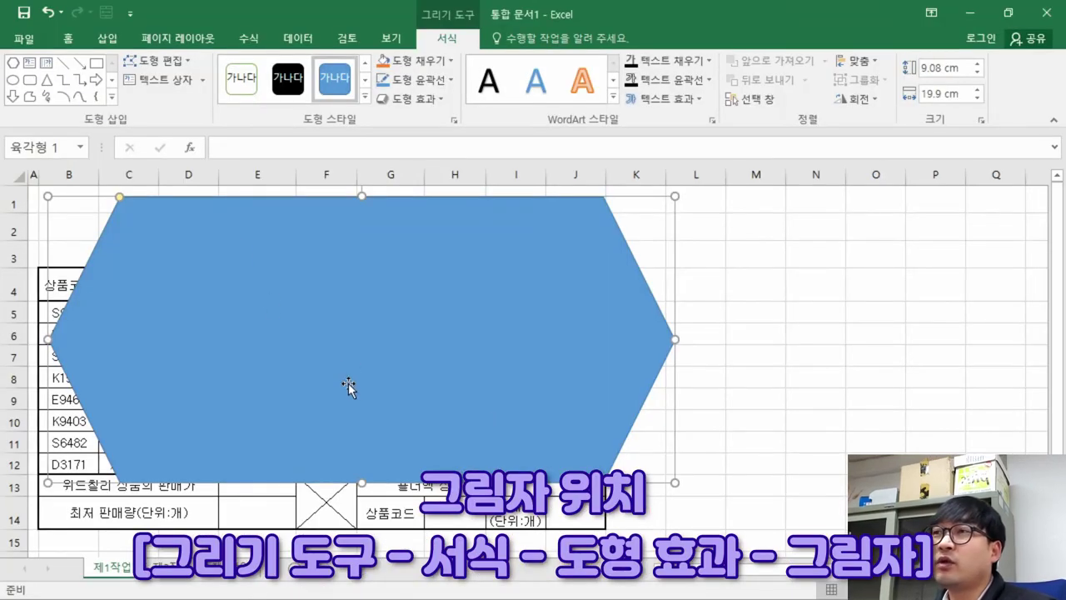
click(427, 106)
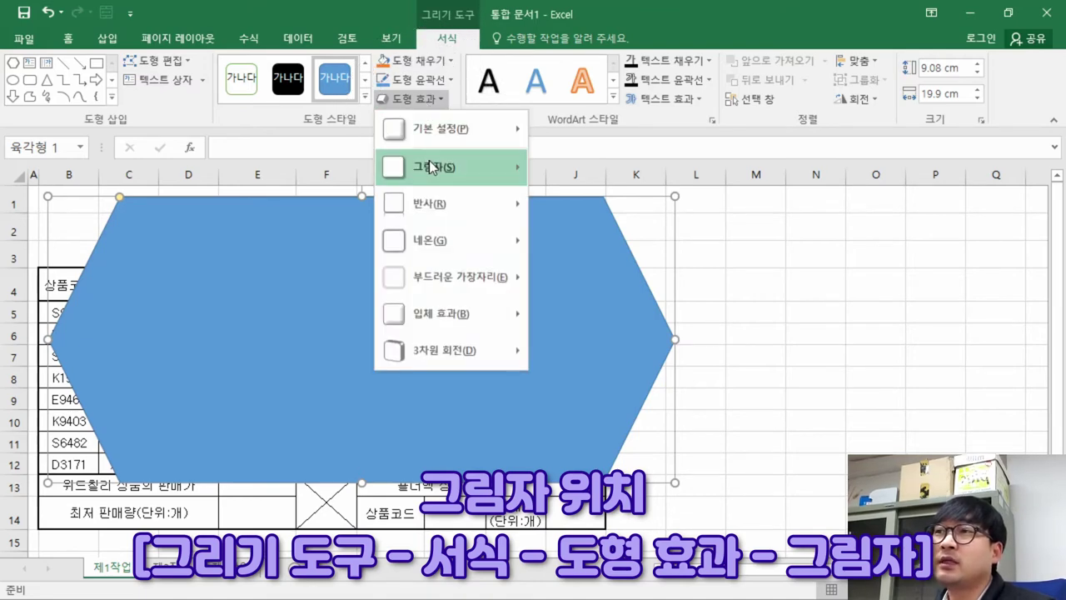
mouse_move(432, 167)
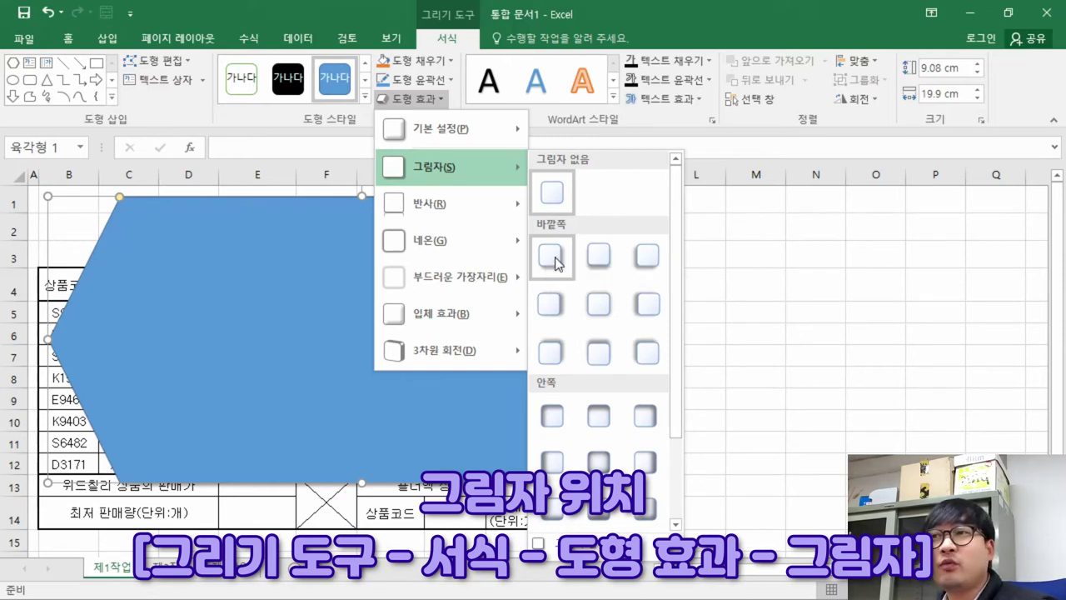
click(558, 312)
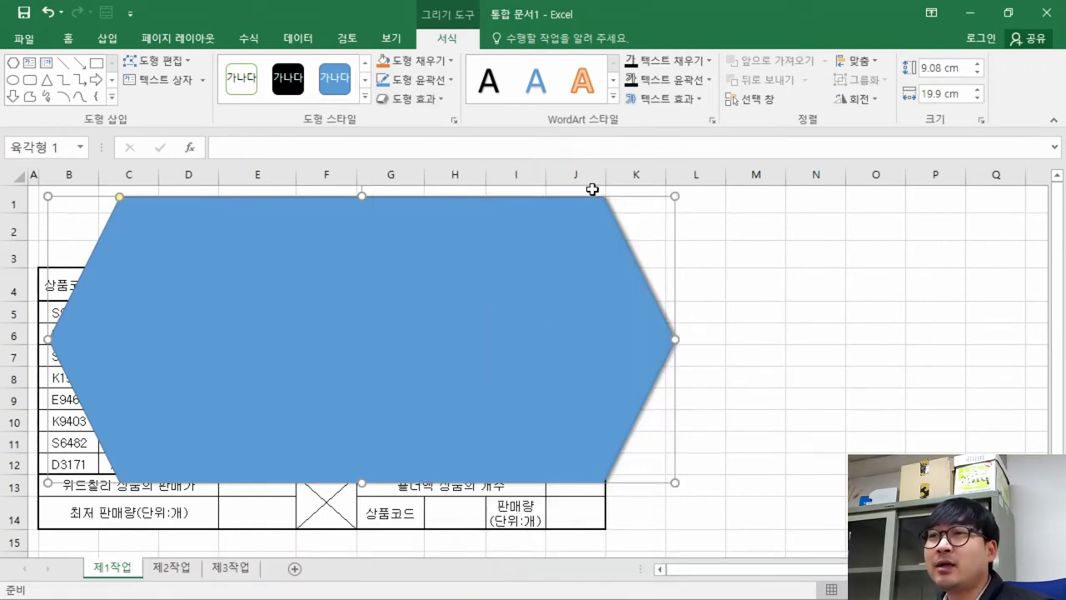
- Switch to Acrobat Reader and strike through the shadow requirement 그림자(오프셋 오른쪽) in the title condition
key(alt+Tab)
right_click(390, 422)
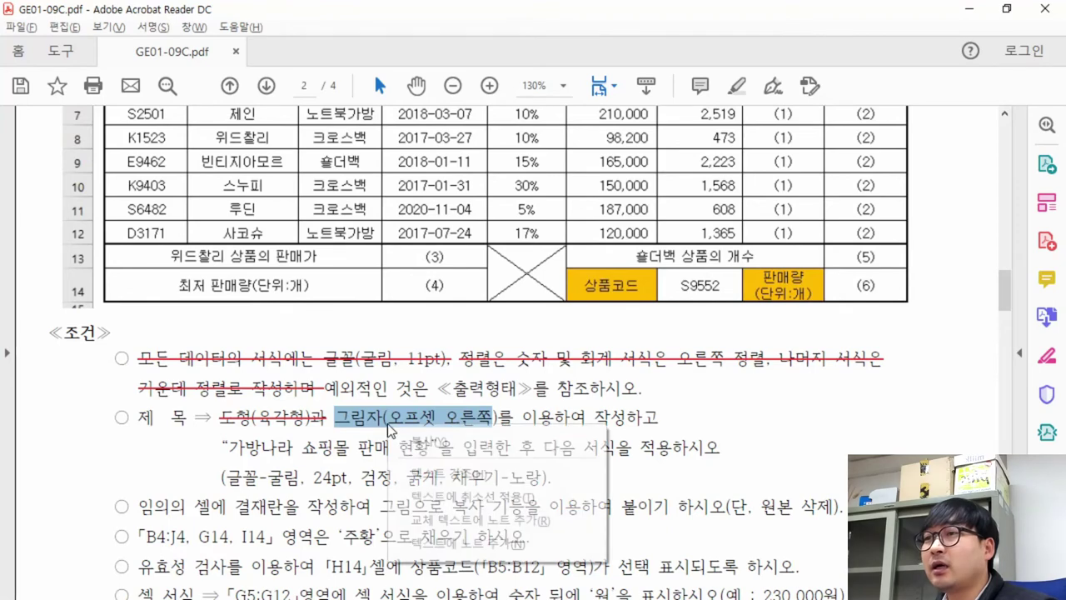
click(481, 498)
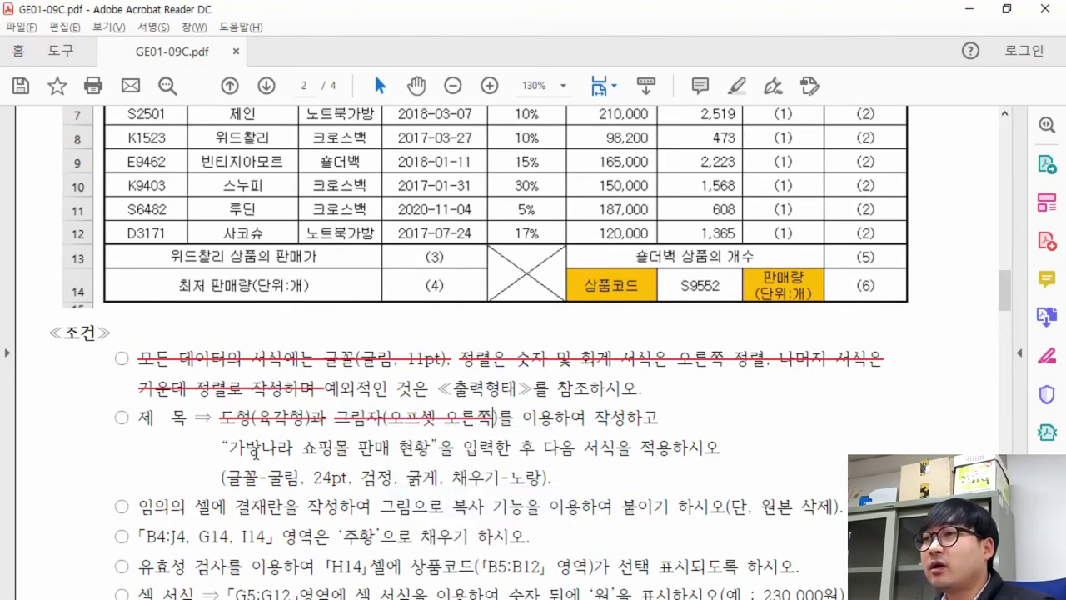
- Copy the title "가방나라 쇼핑몰 판매 현황" from the PDF and enter it as the hexagon's text in Excel
drag(242, 448, 431, 448)
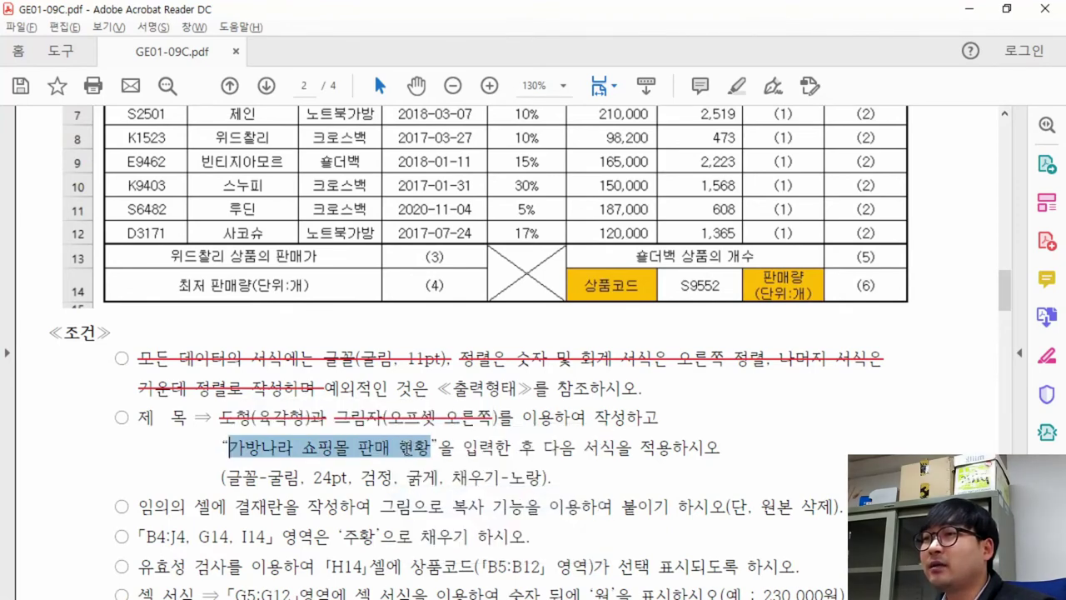
right_click(412, 449)
click(441, 464)
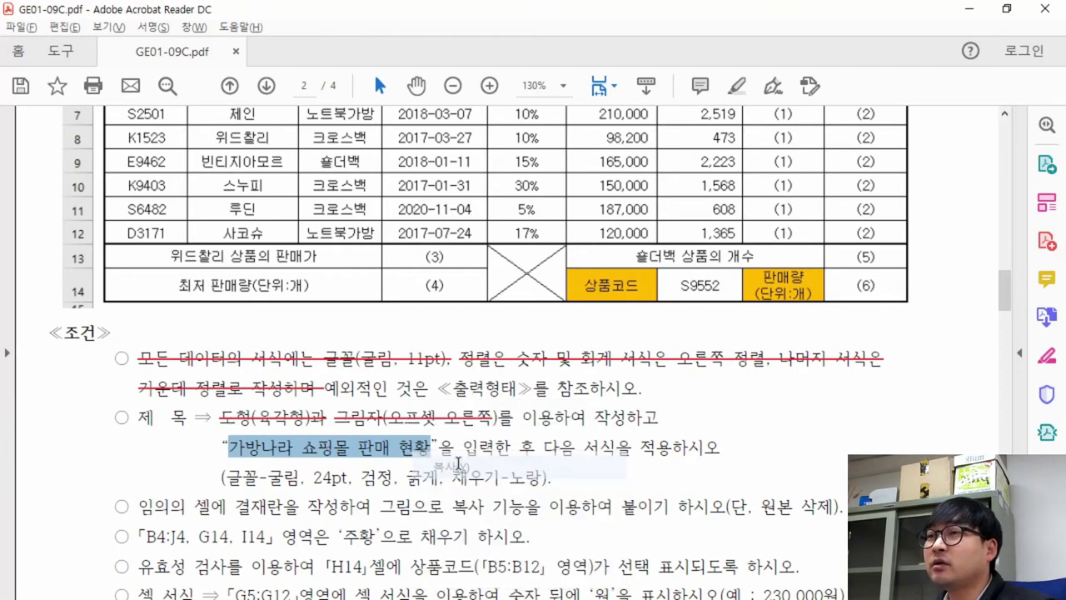
key(alt+Tab)
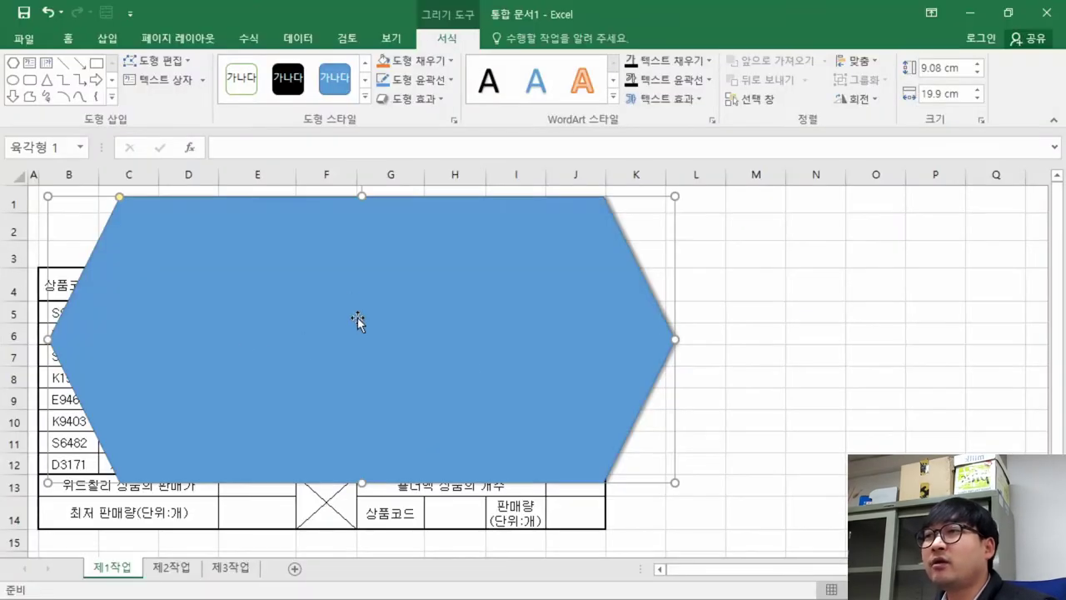
right_click(324, 307)
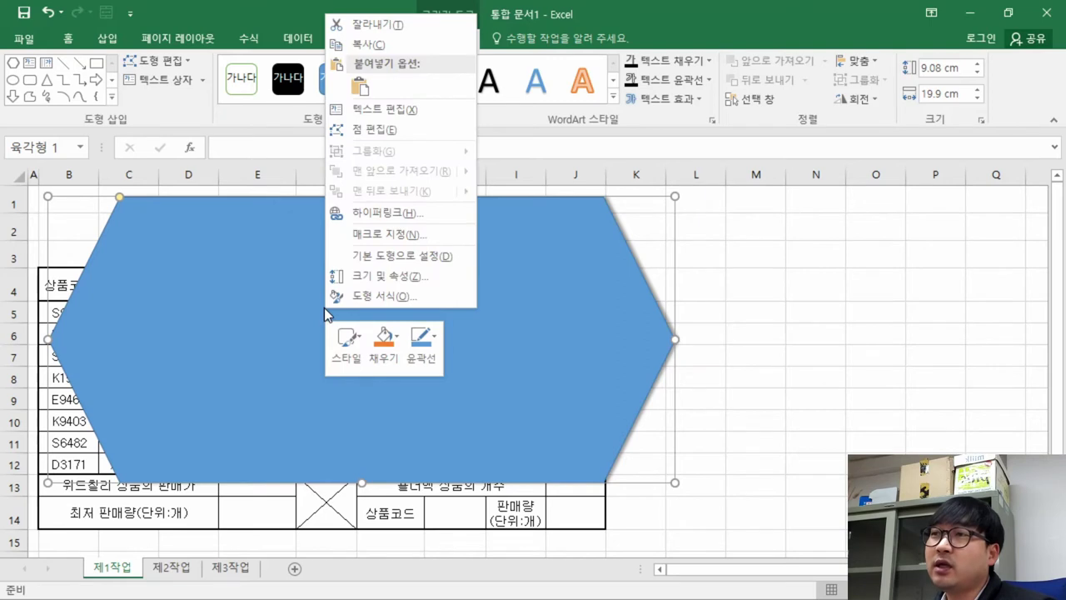
click(390, 109)
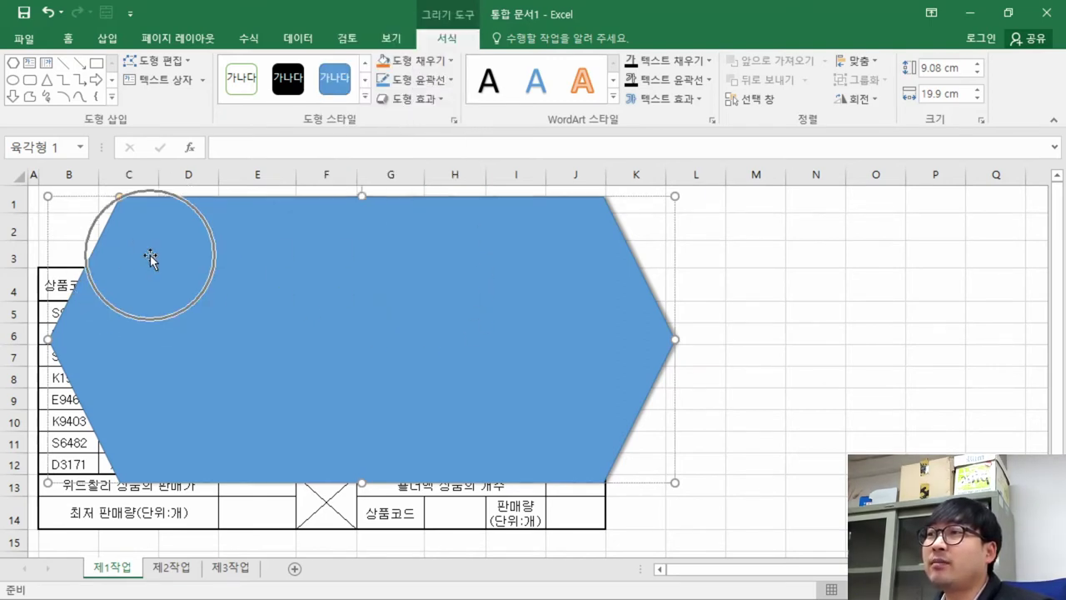
text(ㄴㅇㄹㄴㅇㅁㅎㄴㅇㄹㄴㅇㄹㄴㅇ)
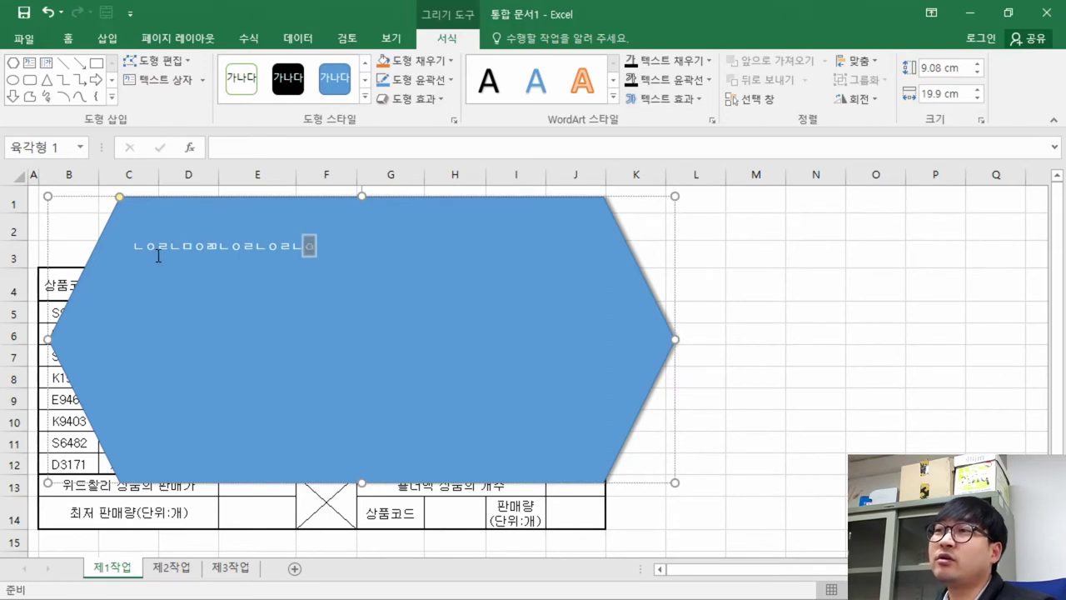
key(ctrl+a)
key(ctrl+v)
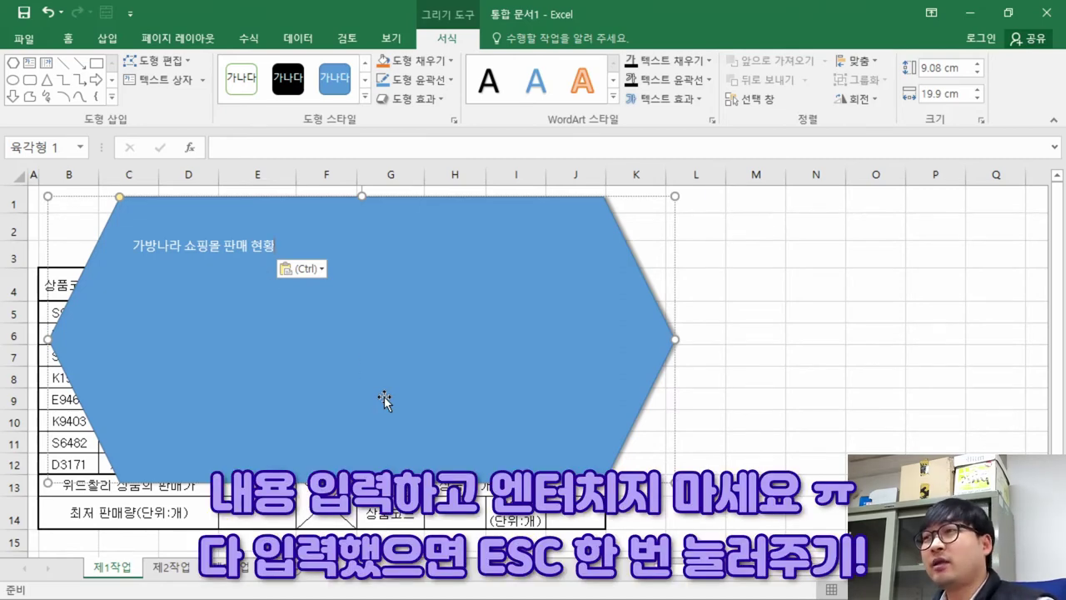
key(Escape)
click(145, 270)
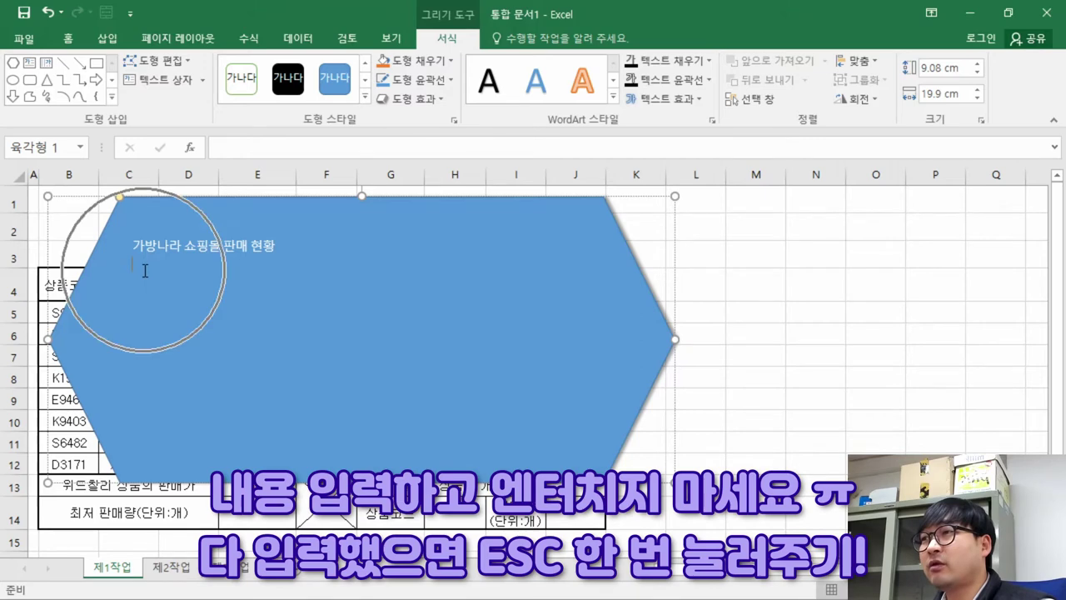
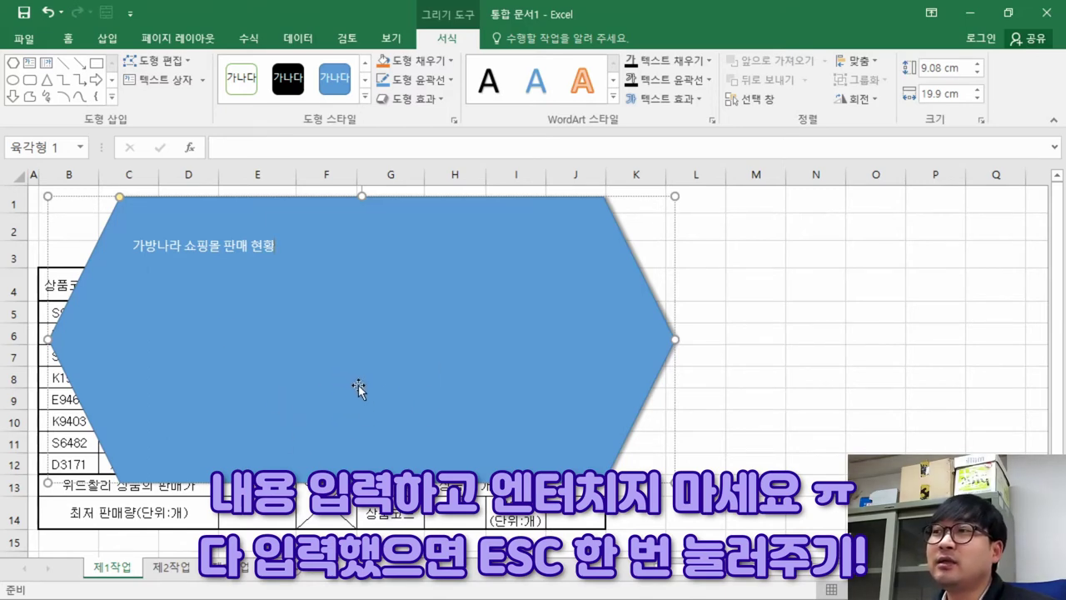
key(ctrl)
key(ctrl)
key(ctrl)
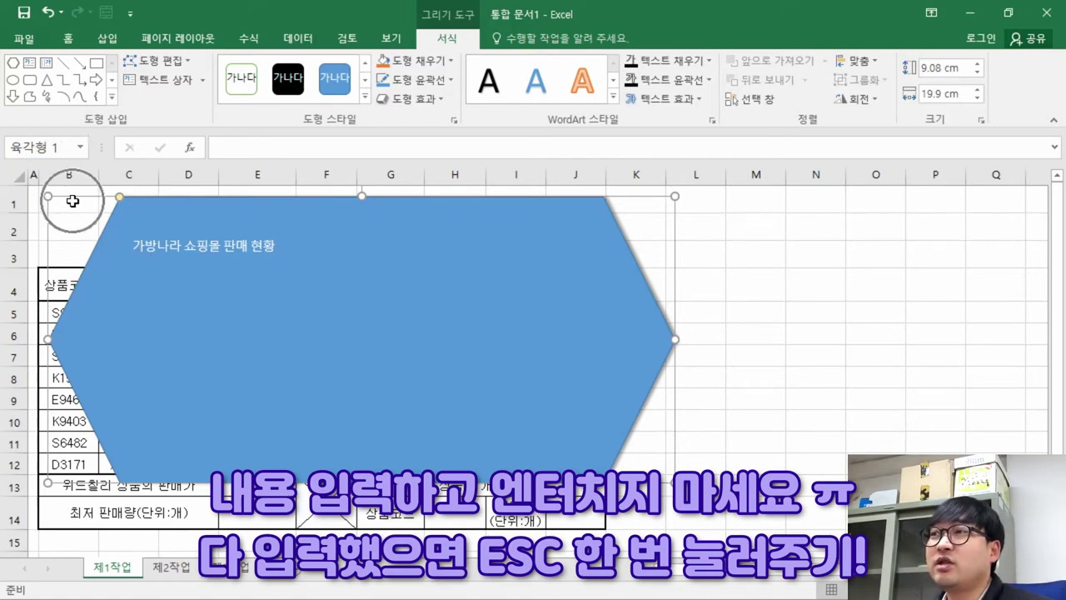
key(ctrl)
key(ctrl)
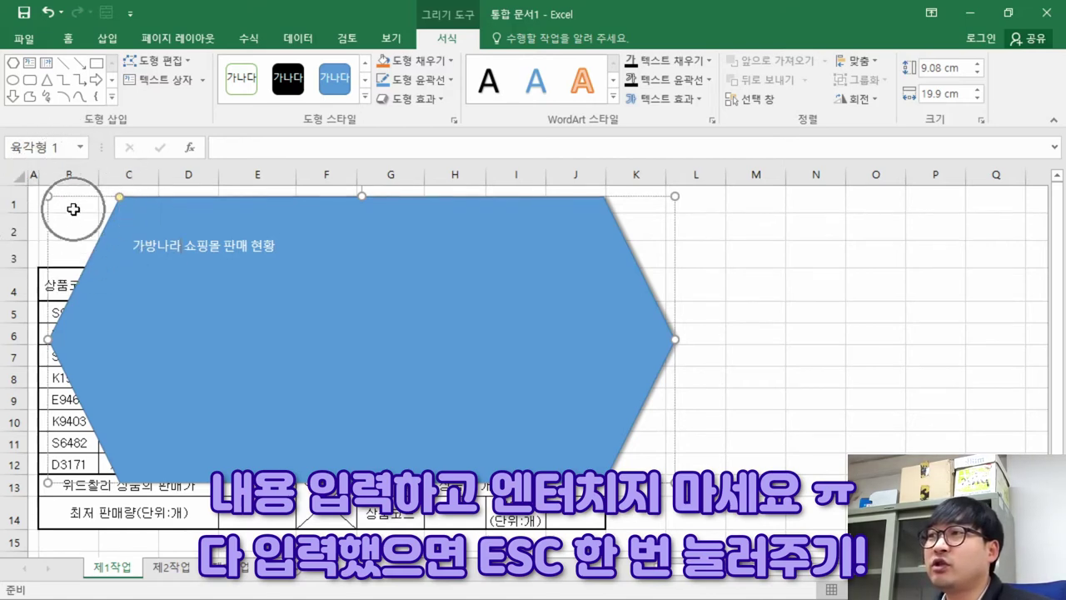
key(ctrl)
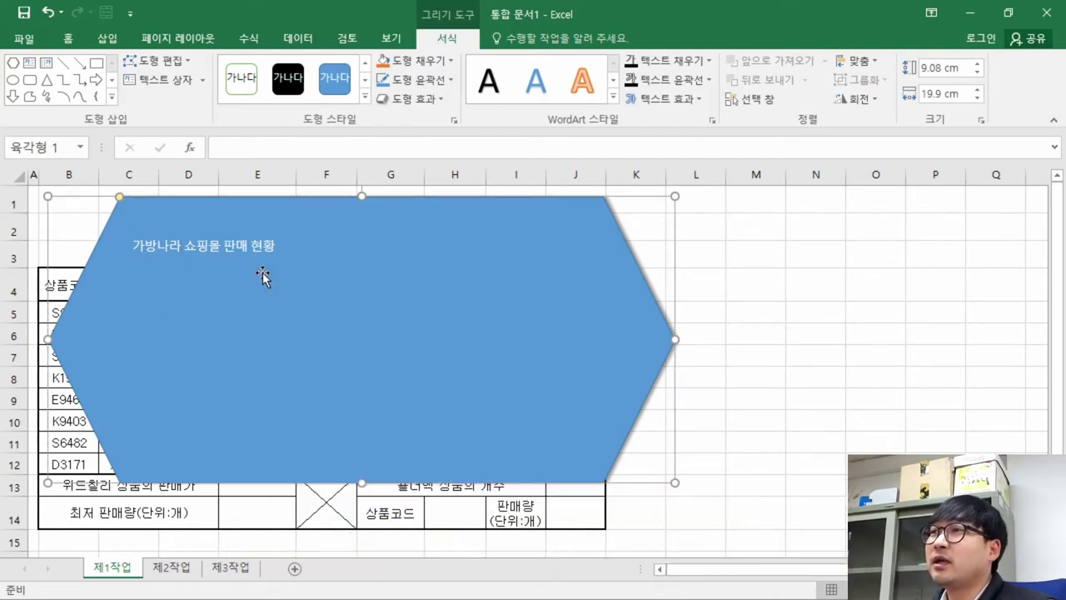
- Switch to Acrobat Reader and strike through the title text requirement "가방나라 쇼핑몰 판매 현황"을 입력한 후
key(alt+Tab)
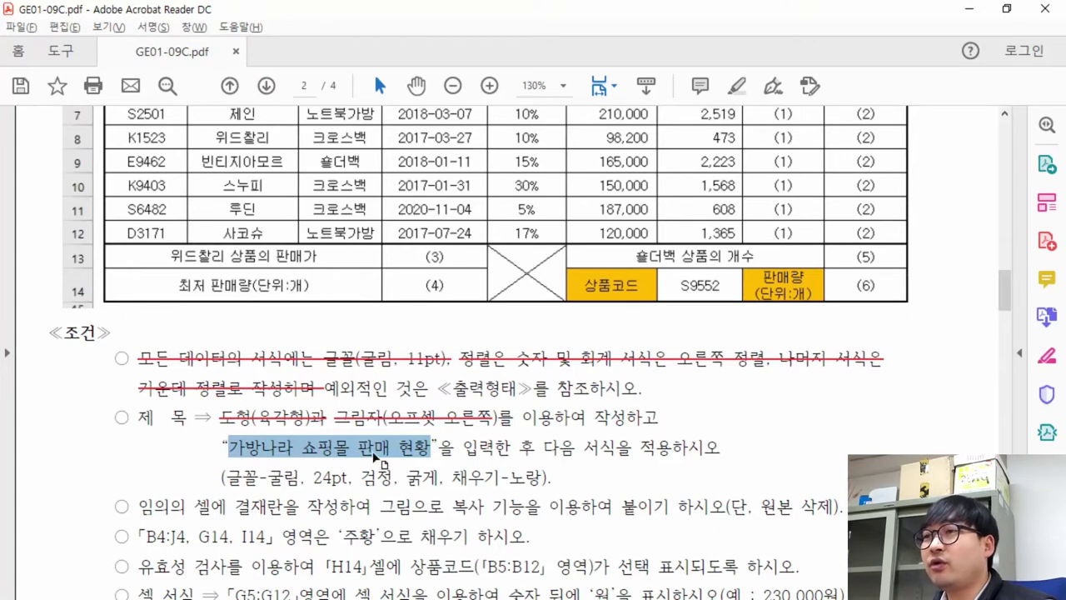
drag(541, 447, 268, 454)
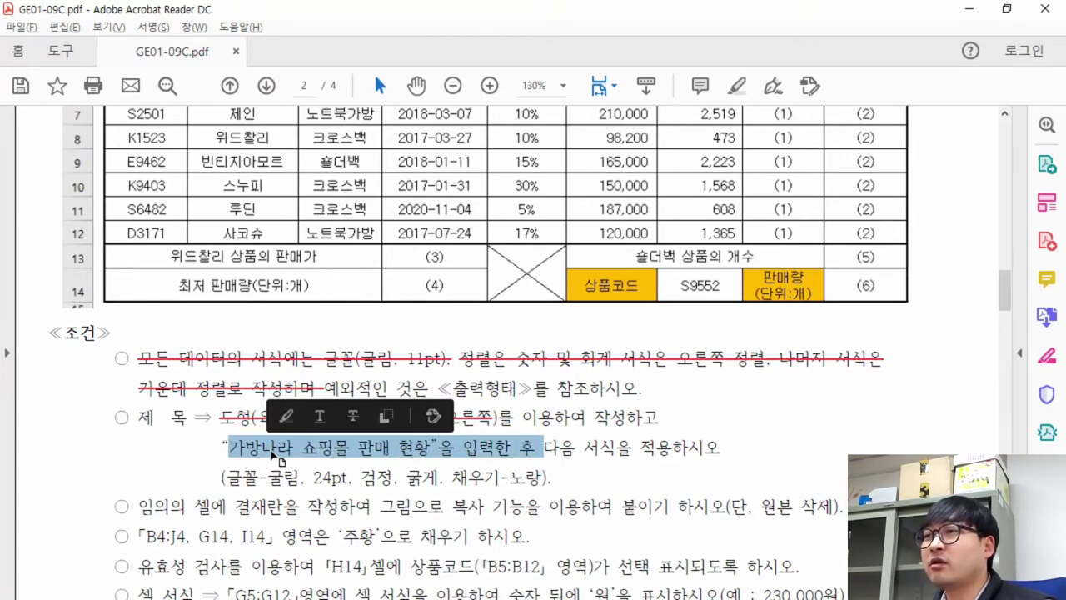
click(354, 415)
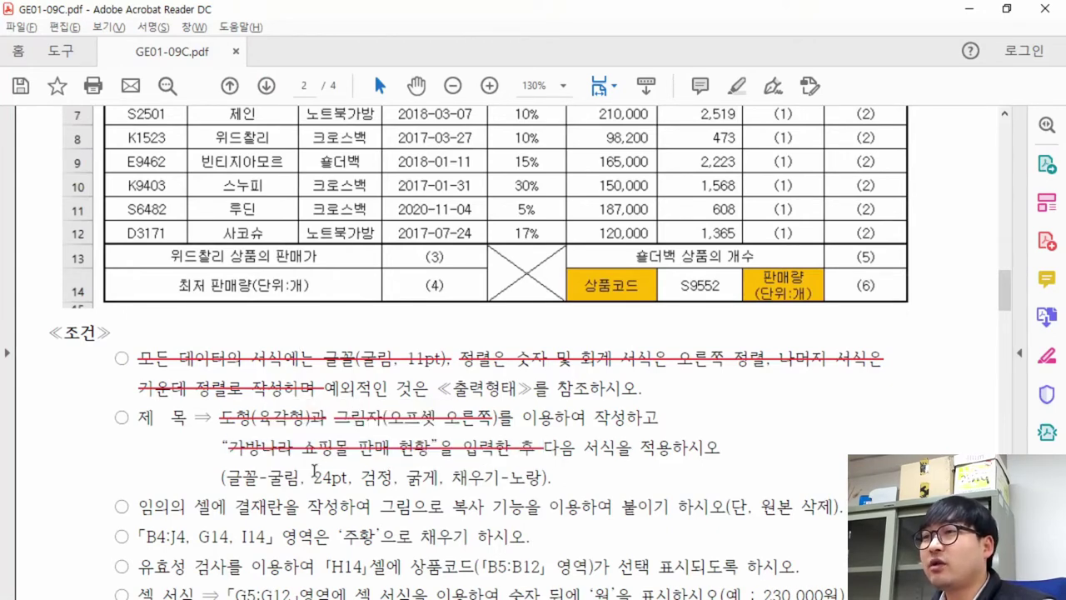
- Select the font and size requirement in the PDF, switch to Excel, and set the hexagon text's font to 굴림
drag(225, 476, 331, 478)
key(alt+Tab)
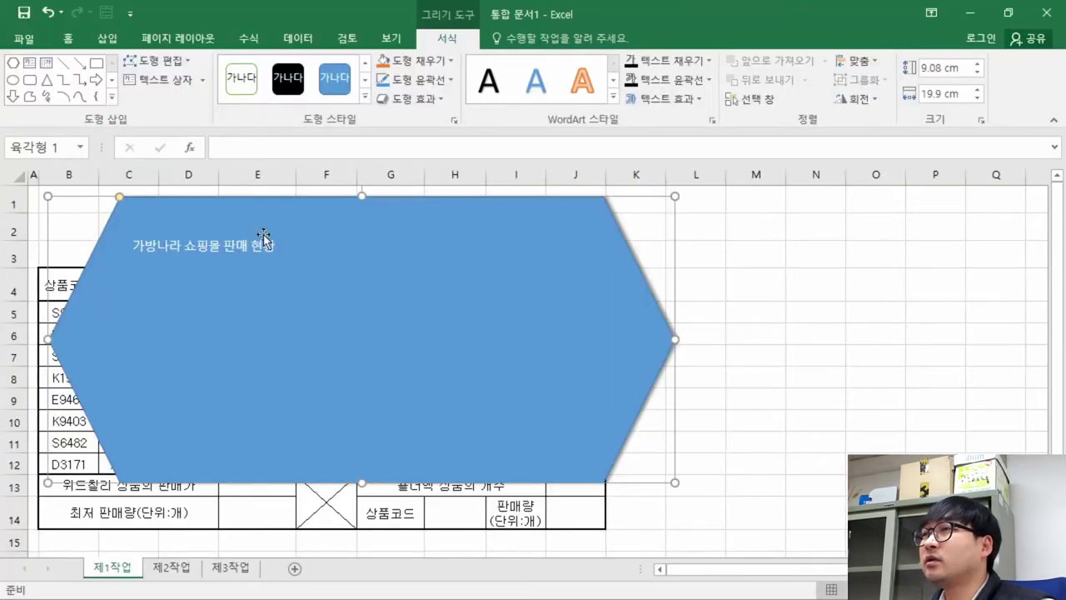
click(68, 38)
click(142, 66)
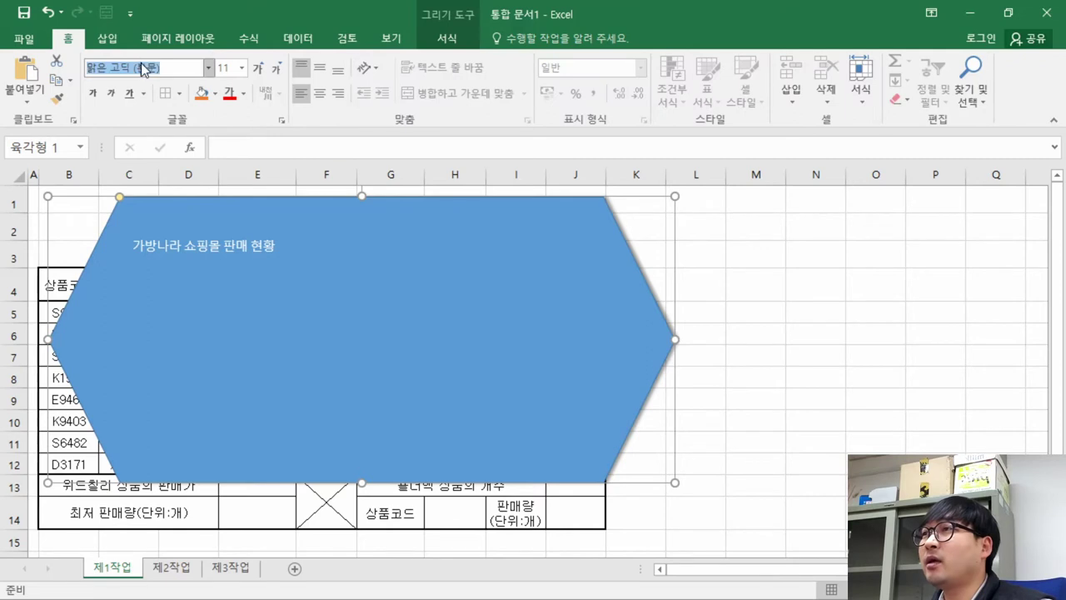
text(굴림)
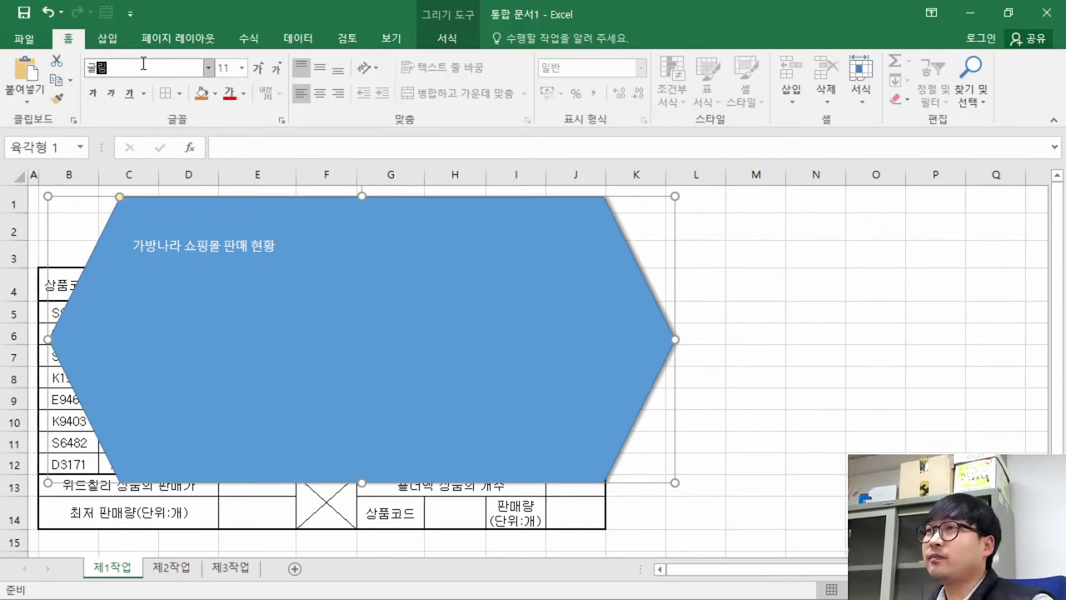
key(Return)
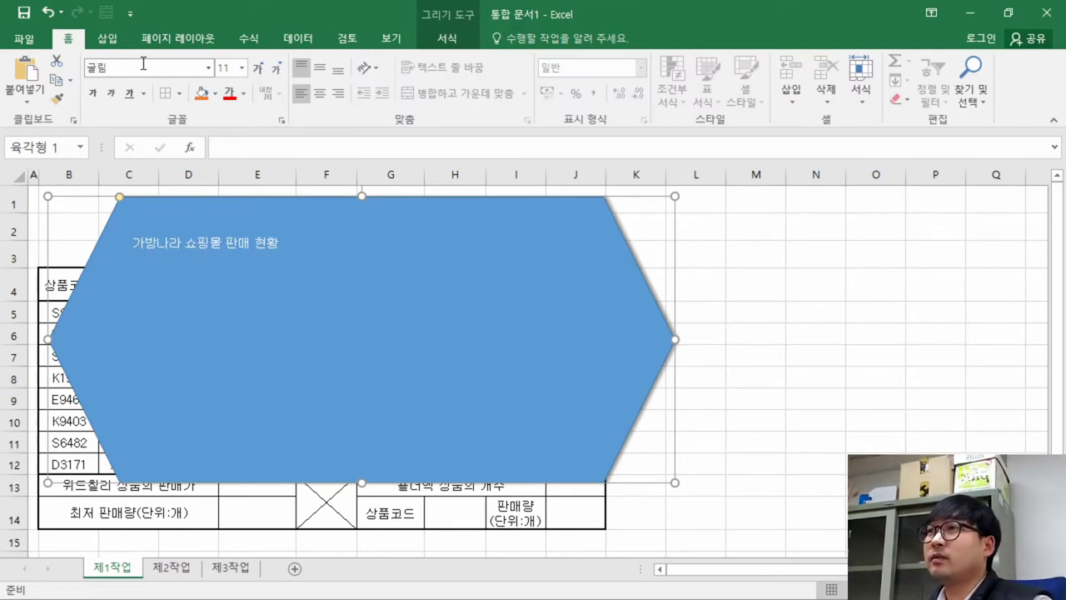
click(208, 67)
click(152, 69)
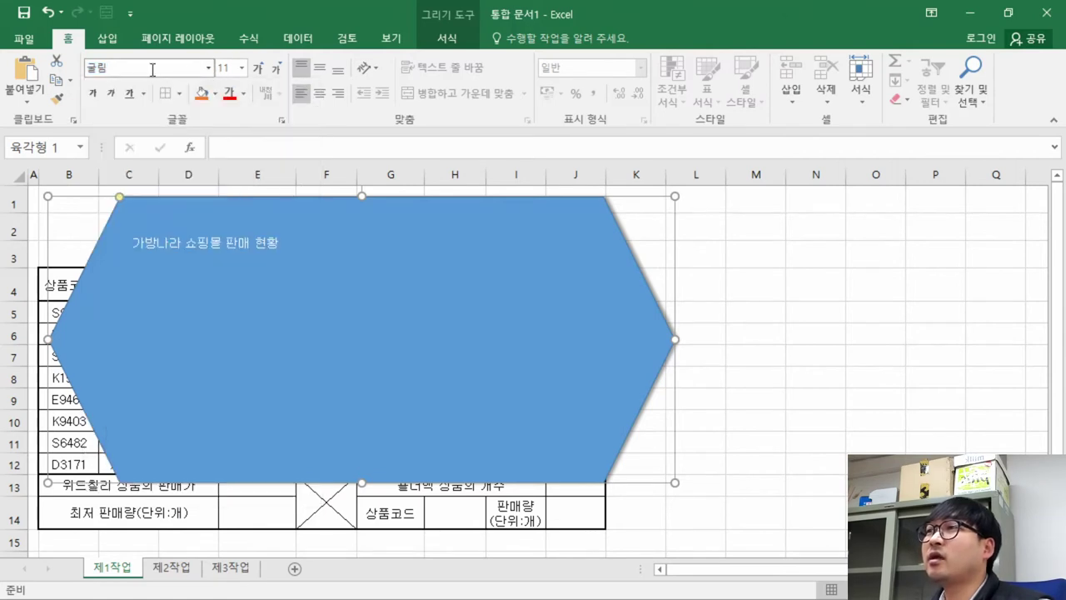
click(142, 69)
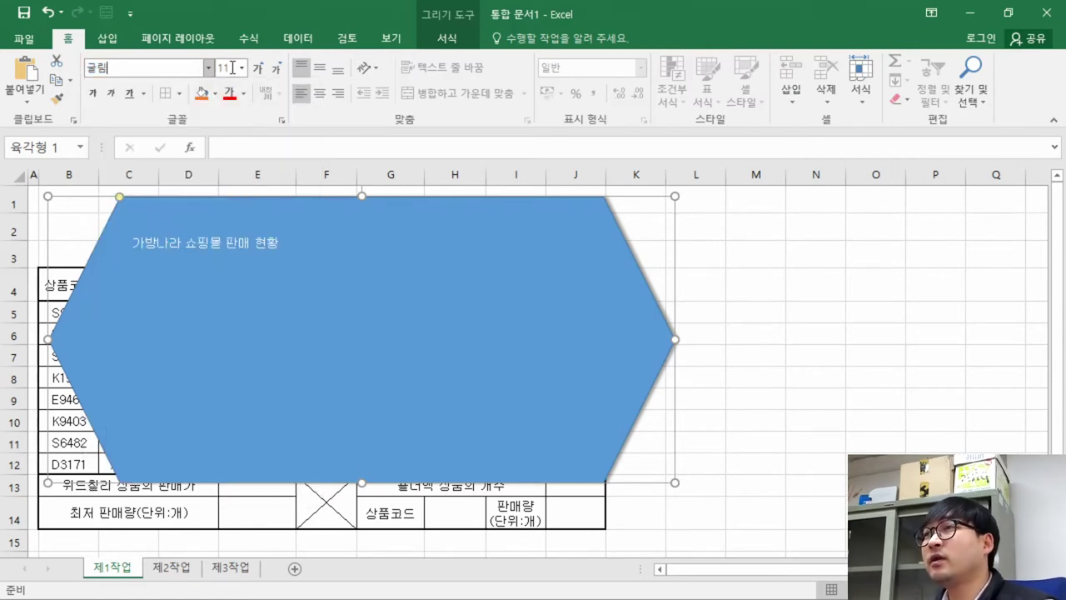
- Check the size requirement in the PDF and set the hexagon text's font size to 24 in Excel
key(alt+Tab)
key(alt+Tab)
key(Tab)
text(24)
key(Return)
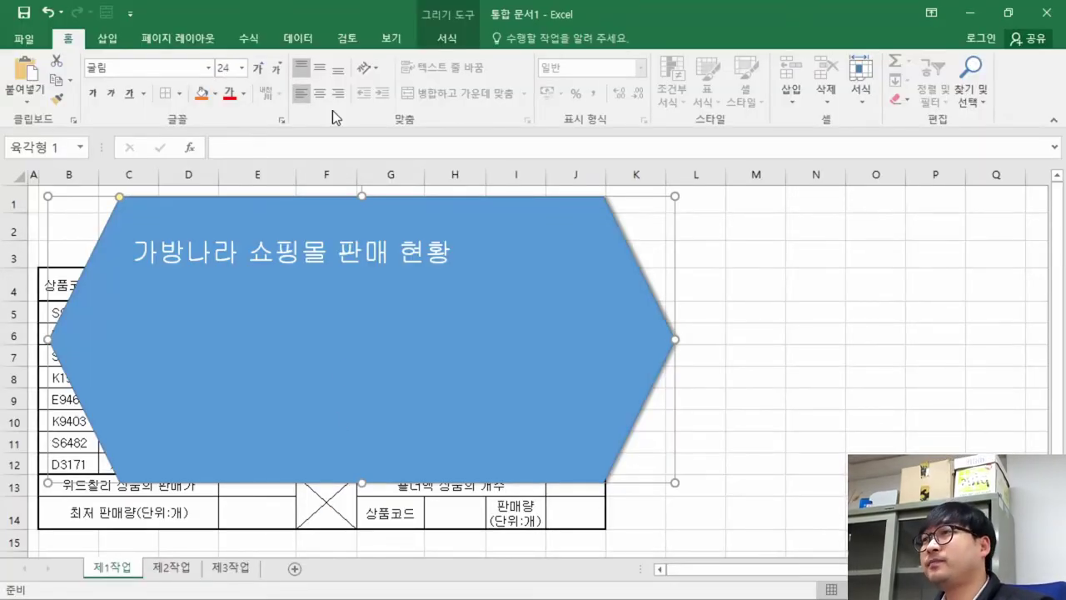
- Switch to Acrobat Reader and strike through the font requirement 글꼴-굴림, 24pt
key(alt+Tab)
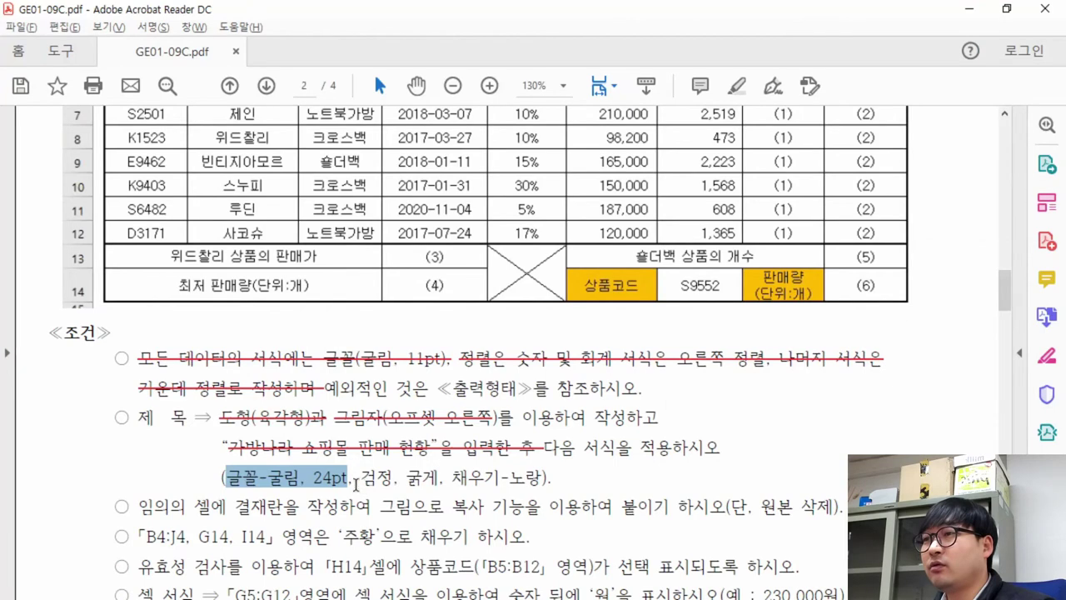
right_click(316, 485)
click(380, 419)
- Select the 검정 requirement in the PDF, switch to Excel, and set the hexagon text's colour to black
drag(361, 480, 393, 480)
key(alt+Tab)
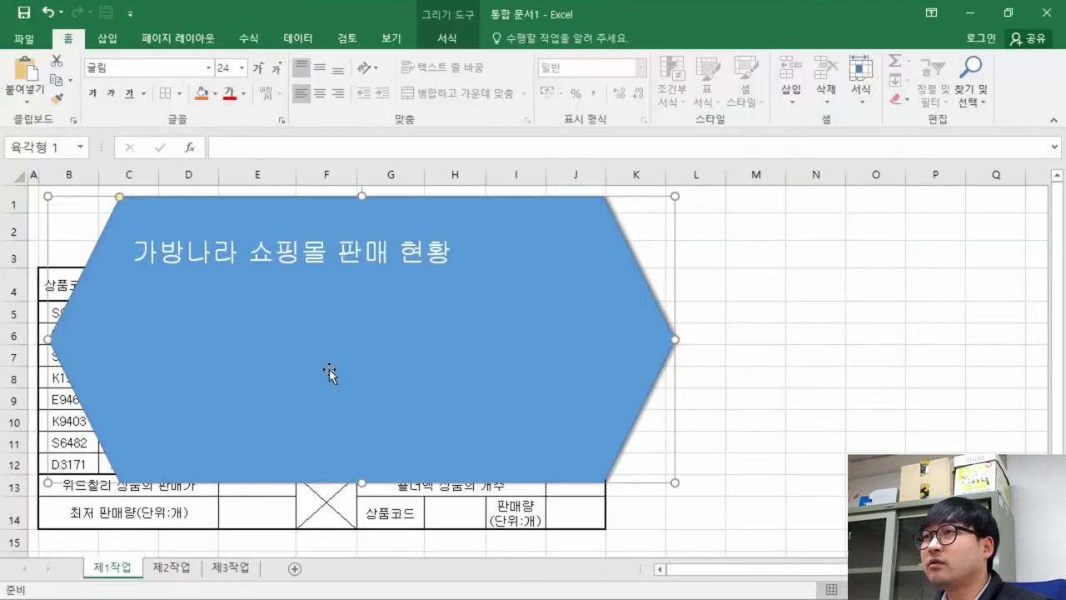
key(ctrl)
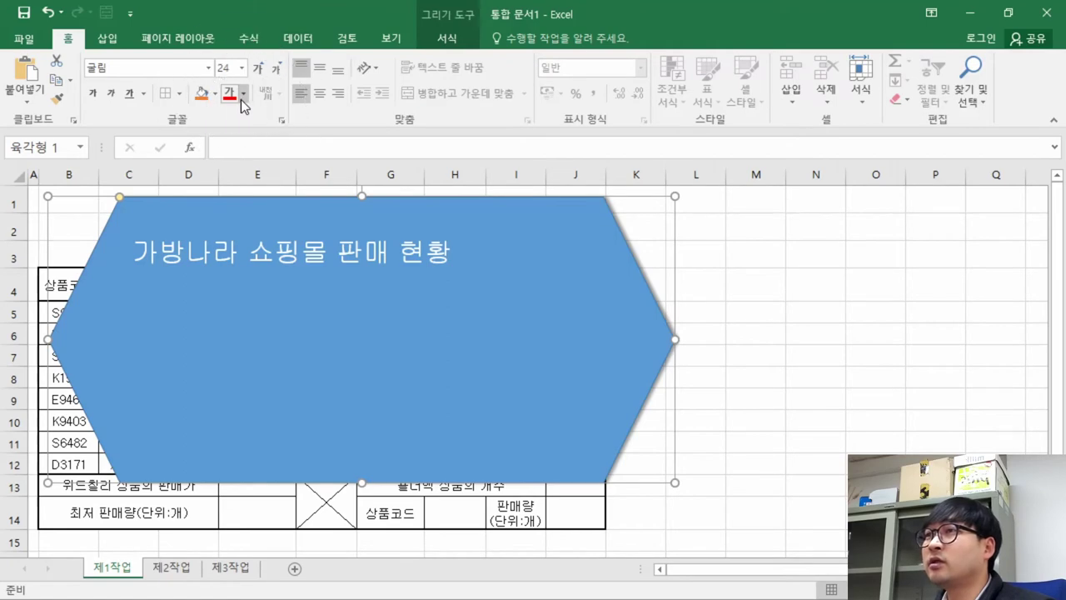
click(246, 99)
click(245, 148)
- Select the 굵게 requirement in the PDF, switch to Excel, and make the hexagon's title text bold
key(alt+Tab)
drag(406, 478, 439, 478)
key(alt+Tab)
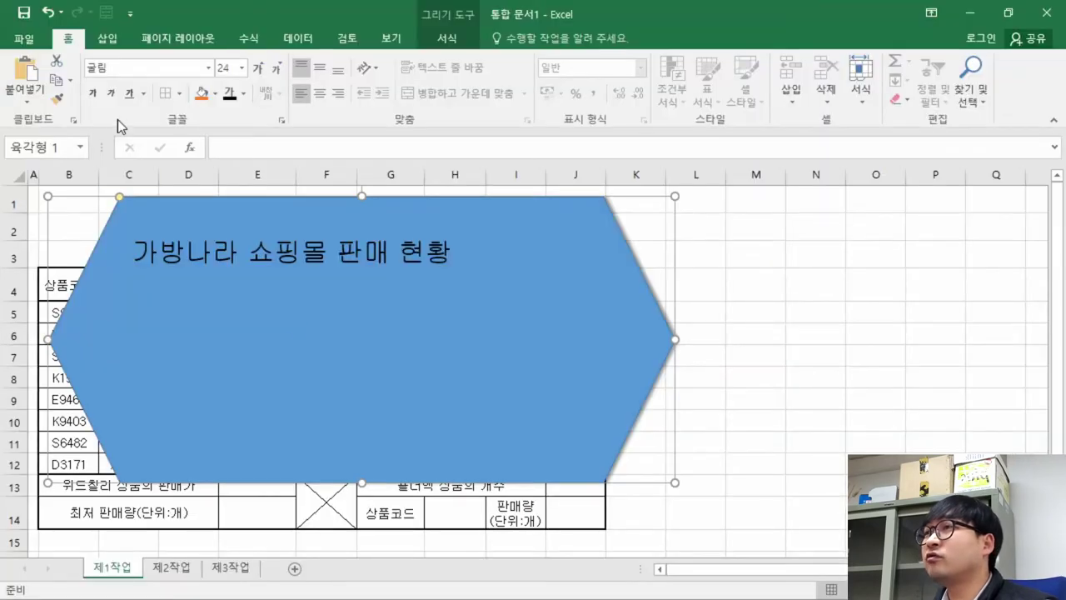
click(93, 94)
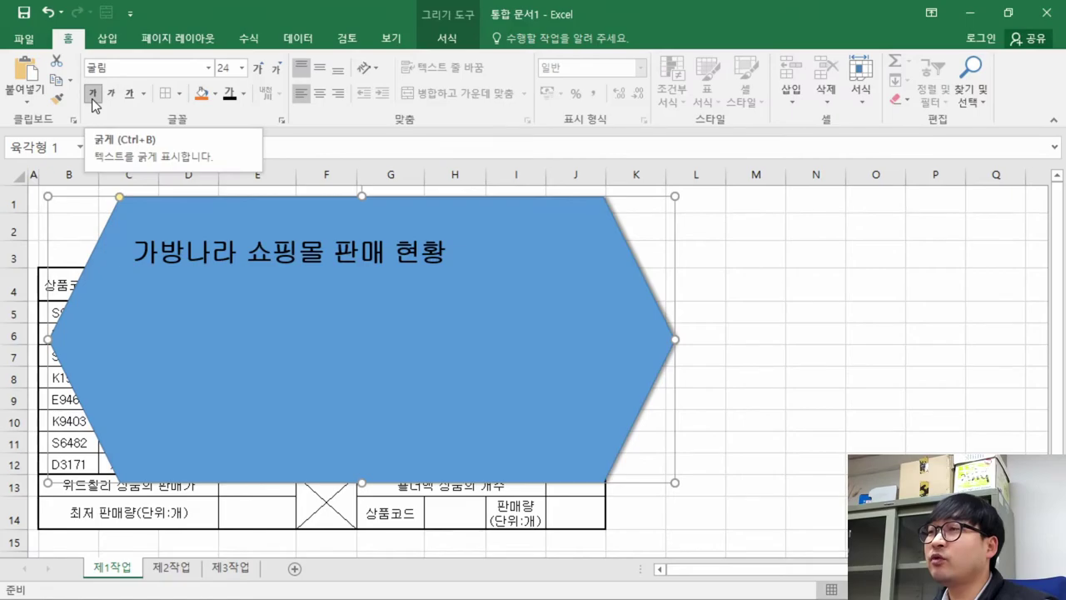
- Select the 채우기-노랑 requirement in the PDF, switch to Excel, and fill the hexagon with standard yellow
key(alt+Tab)
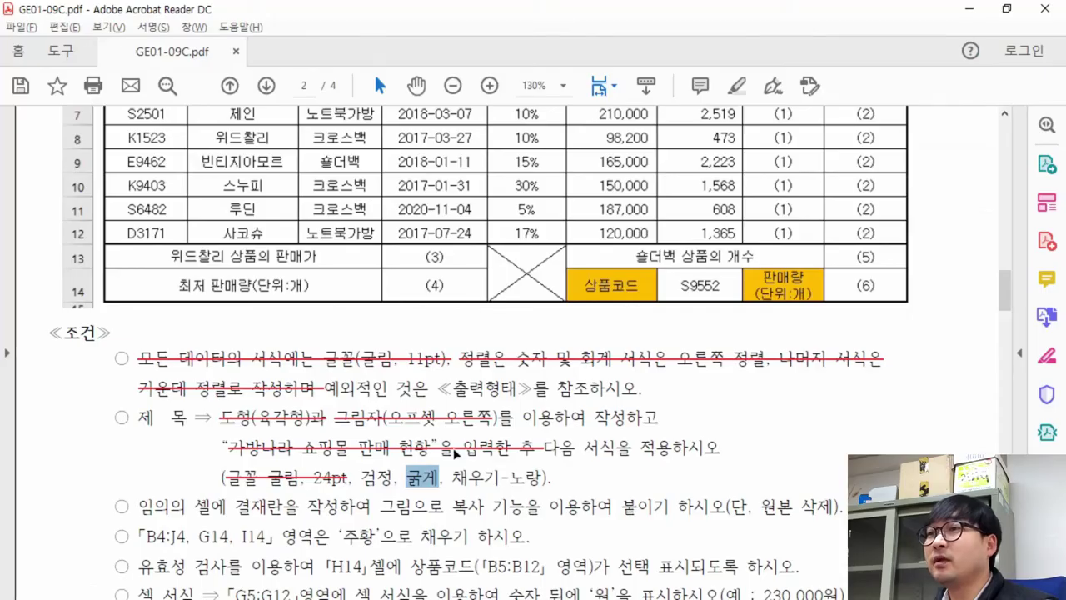
drag(464, 483, 541, 483)
key(alt+Tab)
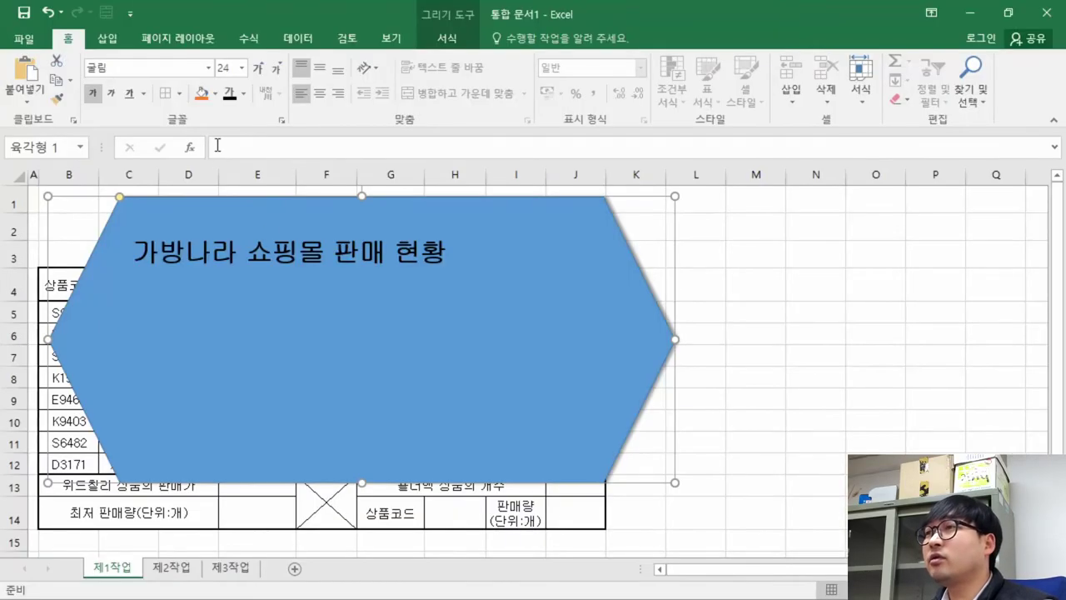
click(217, 97)
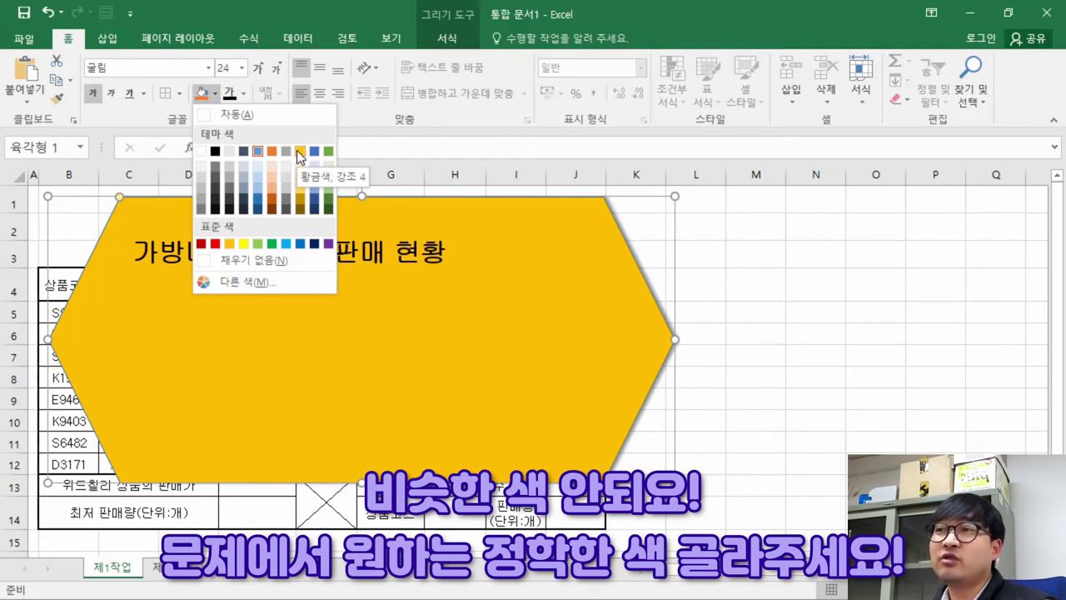
click(246, 244)
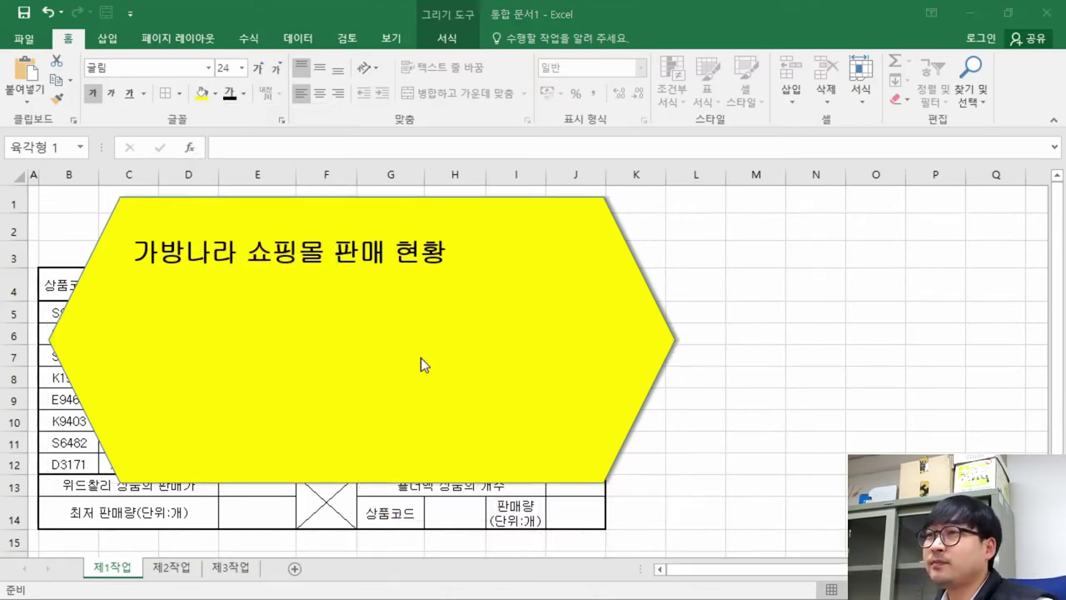
- Switch to Acrobat Reader and strike through the rest of the title format requirement, from 24pt to 채우기-노랑
key(alt+Tab)
drag(552, 480, 313, 479)
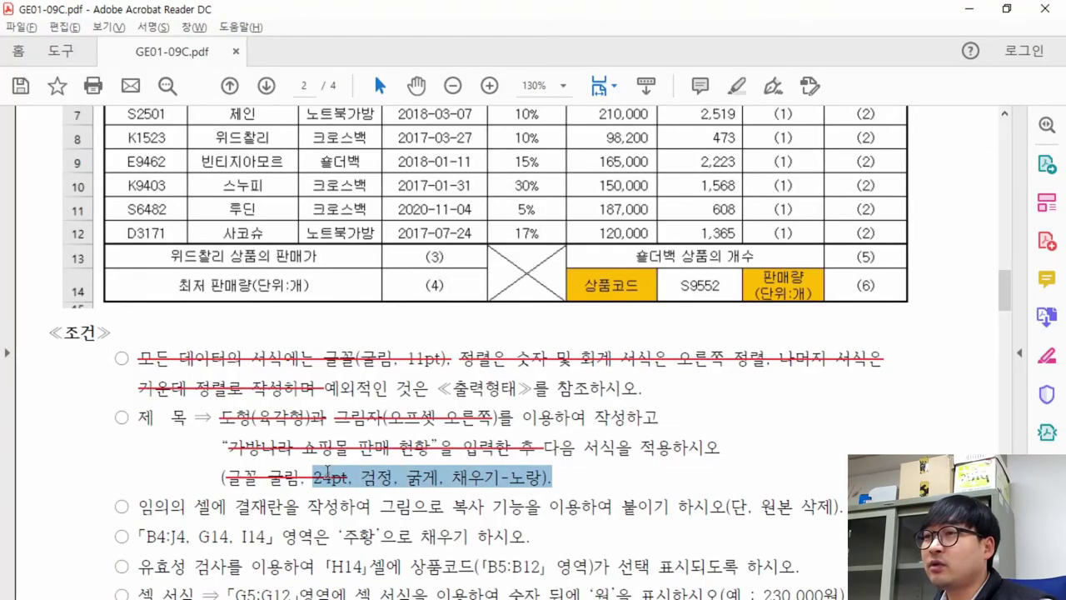
click(410, 447)
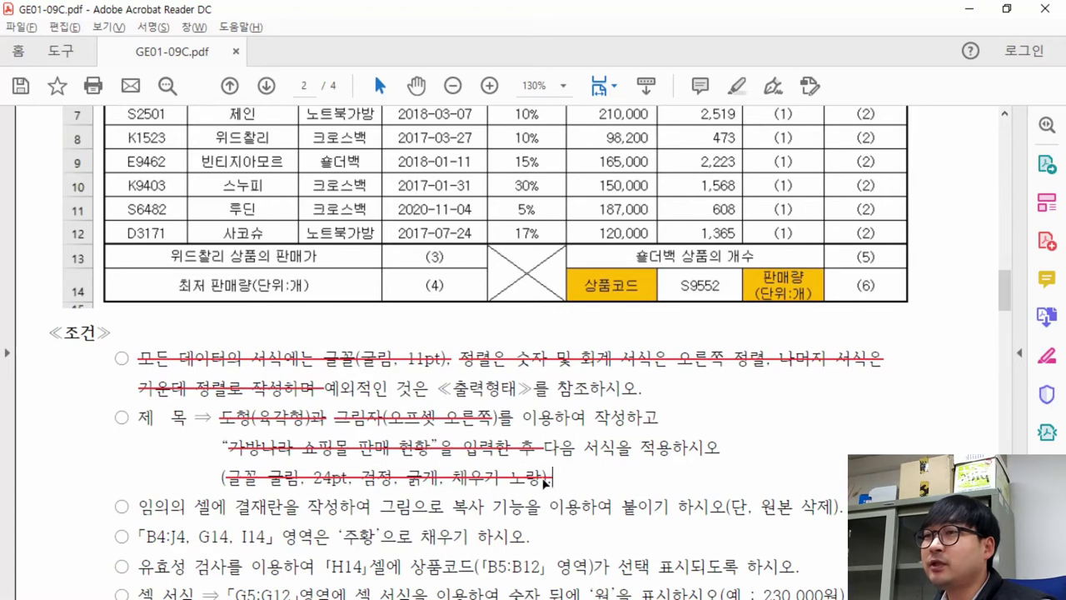
drag(556, 479, 313, 480)
click(210, 430)
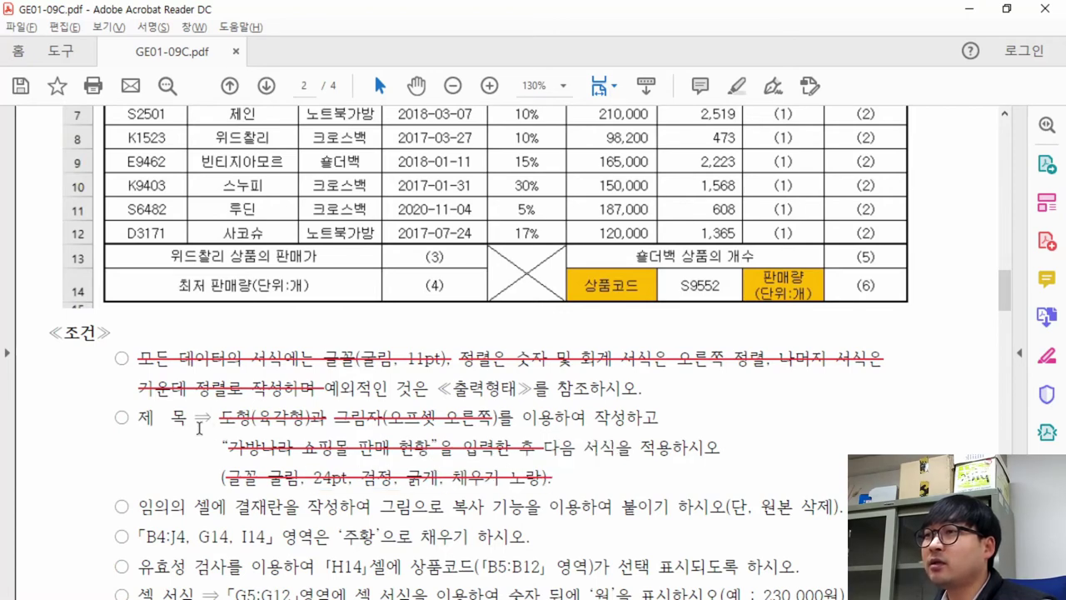
- Strike through the whole 제목 requirement in the PDF, from its heading to the end of the format line
drag(145, 423, 558, 480)
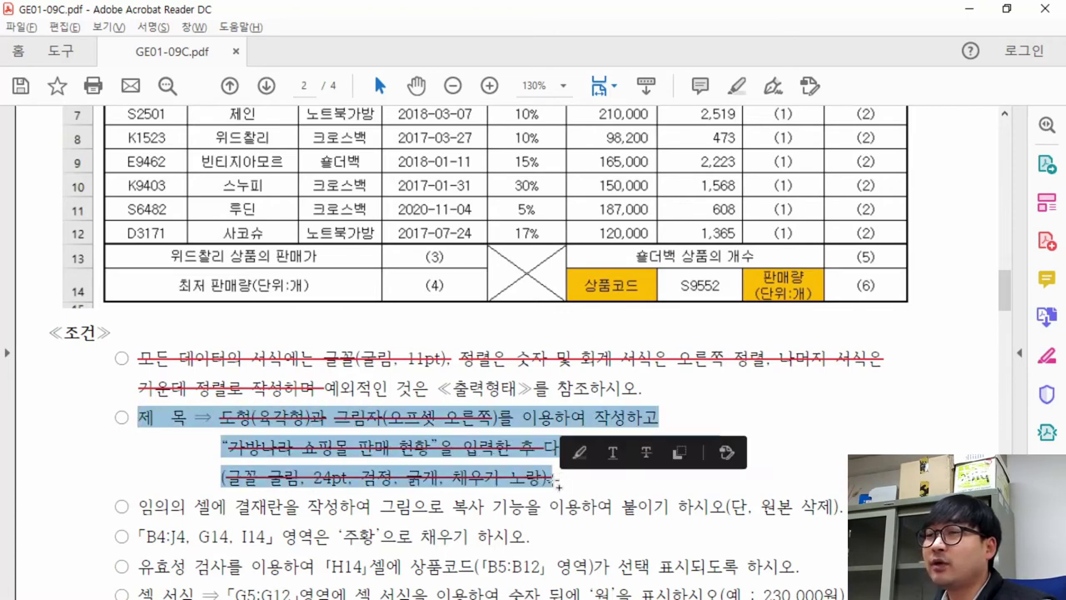
click(612, 453)
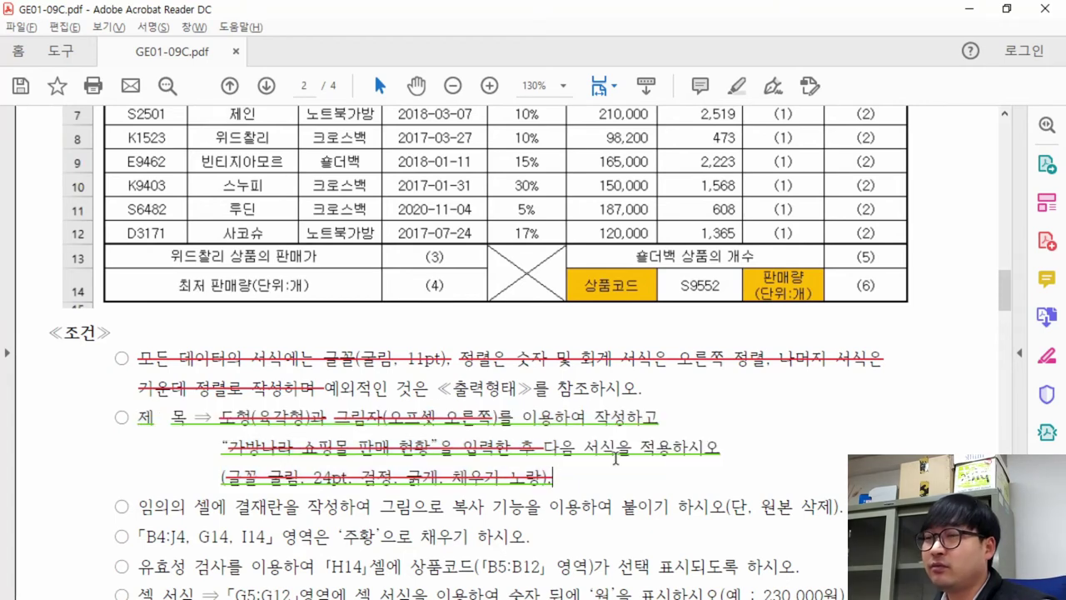
click(169, 420)
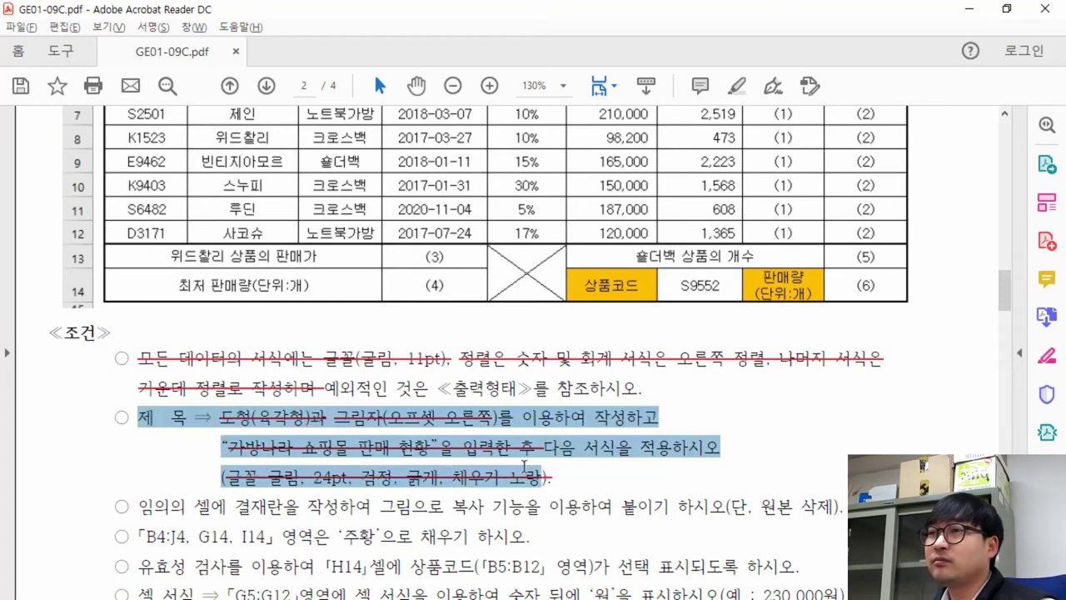
mouse_move(169, 420)
mouse_down()
mouse_move(158, 421)
mouse_move(558, 480)
mouse_up()
click(640, 454)
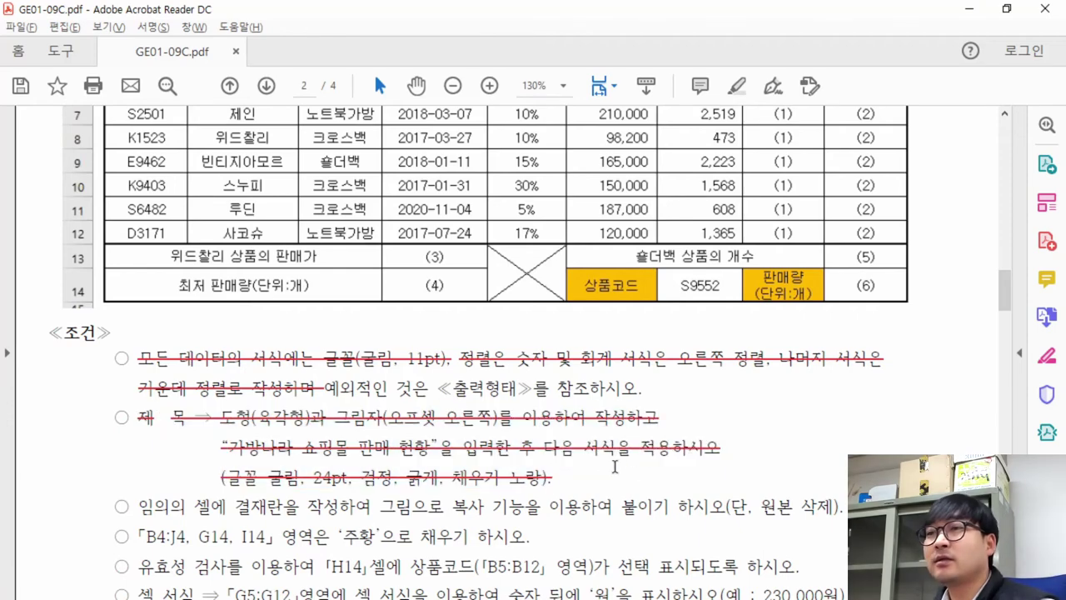
- Check the title's alignment in the PDF's 출력형태 sample and centre the hexagon text horizontally and vertically in Excel
scroll(496, 442, up, 10)
key(alt+Tab)
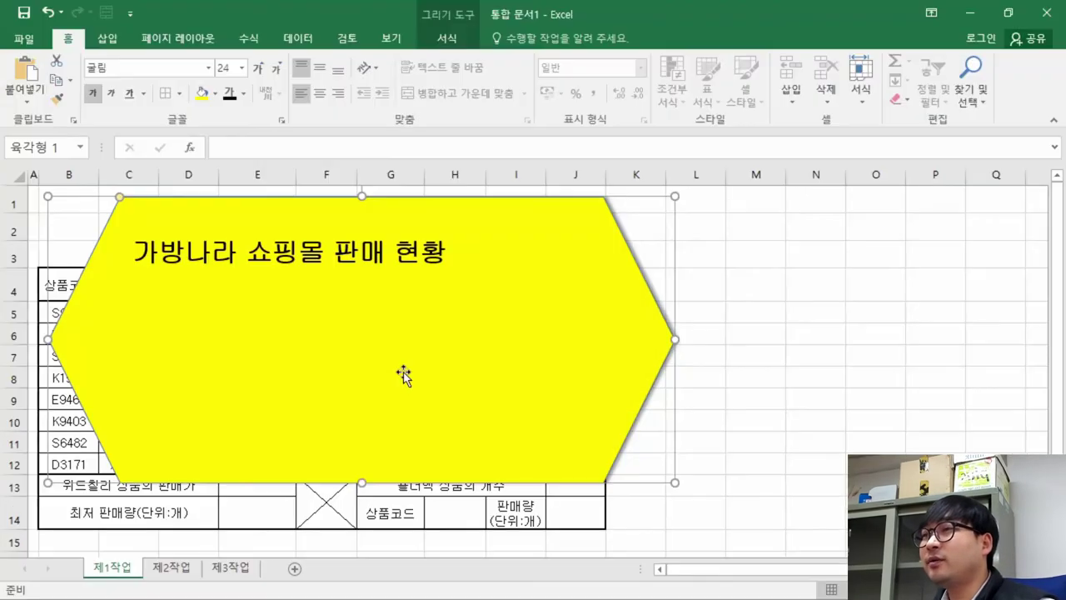
key(alt+Tab)
key(alt+Tab)
key(alt+Tab)
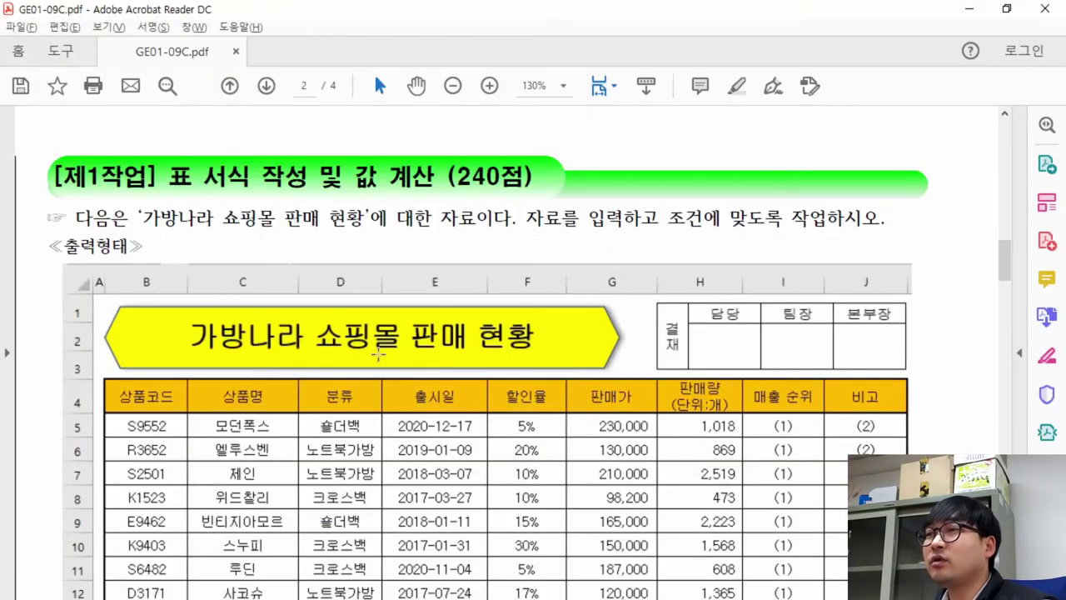
key(alt+Tab)
key(alt+Tab)
drag(184, 318, 539, 367)
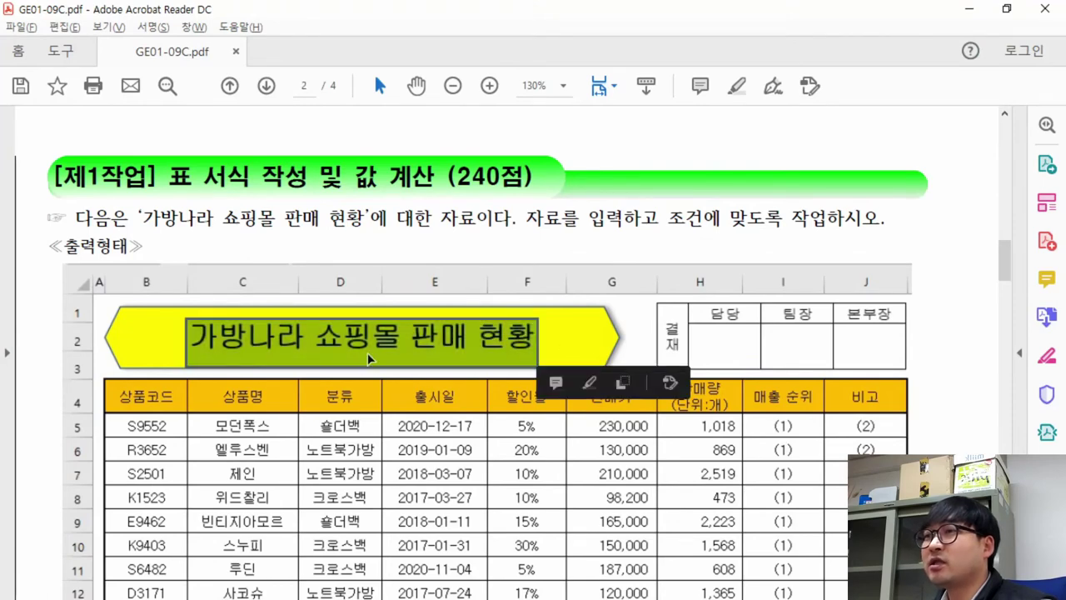
key(alt+Tab)
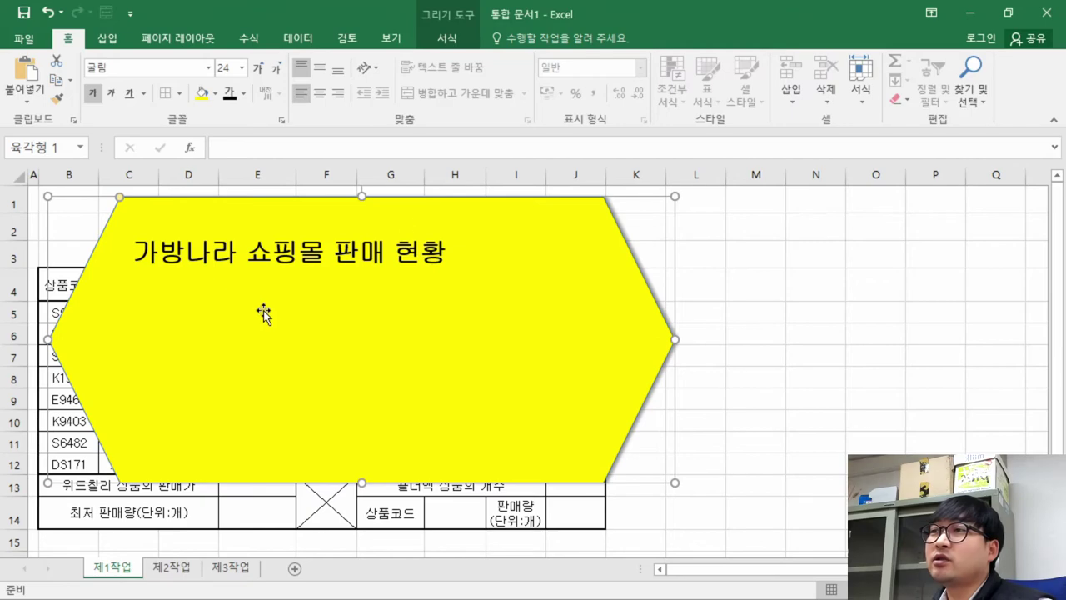
key(alt+Tab)
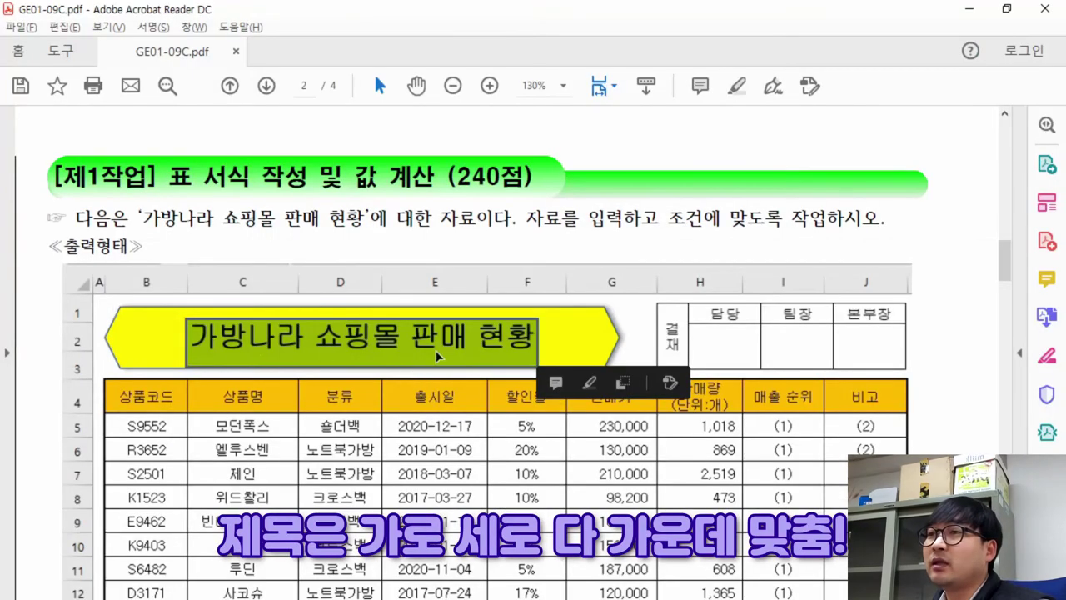
key(alt+Tab)
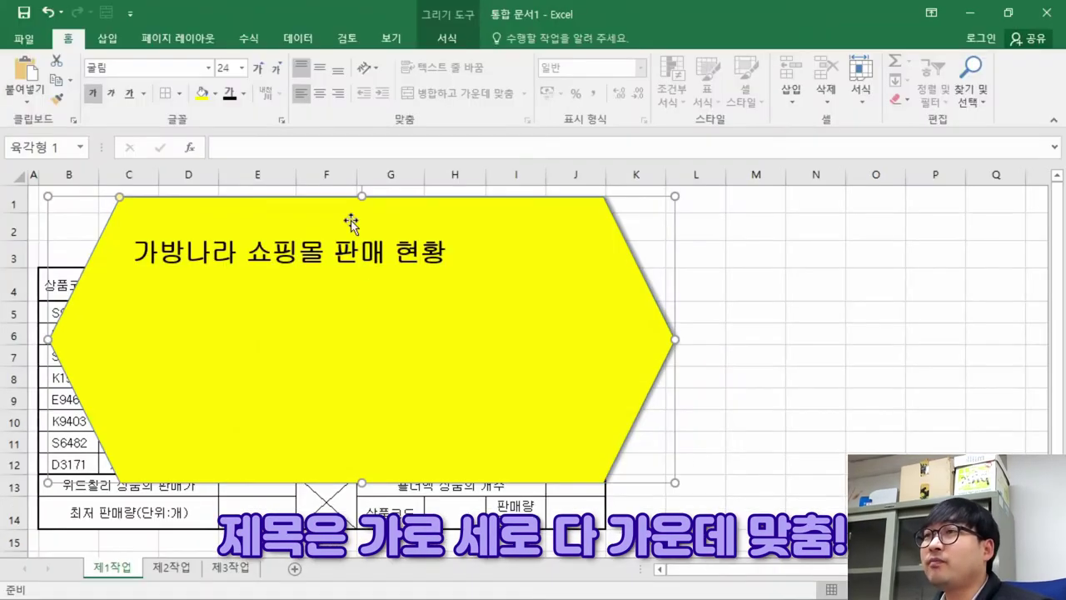
click(320, 95)
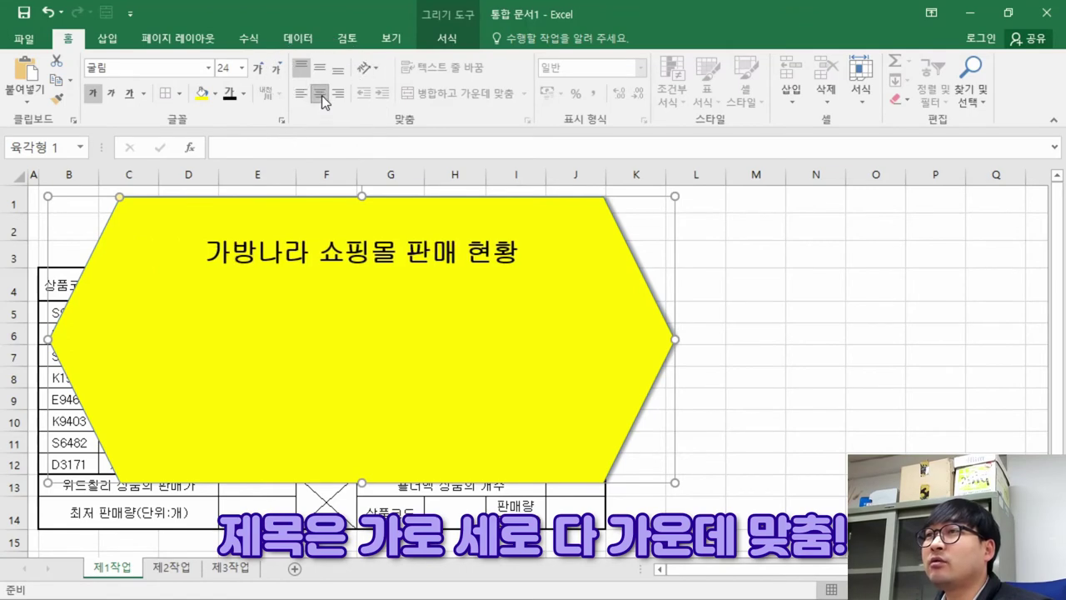
click(320, 70)
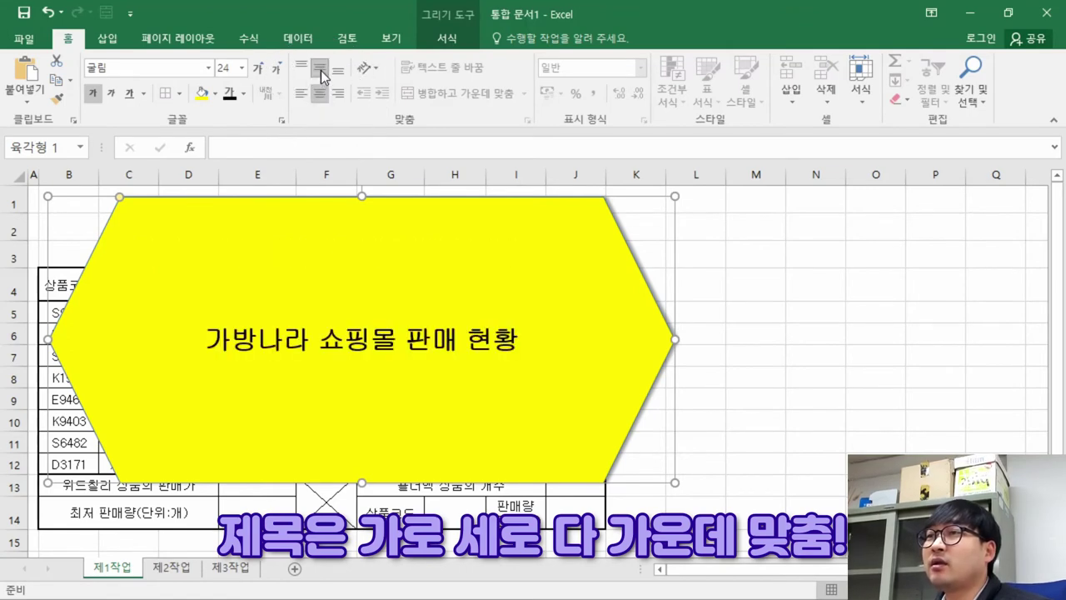
- Check the title's size in the PDF sample and shrink the hexagon in Excel to fit rows 1 to 3 across columns B to G
key(alt+Tab)
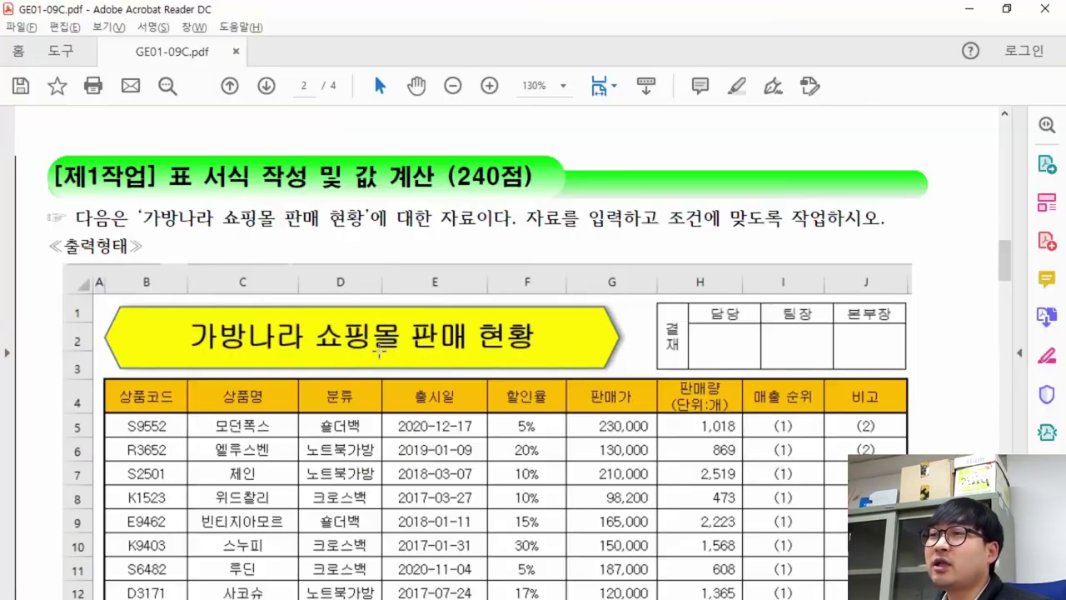
key(alt+Tab)
drag(677, 485, 429, 260)
key(alt+Tab)
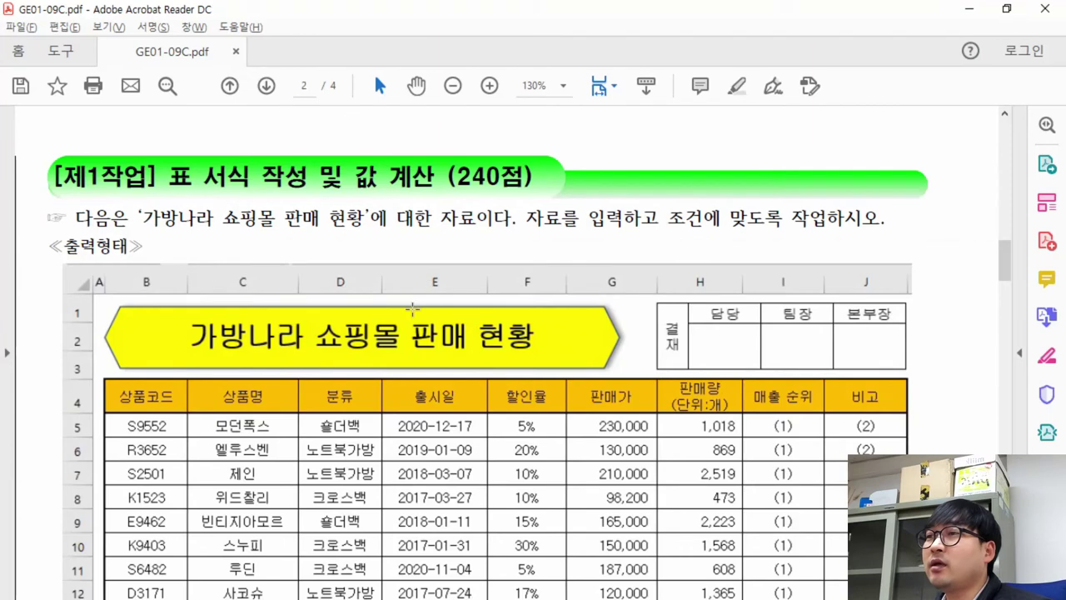
key(alt+Tab)
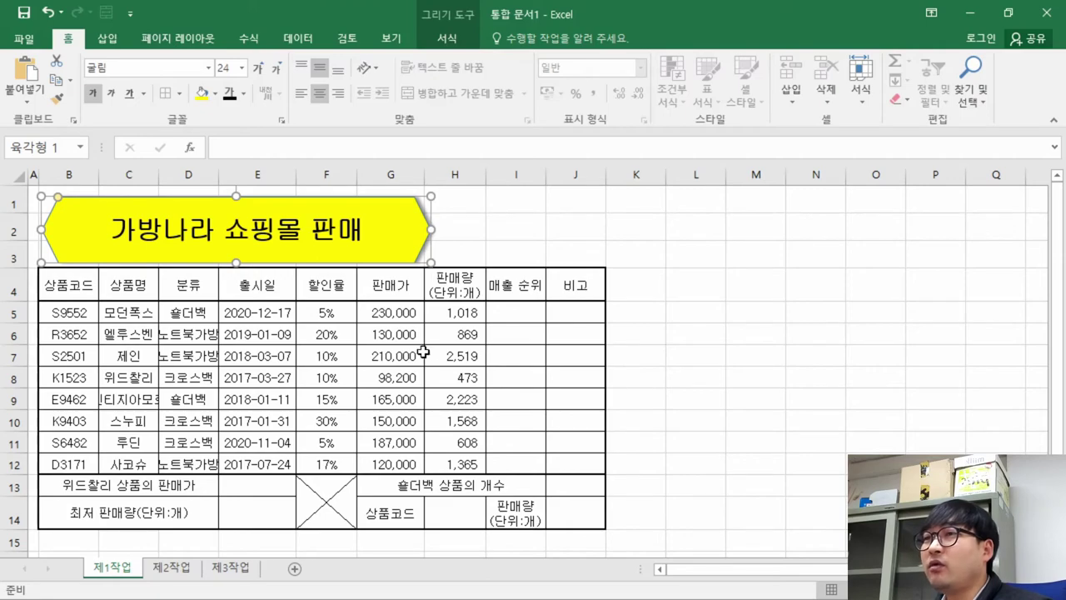
- Compare the 상품명 column in the PDF sample with column C in Excel to examine the column widths
key(alt+Tab)
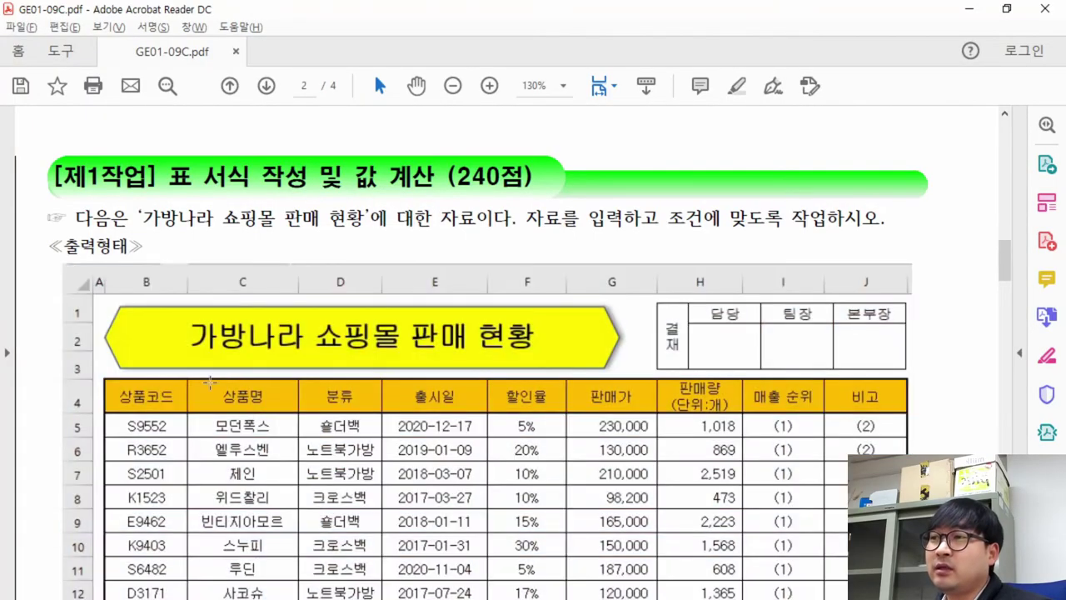
drag(210, 381, 268, 435)
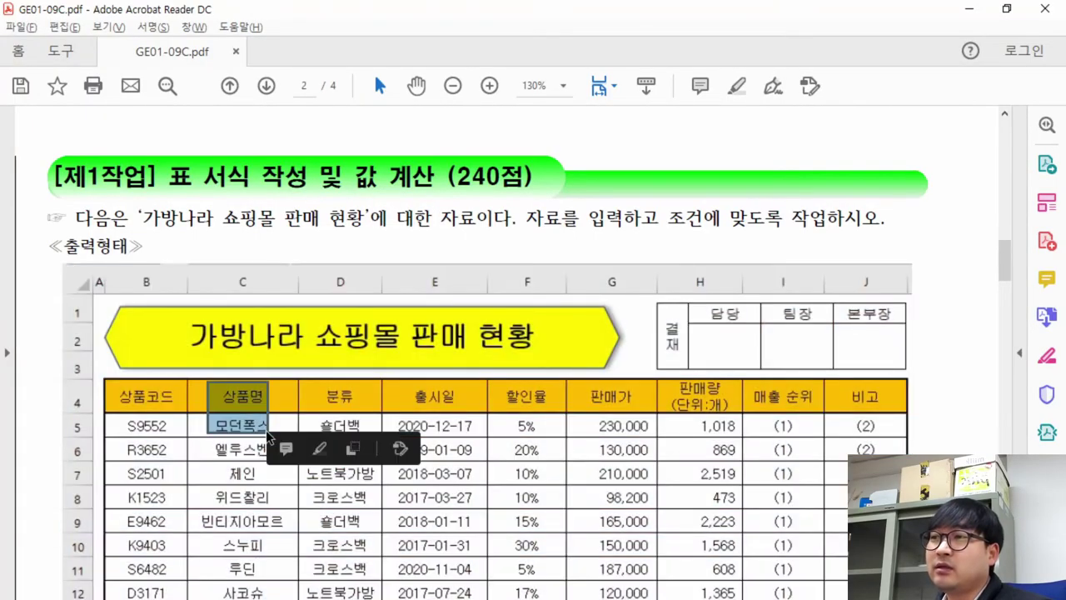
key(alt+Tab)
click(144, 301)
click(130, 377)
click(136, 402)
key(alt+Tab)
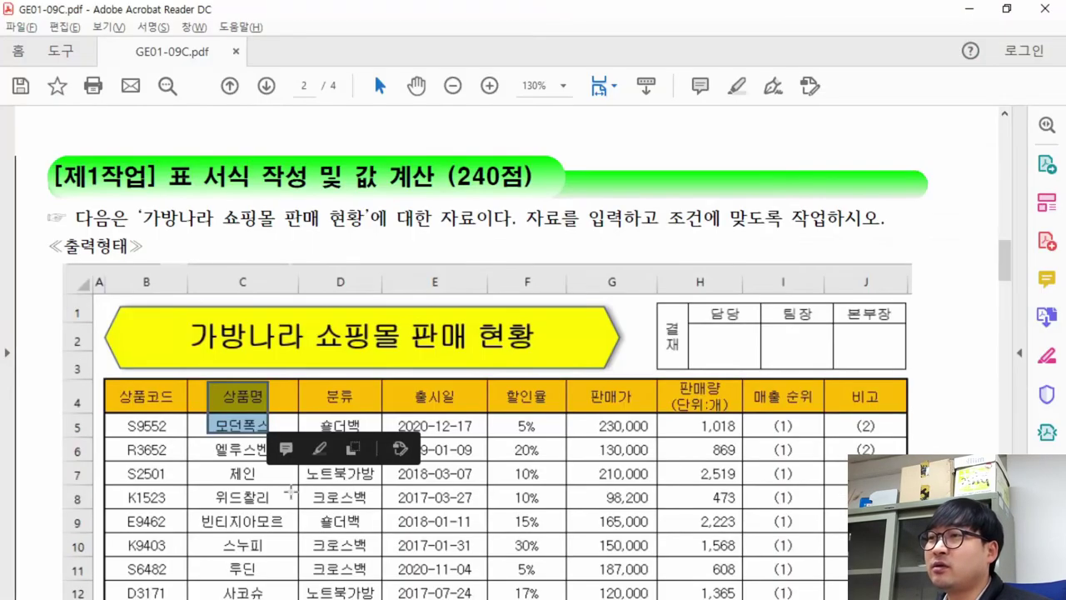
click(202, 525)
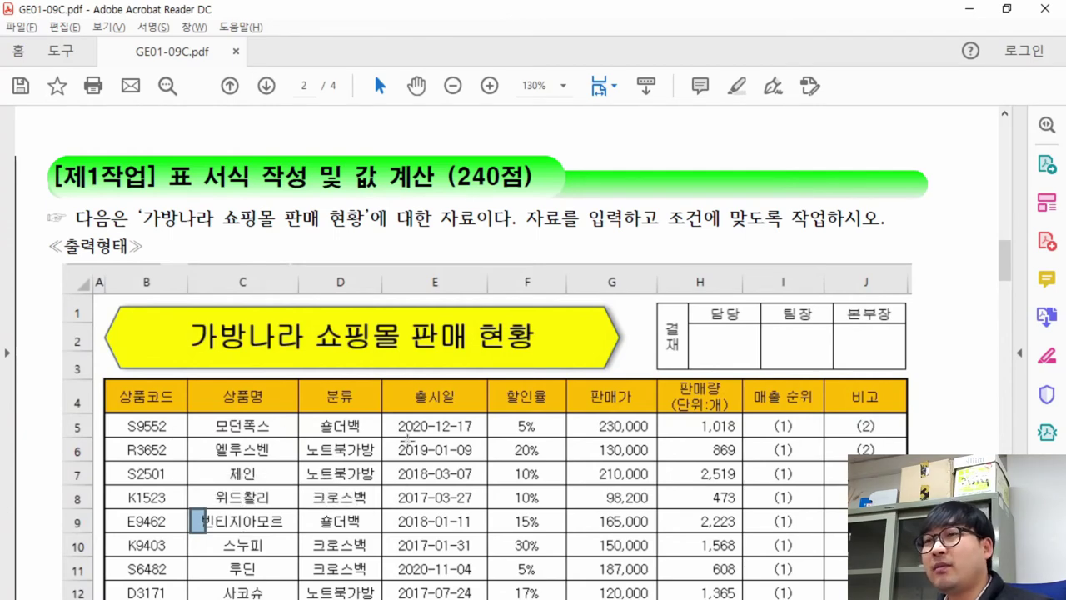
click(263, 427)
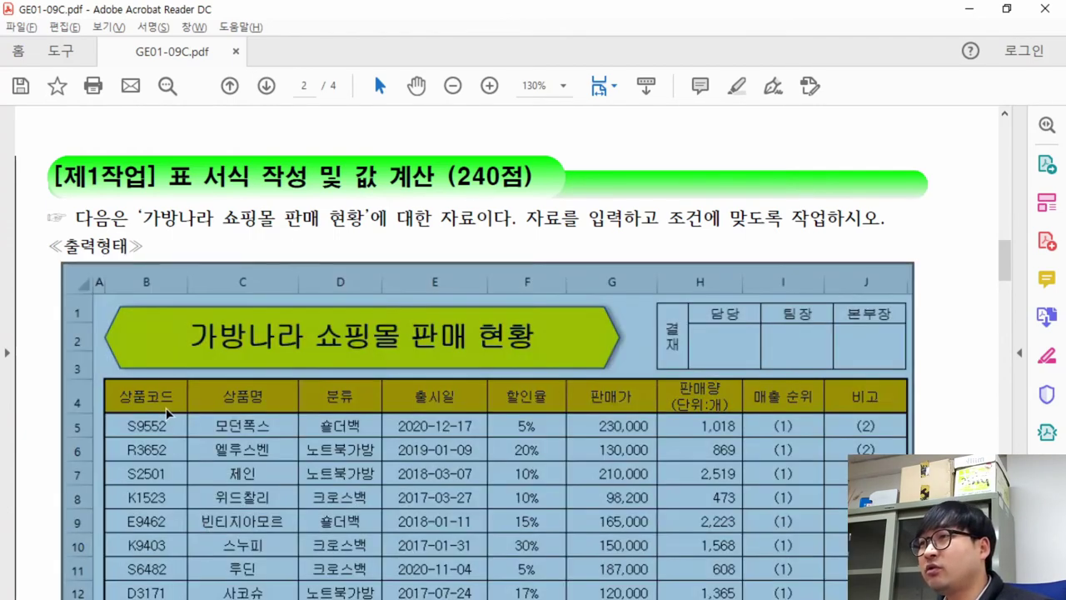
click(164, 413)
key(alt+Tab)
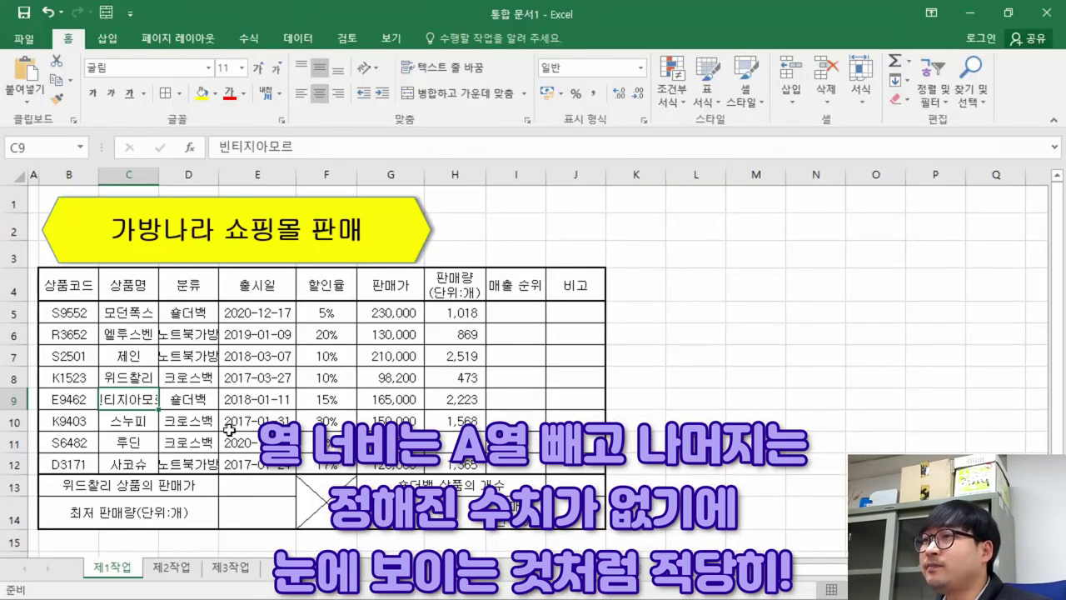
- Widen column B on the 제1작업 sheet and compare it with the column layout in the PDF sample
drag(96, 172, 115, 172)
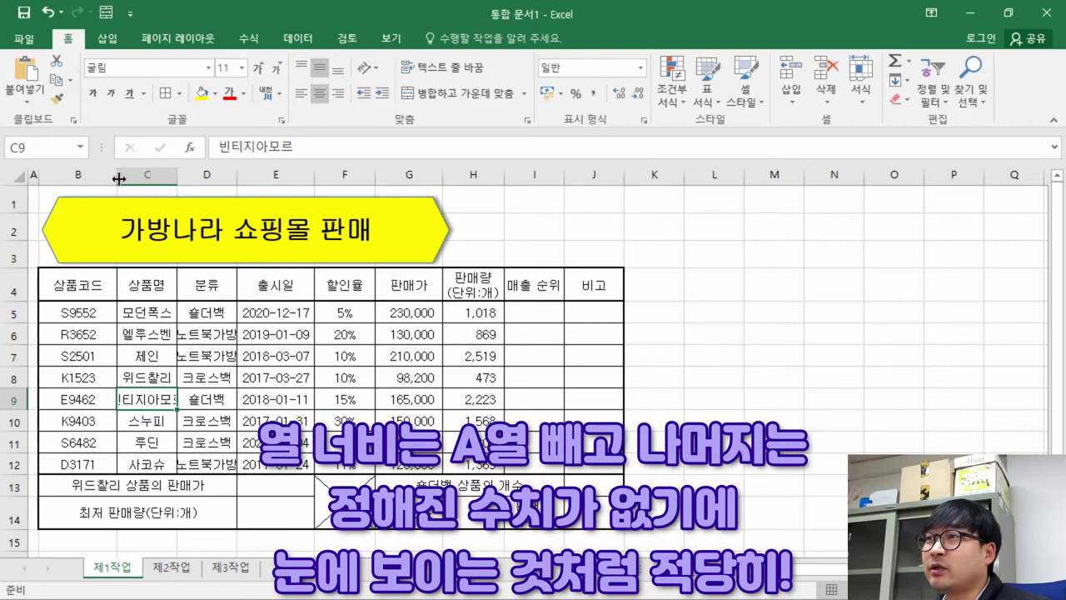
drag(117, 178, 248, 183)
key(alt+Tab)
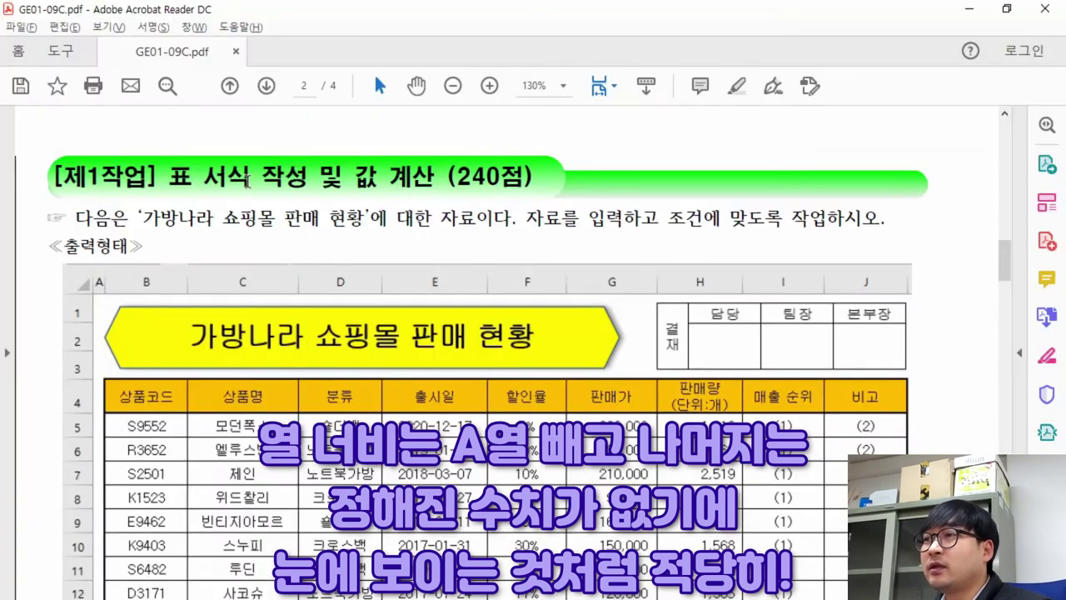
key(alt+Tab)
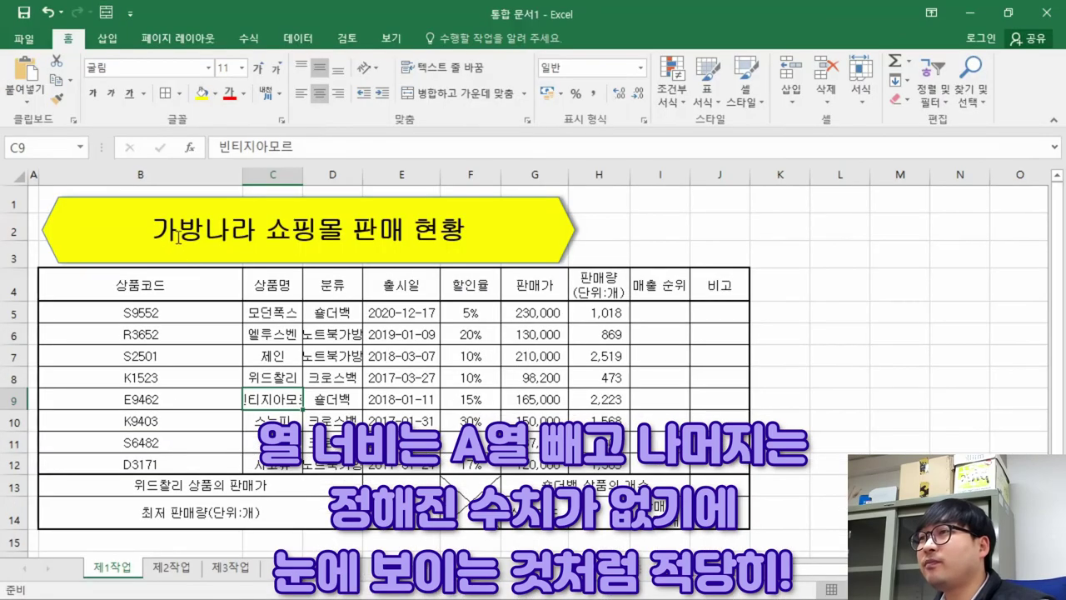
- Examine the 상품코드 column in the PDF sample and adjust the widths of columns B to J in Excel to match it
key(alt+Tab)
drag(114, 408, 192, 499)
key(alt+Tab)
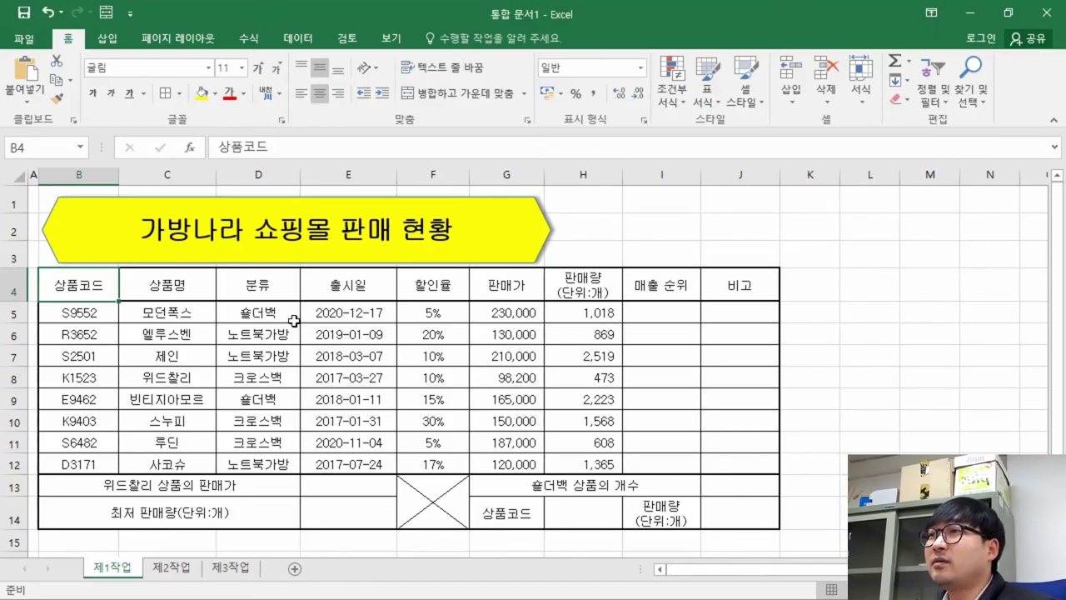
key(alt+Tab)
key(alt+Tab)
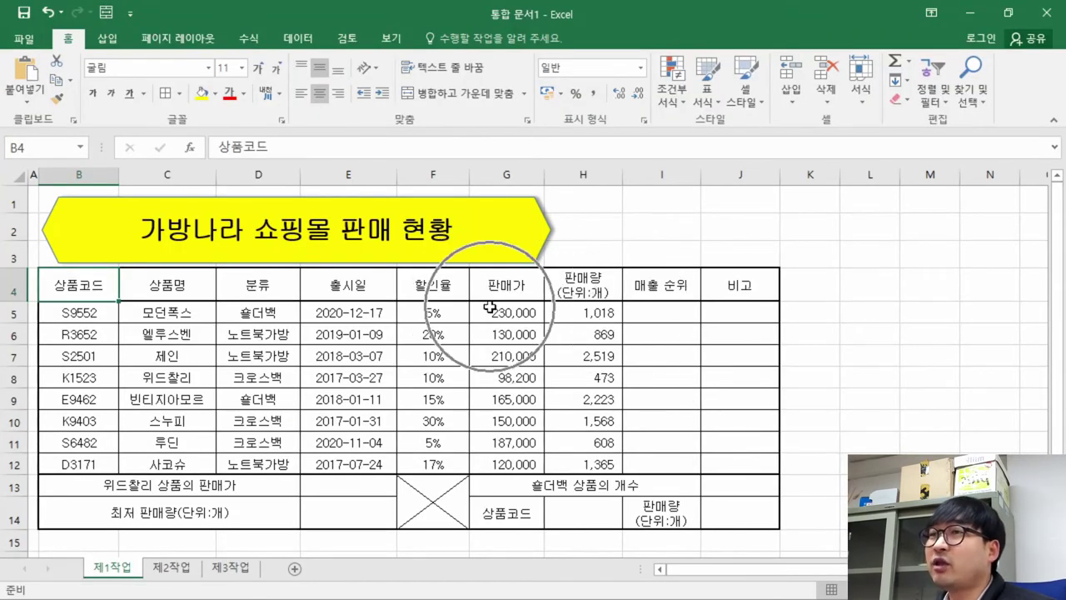
- Compare the title with the PDF sample, then nudge the hexagon up in Excel and reduce its height within rows 1 to 3
key(alt+Tab)
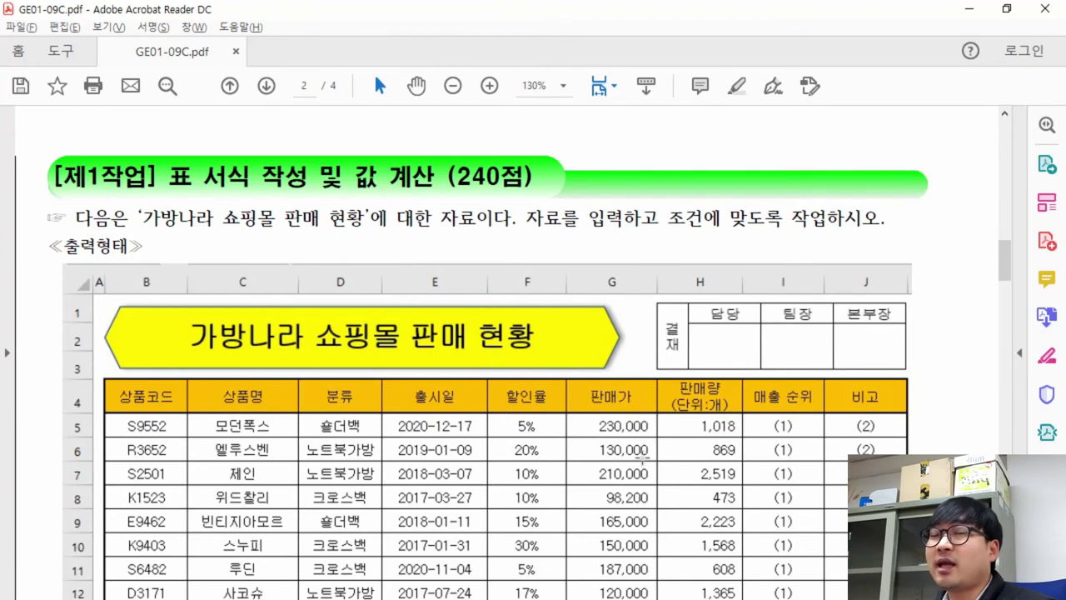
key(alt+Tab)
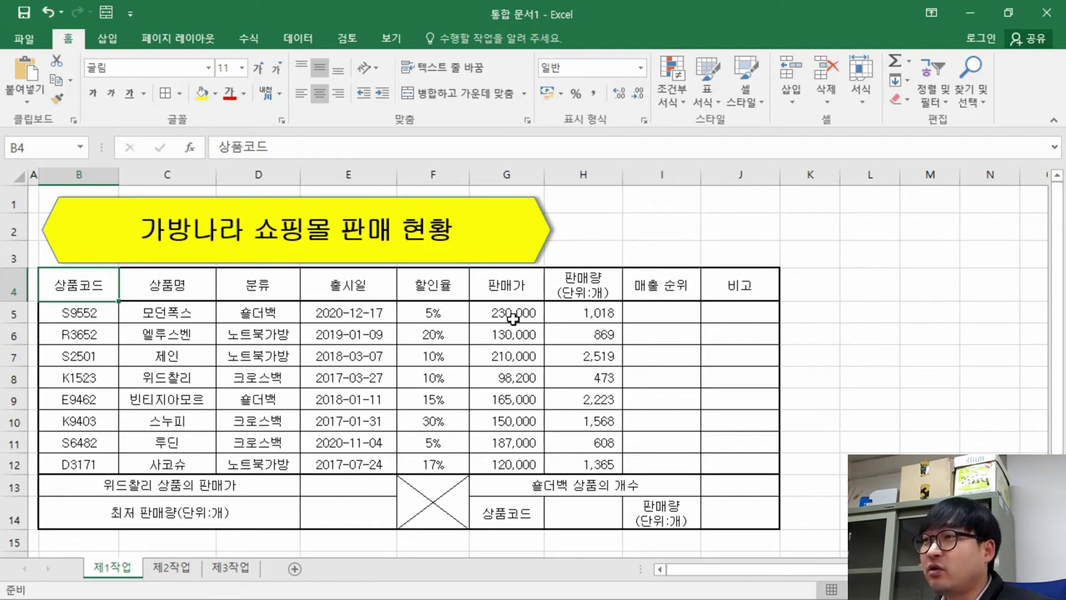
key(alt+Tab)
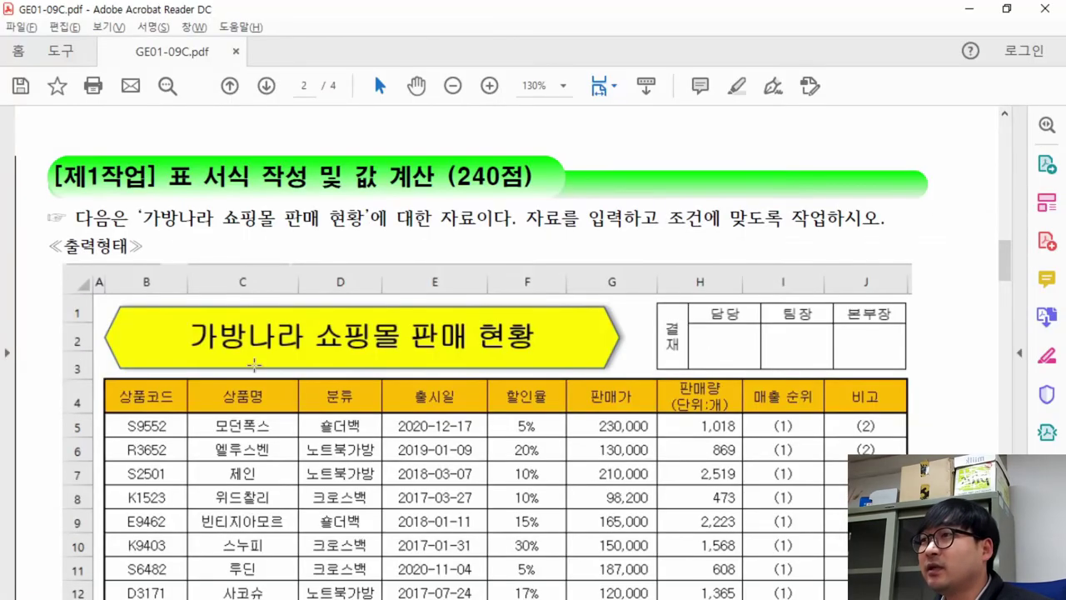
key(alt+Tab)
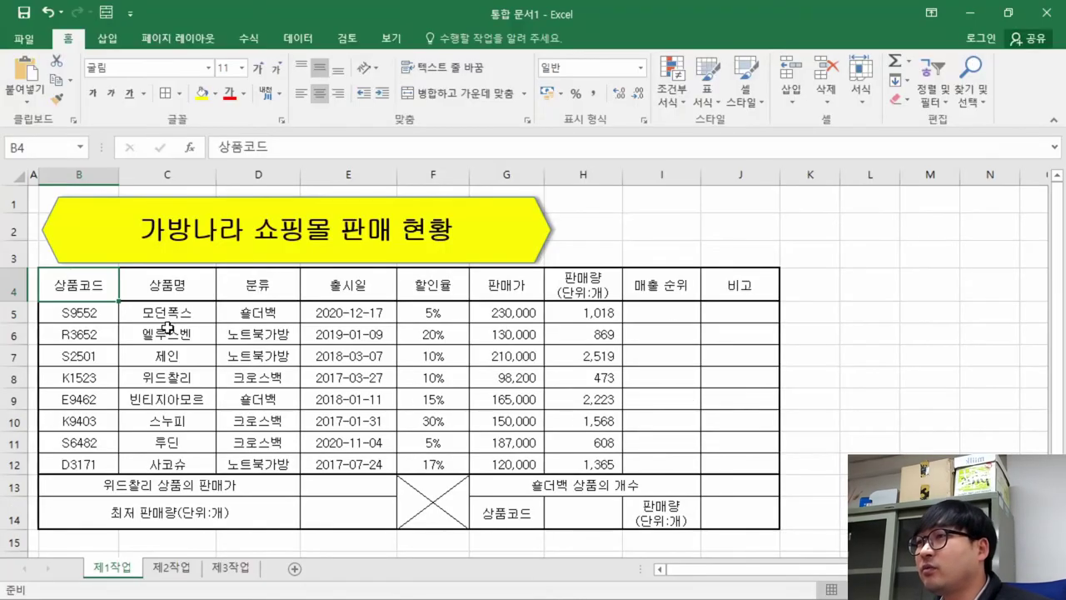
click(80, 251)
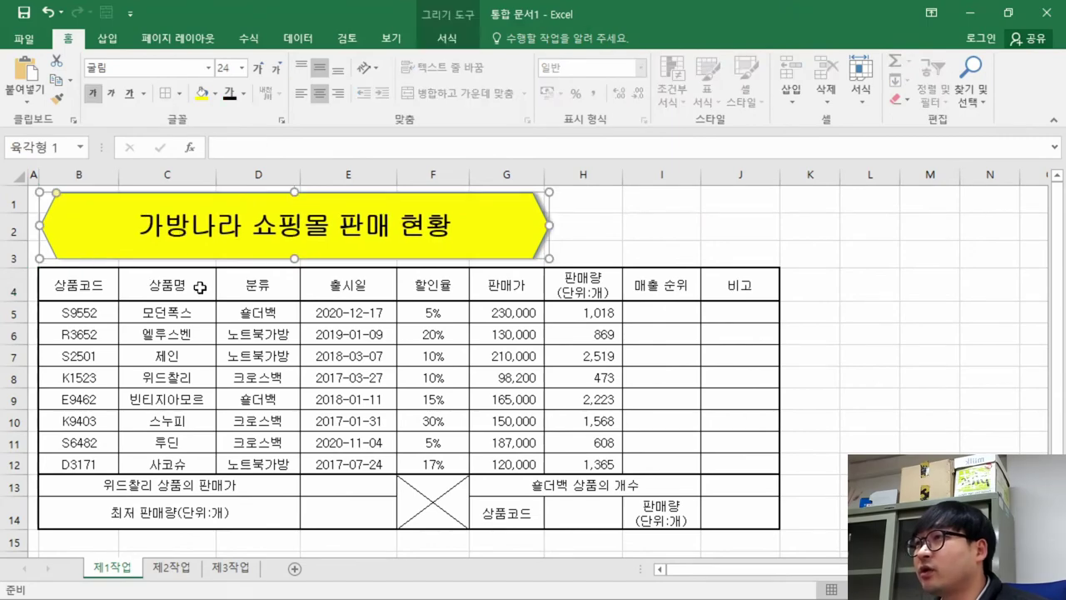
key(alt+Tab)
key(alt+Tab)
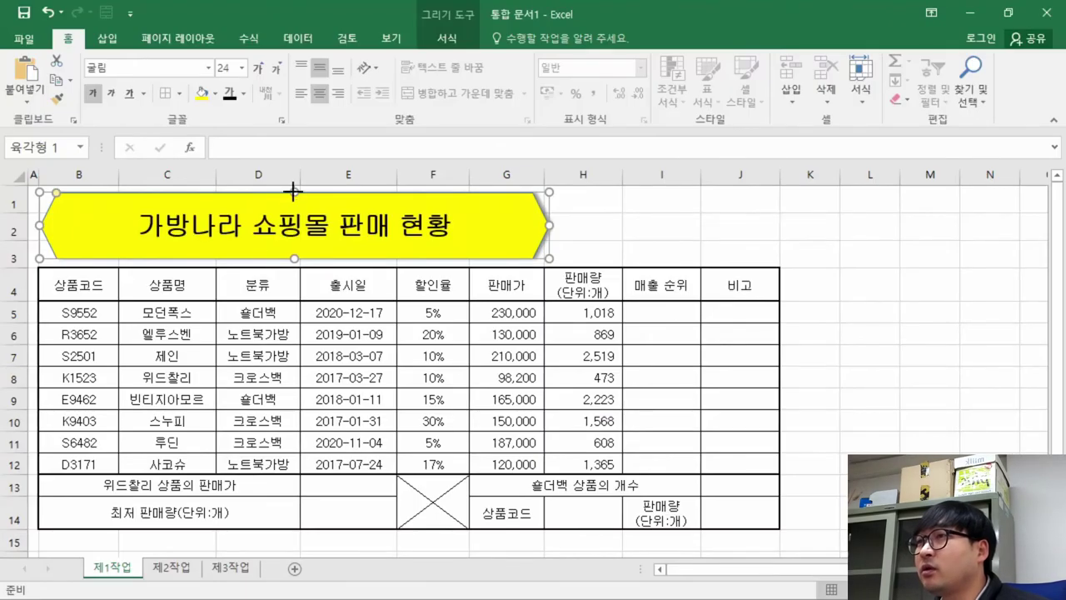
drag(290, 259, 293, 255)
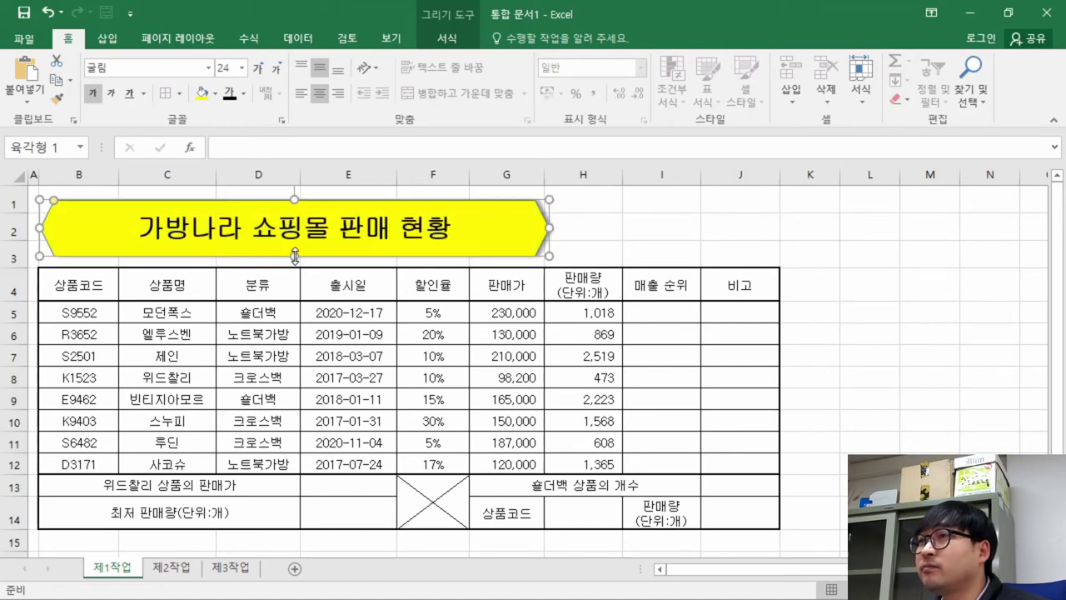
- Check the title's width in the PDF sample and narrow the hexagon in Excel to end around the middle of column G
key(alt+Tab)
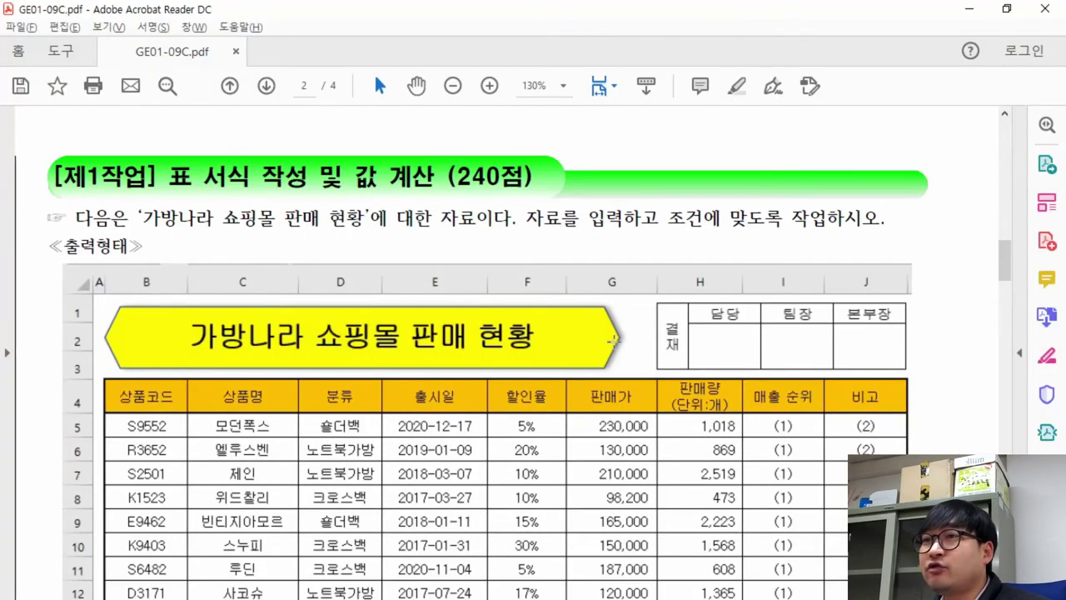
key(alt+Tab)
drag(554, 226, 506, 237)
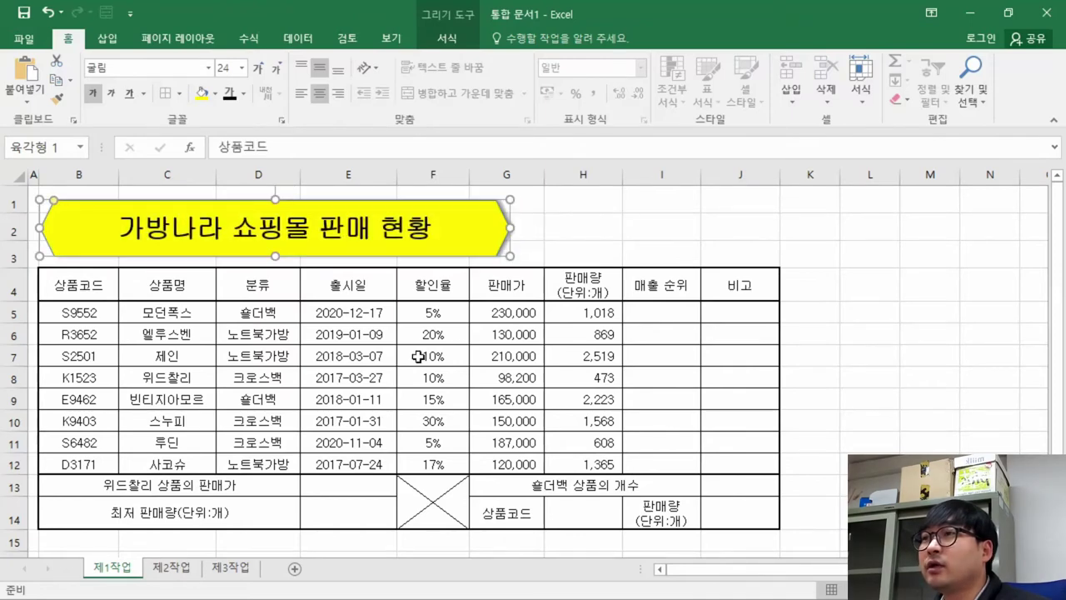
click(499, 418)
key(alt+Tab)
key(alt+Tab)
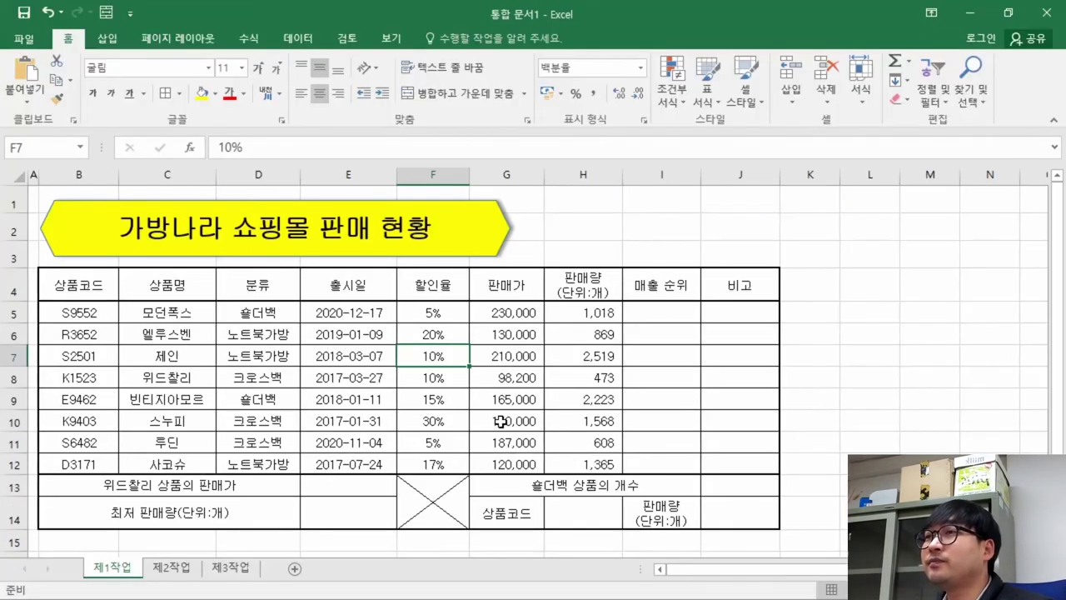
- Compare the title's height with the PDF sample and extend the hexagon's top edge slightly upward in Excel
key(alt+Tab)
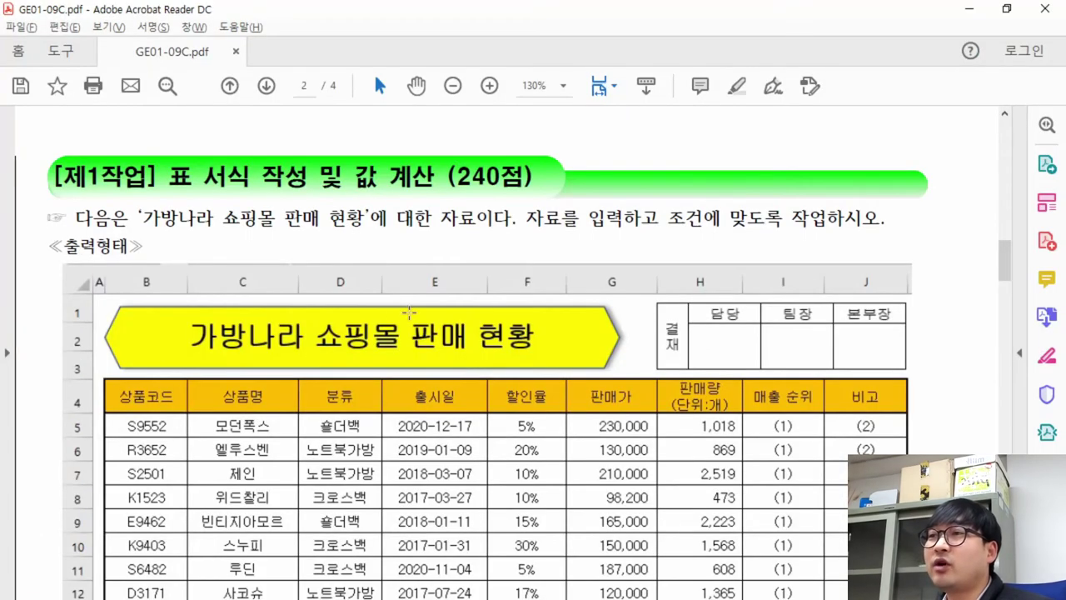
key(alt+Tab)
key(alt+Tab)
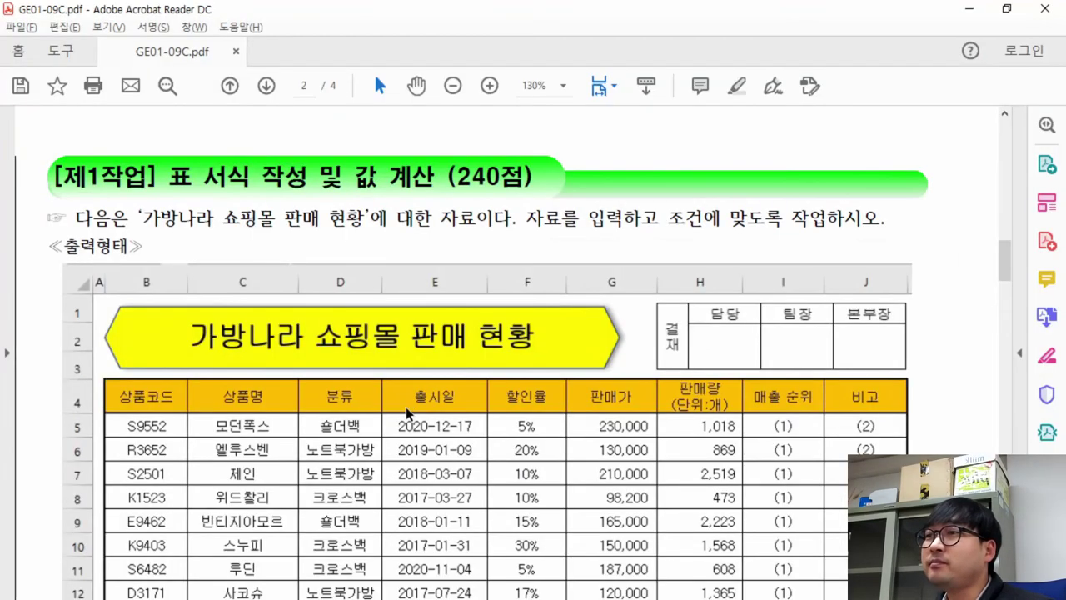
key(alt+Tab)
click(268, 210)
drag(275, 202, 276, 195)
- Examine the 결재 approval box in the PDF sample and the condition on creating it, pasting it as a picture and deleting the original
key(alt+Tab)
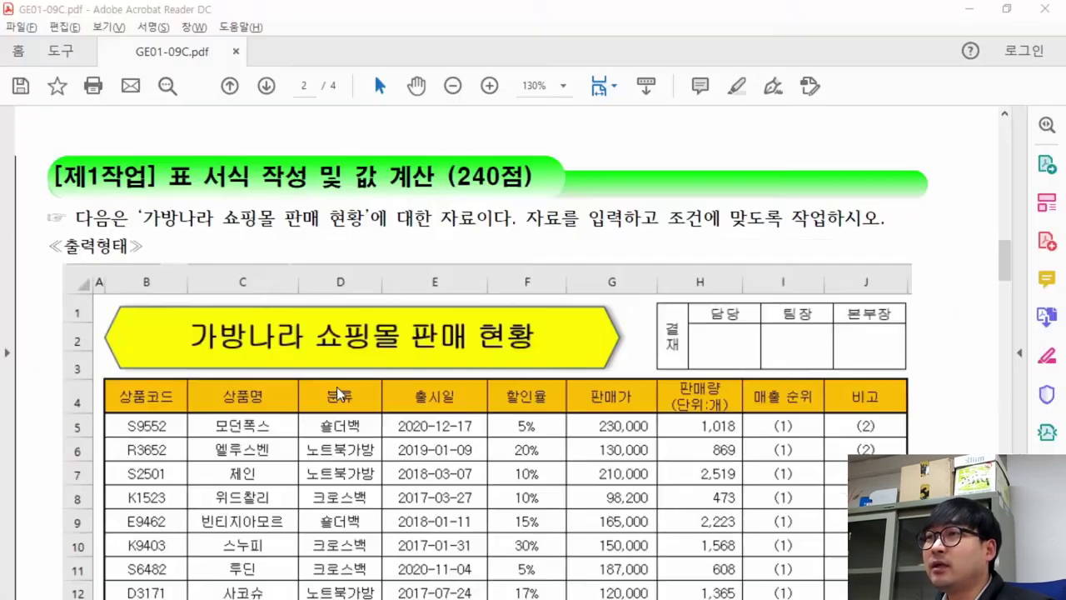
scroll(388, 425, down, 8)
drag(141, 386, 325, 393)
key(alt+Tab)
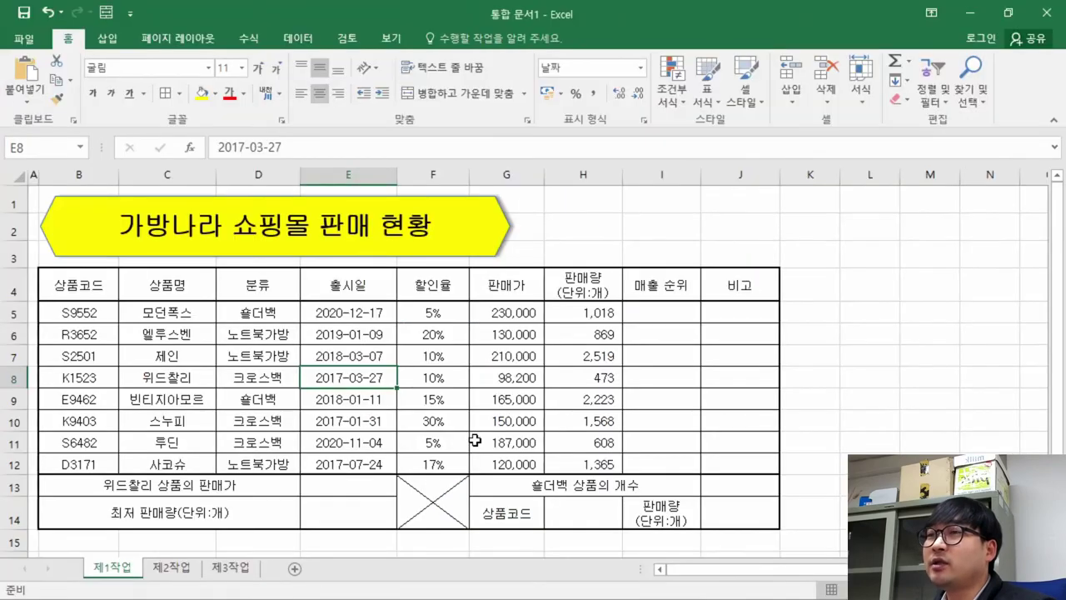
key(alt+Tab)
scroll(508, 435, up, 6)
drag(644, 296, 914, 377)
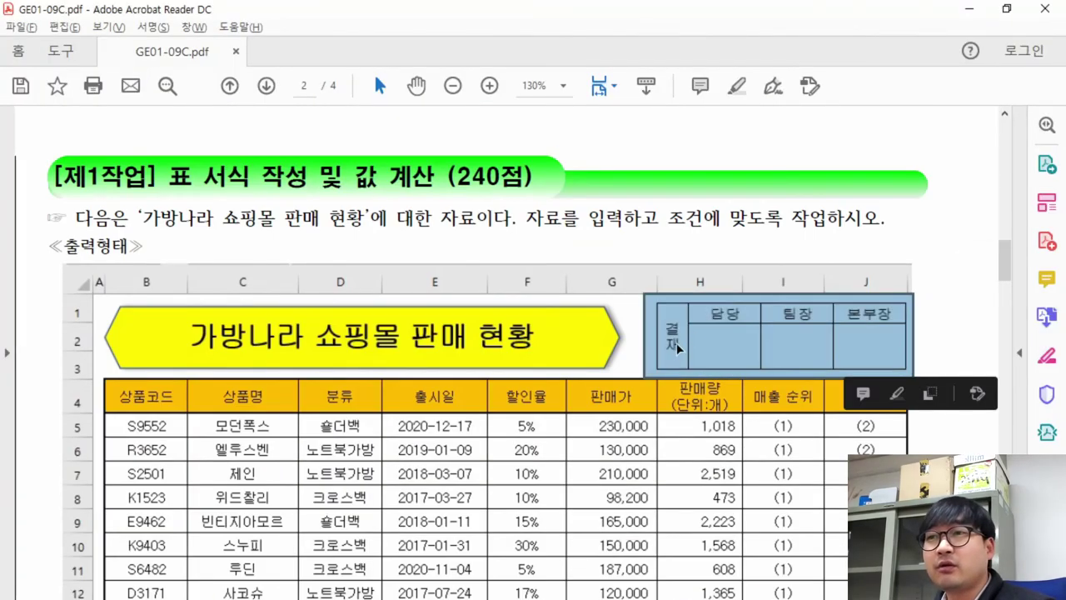
scroll(676, 342, down, 10)
drag(138, 469, 298, 472)
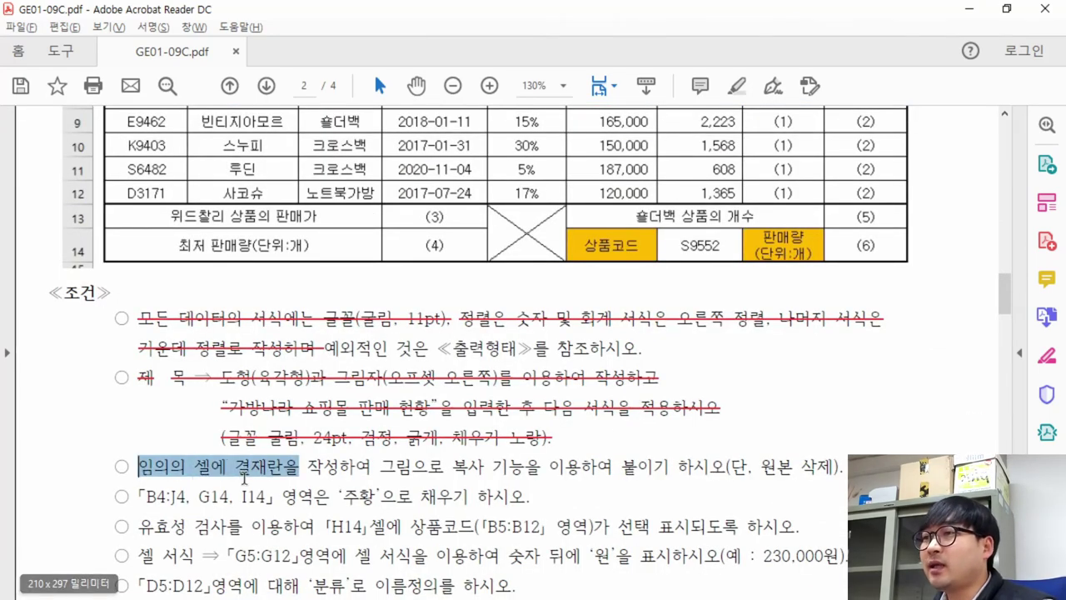
click(303, 471)
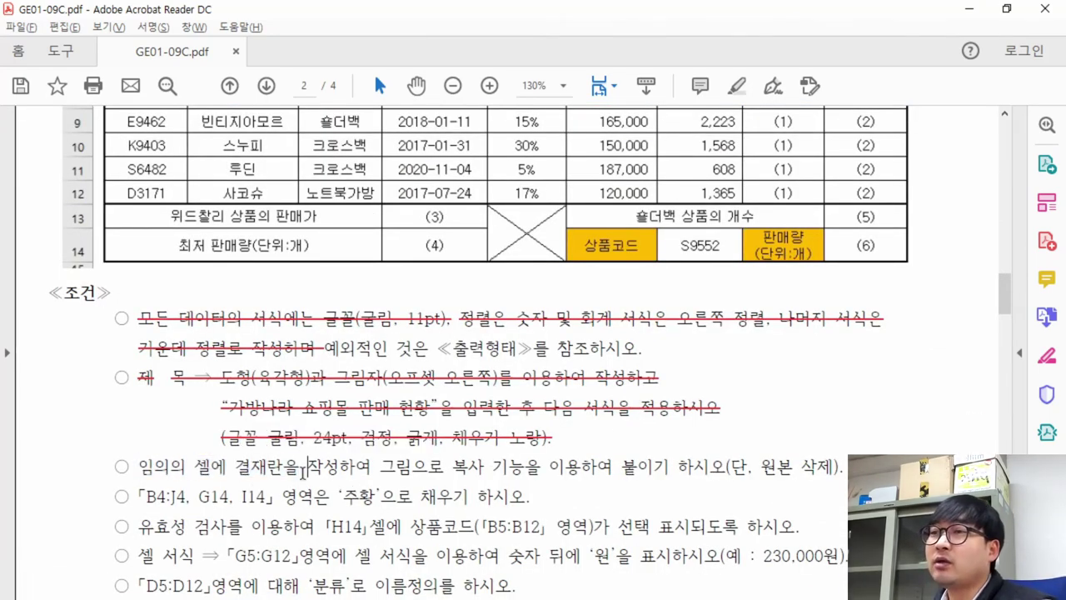
drag(764, 472, 840, 471)
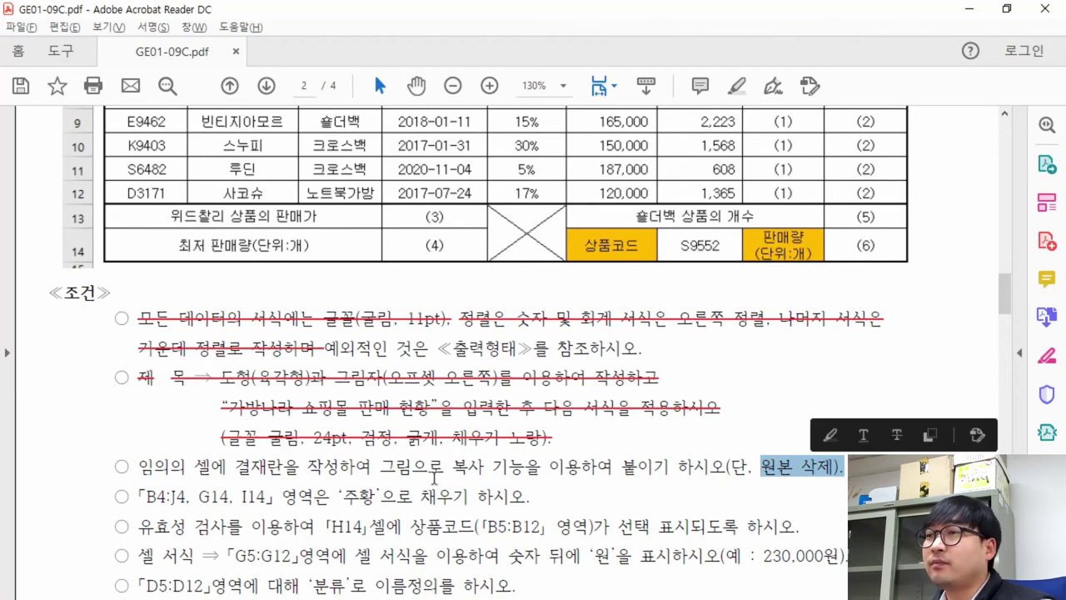
drag(138, 469, 225, 472)
drag(764, 472, 839, 472)
key(alt+Tab)
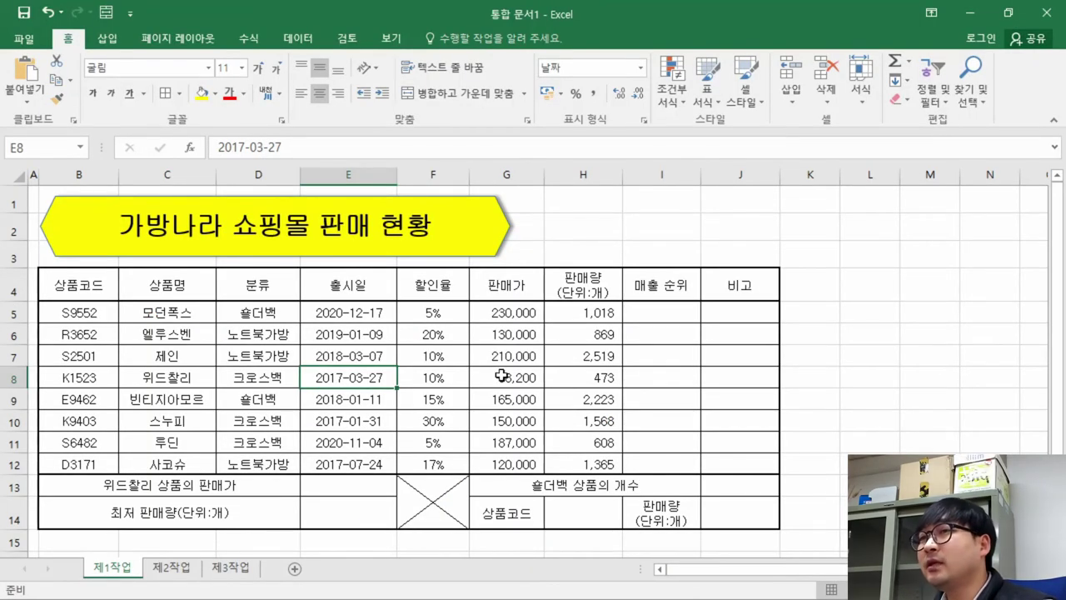
- Look over the empty cells around the table on the 제1작업 sheet as possible places for the approval box
click(896, 325)
click(721, 230)
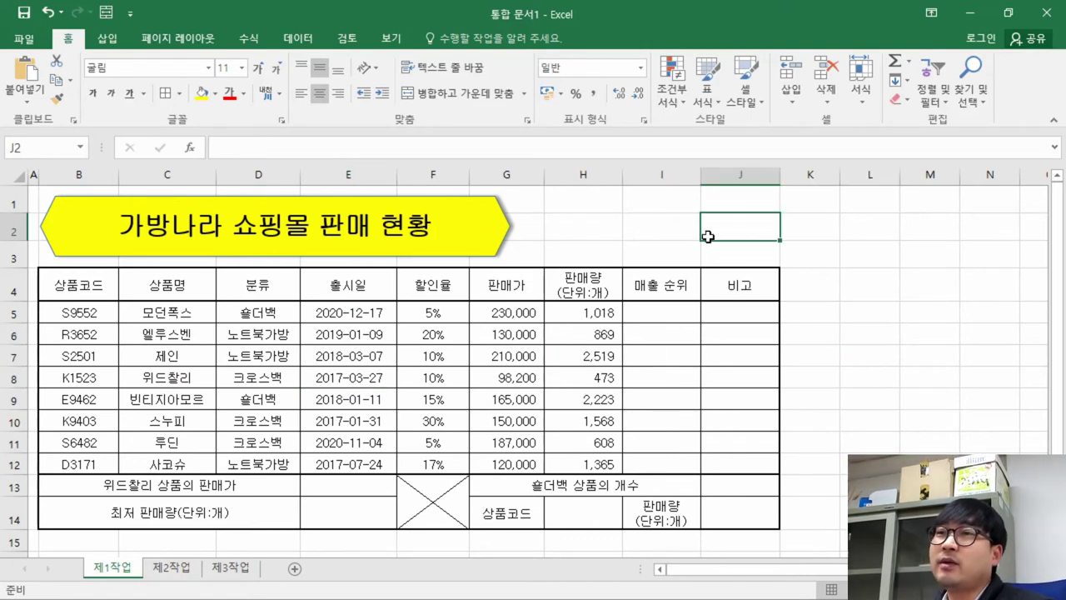
scroll(614, 388, down, 2)
click(433, 448)
click(866, 421)
key(Up)
key(Up)
key(Up)
key(Up)
key(Up)
key(Up)
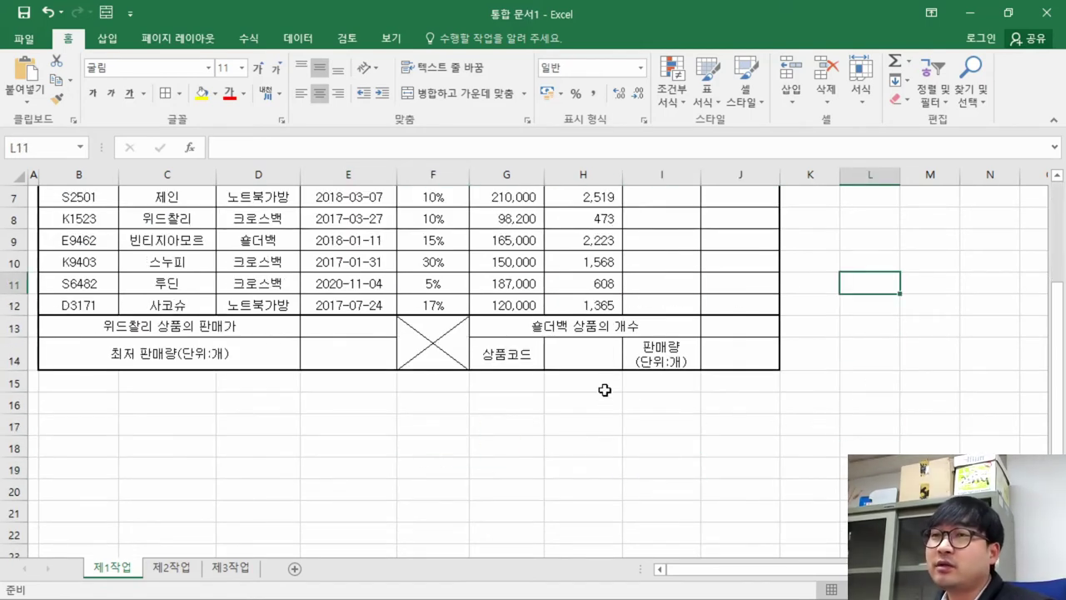
scroll(604, 389, up, 2)
click(595, 204)
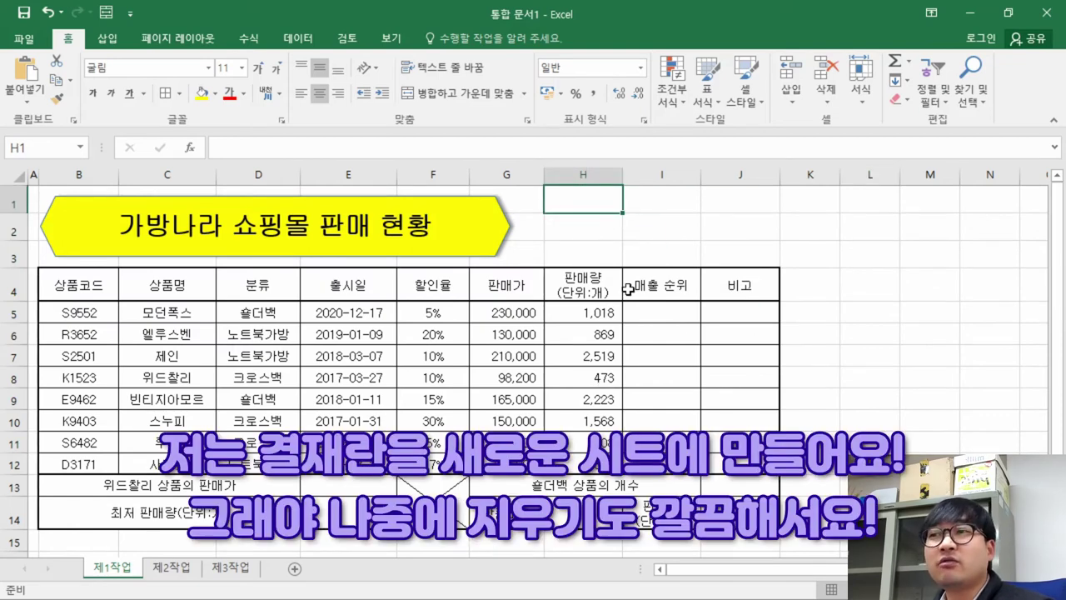
- Insert a new worksheet after 제1작업 and check the approval box's layout in the PDF sample
click(295, 569)
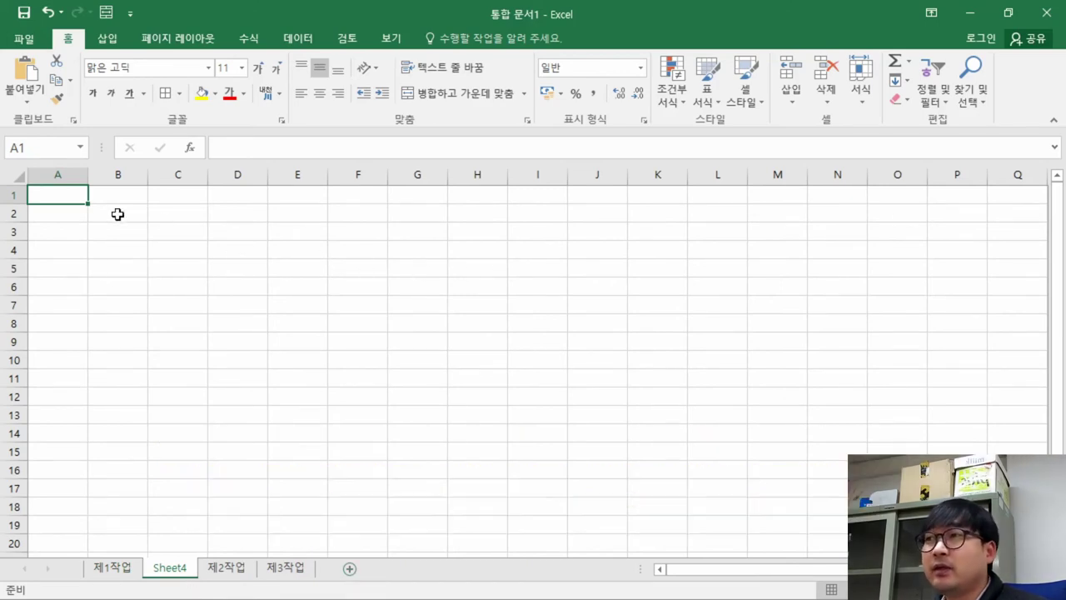
key(alt+Tab)
scroll(691, 450, up, 4)
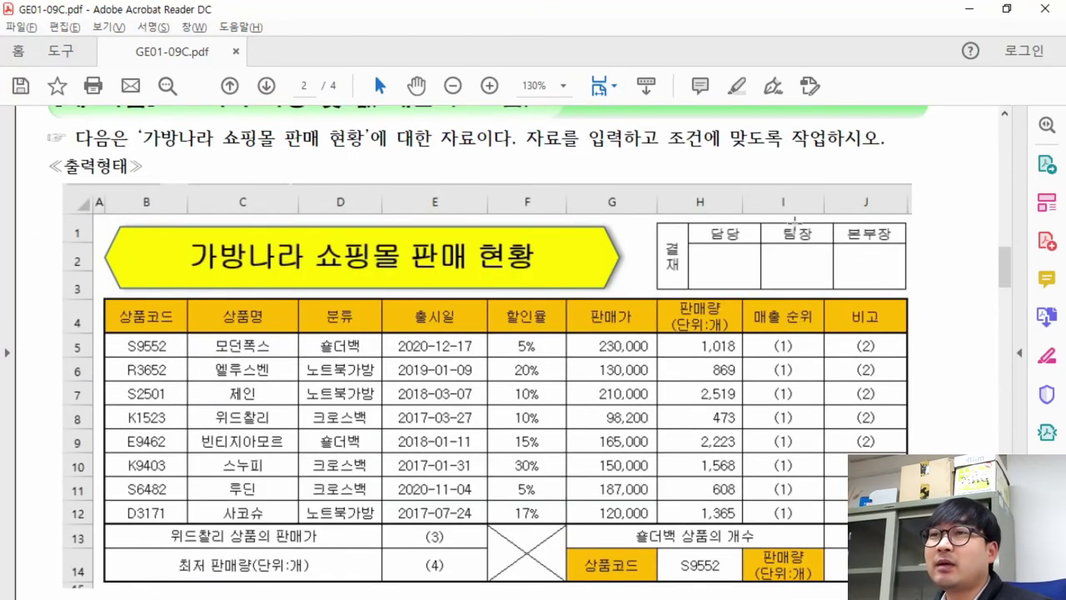
key(alt+Tab)
- Enter the approval box labels 결재, 담당, 팀장 and 본부장 in cells B3 to E3 of the new sheet
click(117, 213)
key(Down)
text(결재)
key(Tab)
text(담ㄷ)
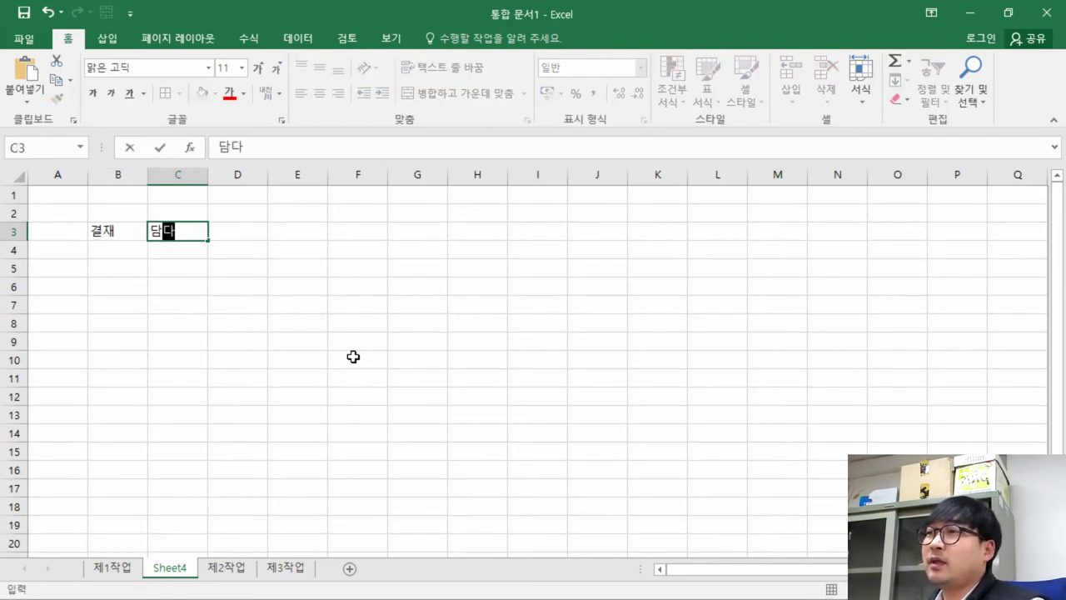
text(ㅏㅇ)
key(Tab)
text(ㄷㅣㅁㅈㅏㅇ)
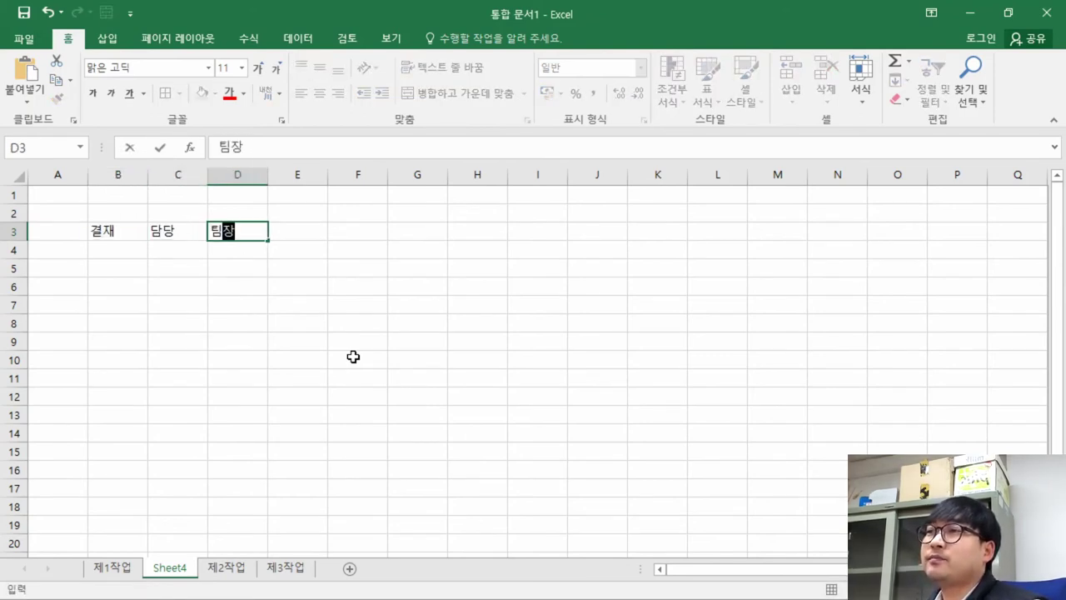
key(Tab)
text(ㄱ)
key(BackSpace)
text(ㅂㅗㄴㅂㅜㅈㅏㅇ)
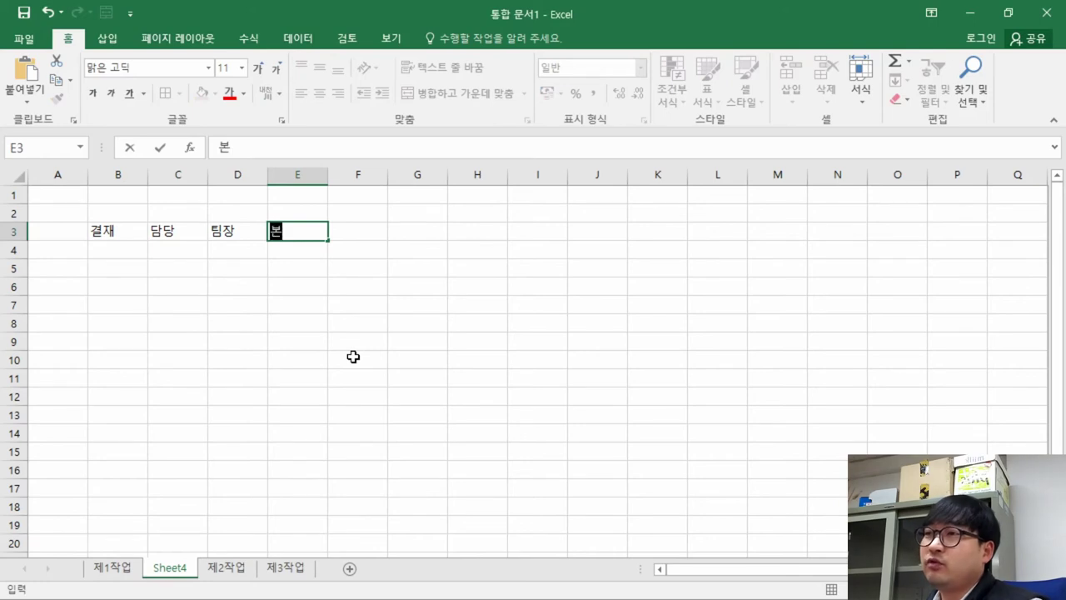
key(Return)
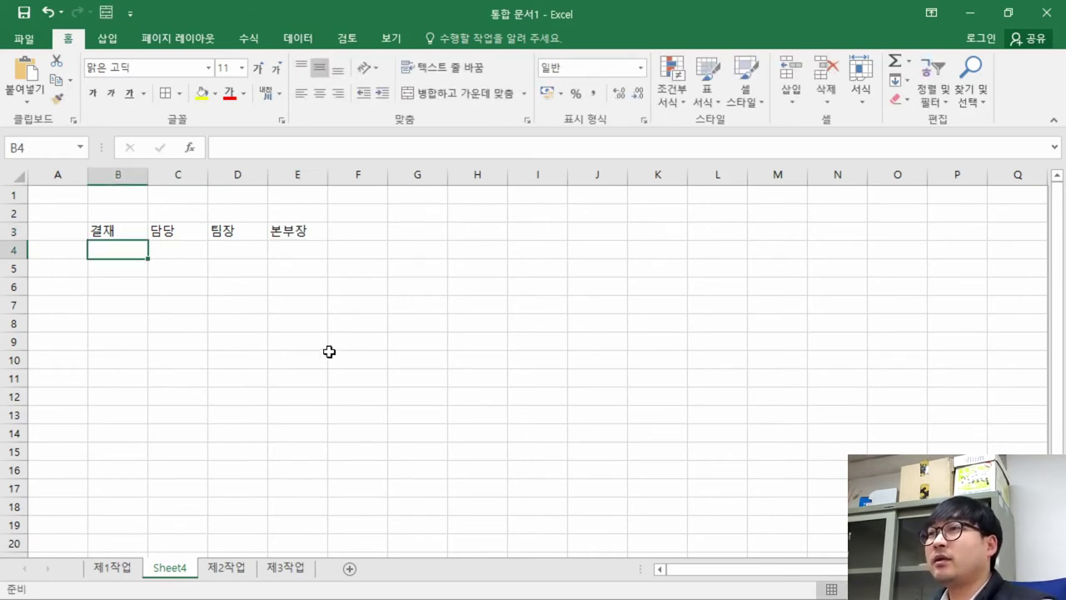
- Check the signature cells in the PDF sample and increase row 4's height to more than double on the new sheet
key(alt+Tab)
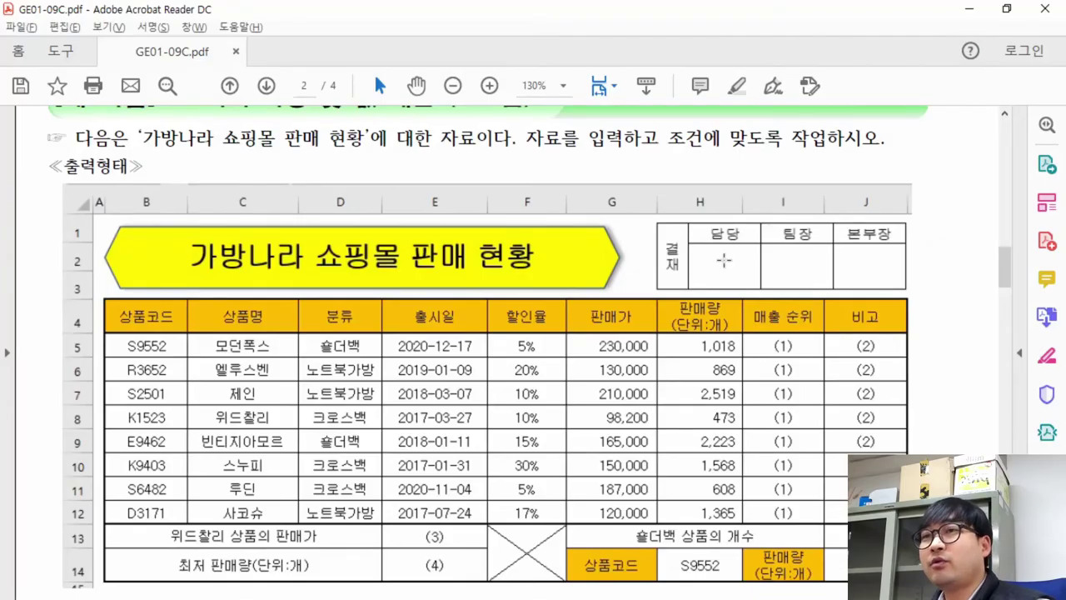
key(alt+Tab)
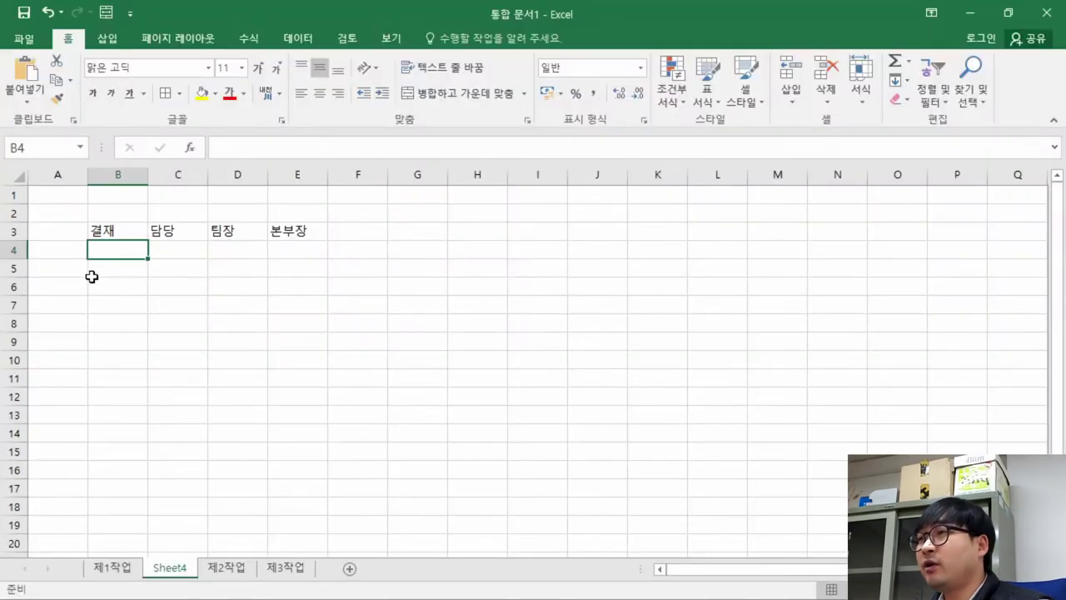
drag(20, 259, 17, 284)
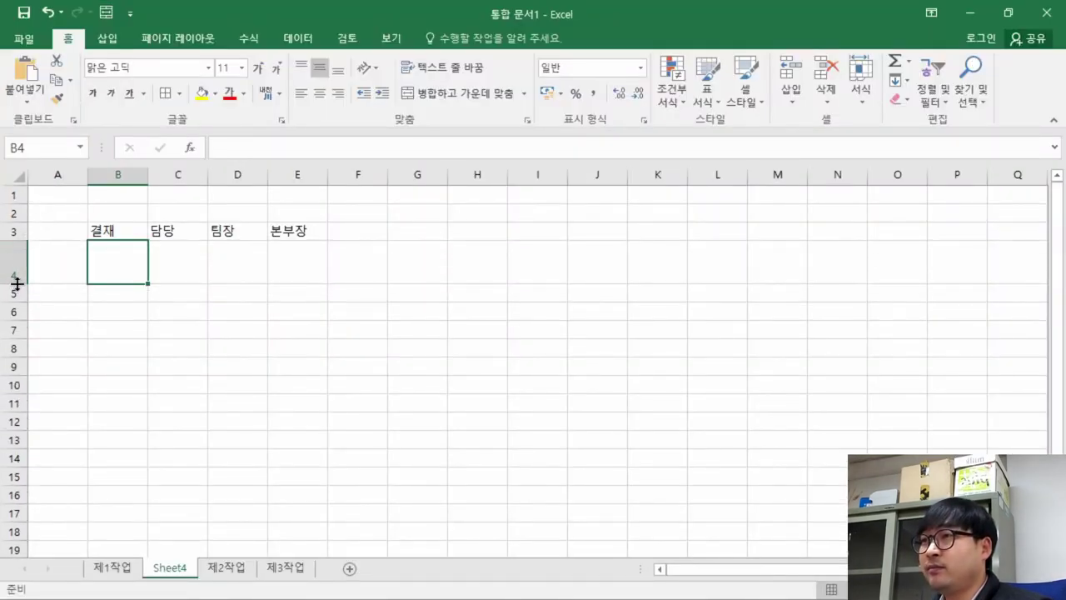
- Merge and center cells B3:B4 containing 결재, and compare the cell with the PDF sample
key(alt+Tab)
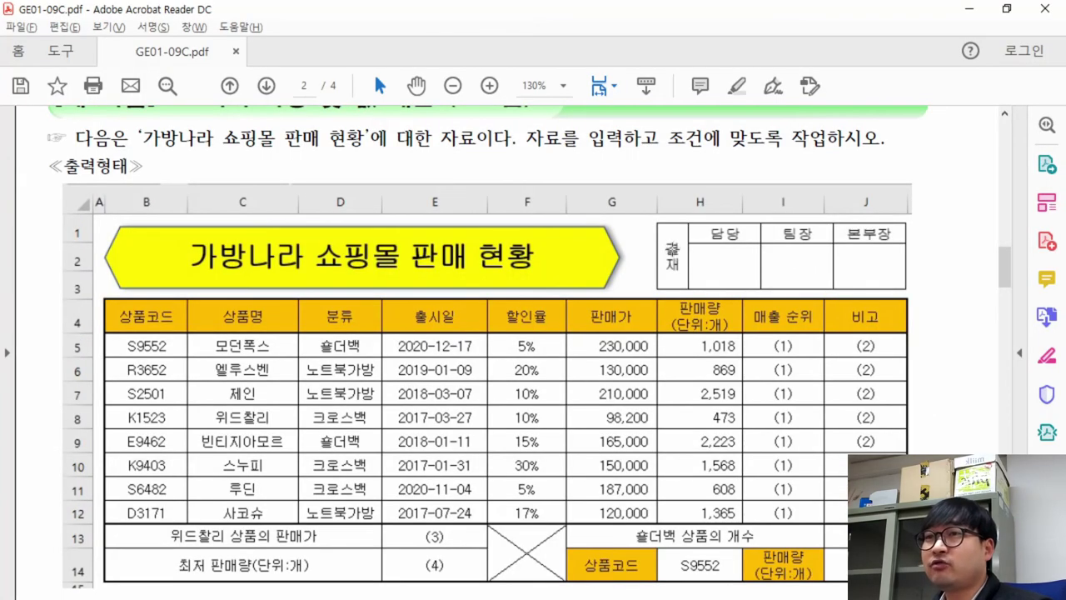
key(alt+Tab)
drag(104, 230, 108, 254)
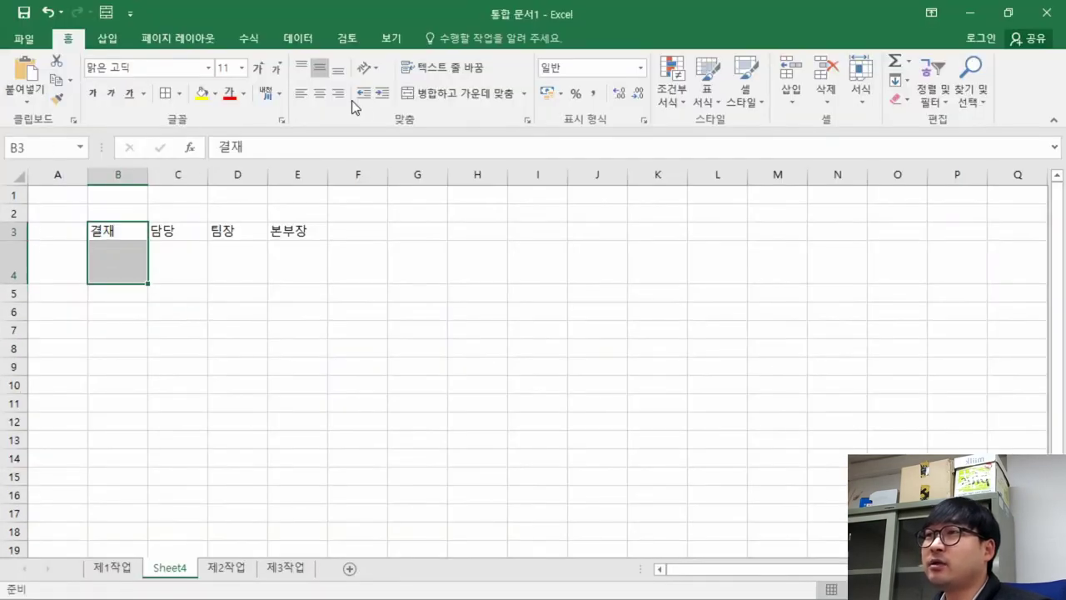
click(448, 90)
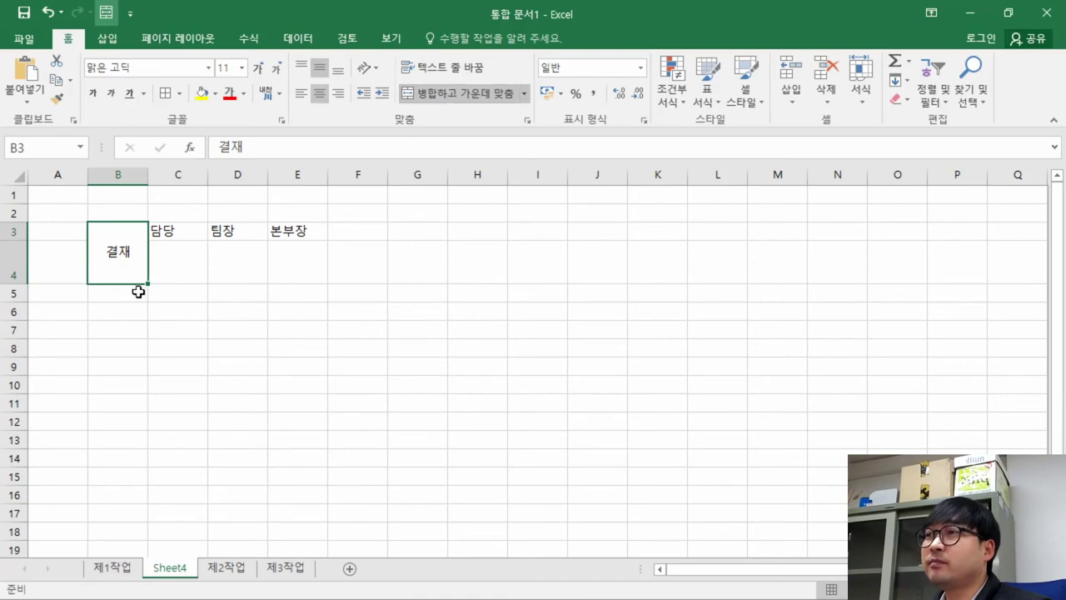
key(alt+Tab)
key(alt+Tab)
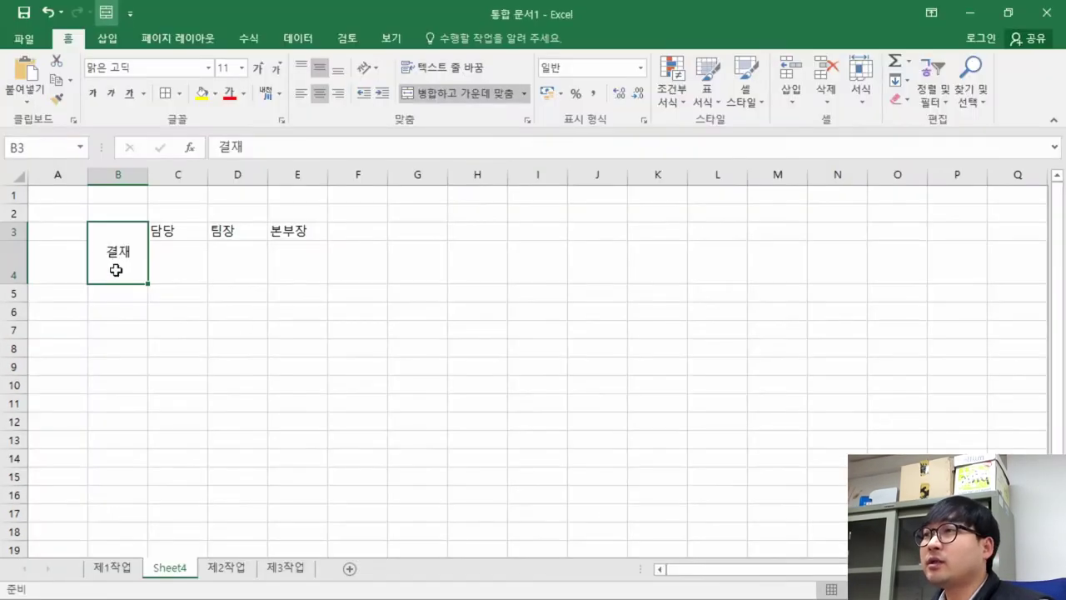
- Make the text 결재 vertical in its merged cell and narrow column B to match the PDF sample's proportions
click(372, 73)
click(392, 129)
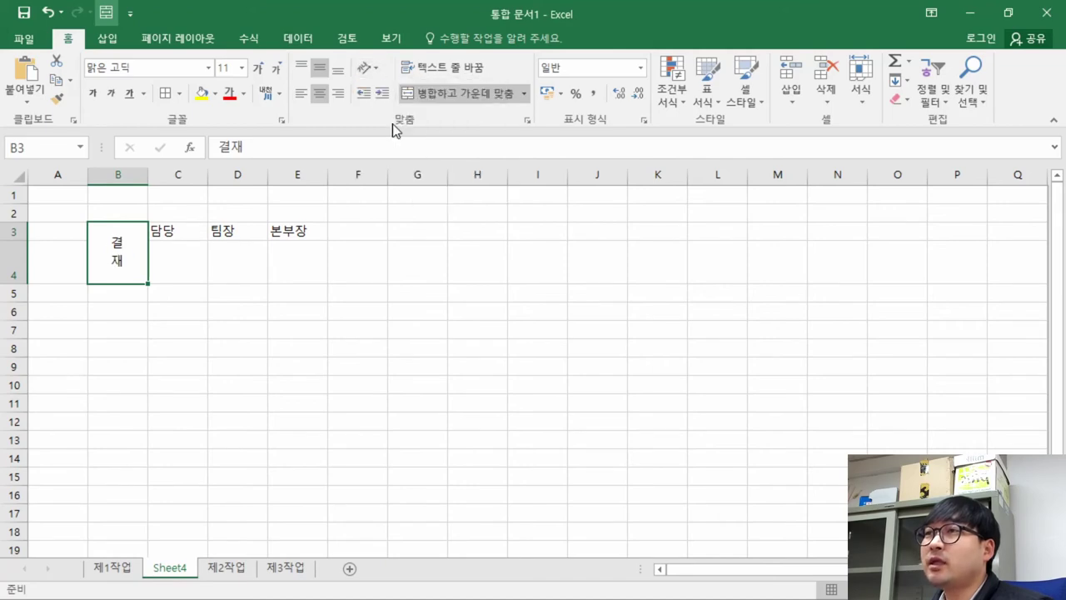
key(alt+Tab)
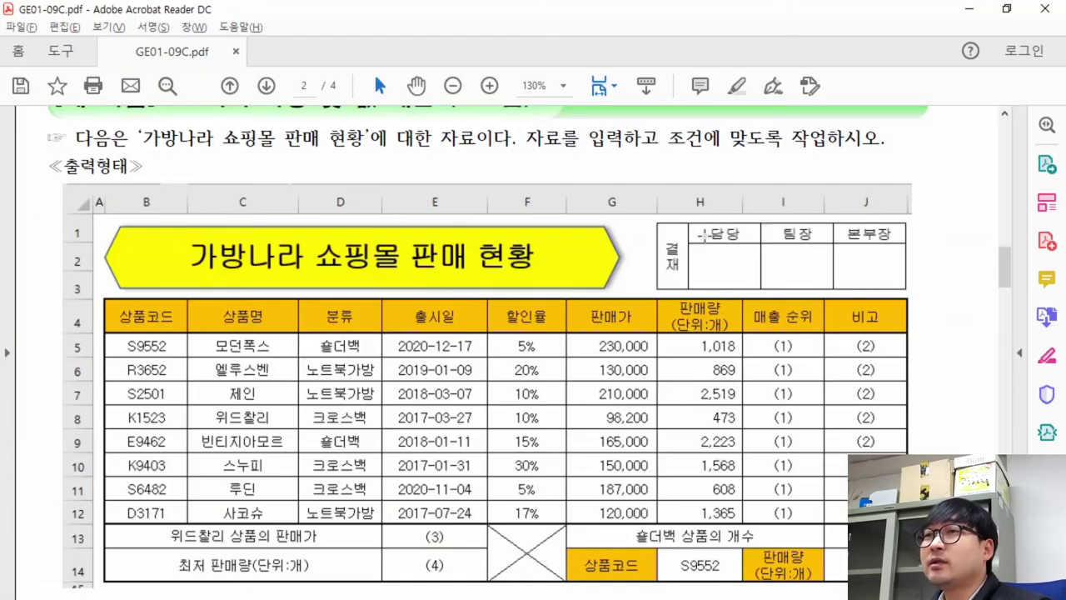
key(alt+Tab)
drag(149, 170, 114, 175)
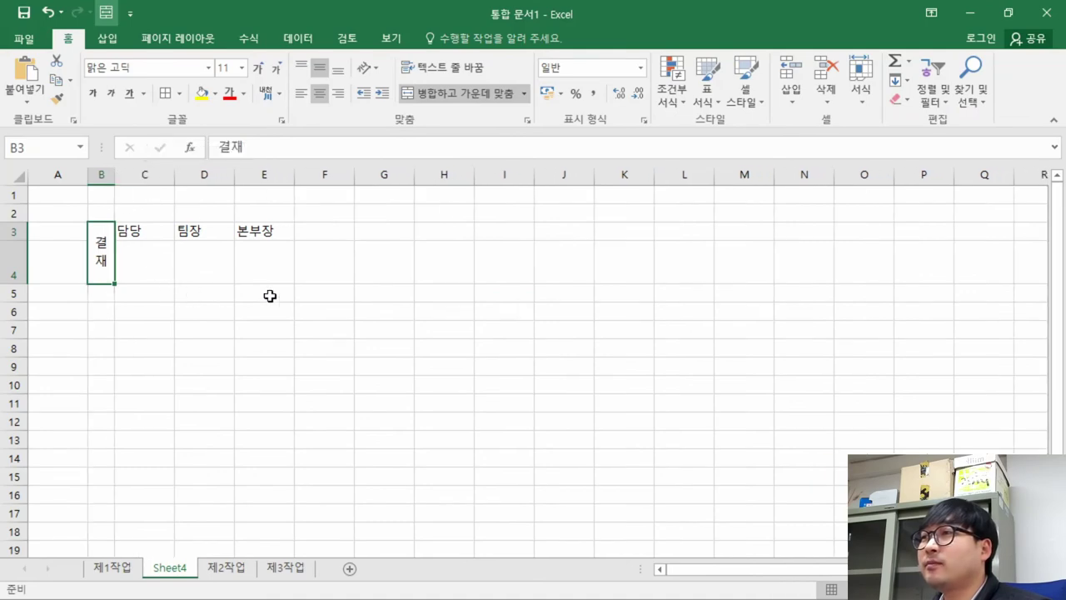
click(361, 274)
- Center the labels 담당, 팀장 and 본부장 horizontally in cells C3:E3, following the PDF sample
key(alt+Tab)
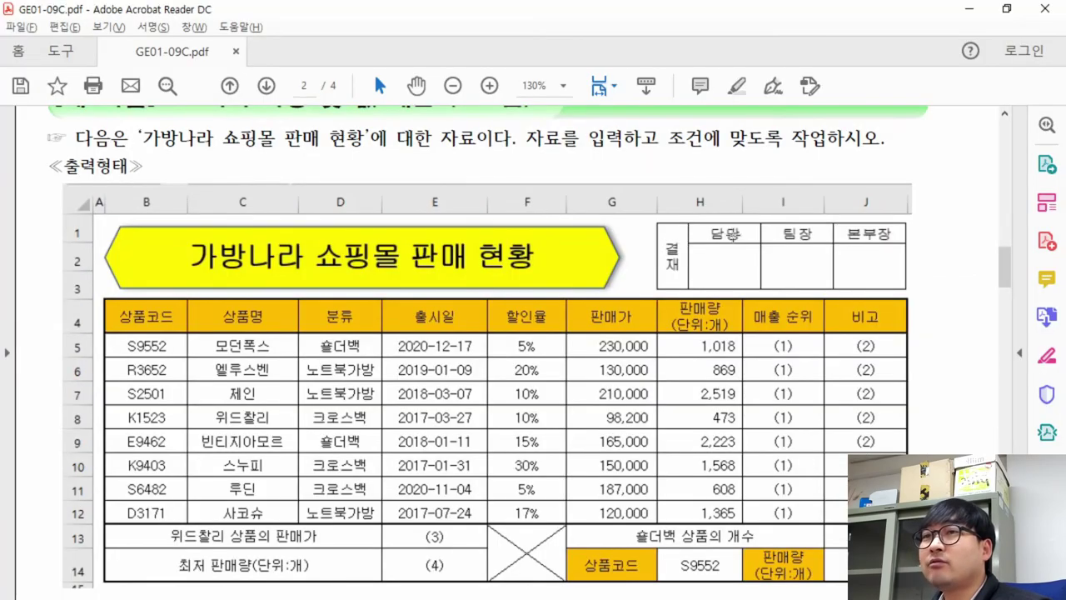
key(alt+Tab)
drag(130, 230, 258, 231)
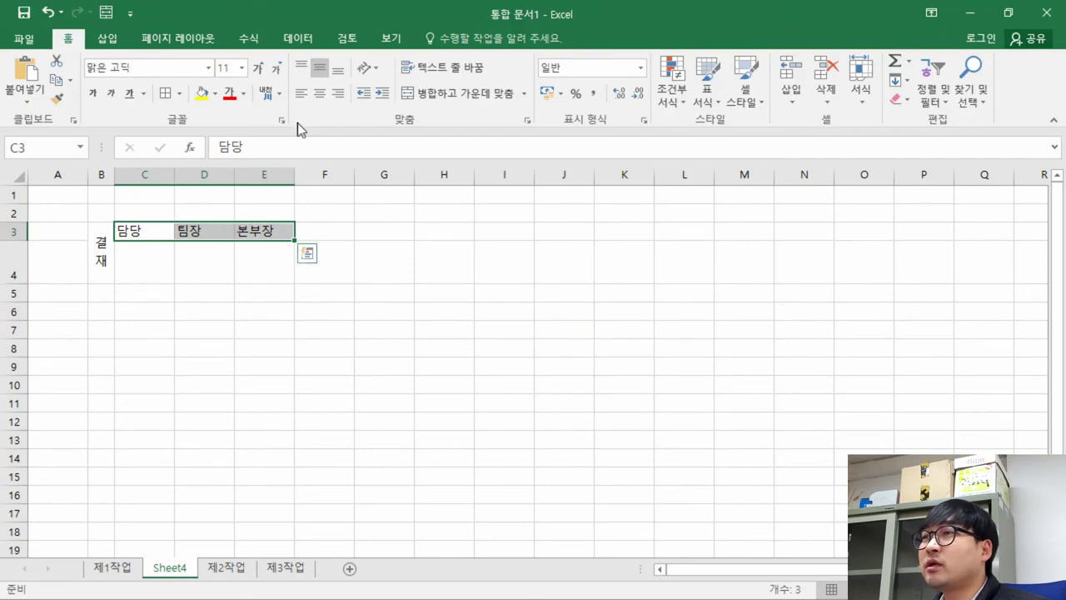
click(319, 92)
- Apply all borders (모든 테두리) to the approval box range B3:E4, as in the PDF sample
key(alt+Tab)
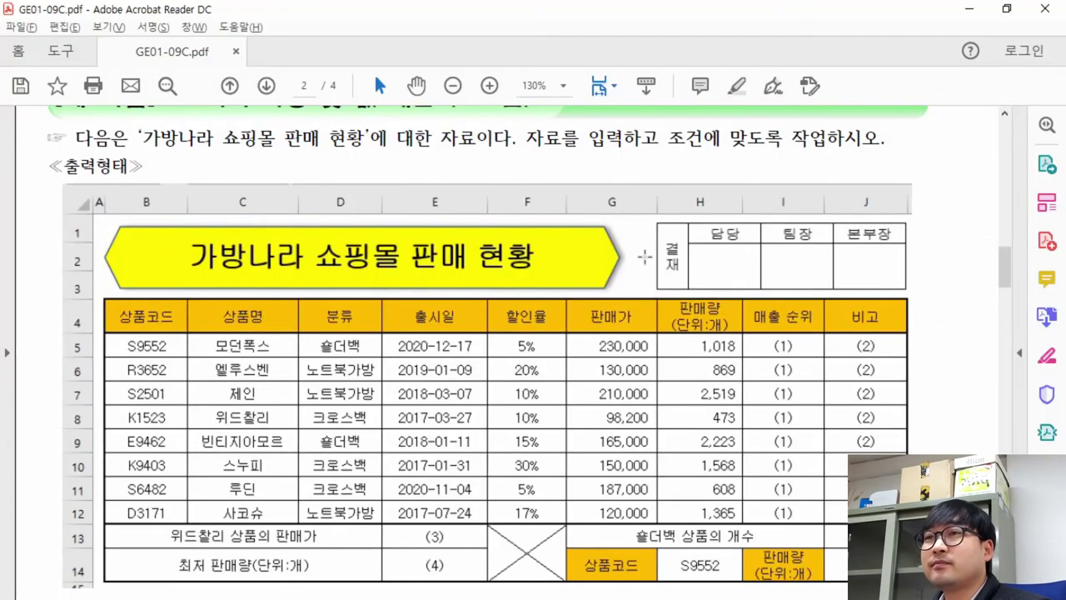
key(alt+Tab)
drag(100, 249, 267, 265)
click(179, 93)
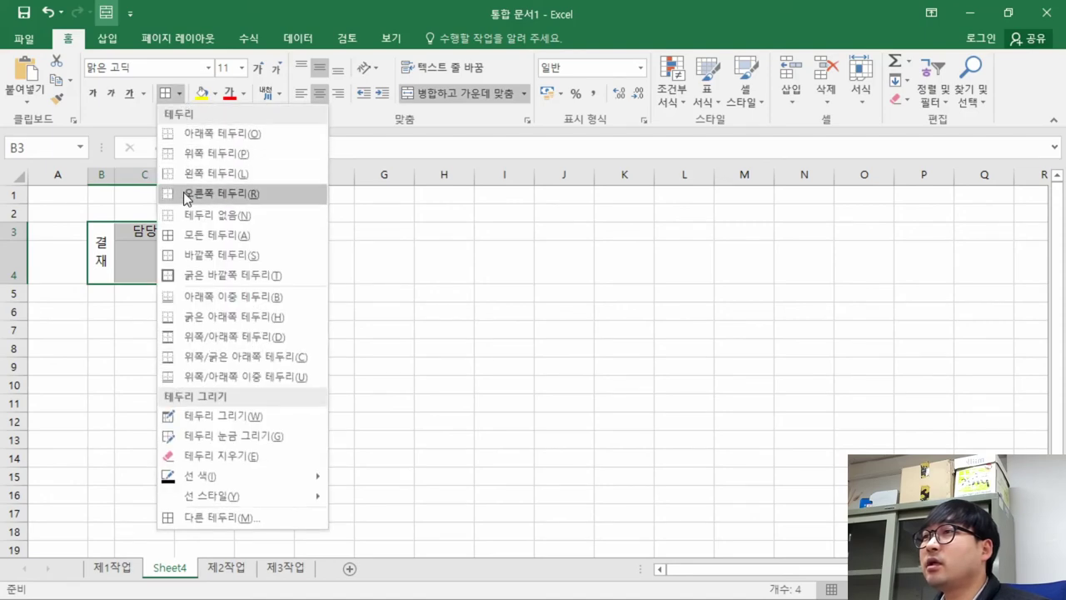
click(191, 227)
click(419, 267)
- Compare the bordered approval box with the PDF sample and read the condition about copying and pasting it as a picture
key(alt+Tab)
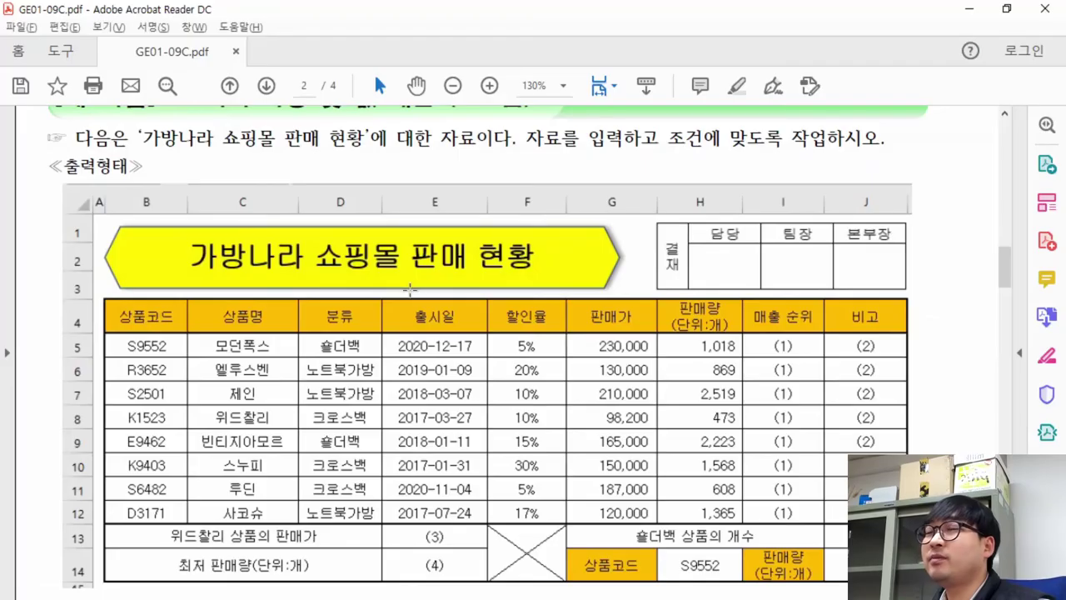
key(alt+Tab)
key(alt+Tab)
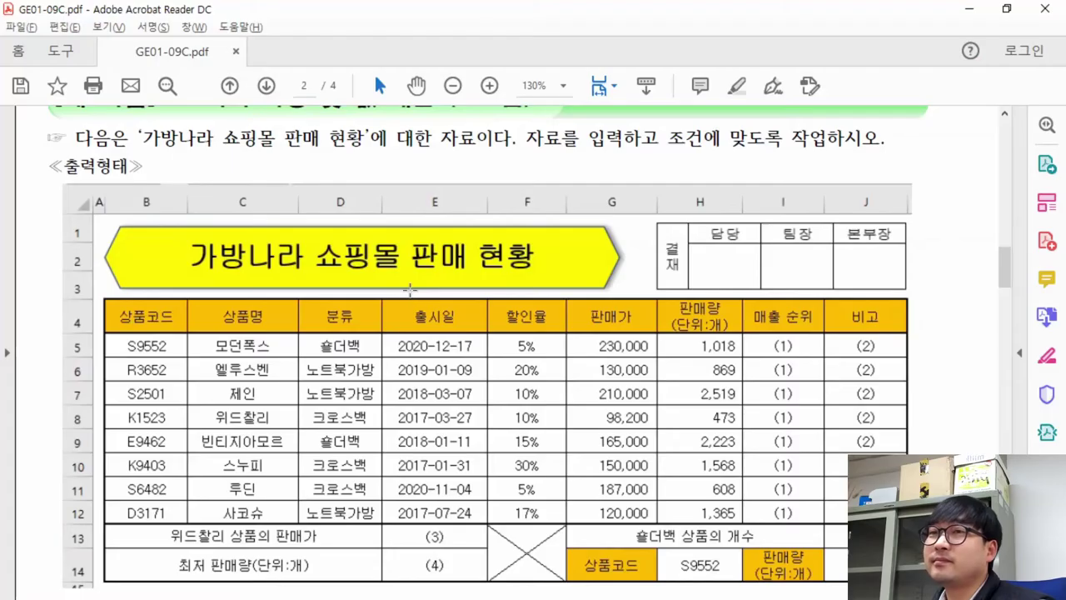
key(alt+Tab)
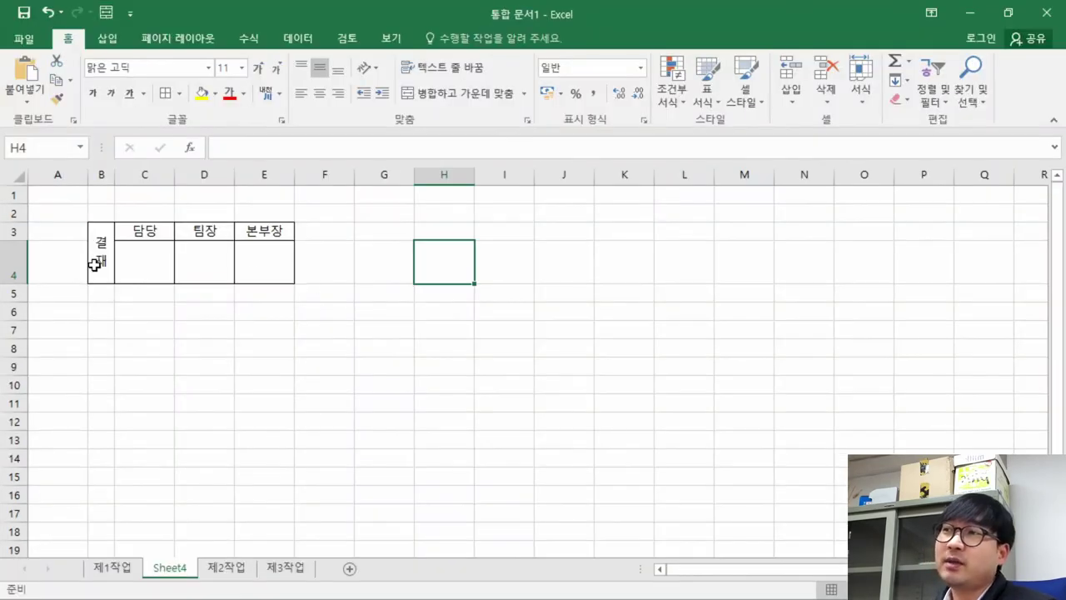
key(alt+Tab)
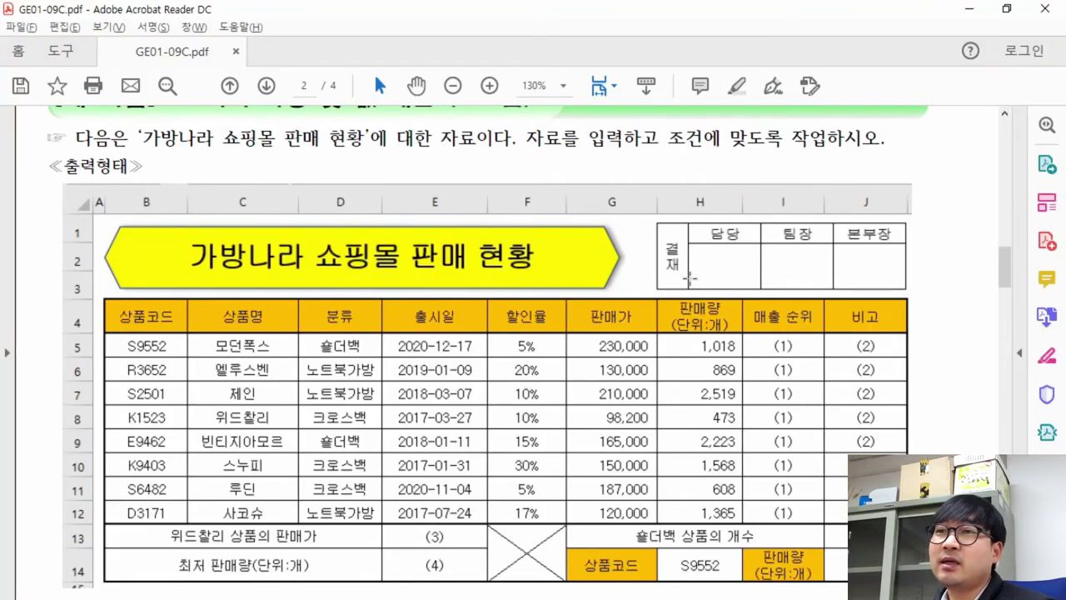
key(alt+Tab)
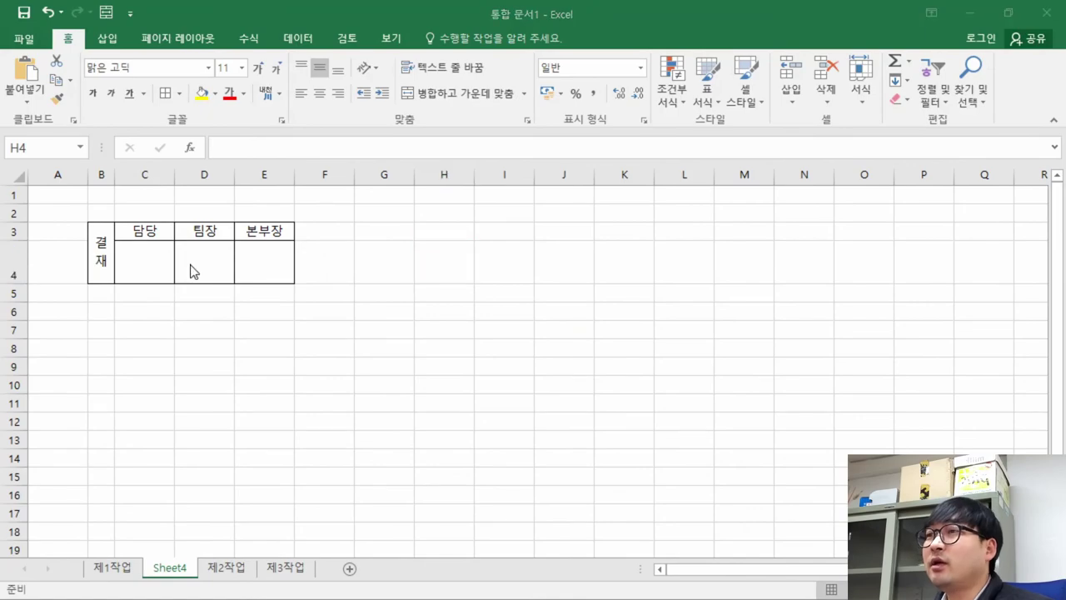
key(alt+Tab)
scroll(410, 335, down, 8)
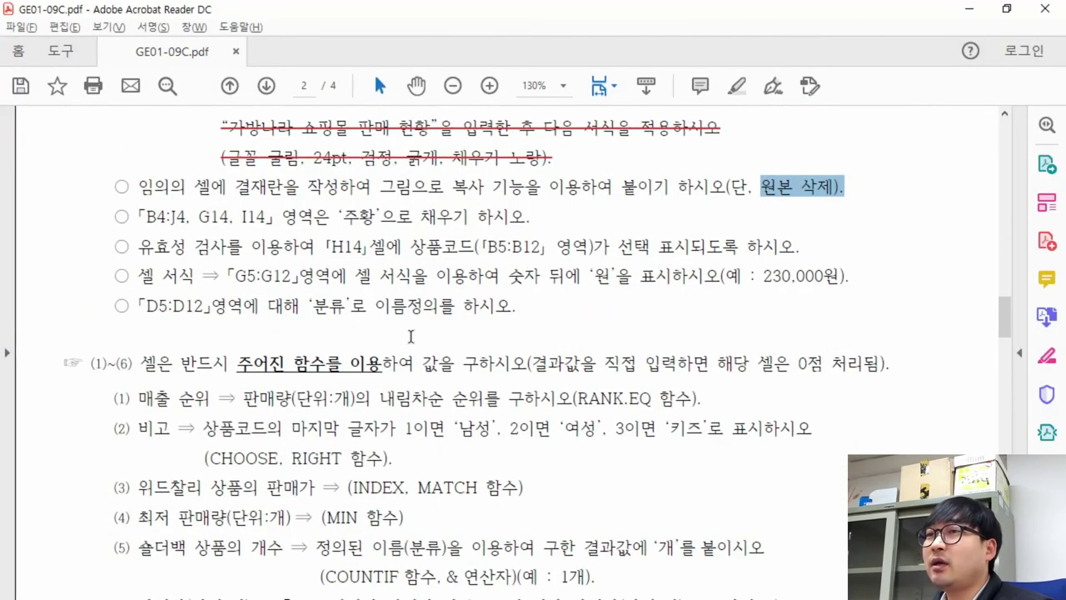
drag(311, 188, 653, 201)
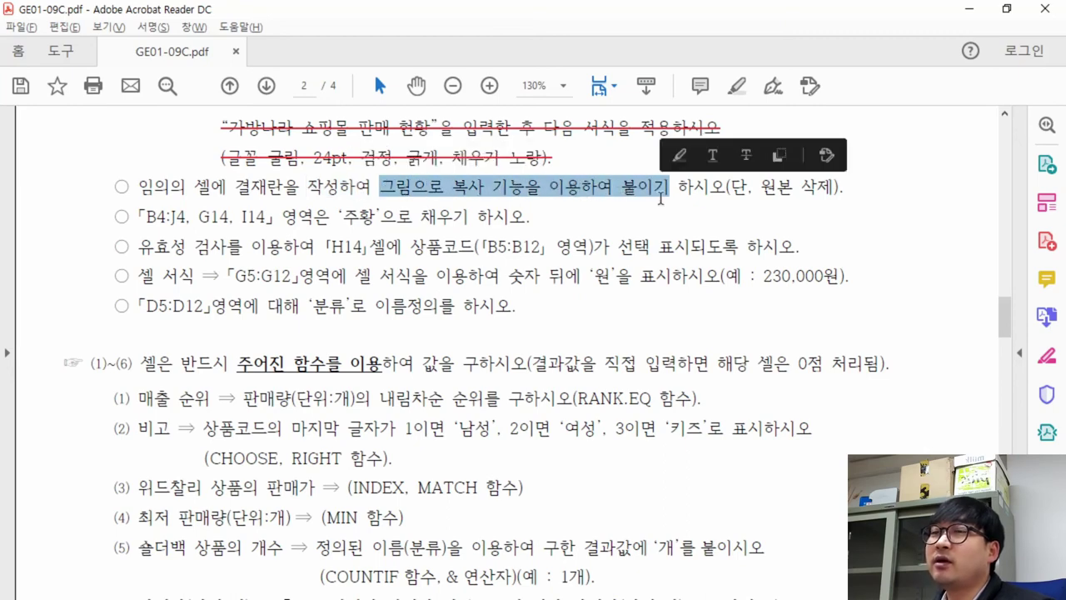
key(alt+Tab)
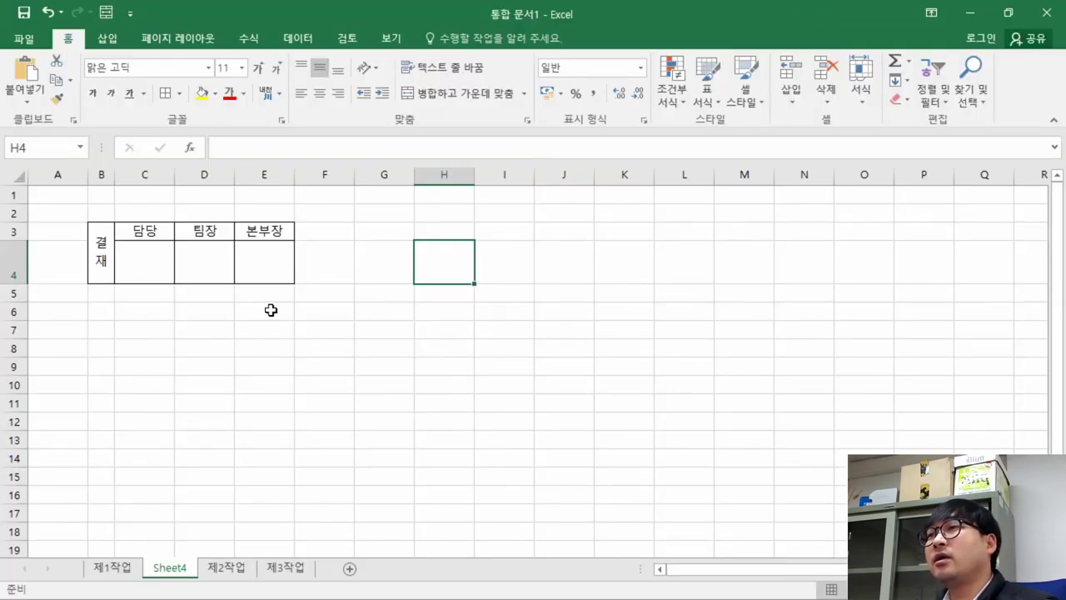
- Copy the approval box range B3:E4 and paste it as a picture at cell H1 of 제1작업, per the PDF condition
drag(98, 260, 270, 260)
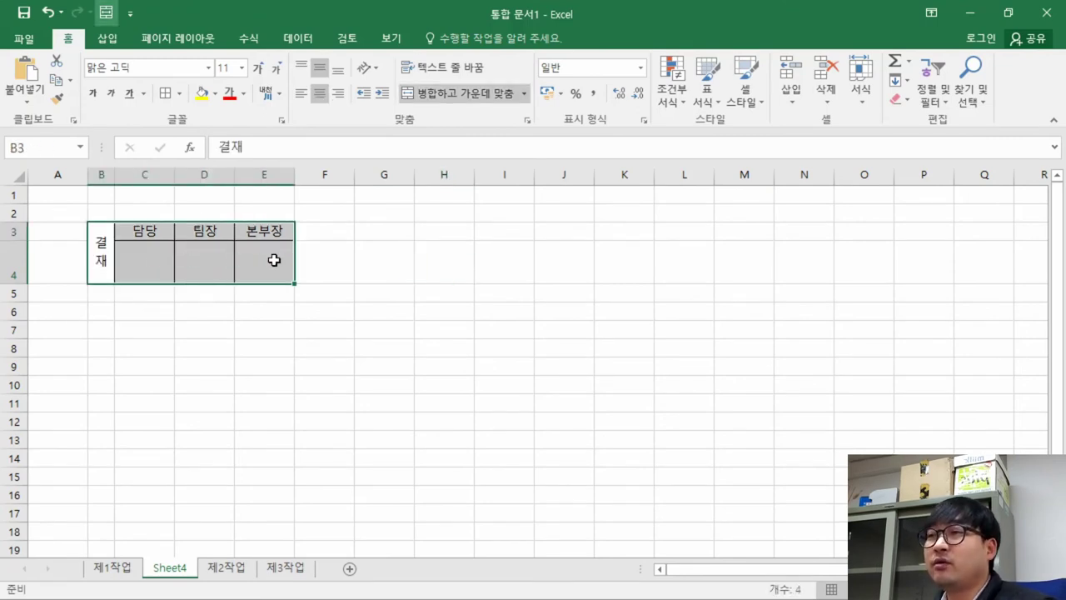
right_click(274, 260)
click(327, 252)
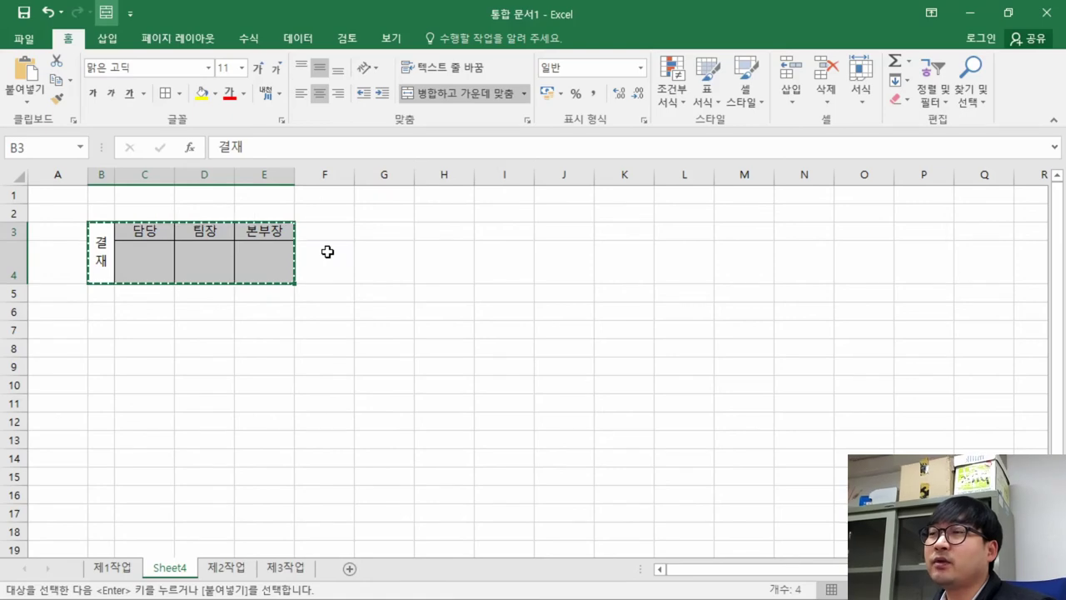
click(117, 569)
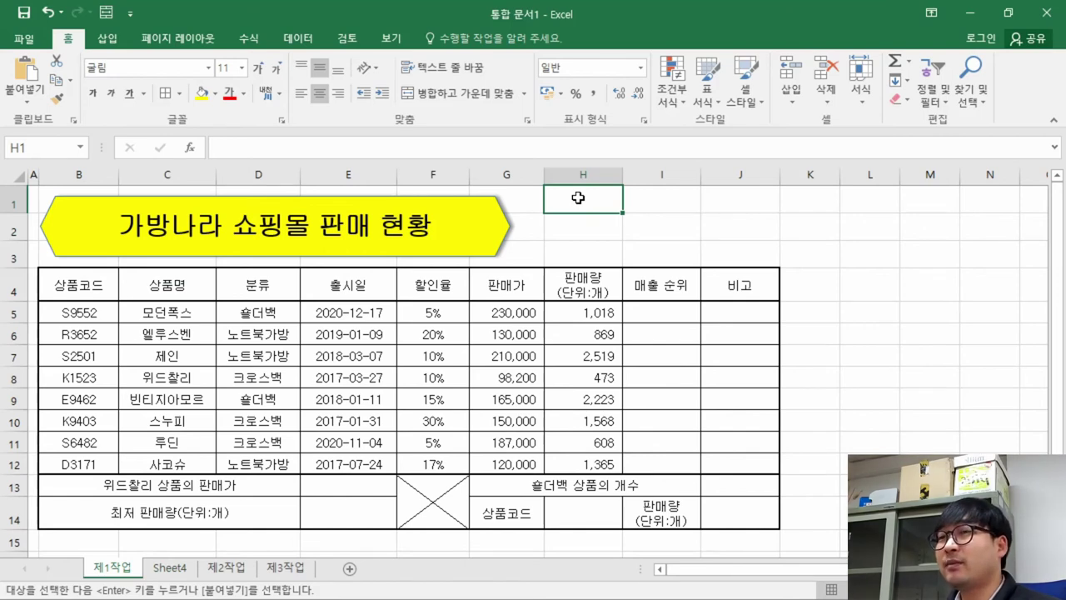
key(alt+Tab)
click(412, 185)
drag(385, 185, 451, 184)
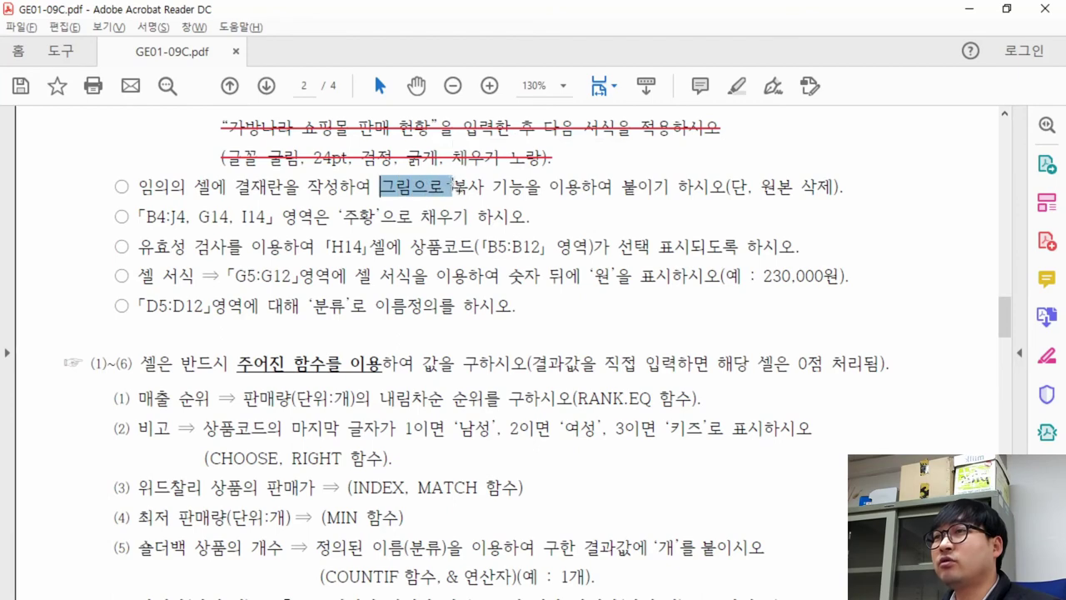
key(alt+Tab)
right_click(582, 203)
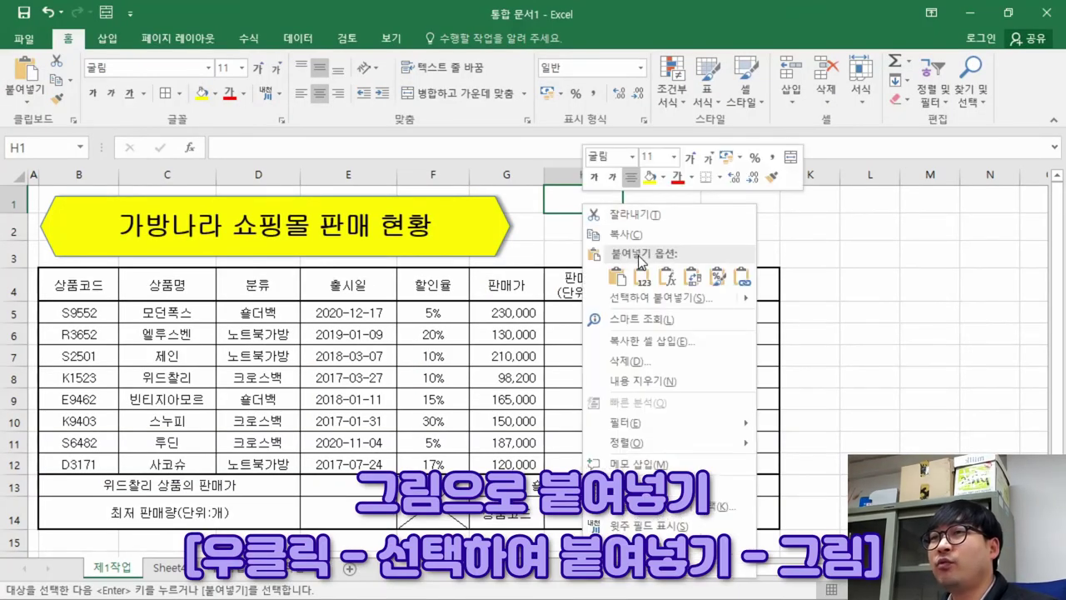
mouse_move(630, 305)
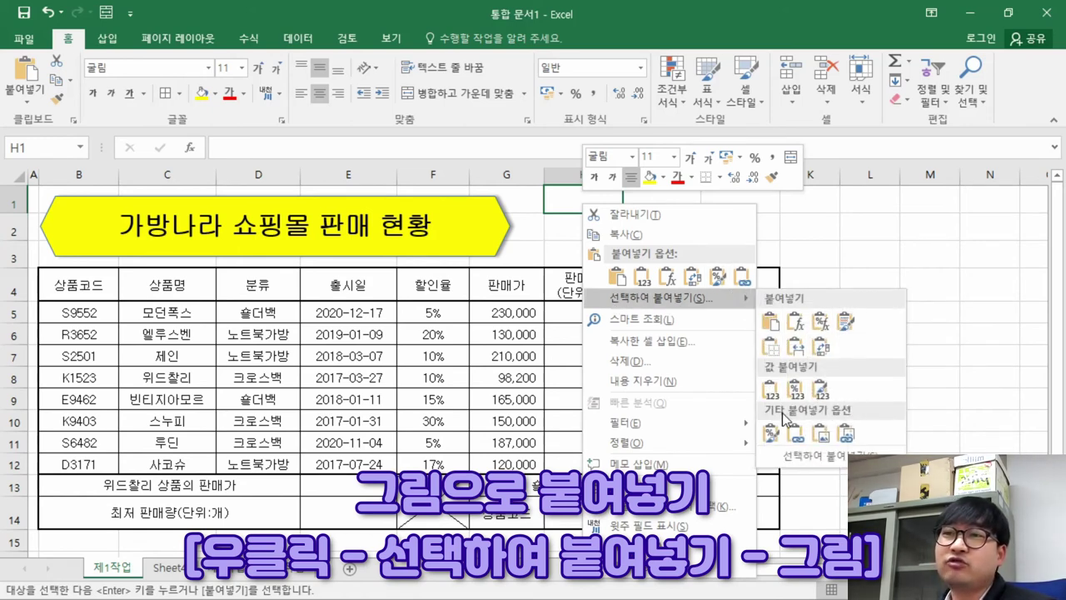
click(822, 434)
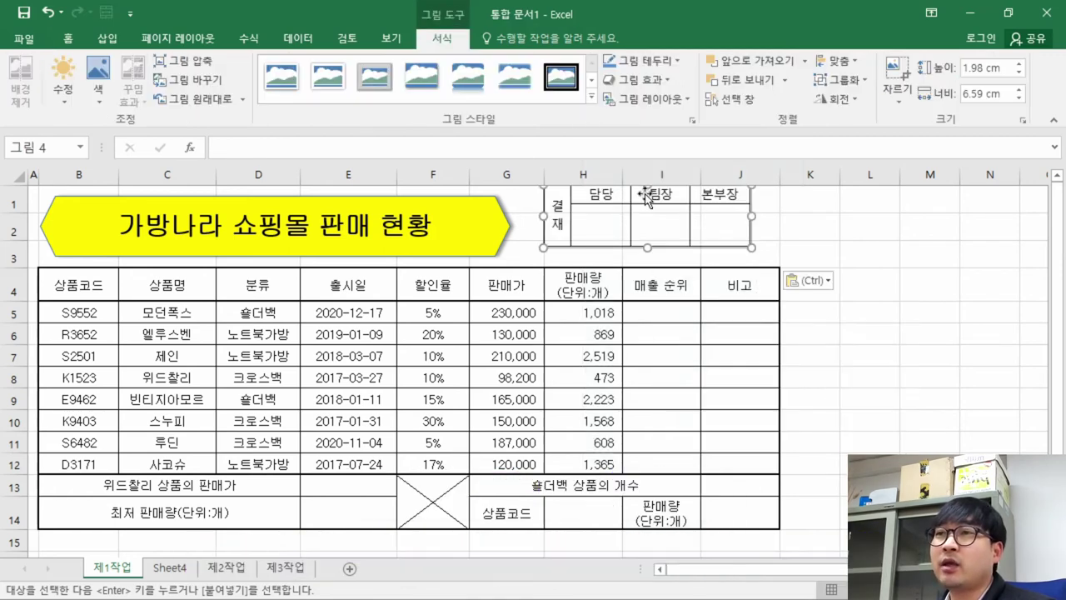
- Check the cells of the original approval box on Sheet4
click(172, 569)
click(191, 250)
scroll(202, 266, up, 1)
click(142, 231)
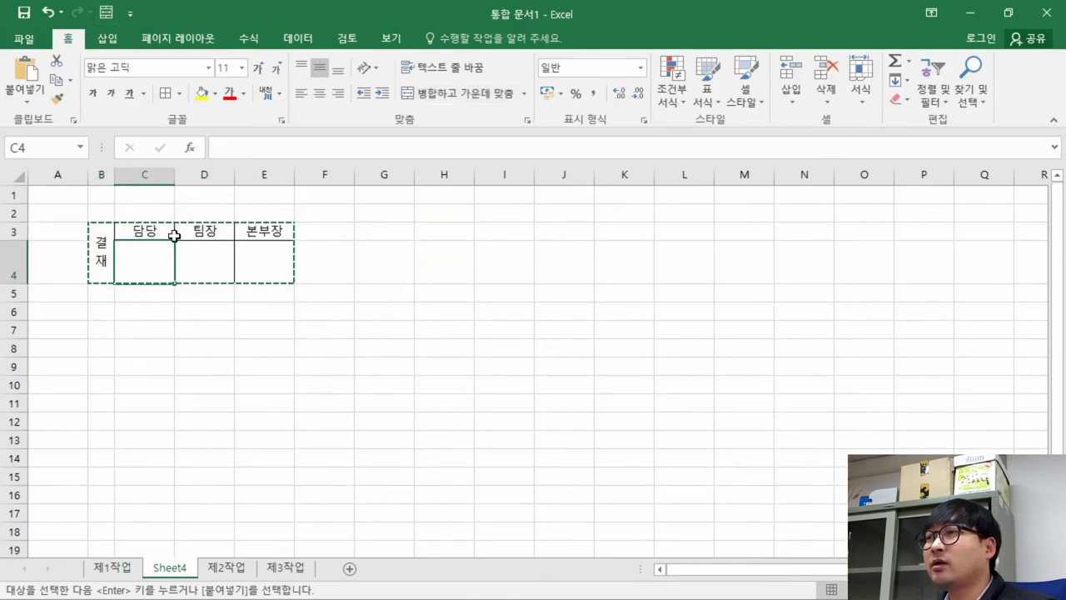
- Move the approval box picture on 제1작업 above the table so its right edge lines up with column J, following the PDF sample
click(111, 569)
mouse_move(602, 207)
mouse_down()
mouse_move(592, 268)
mouse_move(711, 250)
mouse_move(612, 258)
mouse_move(637, 239)
mouse_move(614, 219)
mouse_up()
key(alt+Tab)
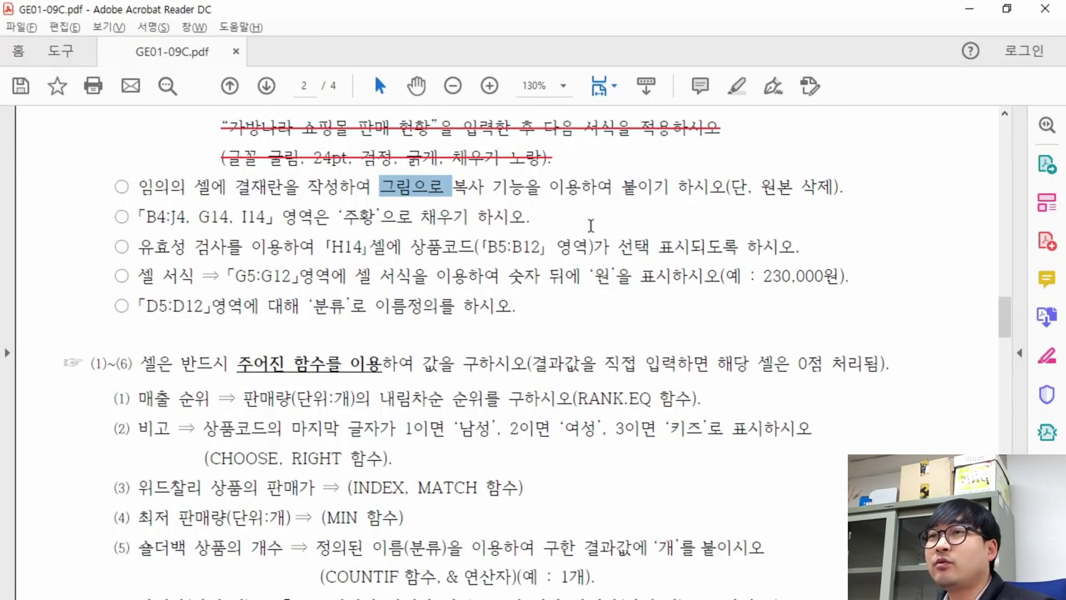
scroll(591, 225, up, 10)
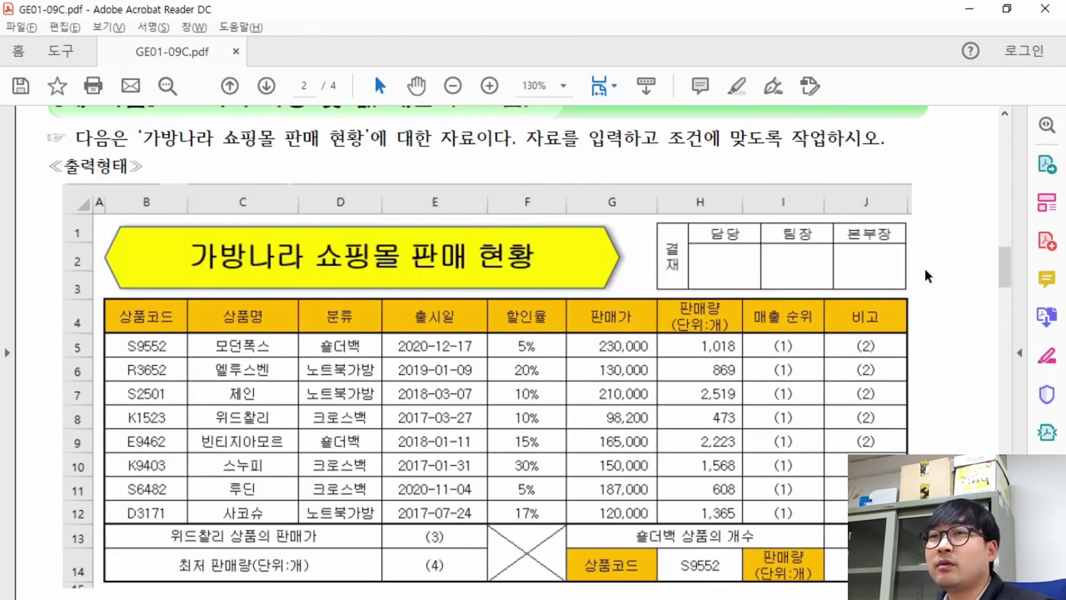
key(alt+Tab)
drag(647, 249, 664, 226)
- Widen the approval box picture leftward to the left edge of column H and compare it with the PDF sample
key(alt+Tab)
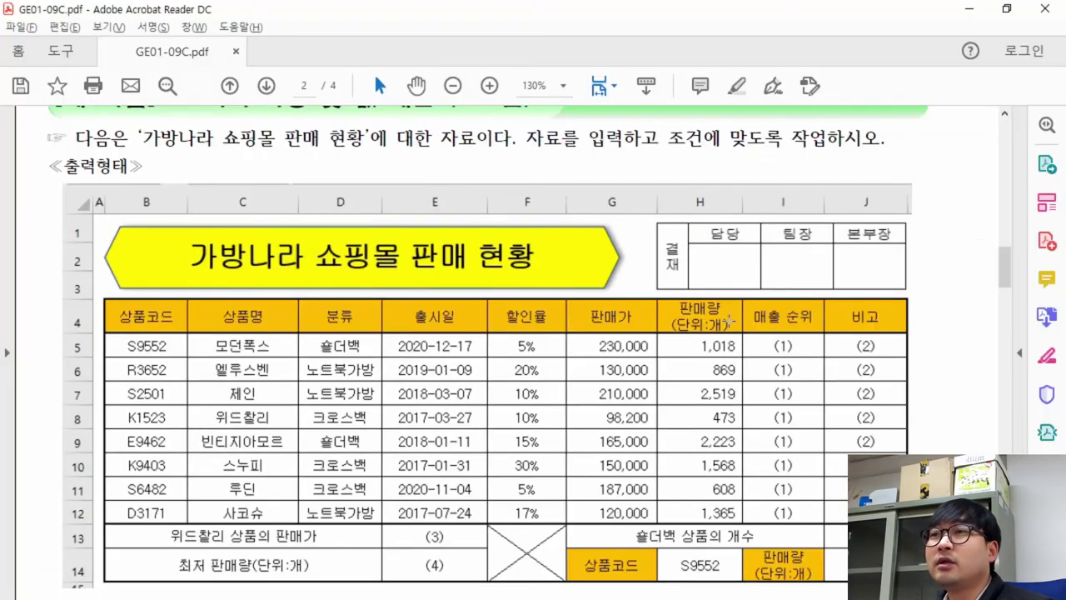
key(alt+Tab)
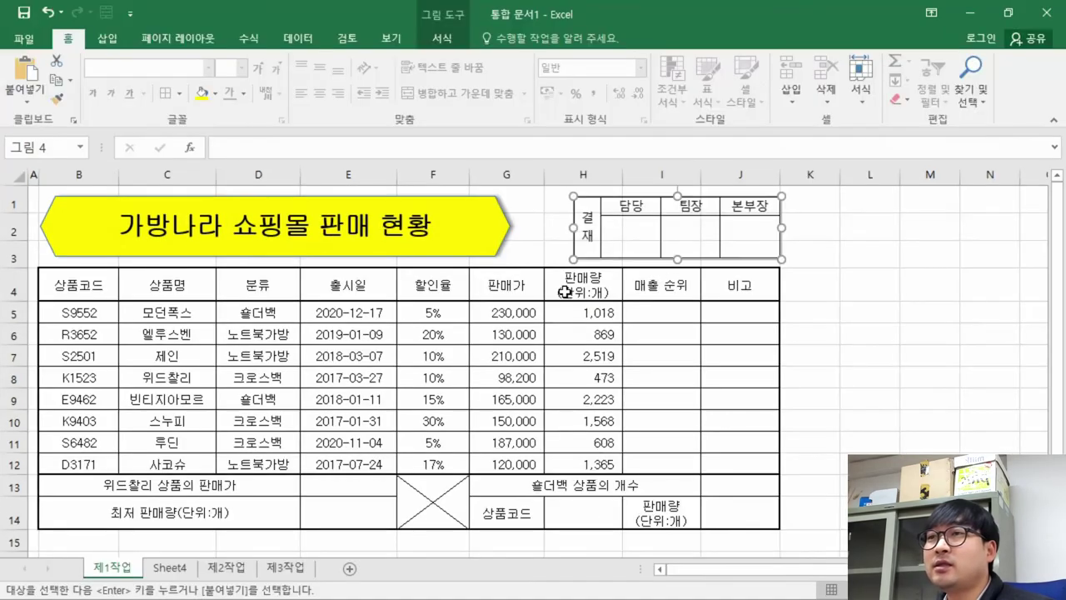
drag(570, 228, 543, 228)
key(alt+Tab)
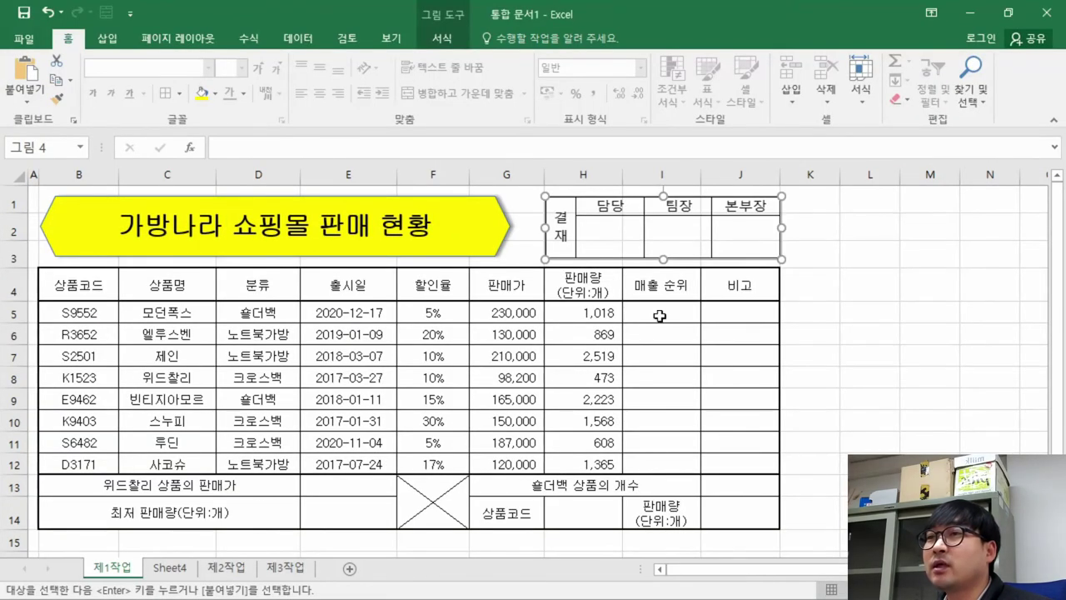
click(659, 316)
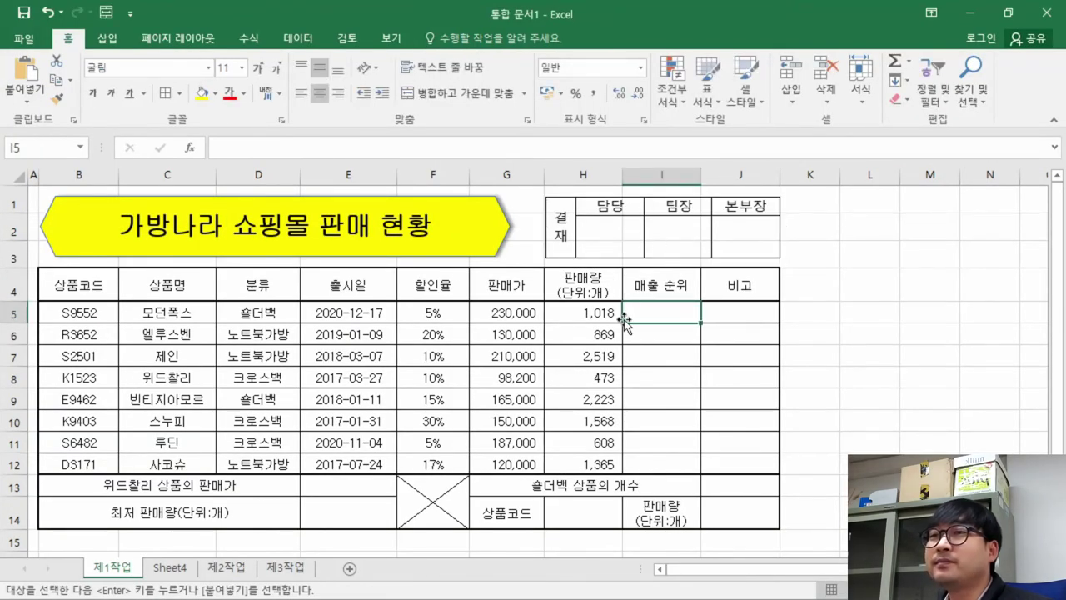
key(alt+Tab)
key(alt+Tab)
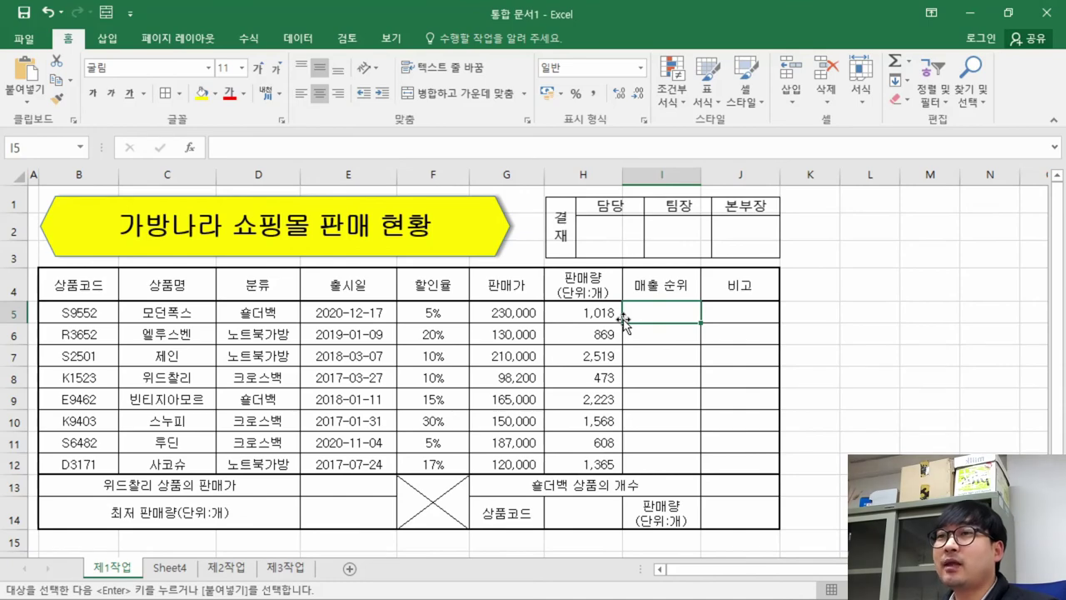
- Strike through the PDF condition about creating the approval box and pasting it as a picture, and mark its 원본 삭제 note
key(alt+Tab)
scroll(580, 357, down, 7)
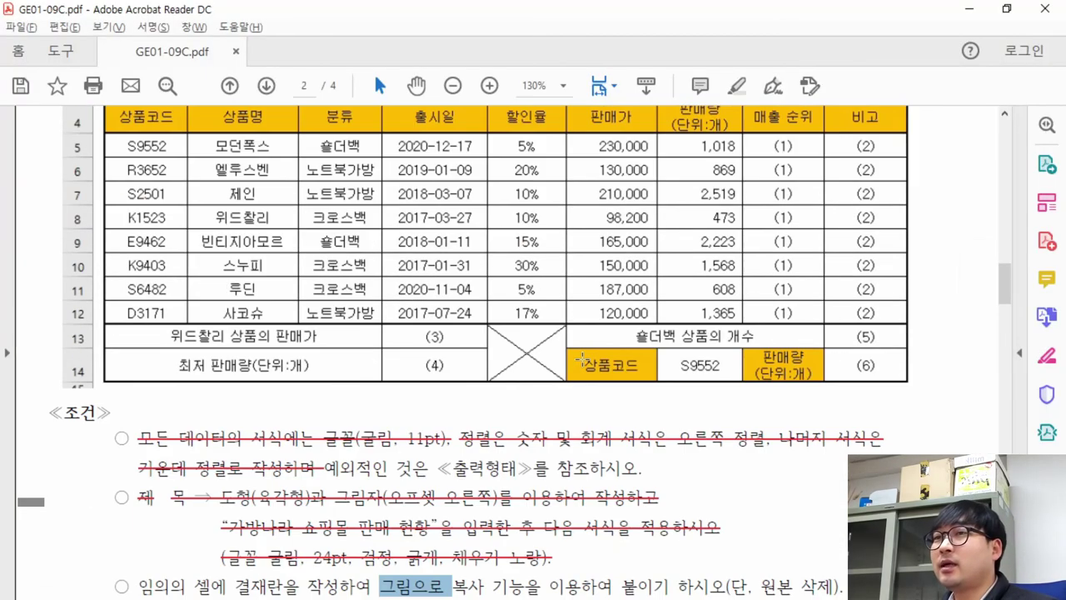
scroll(457, 408, down, 2)
drag(132, 349, 843, 348)
click(785, 314)
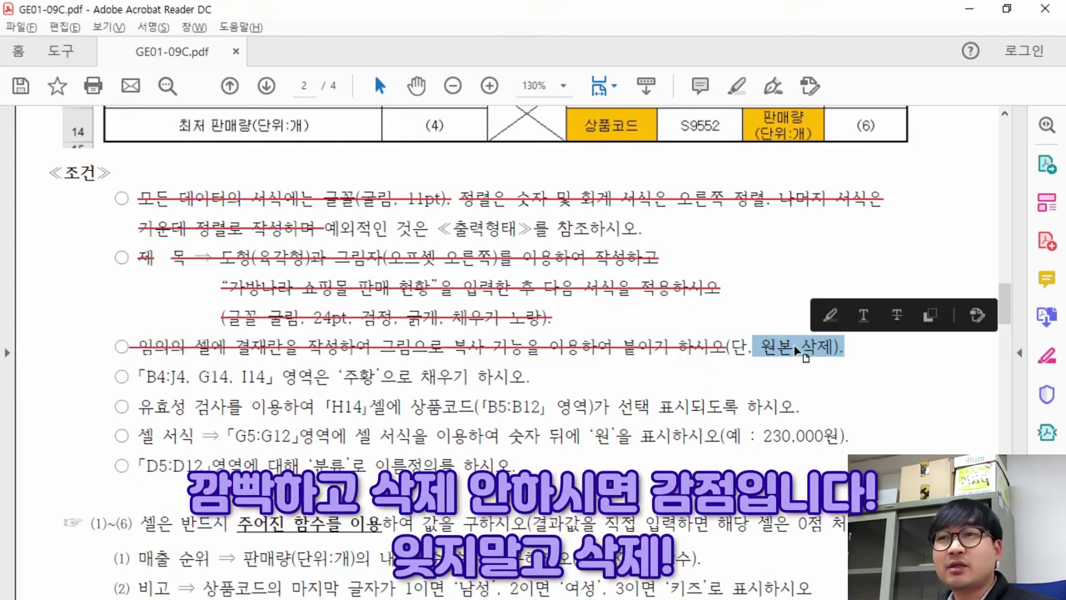
click(795, 346)
drag(847, 348, 678, 348)
- Switch to Excel, delete Sheet4 with the original approval box, and return to the 제1작업 sheet
key(alt+Tab)
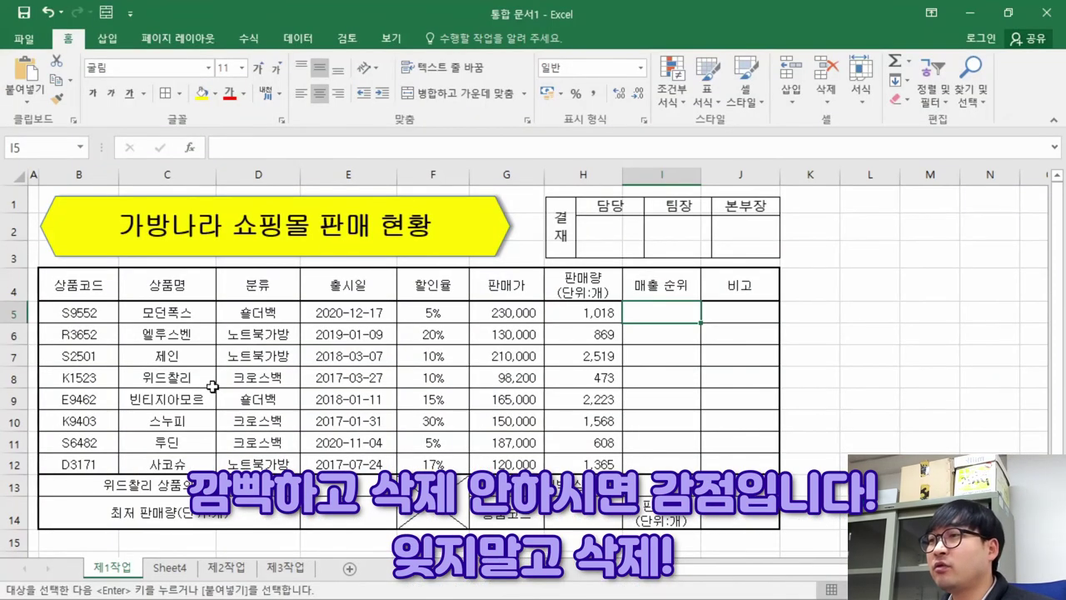
click(174, 570)
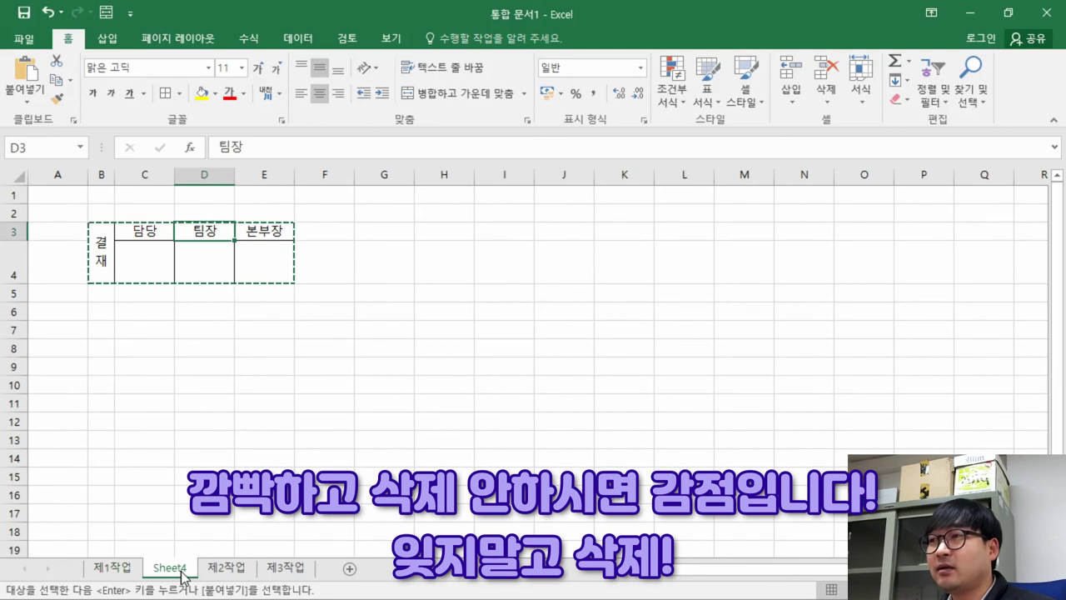
right_click(179, 574)
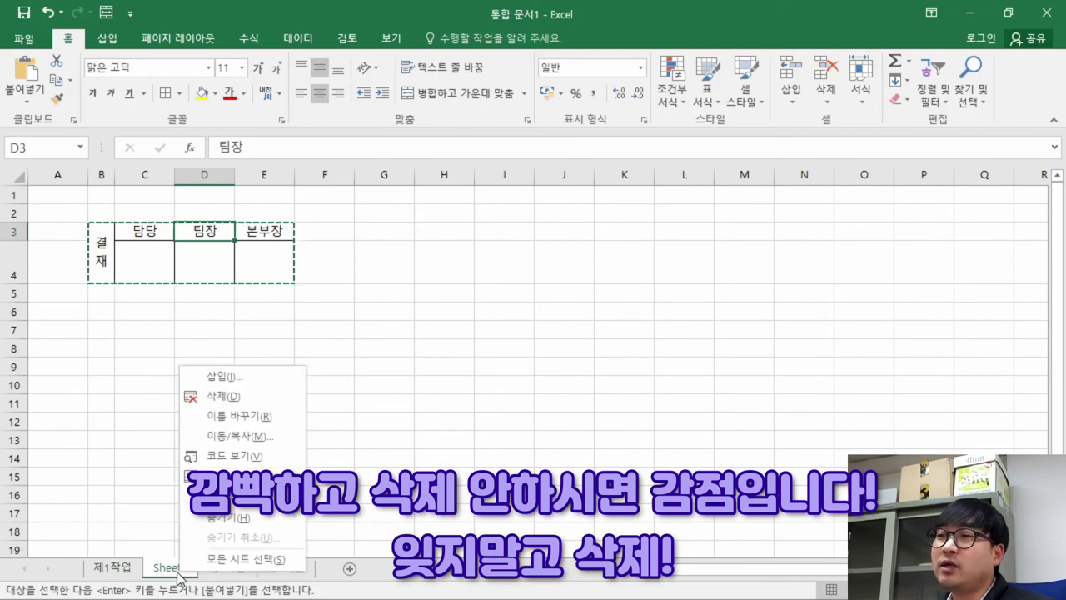
click(218, 396)
click(450, 361)
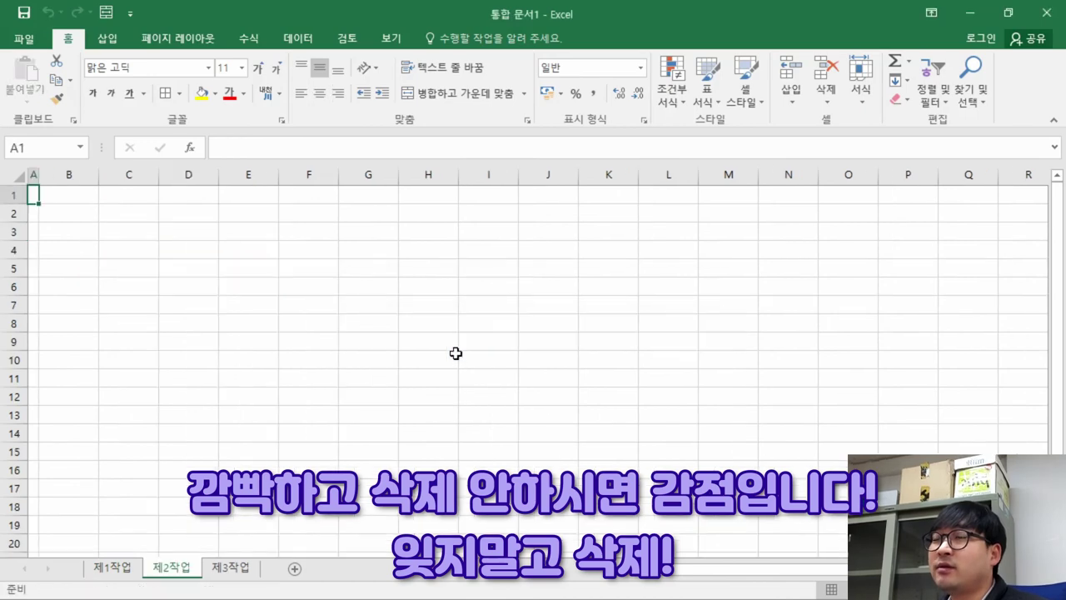
click(116, 569)
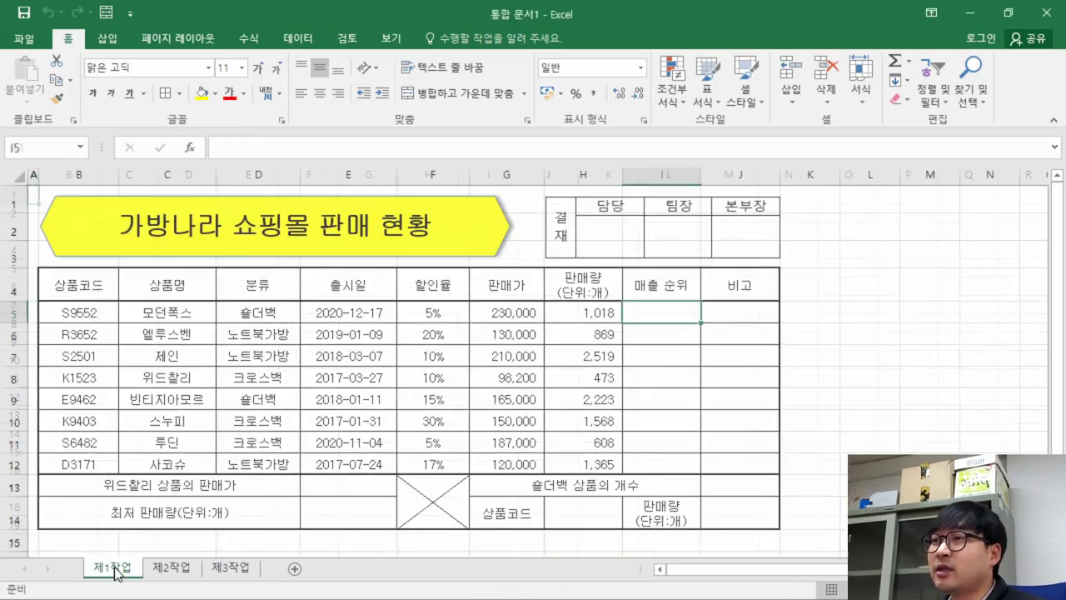
- Switch to the exam PDF and strike through the rest of the approval box condition, including the 원본 삭제 note
key(alt+Tab)
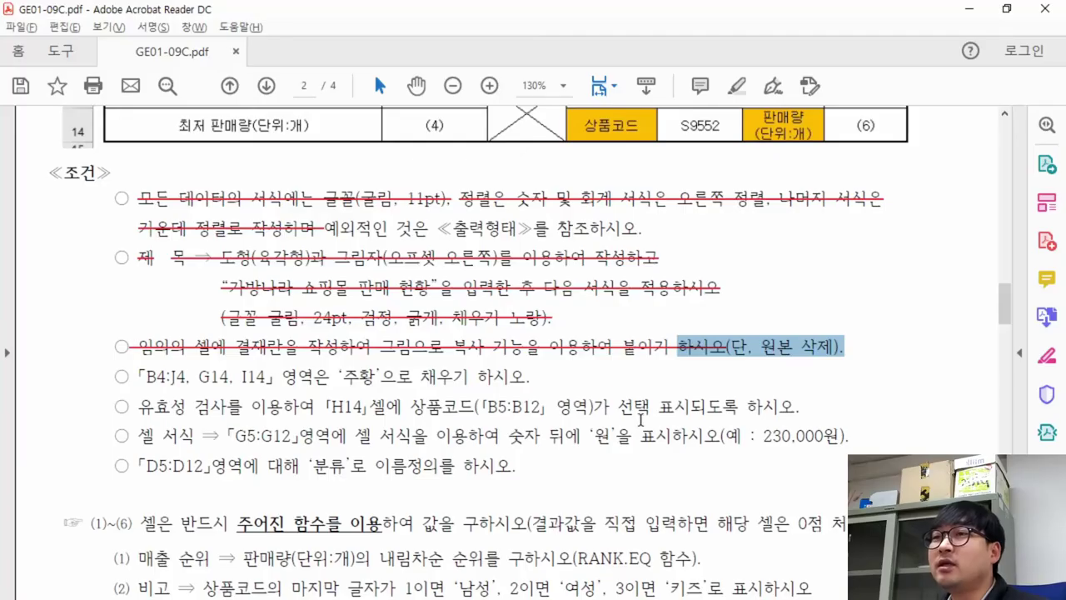
right_click(749, 349)
click(811, 422)
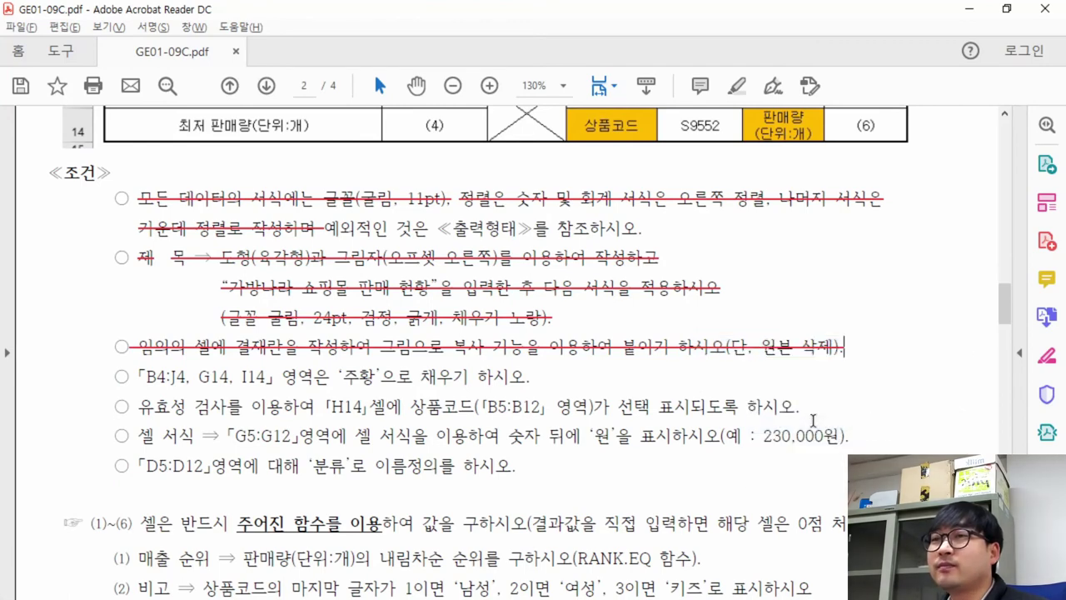
- Following the PDF's fill condition, fill header cells B4:J4 on 제1작업 in Excel with the standard color 주황
drag(140, 376, 535, 380)
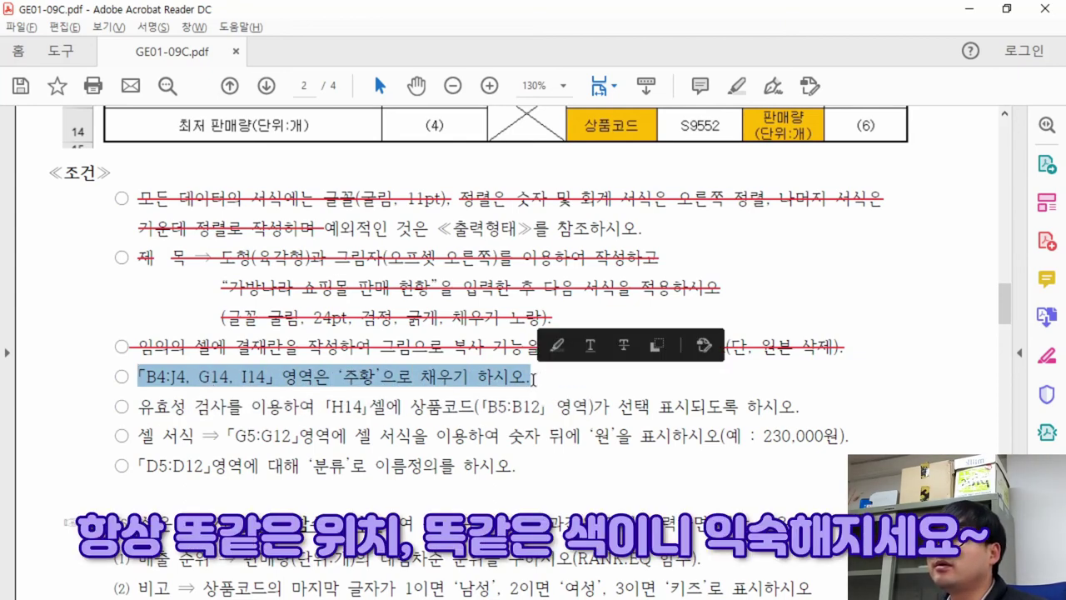
scroll(219, 260, up, 8)
drag(125, 183, 800, 457)
click(799, 457)
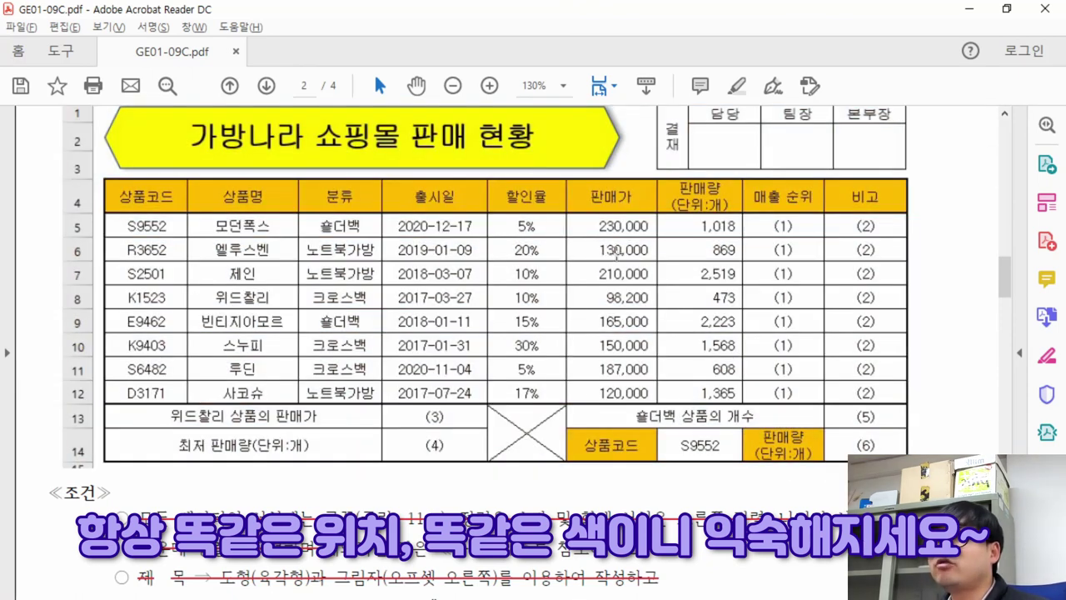
key(alt+Tab)
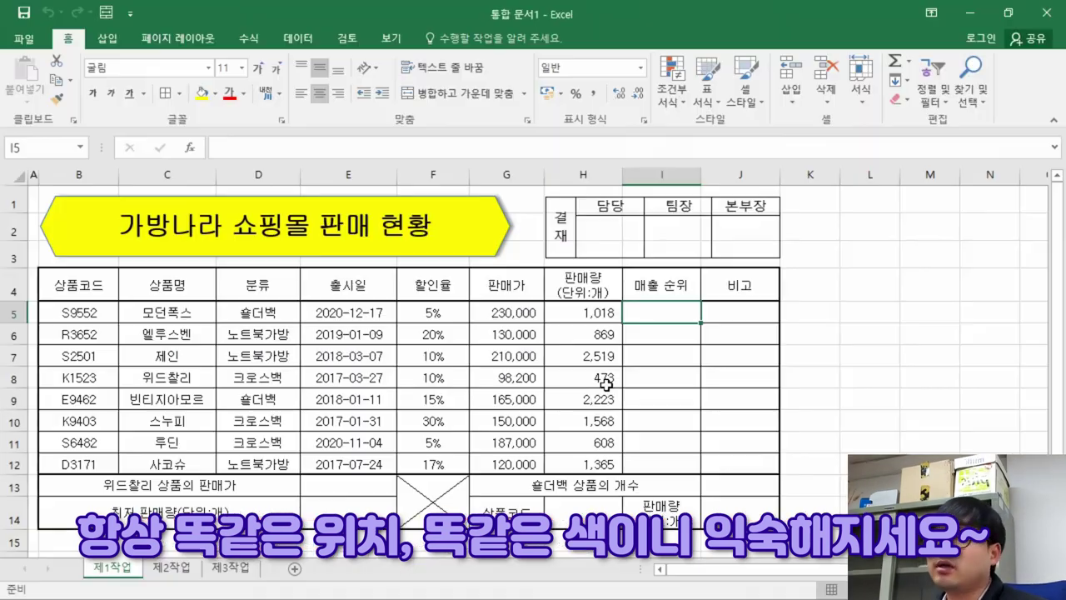
drag(95, 282, 739, 290)
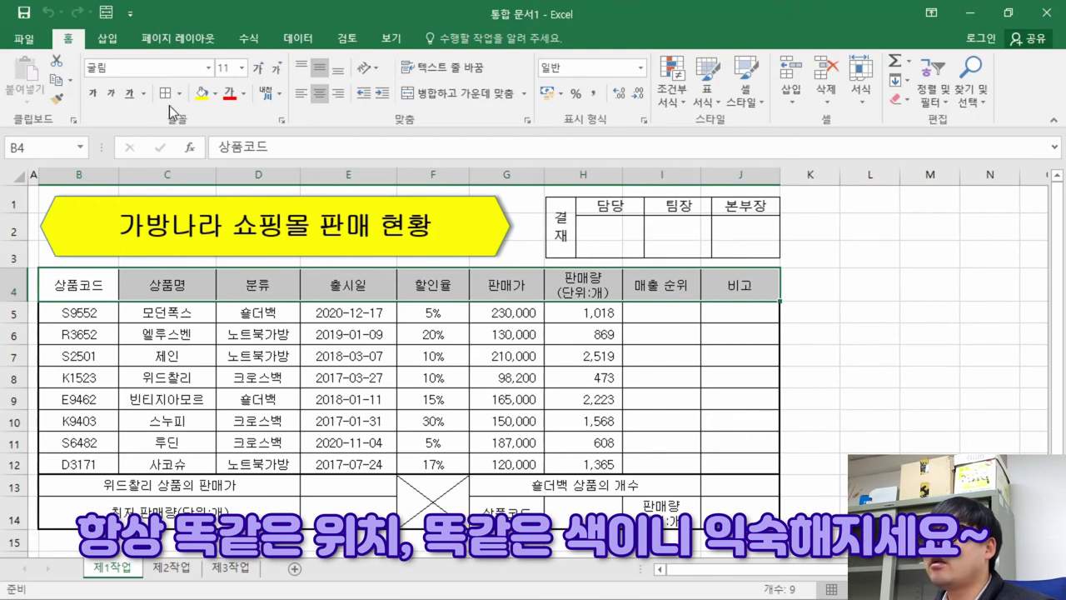
click(218, 94)
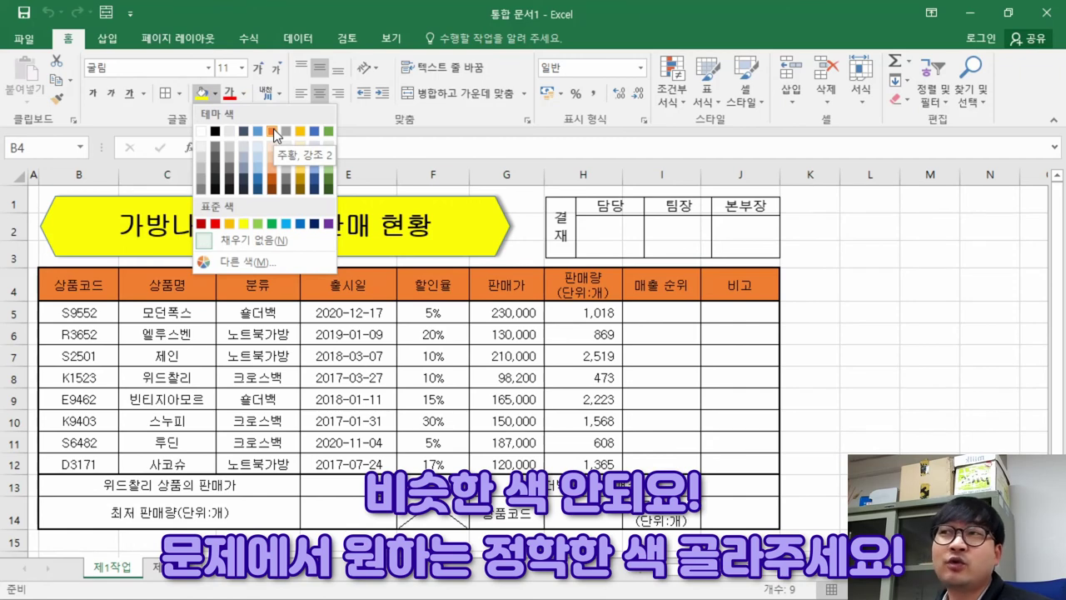
click(230, 223)
- Apply the same 주황 fill to cells G14 and I14
click(506, 525)
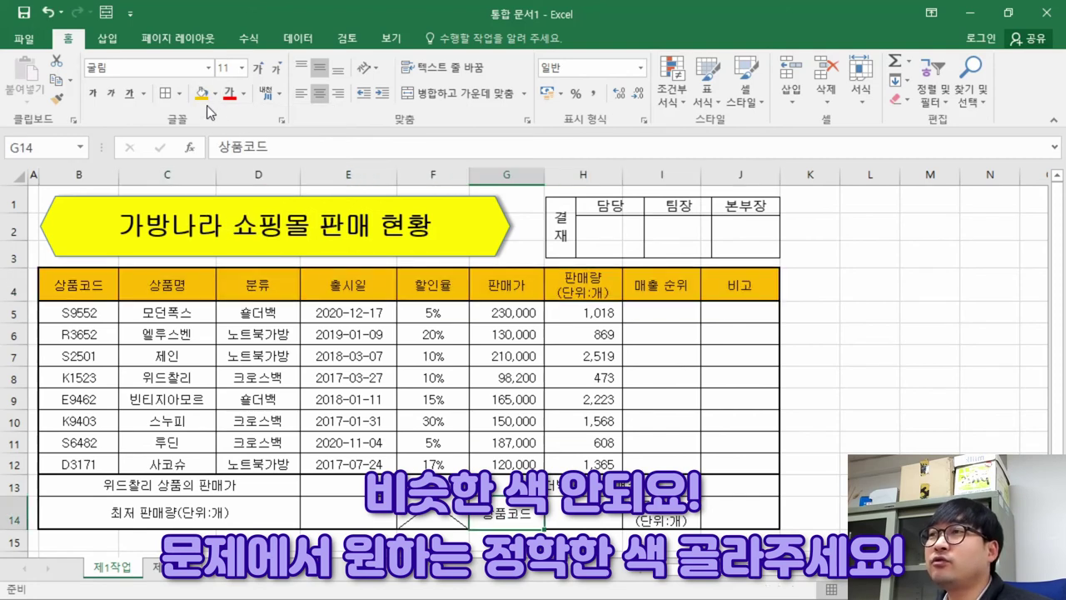
click(202, 94)
click(633, 519)
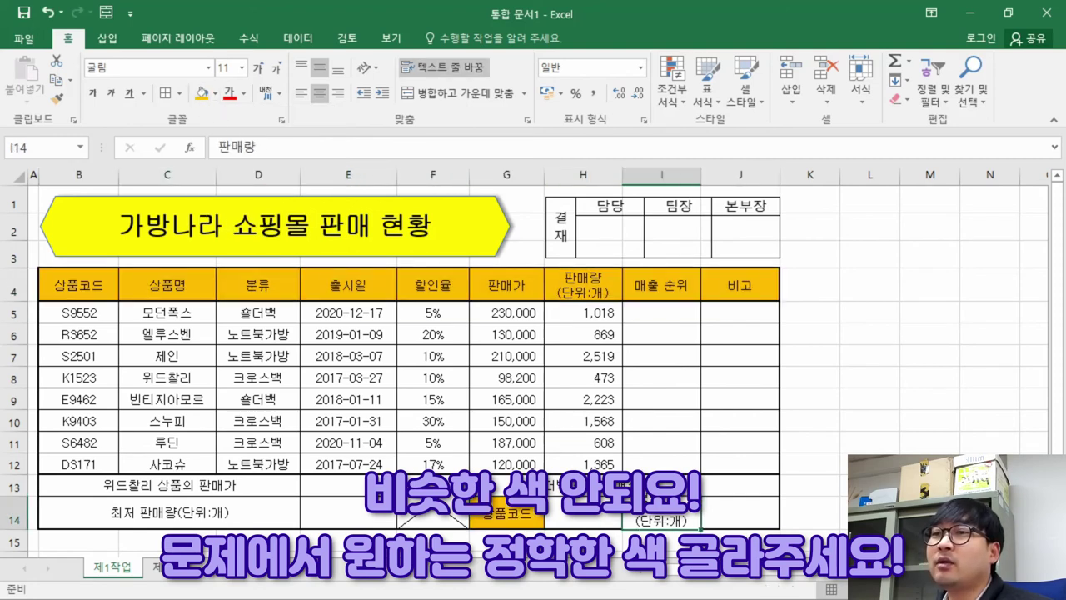
click(202, 94)
- In the exam PDF, strike through the condition about filling B4:J4, G14 and I14 with 주황
key(alt+Tab)
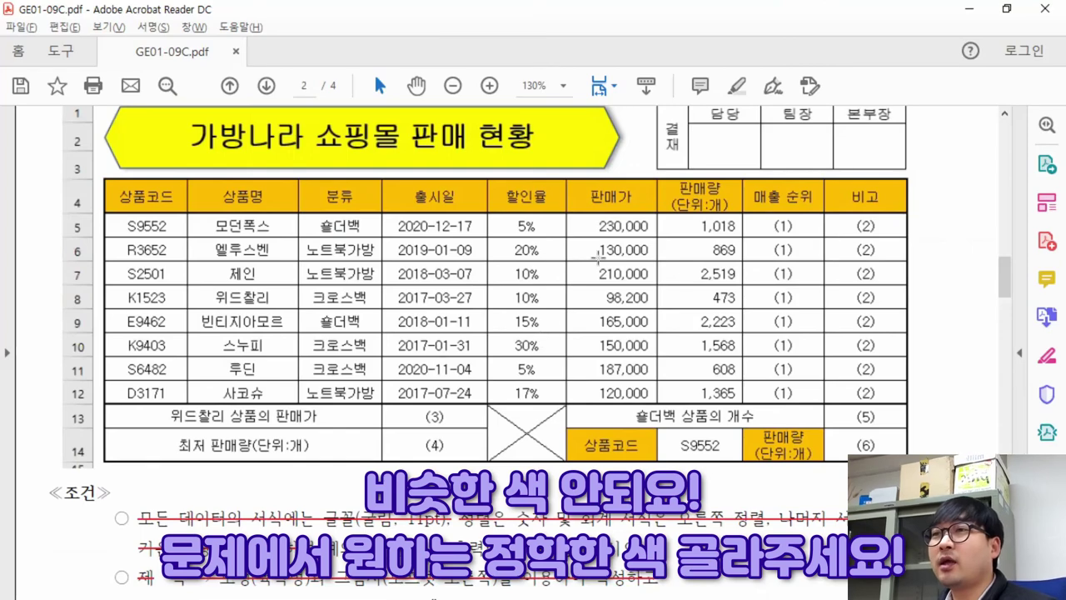
scroll(530, 350, down, 6)
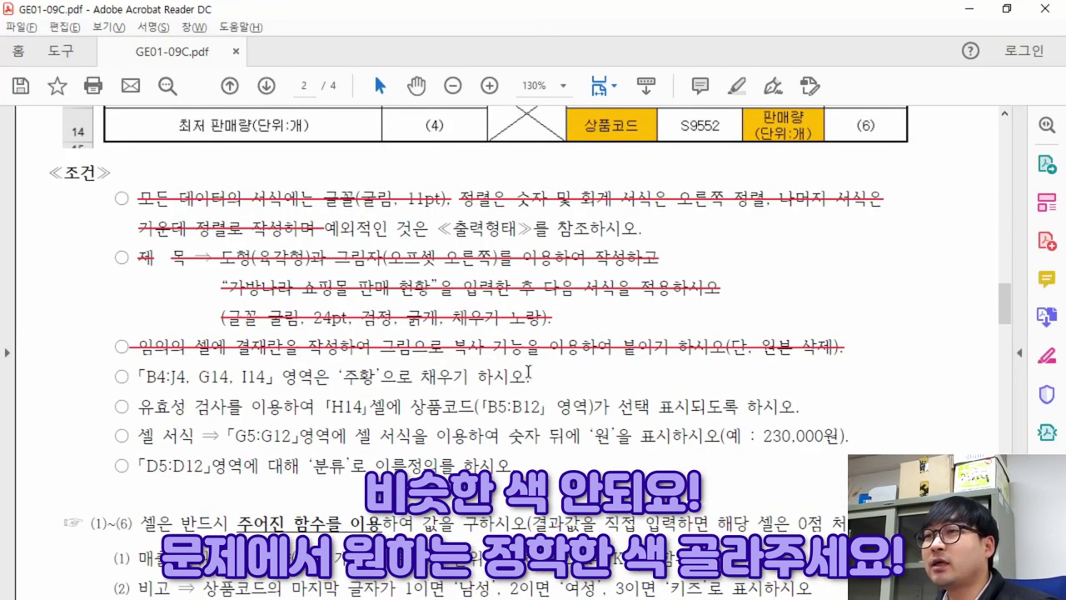
drag(530, 376, 422, 378)
click(250, 366)
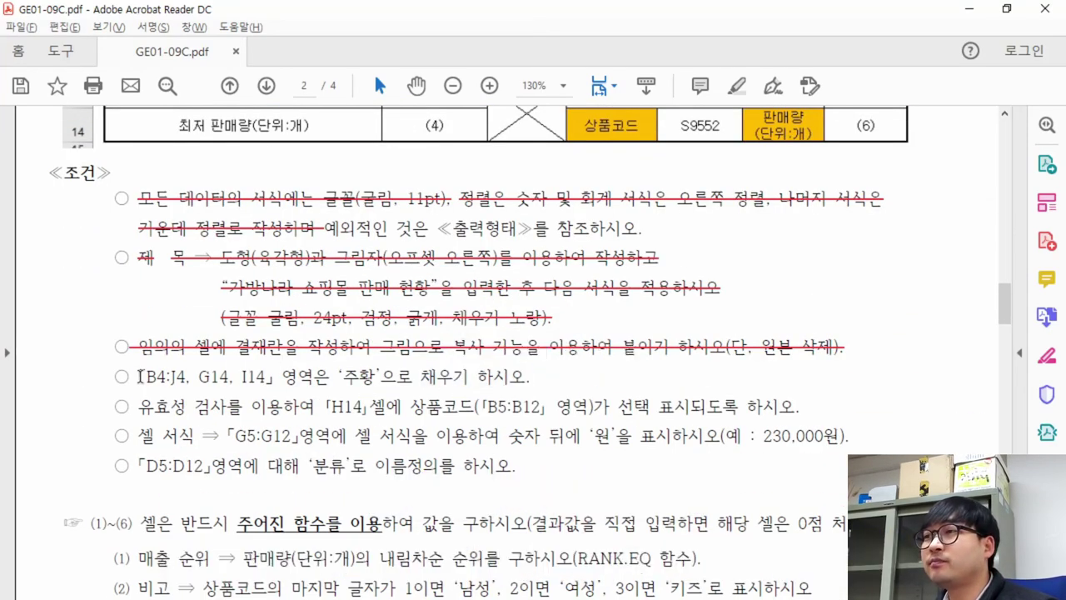
triple_click(533, 379)
right_click(534, 379)
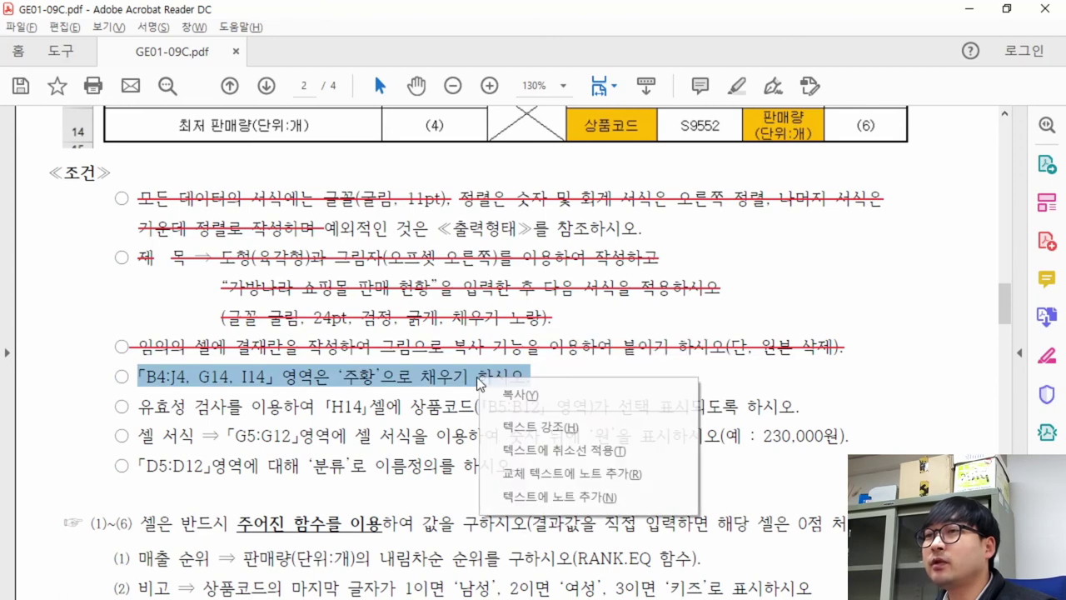
click(541, 450)
- Read the PDF's 유효성 검사 condition for H14 and compare it with the sample's product codes in B5:B12 and cell H14
drag(131, 405, 447, 415)
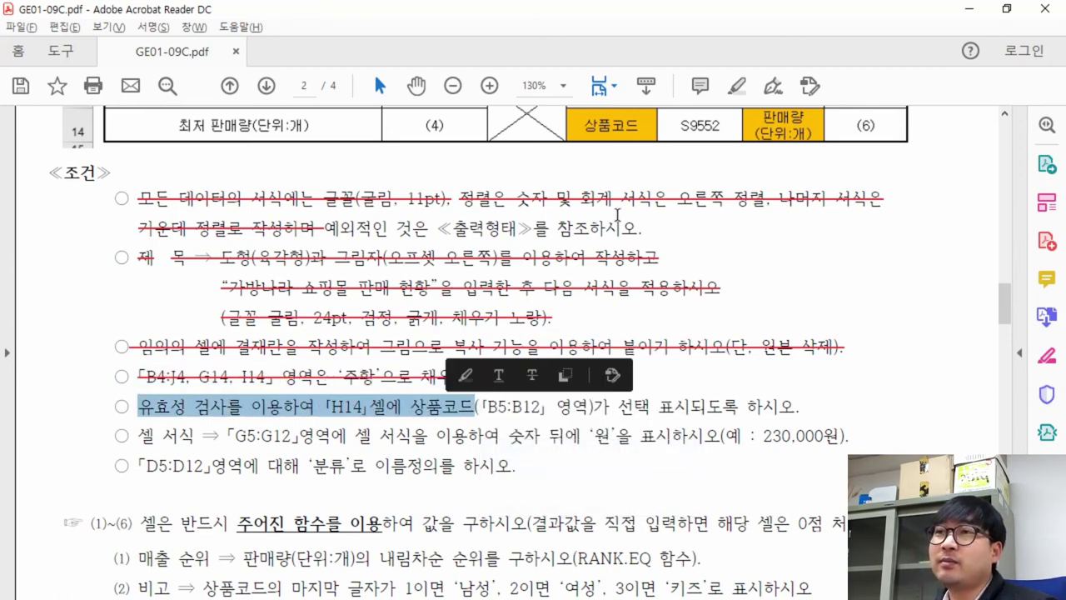
drag(672, 117, 749, 143)
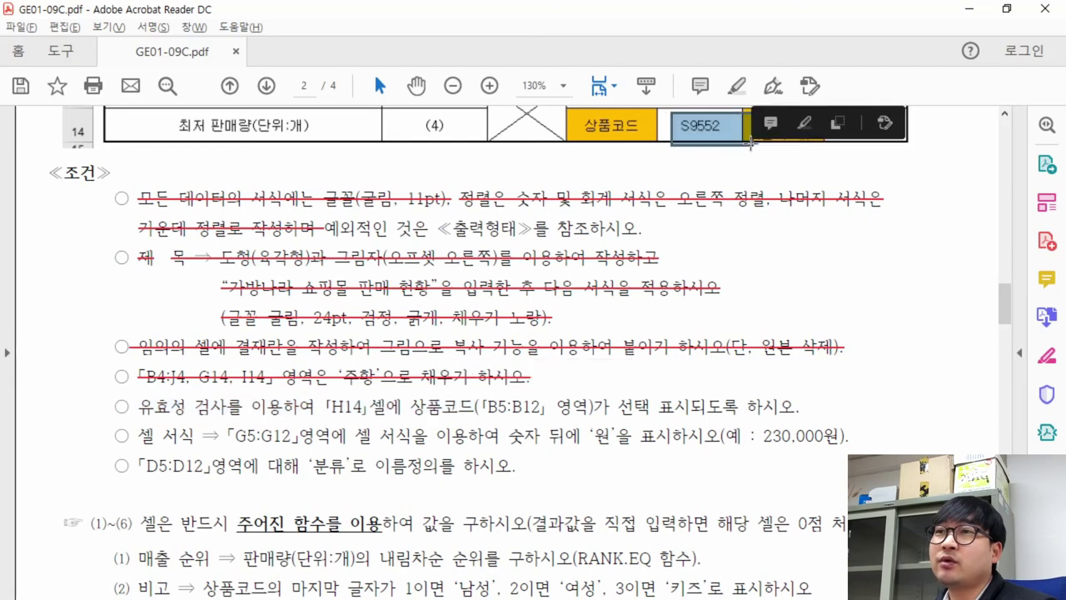
click(691, 142)
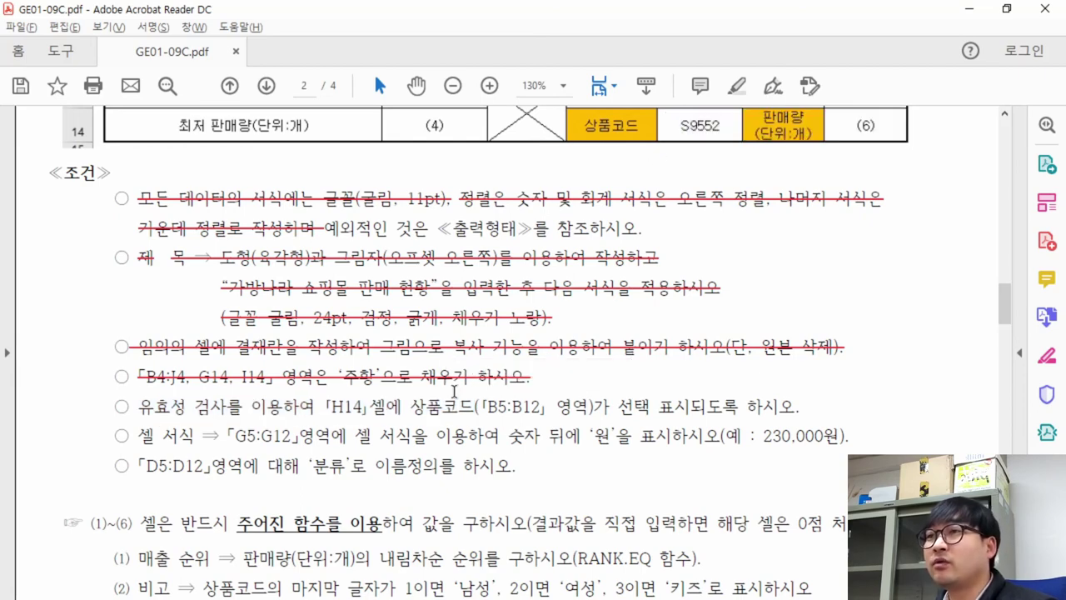
drag(414, 405, 539, 413)
scroll(514, 384, up, 8)
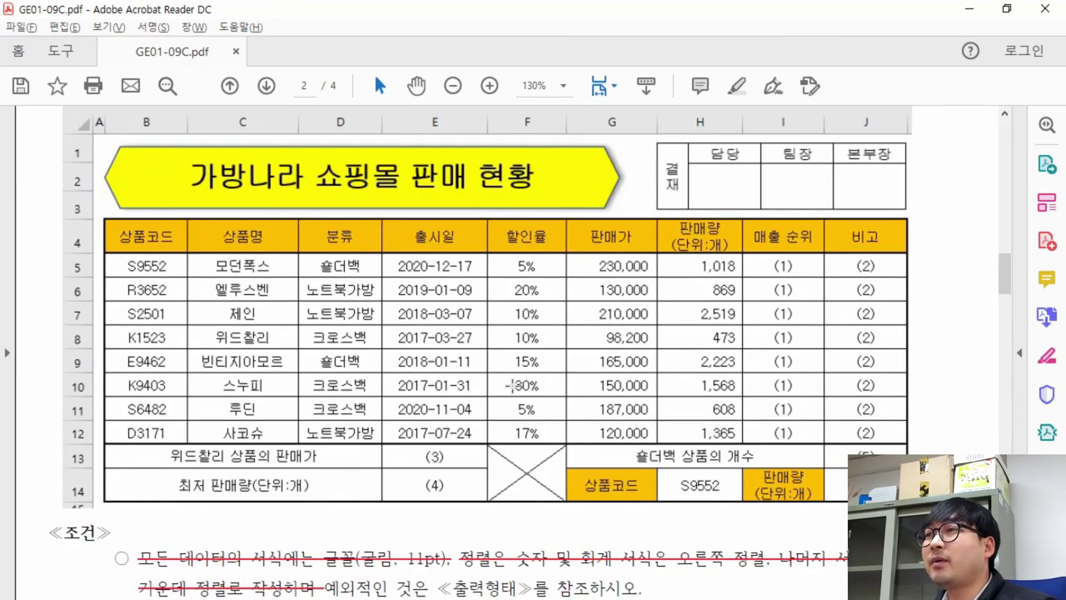
drag(124, 223, 171, 443)
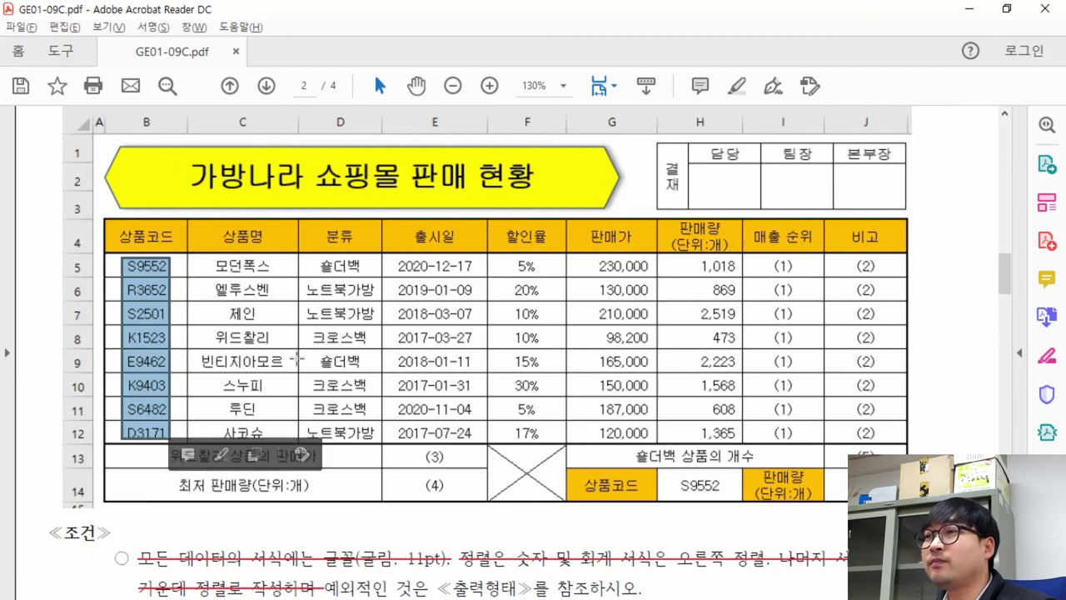
drag(671, 483, 727, 493)
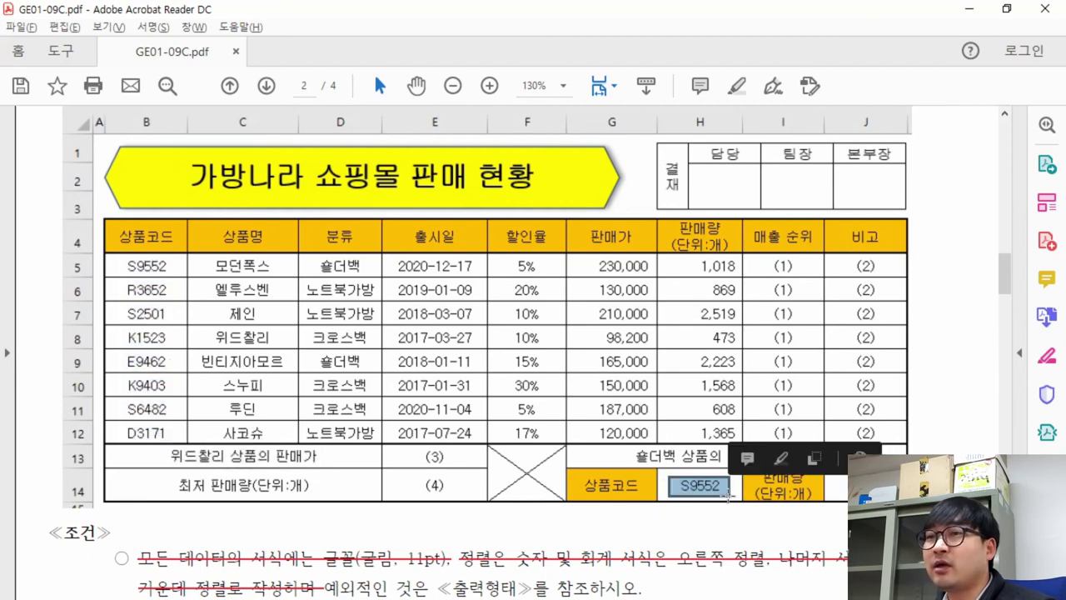
drag(125, 258, 175, 435)
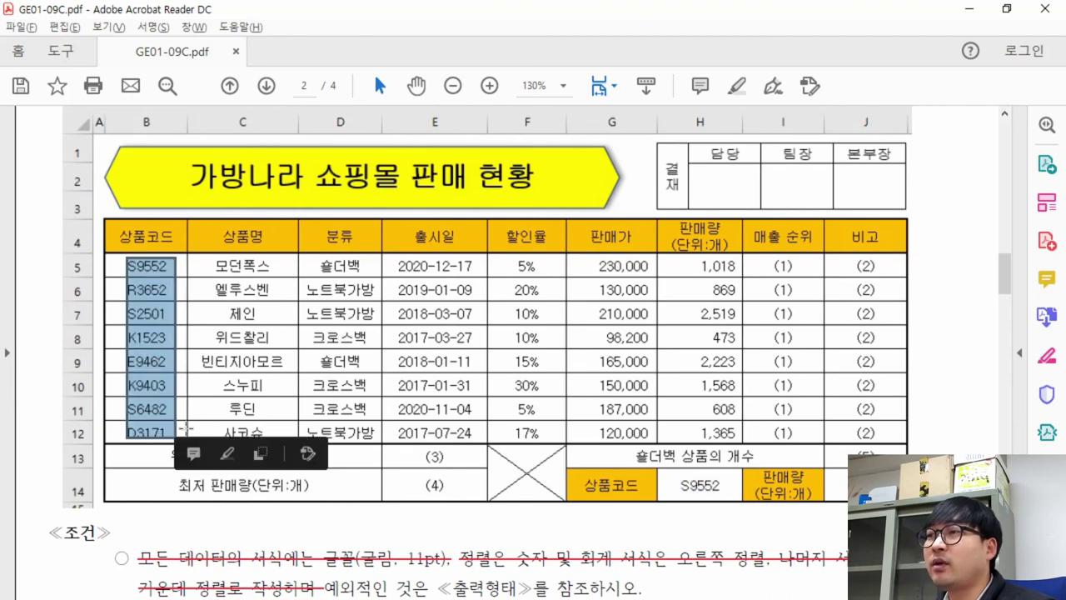
scroll(483, 431, down, 5)
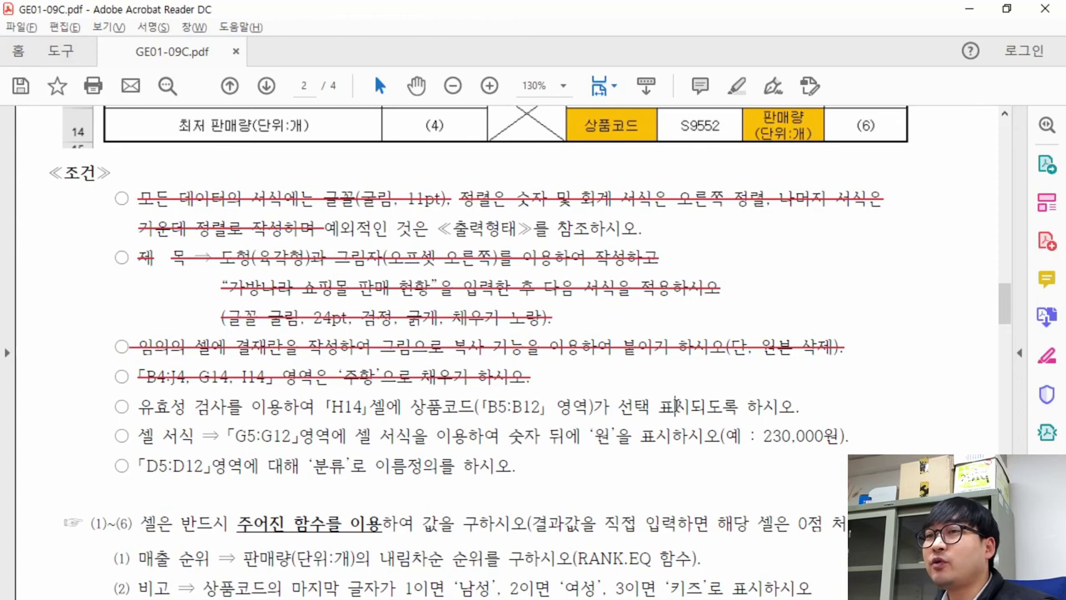
drag(676, 405, 651, 406)
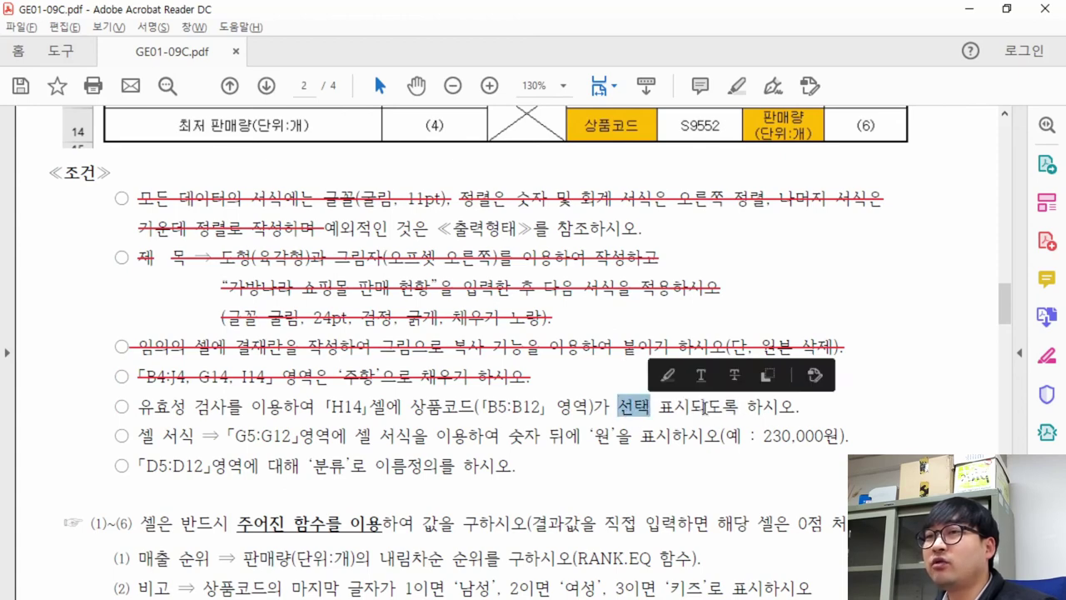
drag(139, 407, 243, 408)
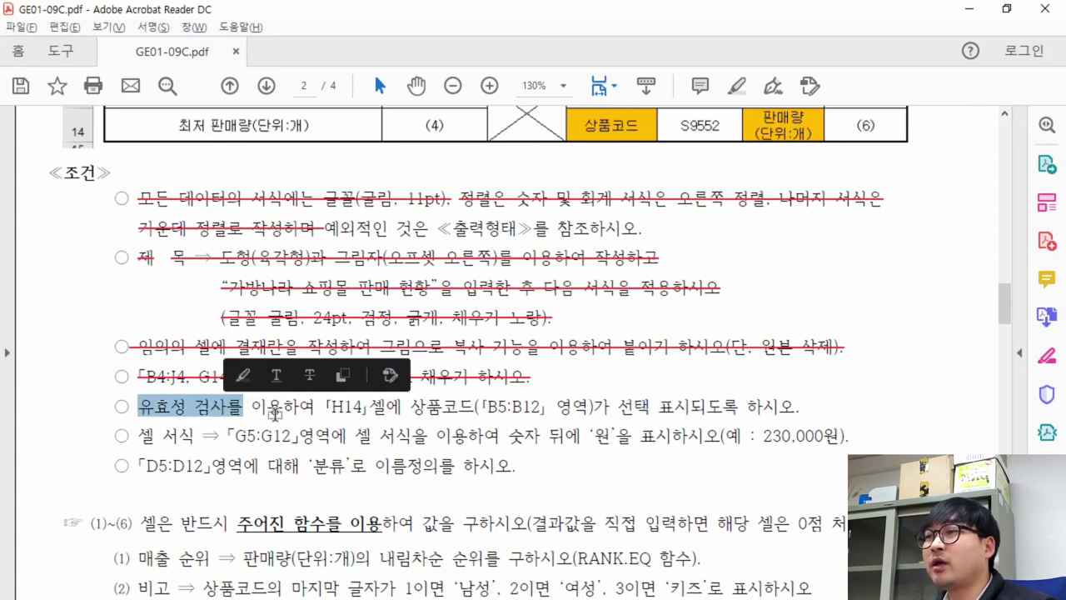
- In Excel, start data validation for cell H14 on 제1작업 and set the allowed value type to 목록
key(alt+Tab)
click(589, 511)
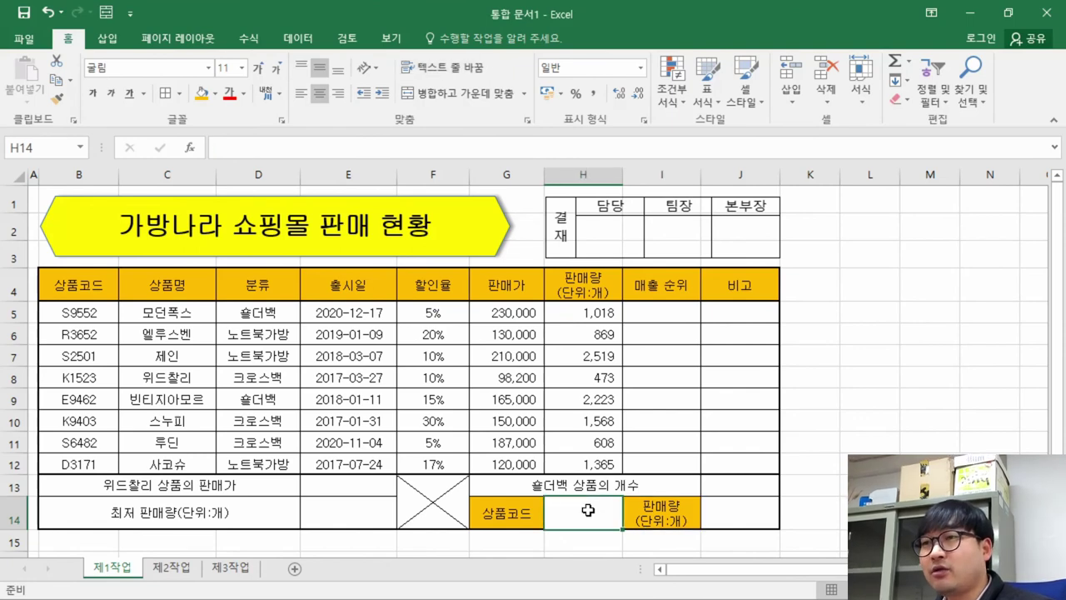
click(589, 510)
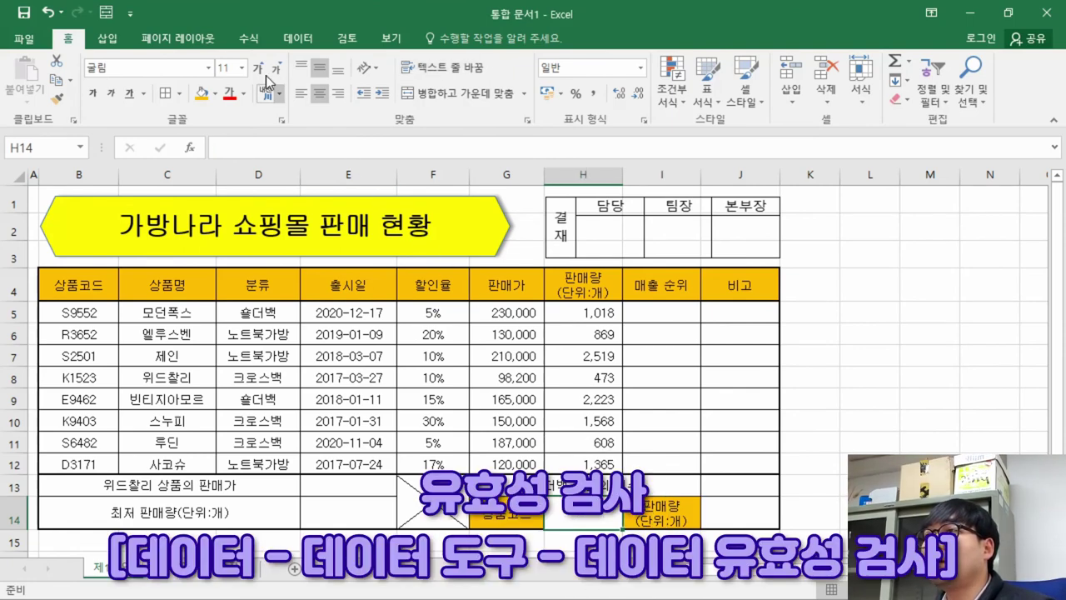
click(297, 40)
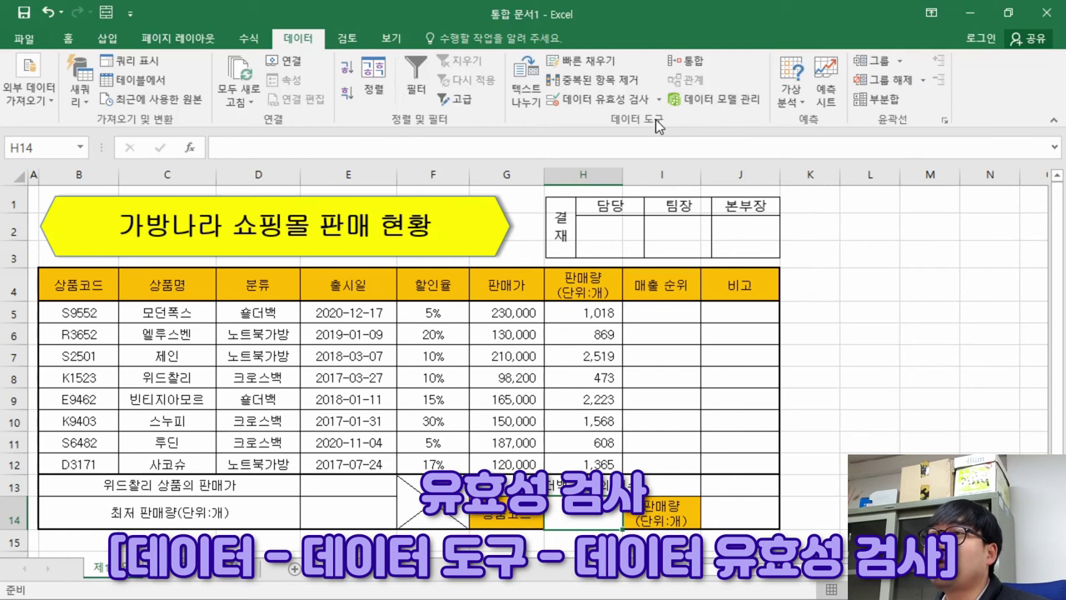
click(656, 120)
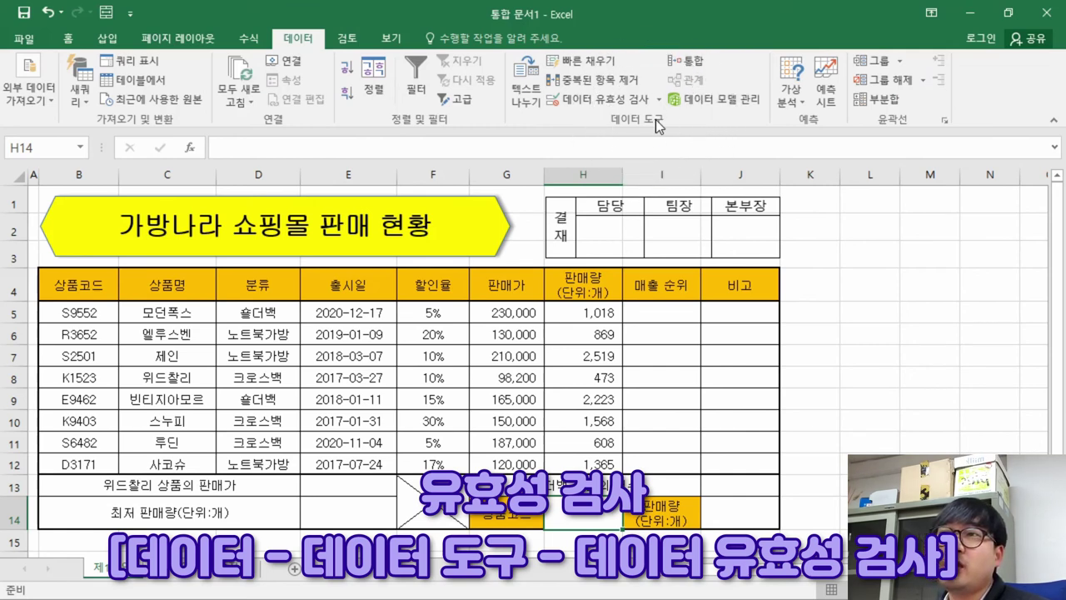
click(594, 101)
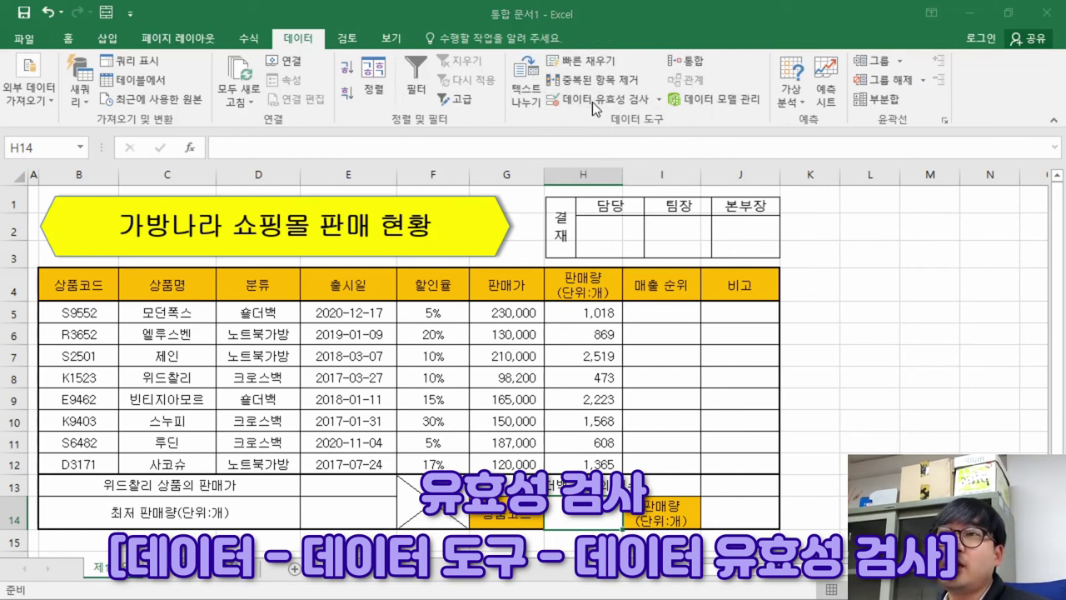
drag(474, 165, 382, 173)
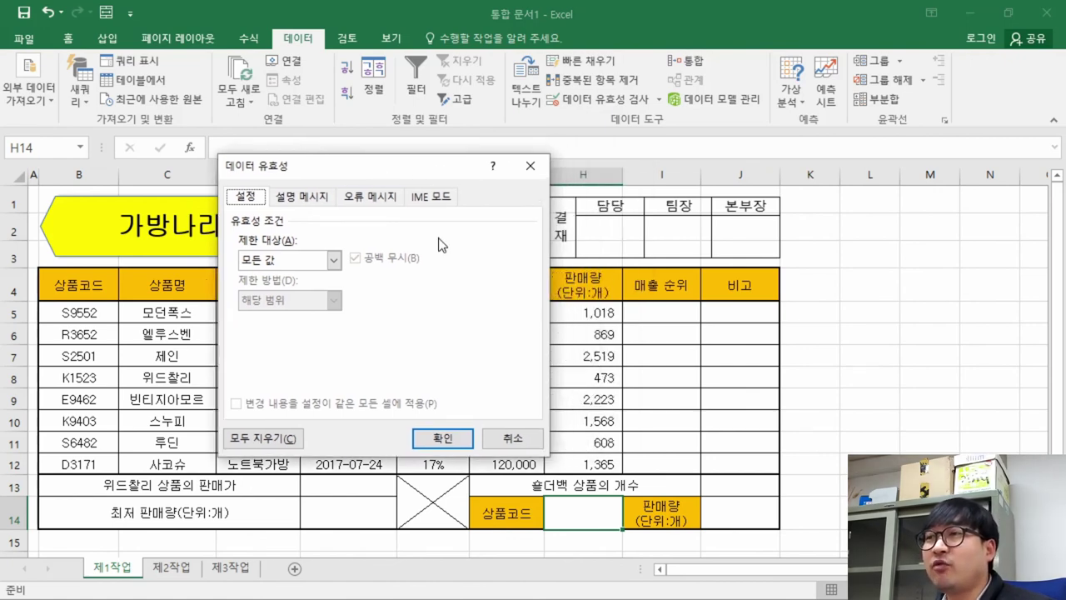
click(334, 260)
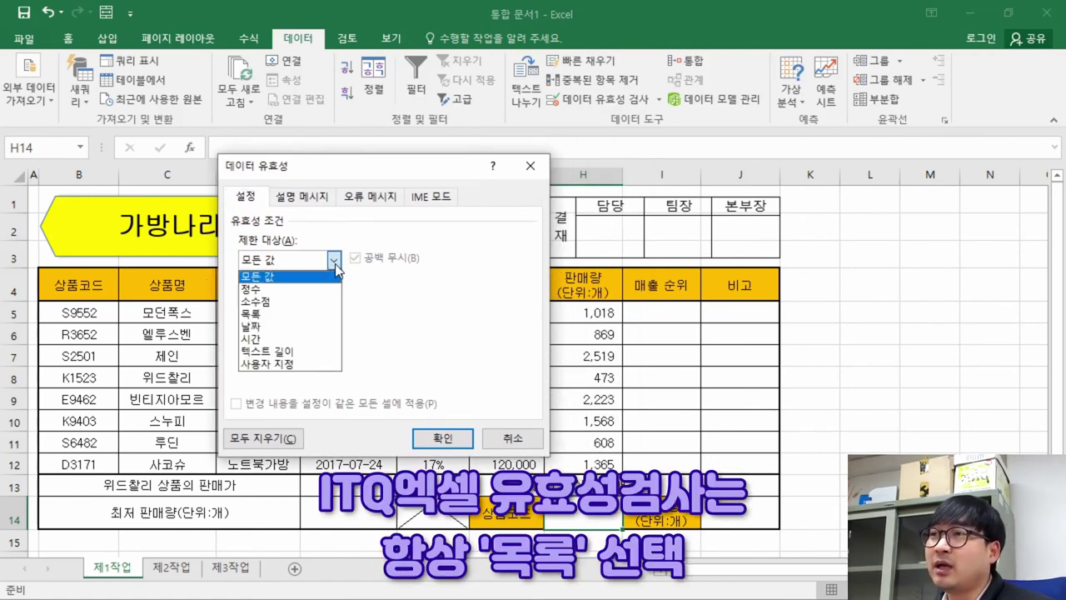
click(273, 322)
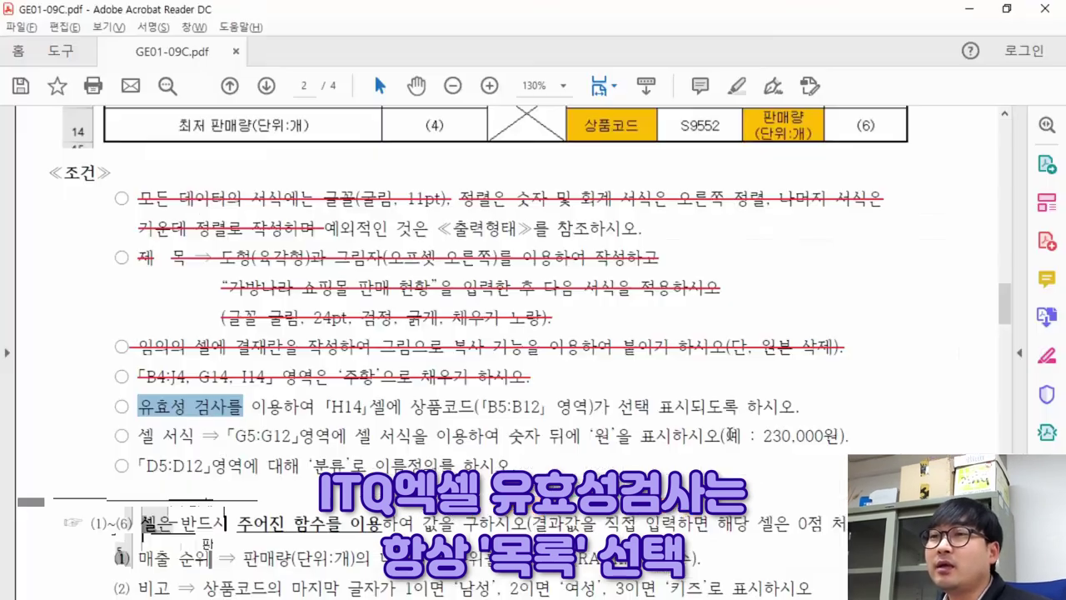
- Check the PDF's '선택 표시되도록' wording, set the H14 list source to =$B$5:$B$12 in Excel, and apply the validation
key(alt+Tab)
drag(616, 407, 739, 408)
key(alt+Tab)
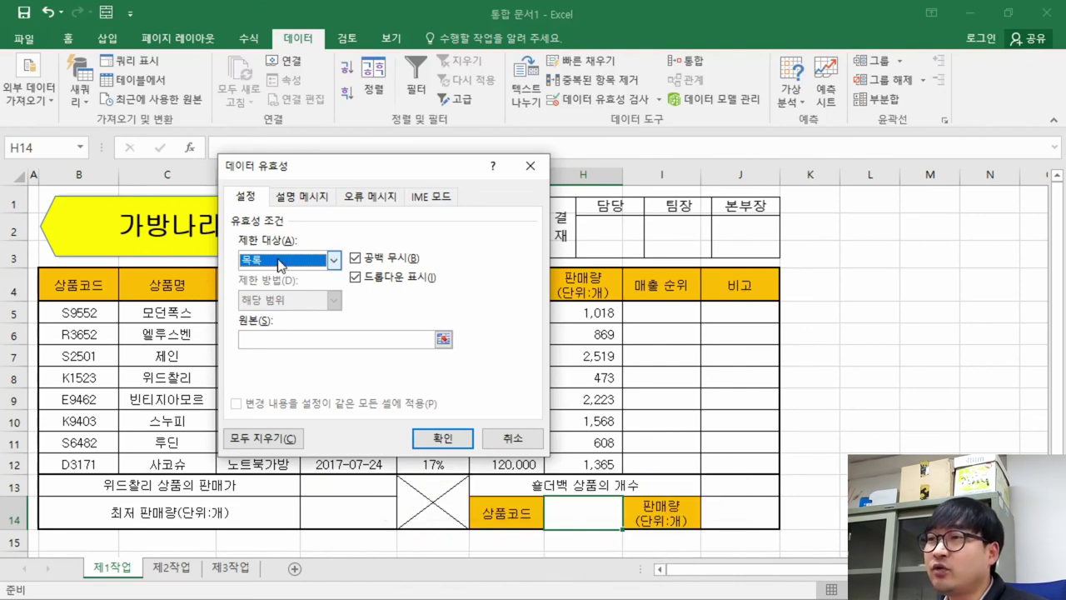
click(279, 340)
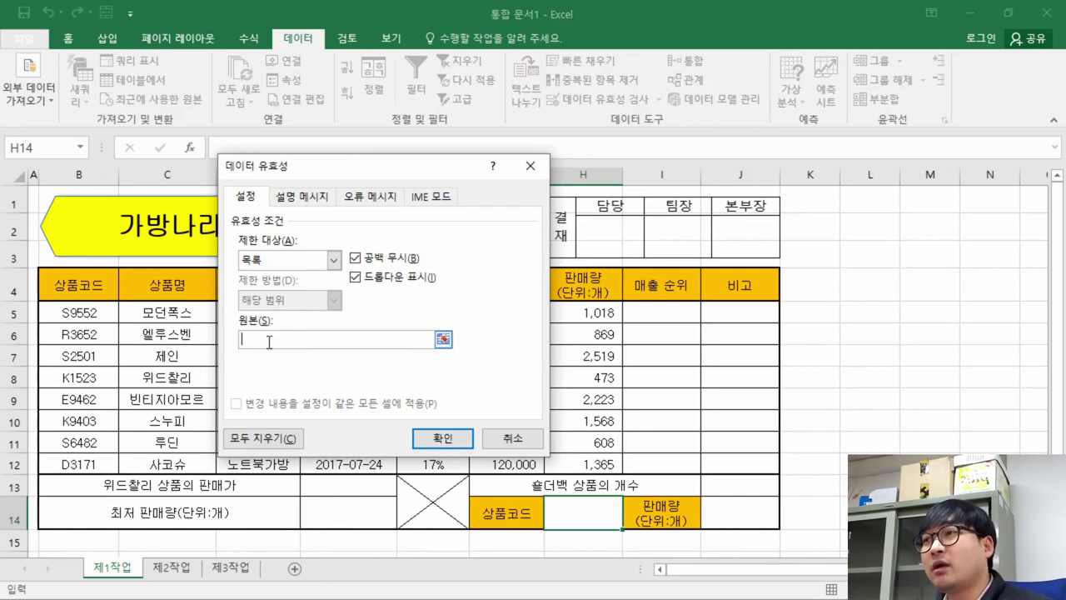
drag(73, 311, 83, 464)
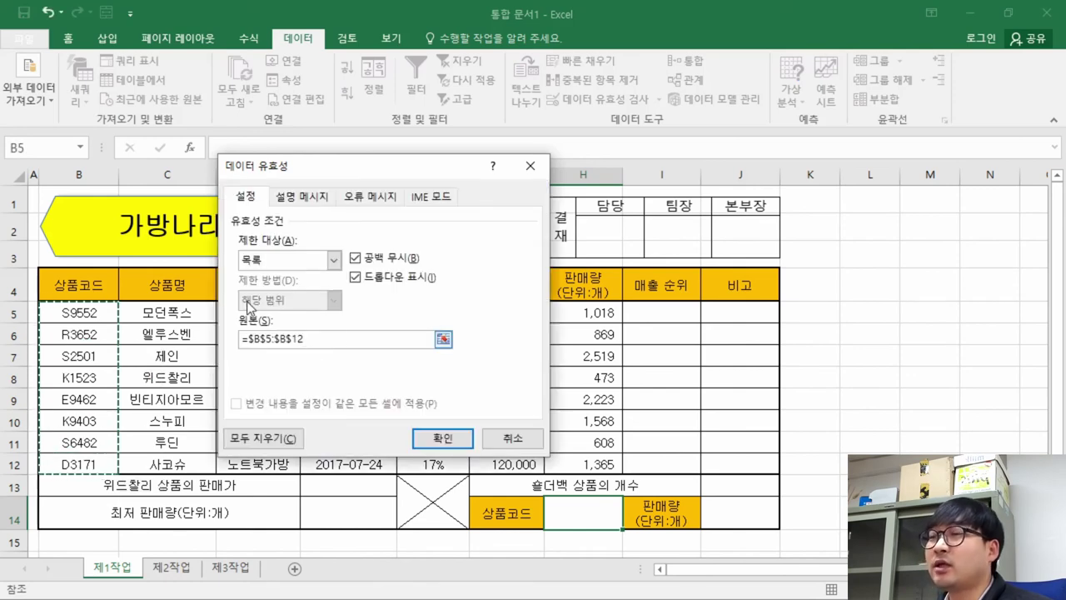
click(442, 438)
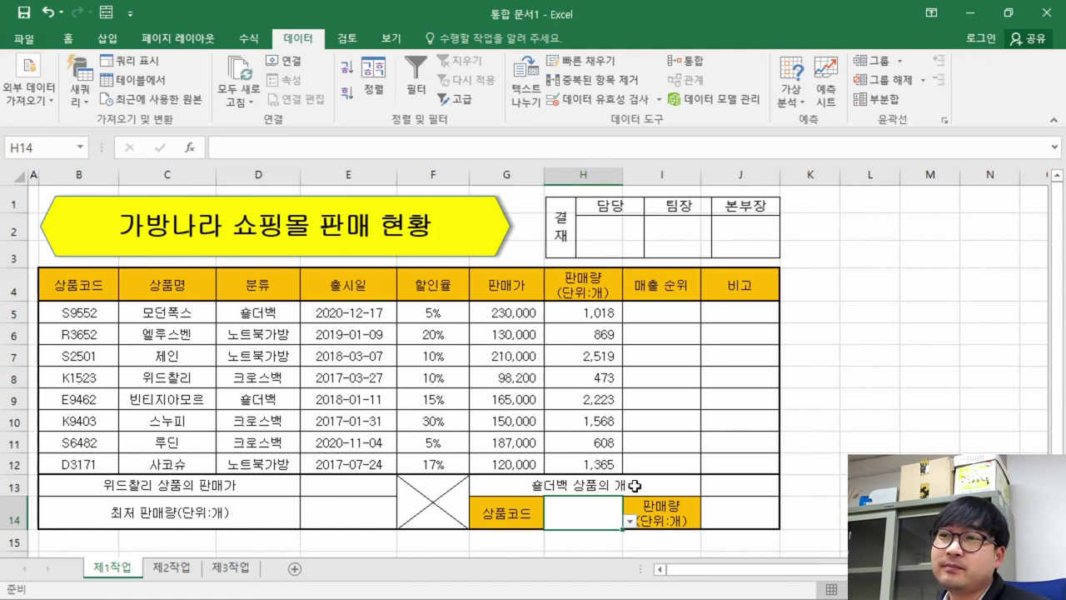
- Try out the H14 validation list by picking product code K1523 and then R3652
scroll(638, 532, down, 4)
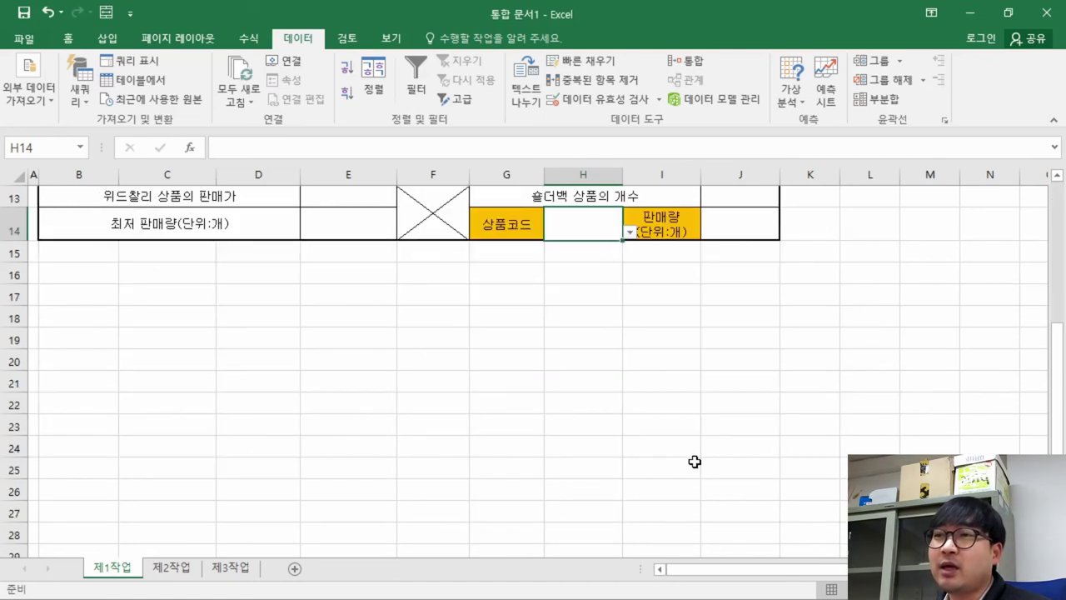
click(629, 235)
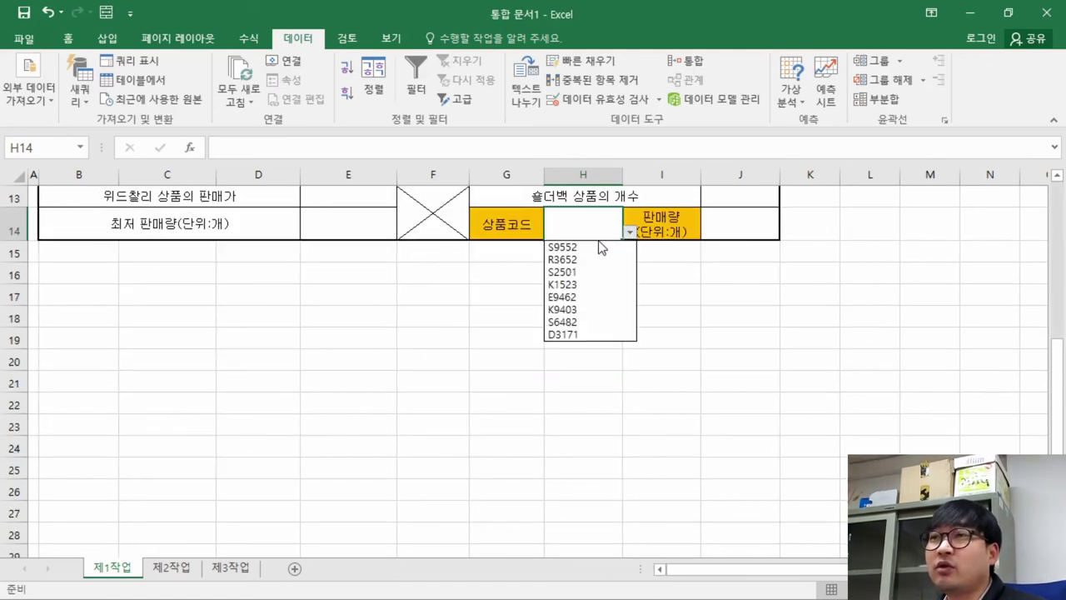
click(563, 286)
click(629, 232)
click(590, 260)
- Check the product code in the PDF sample's H14 and choose S9552 from the H14 list in Excel
key(alt+Tab)
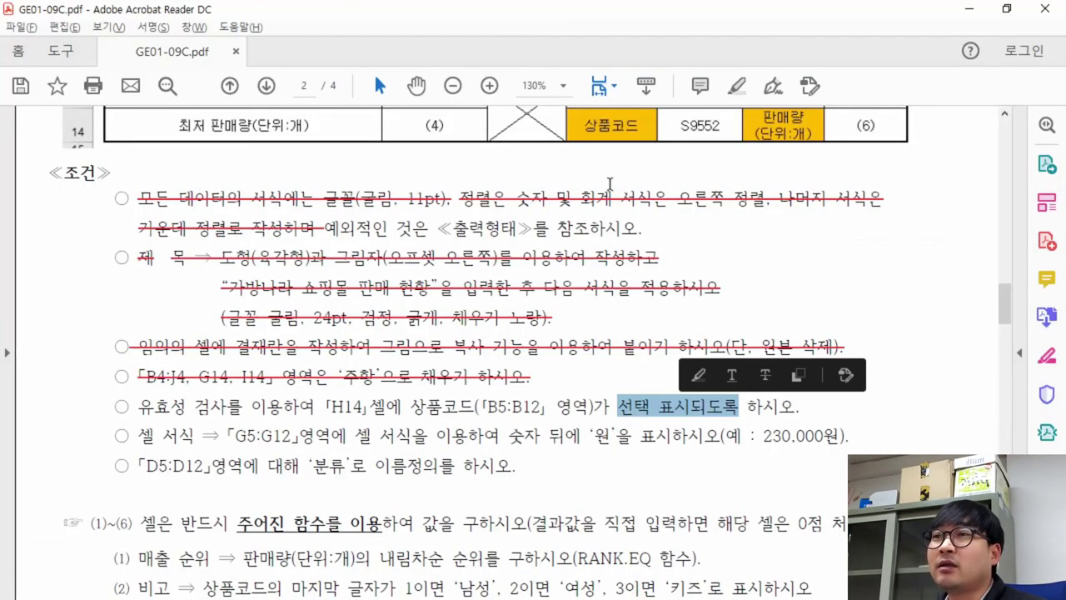
drag(733, 135, 736, 140)
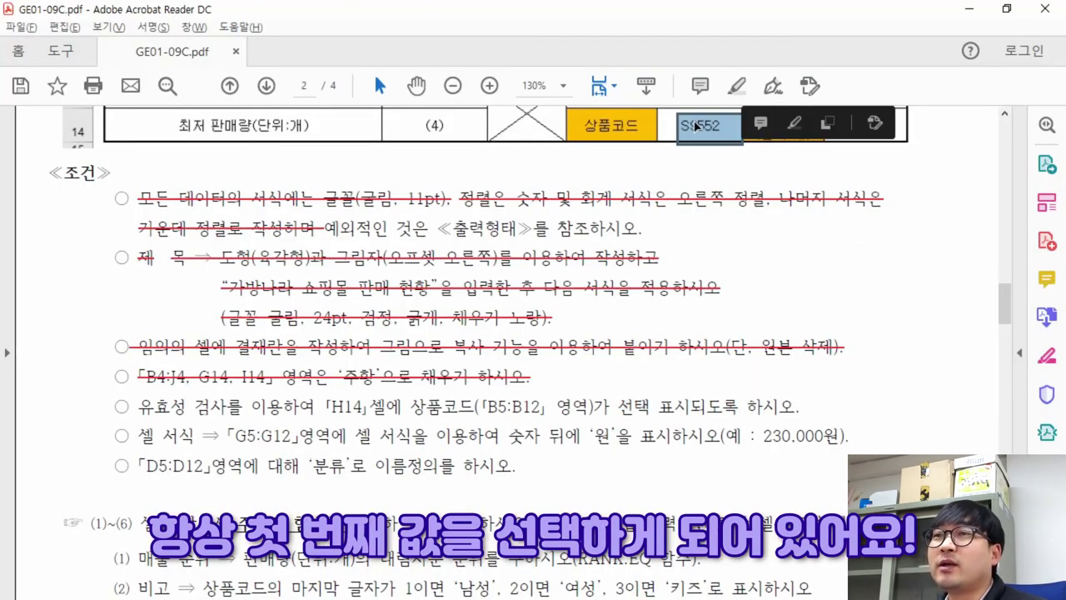
key(alt+Tab)
click(629, 232)
click(572, 244)
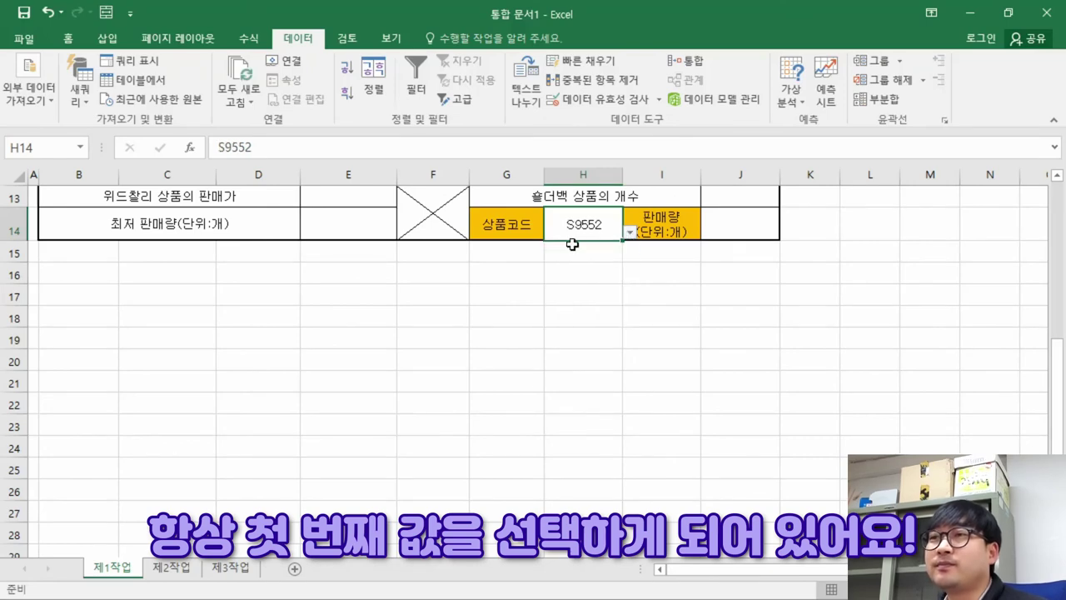
scroll(572, 244, up, 2)
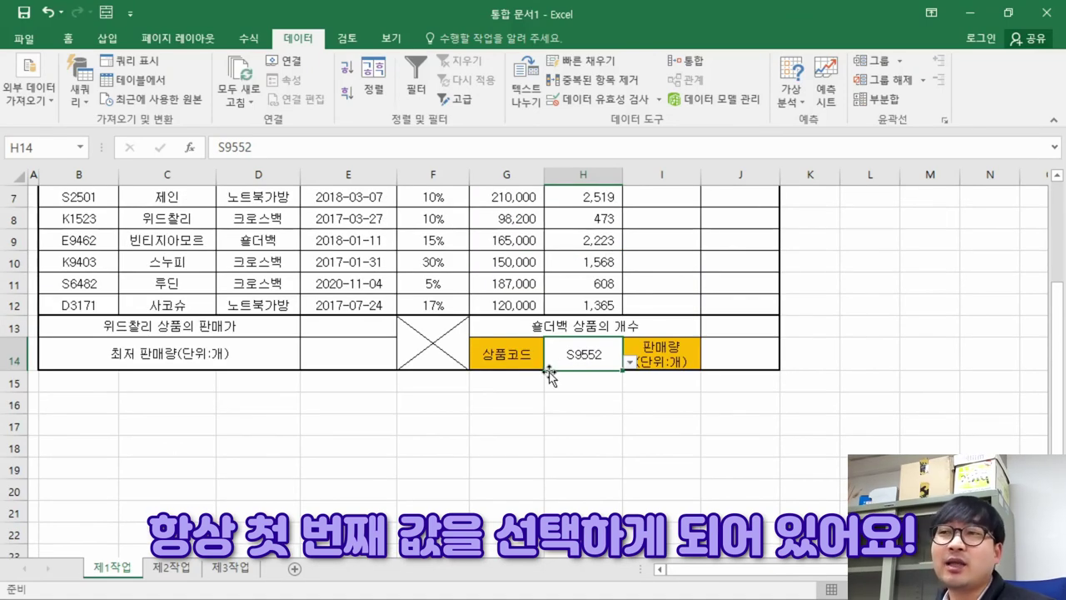
- In the exam PDF, strike through the 유효성 검사 condition for H14
key(alt+Tab)
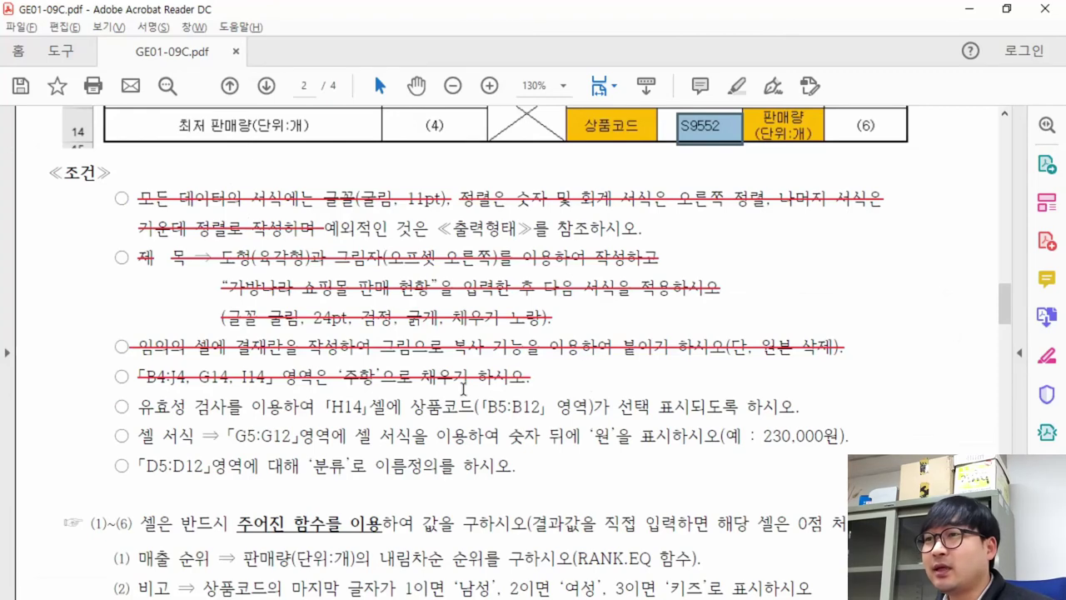
drag(139, 407, 798, 406)
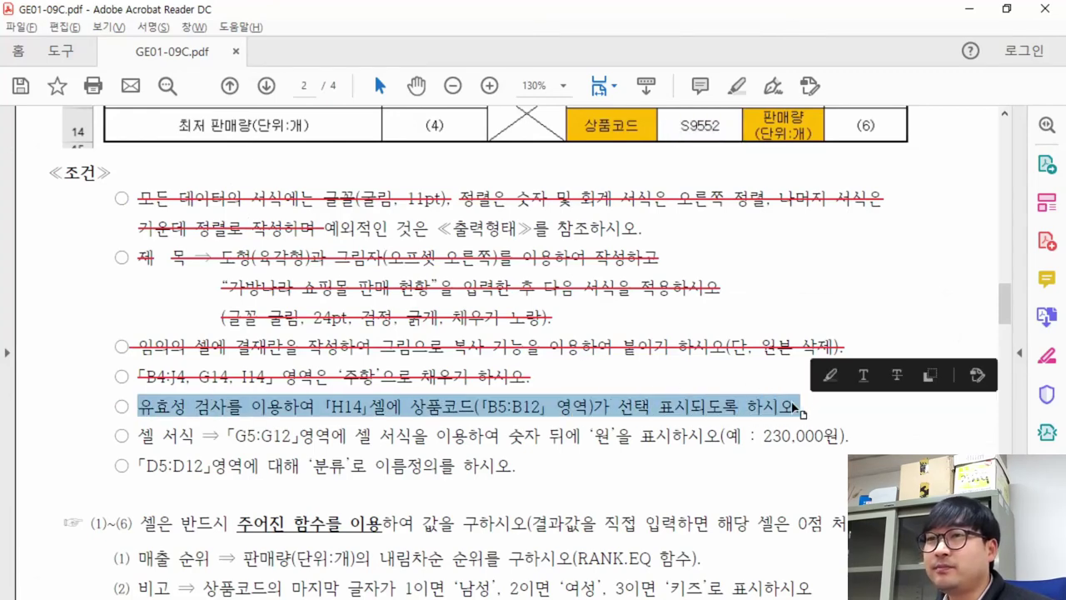
click(907, 379)
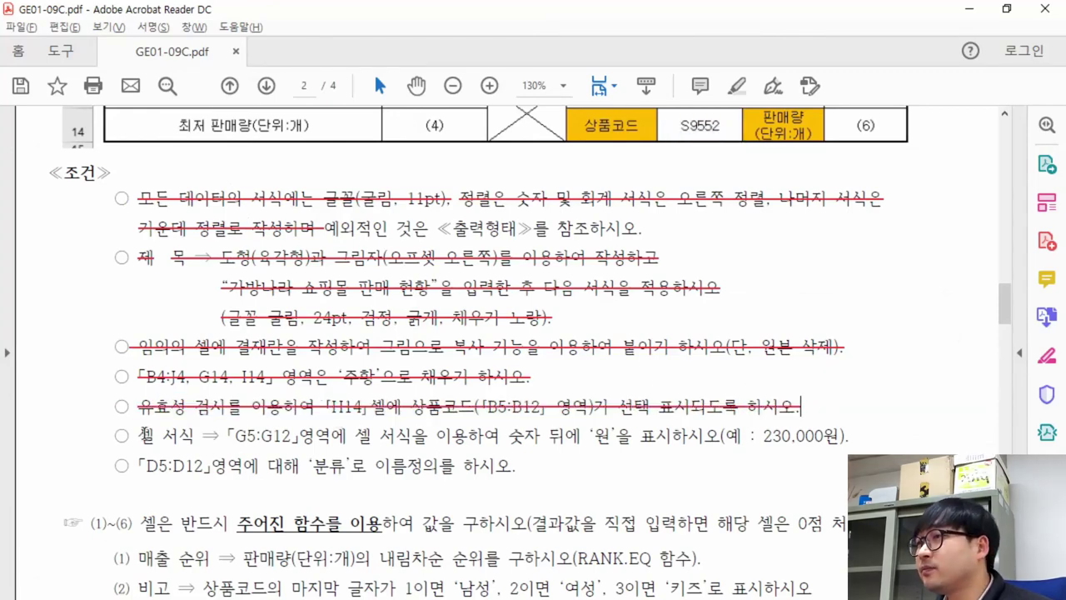
- Read the PDF's 셀 서식 condition for G5:G12 and compare it with the 판매가 column in the sample table
drag(138, 434, 296, 436)
scroll(466, 472, up, 4)
scroll(466, 472, up, 1)
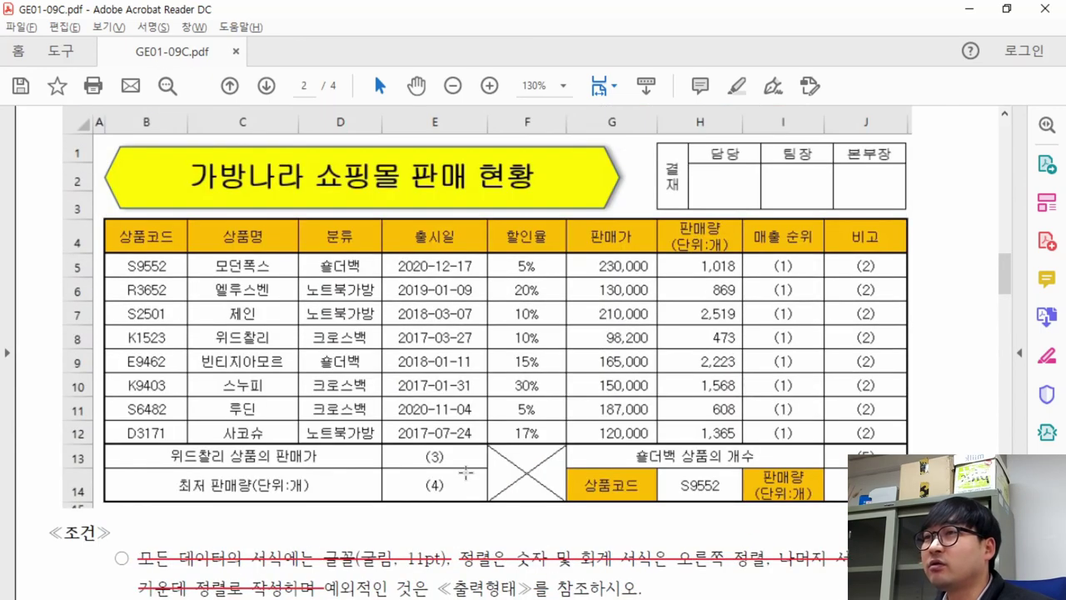
drag(611, 134, 656, 441)
key(alt+Tab)
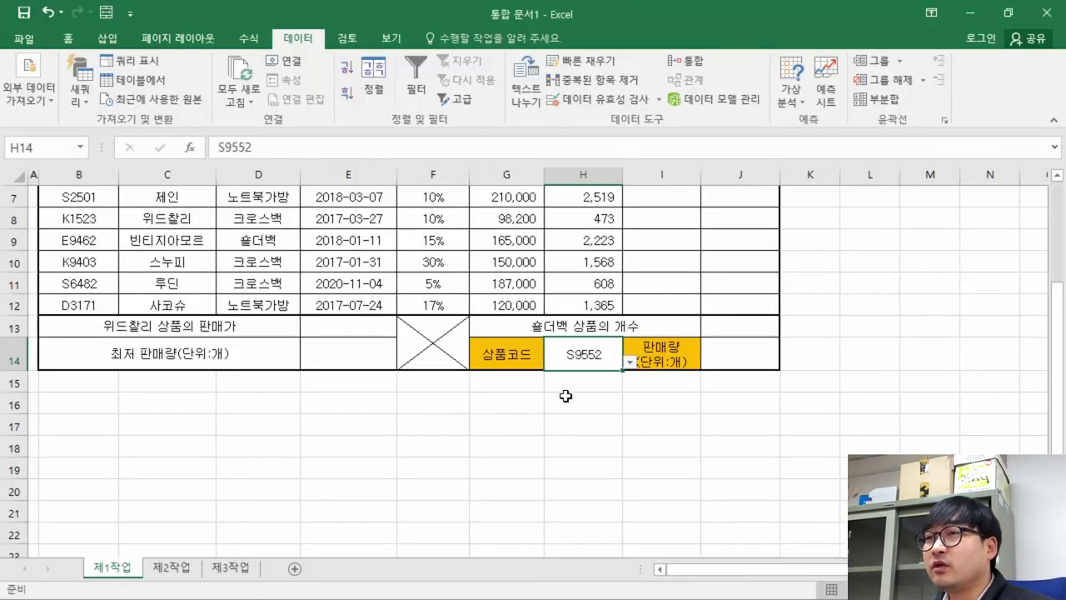
key(alt+Tab)
scroll(450, 426, down, 5)
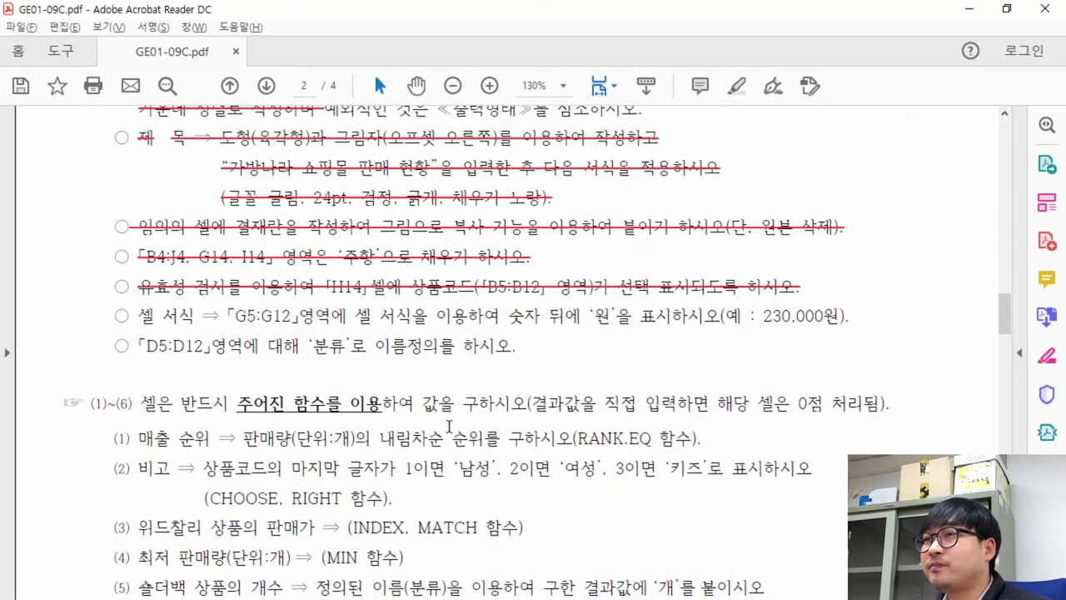
drag(357, 316, 720, 319)
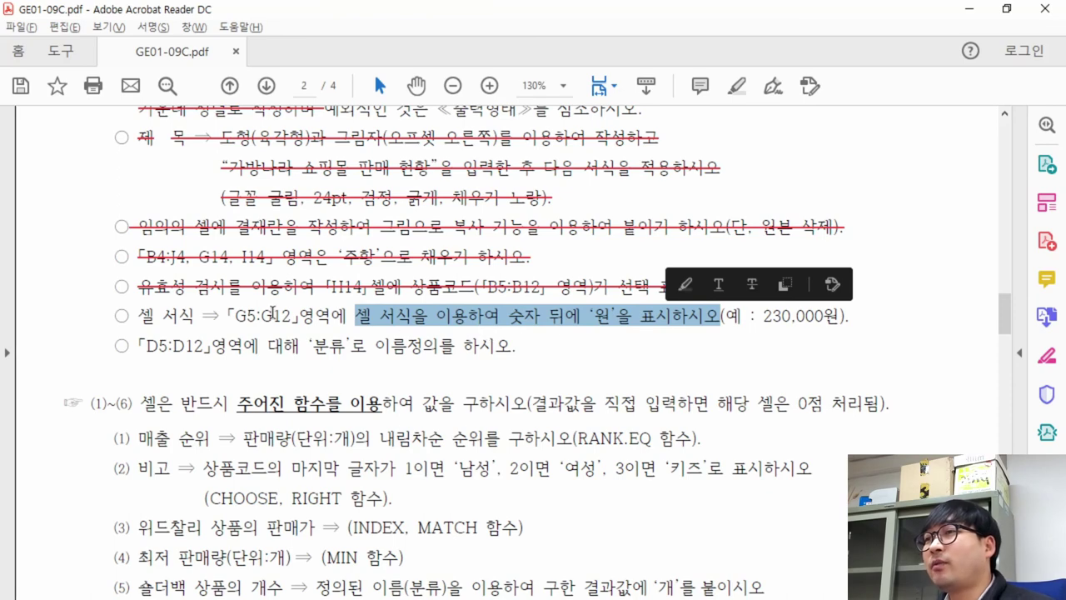
drag(229, 315, 292, 317)
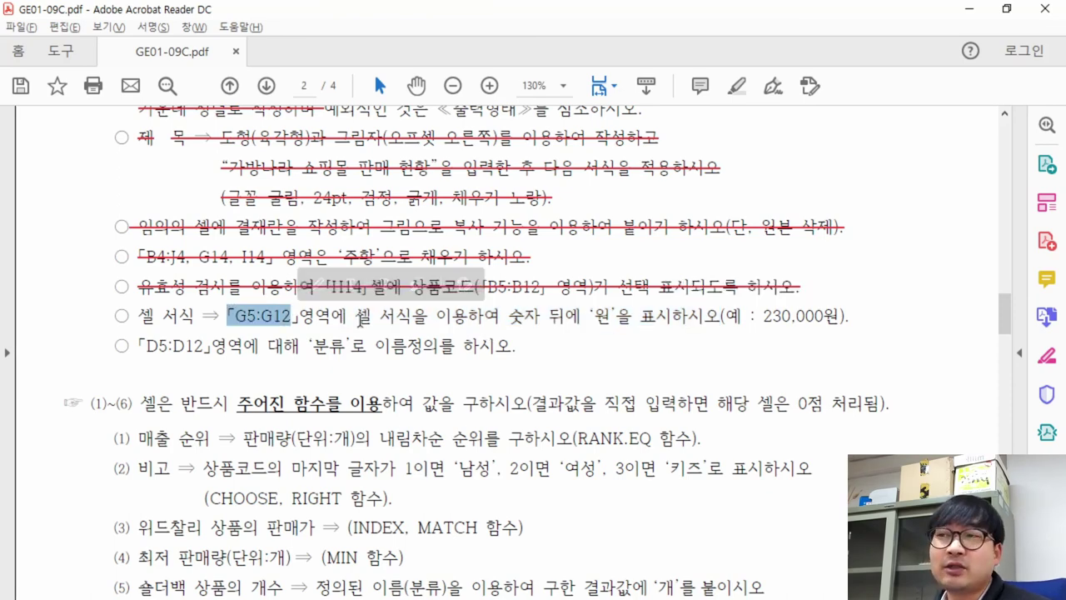
drag(356, 317, 428, 317)
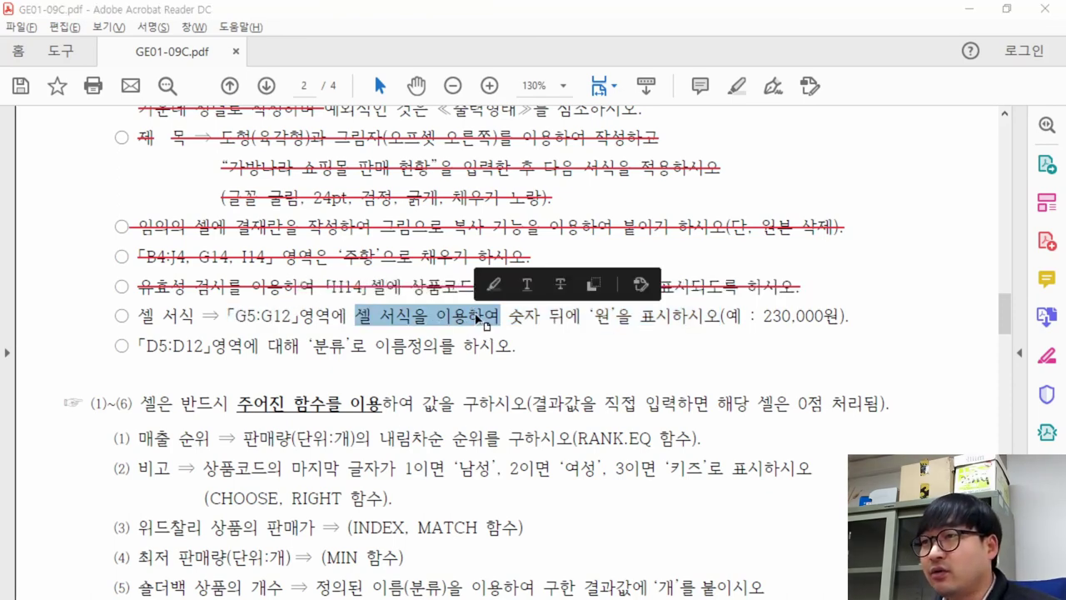
- Switch to Excel, open the cell formatting for G5:G12 in the 판매가 column, and reread the '원' condition in the PDF
key(alt+Tab)
scroll(546, 330, up, 2)
click(582, 359)
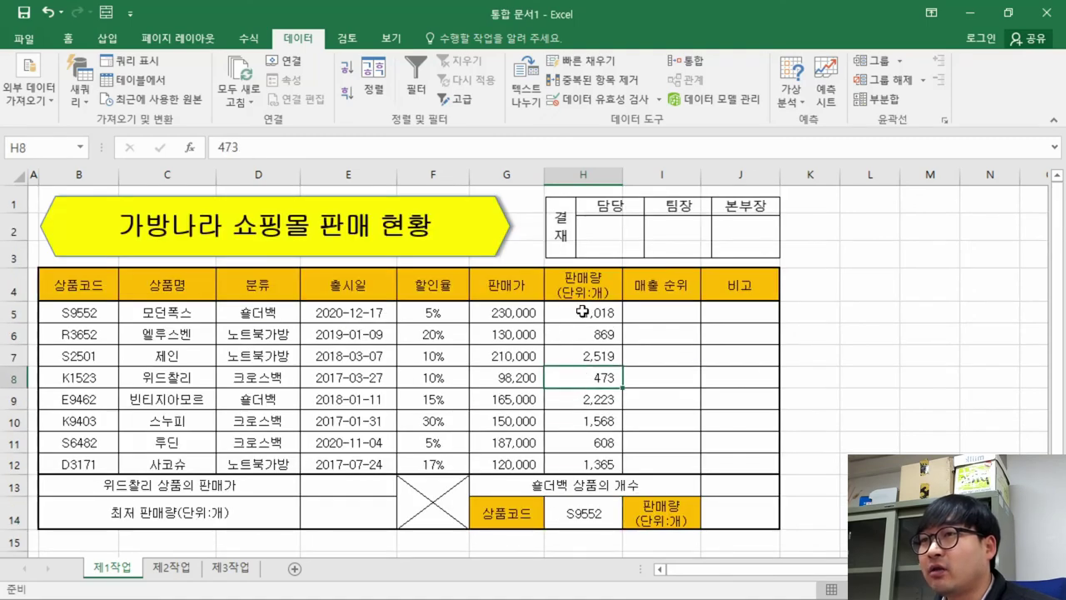
key(alt+Tab)
key(alt+Tab)
drag(507, 305, 505, 465)
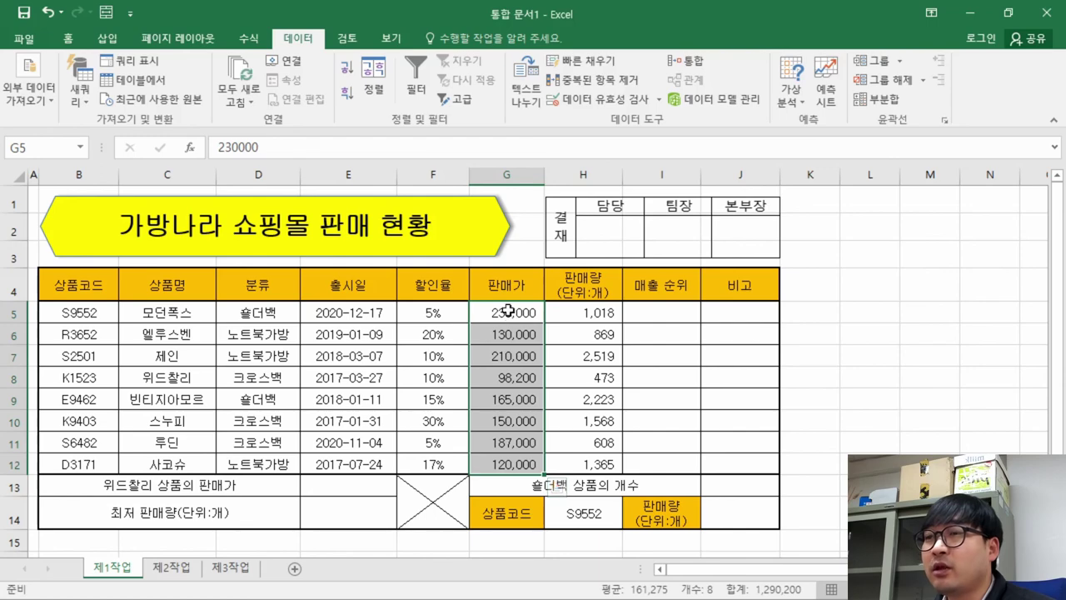
right_click(506, 411)
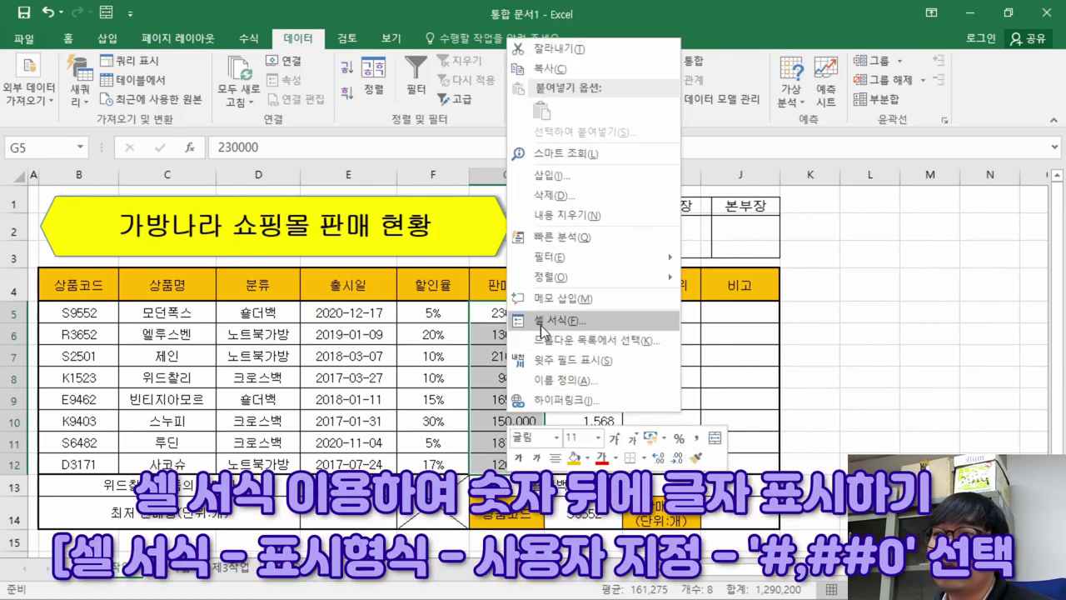
click(564, 322)
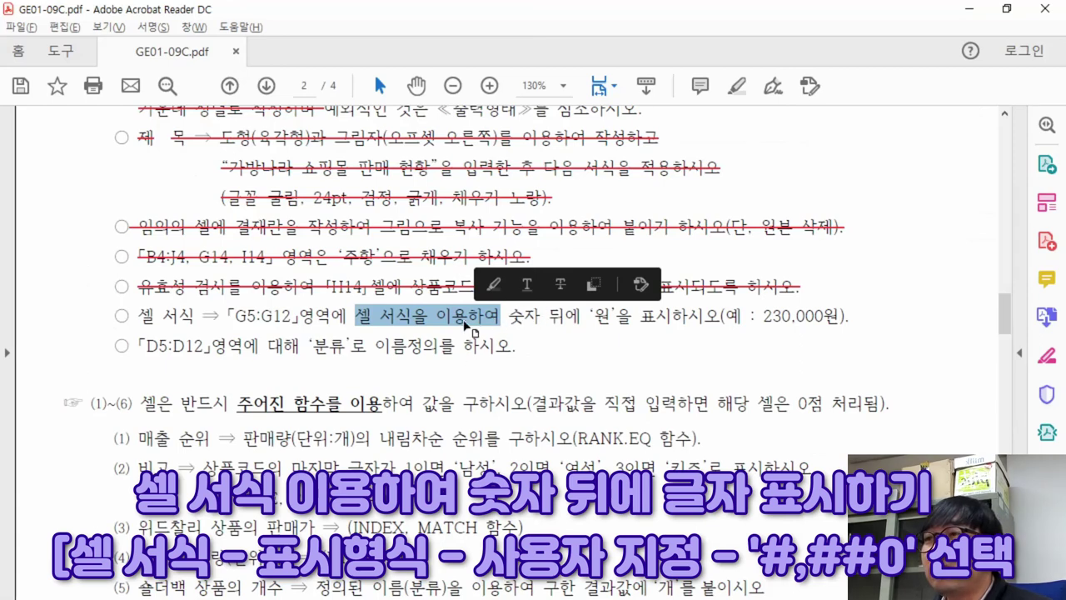
click(369, 317)
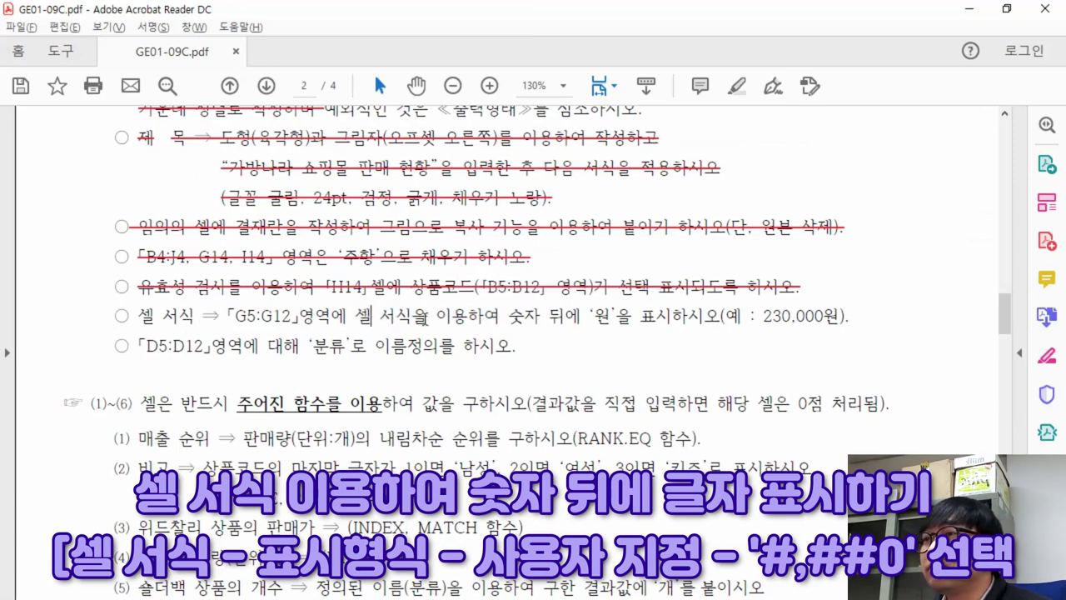
drag(511, 315, 717, 318)
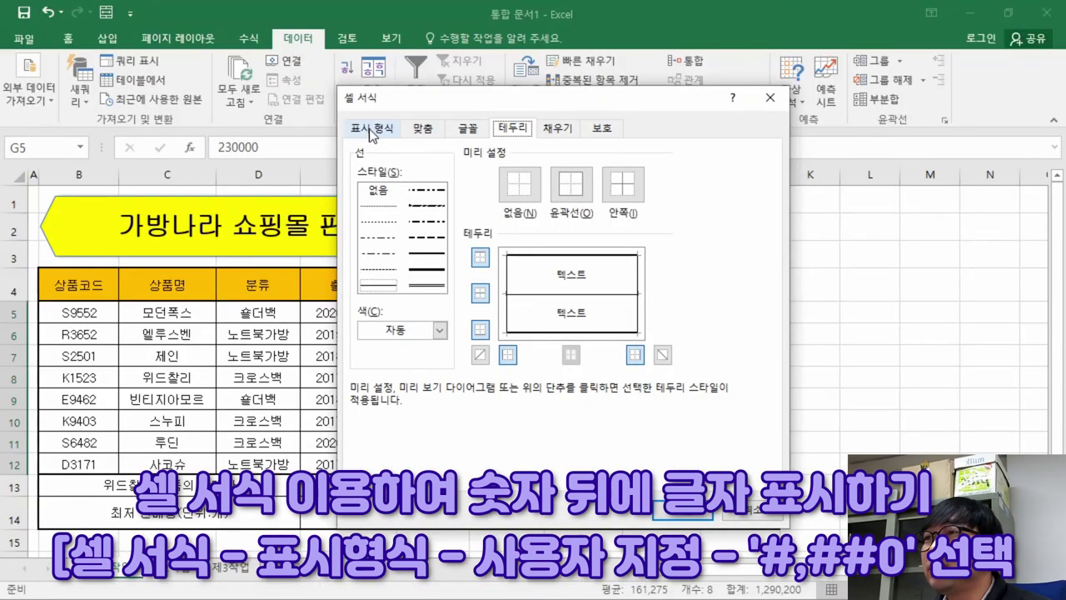
- Apply the custom number format #,##0원 to G5:G12 and check it against the condition in the PDF
click(372, 129)
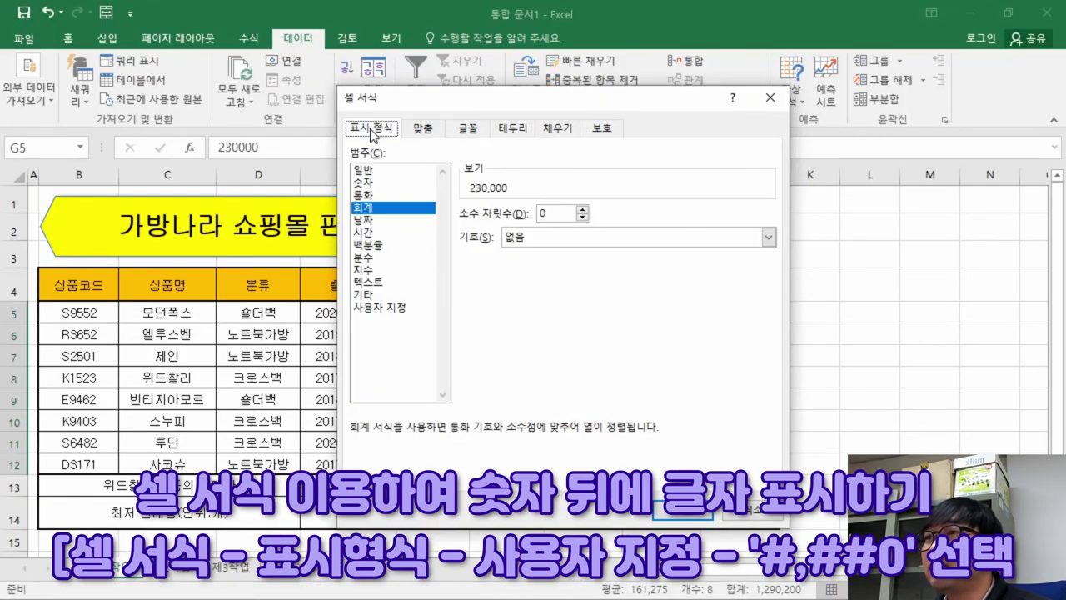
click(398, 309)
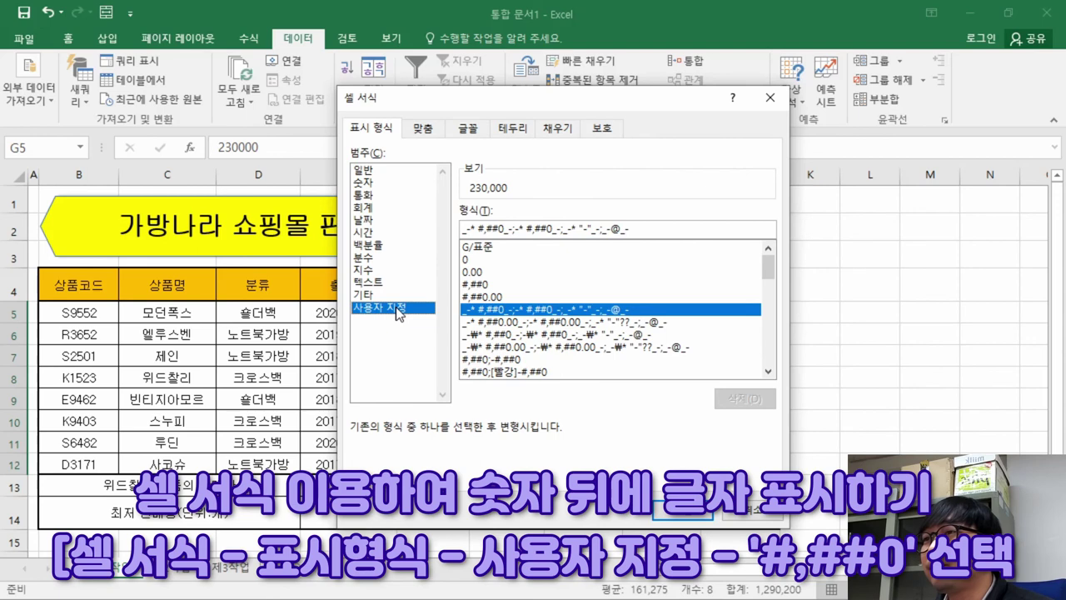
click(483, 285)
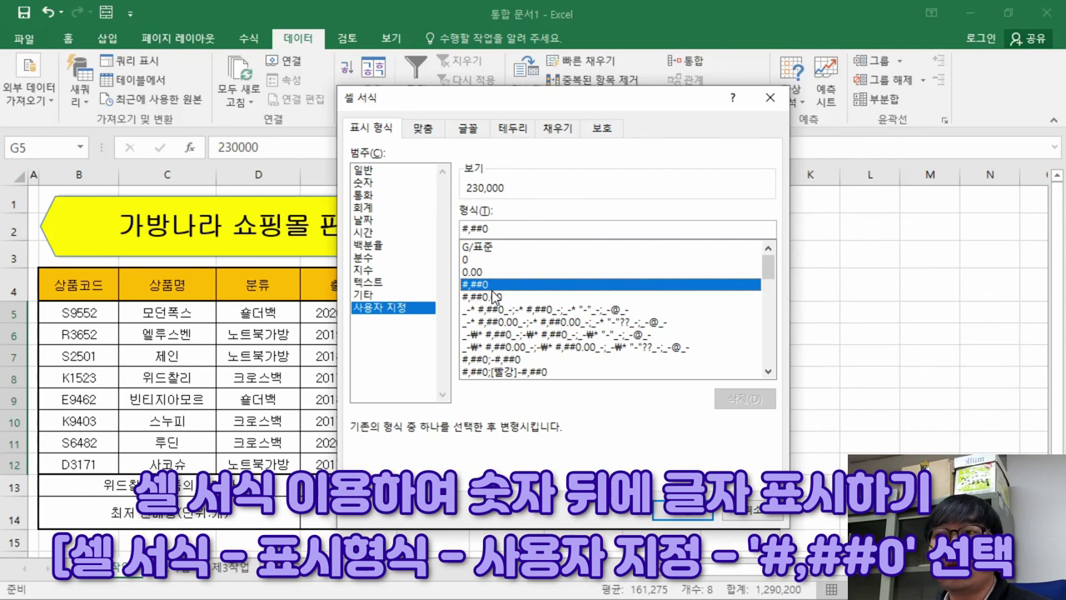
click(500, 227)
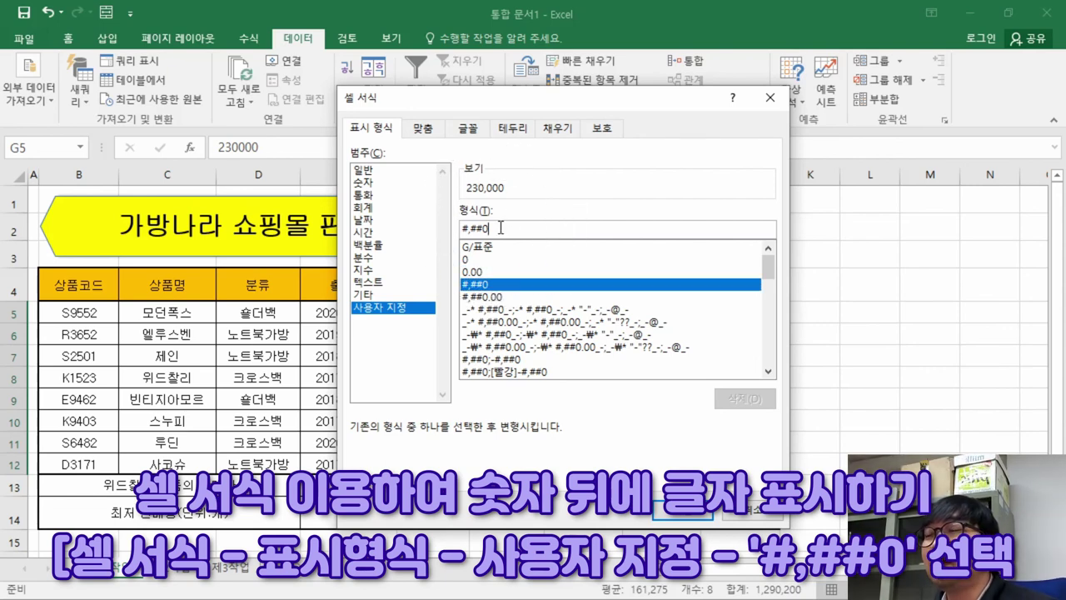
text(원)
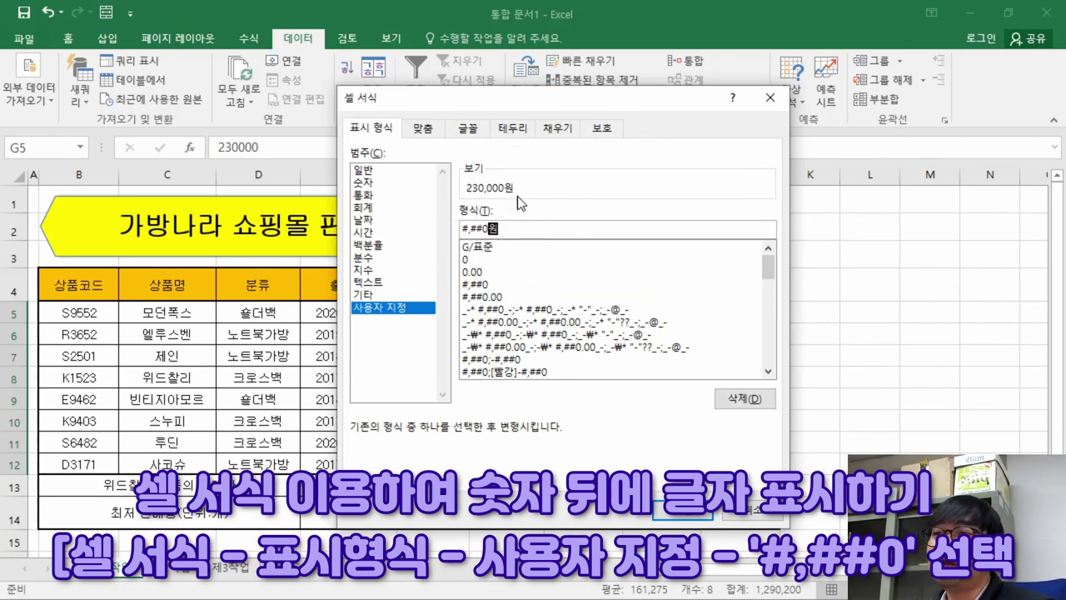
key(alt+Tab)
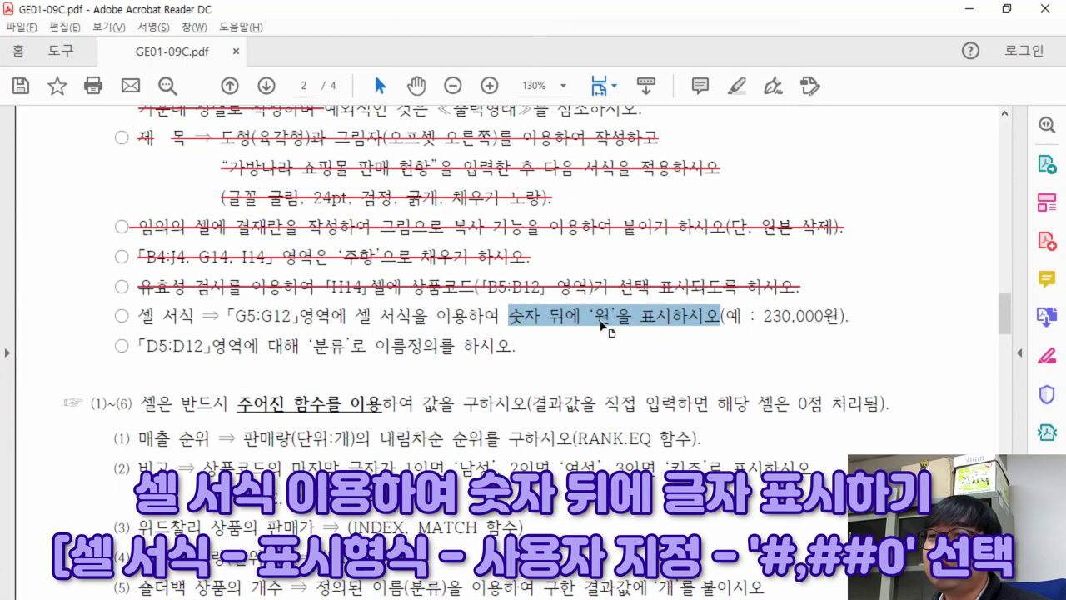
drag(849, 316, 137, 317)
key(alt+Tab)
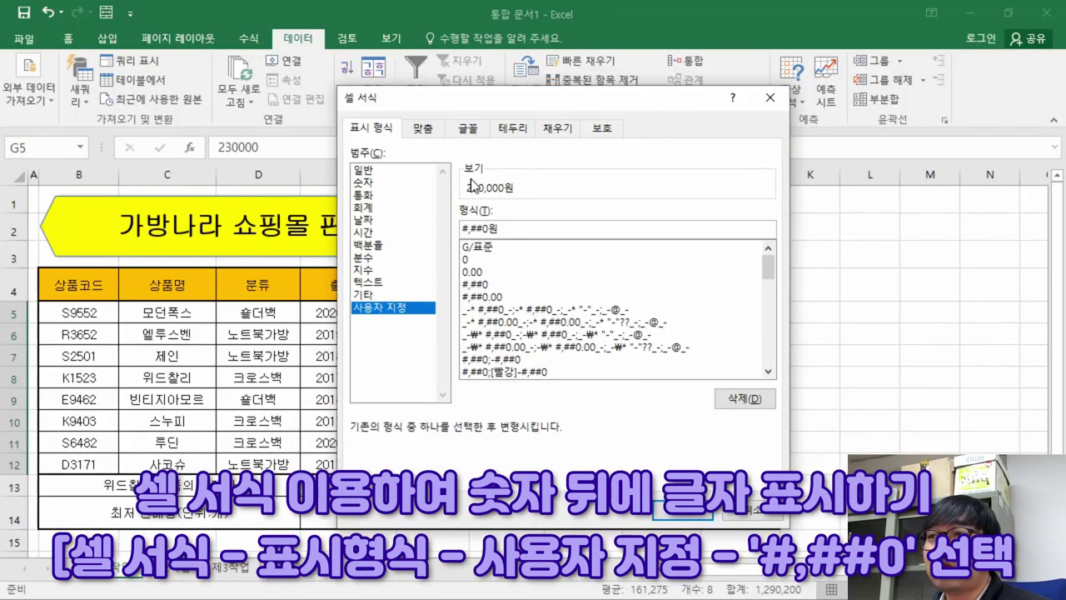
click(683, 510)
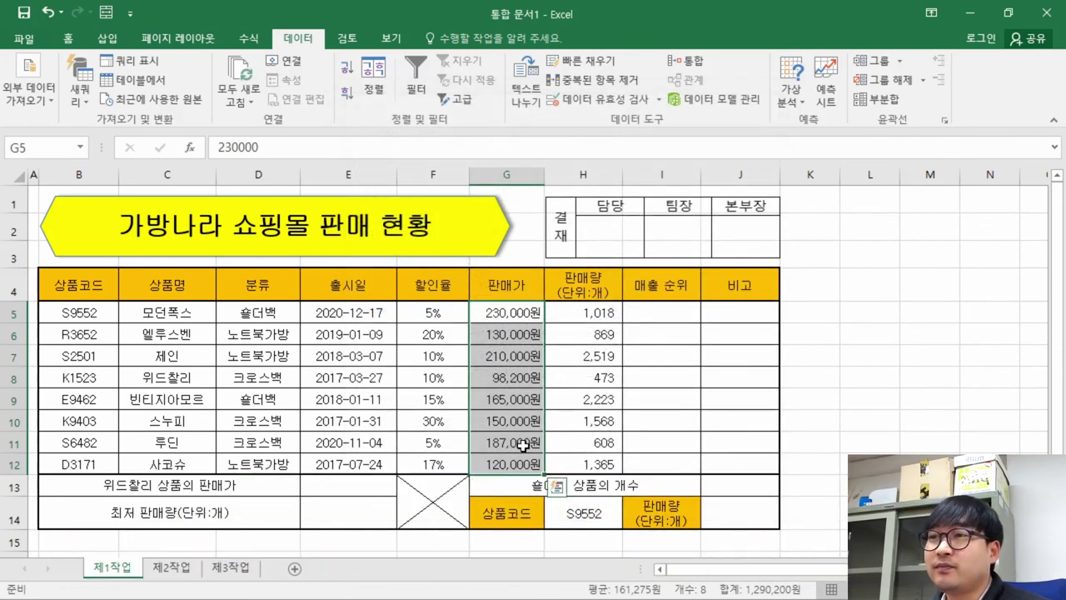
- In the exam PDF, strike through the 셀 서식 condition for G5:G12
key(alt+Tab)
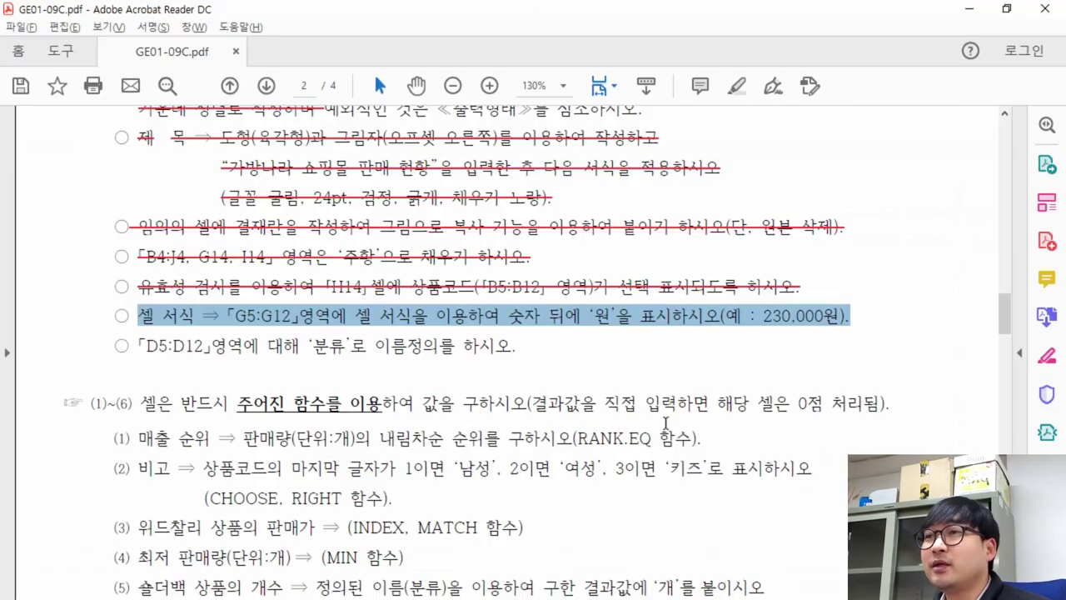
right_click(593, 321)
click(660, 390)
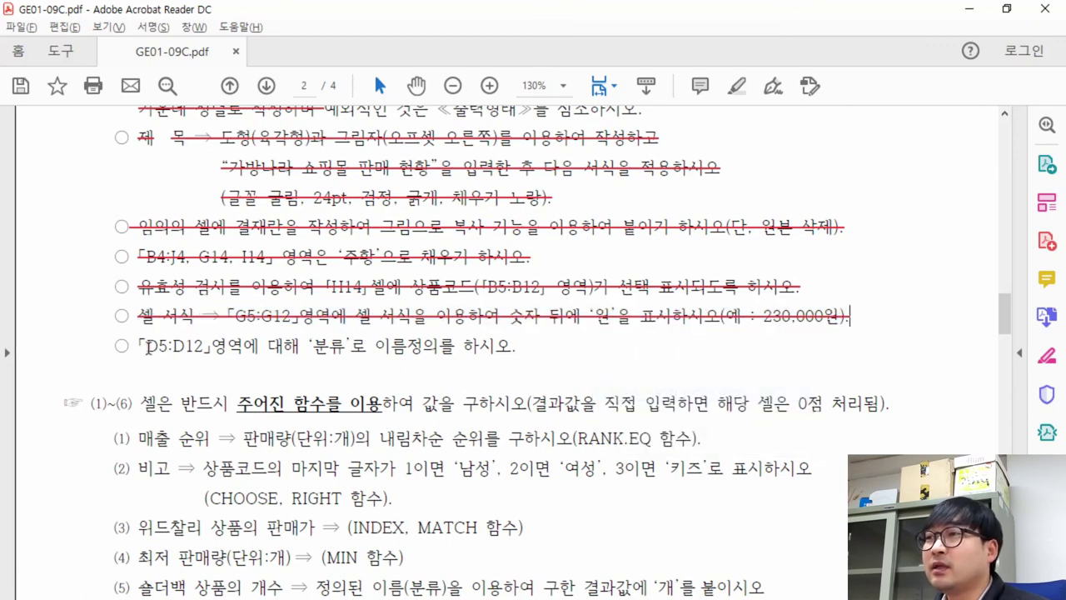
- Read the name condition in the PDF and define the name 분류 for D5:D12 in Excel
drag(140, 344, 206, 345)
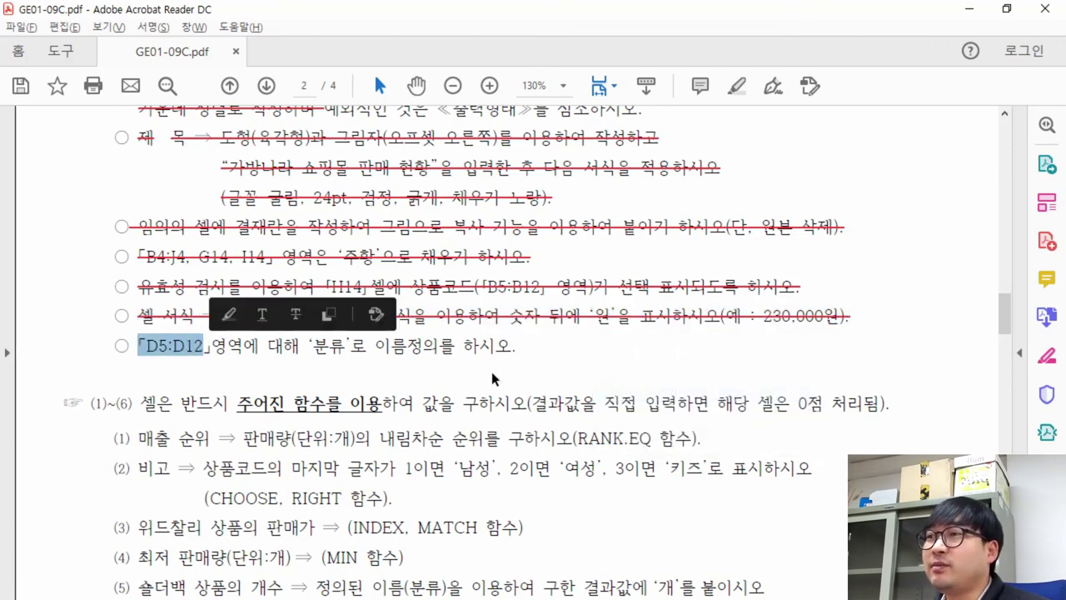
key(alt+Tab)
drag(246, 313, 247, 464)
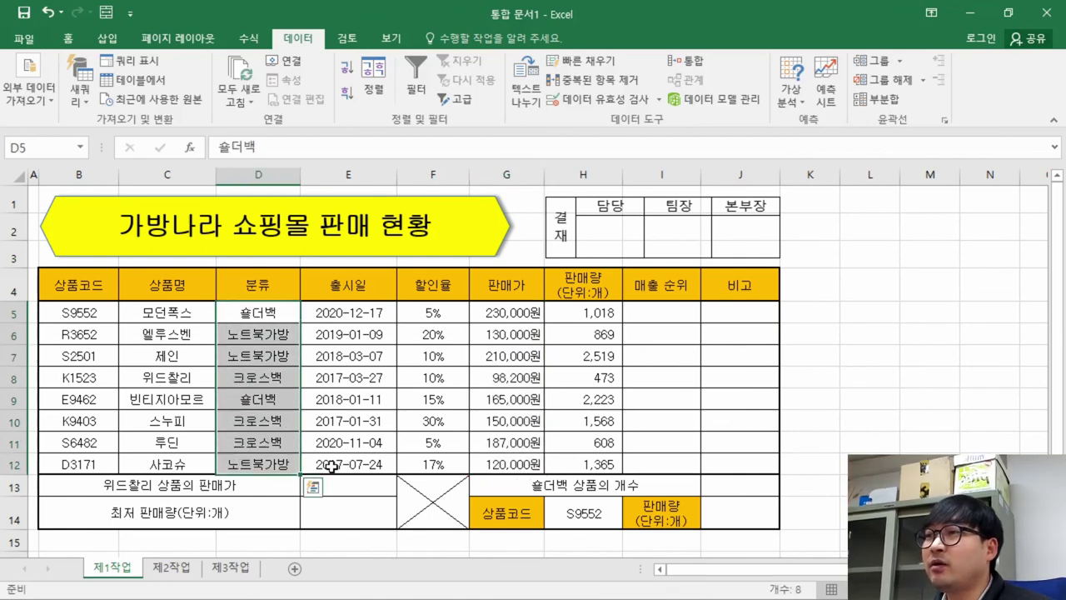
key(alt+Tab)
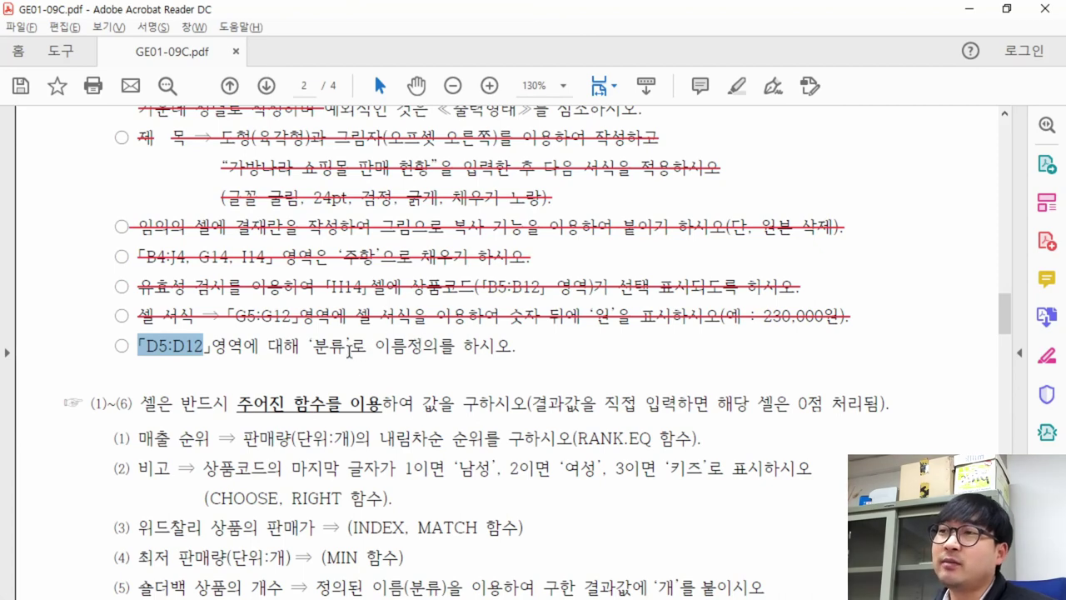
key(alt+Tab)
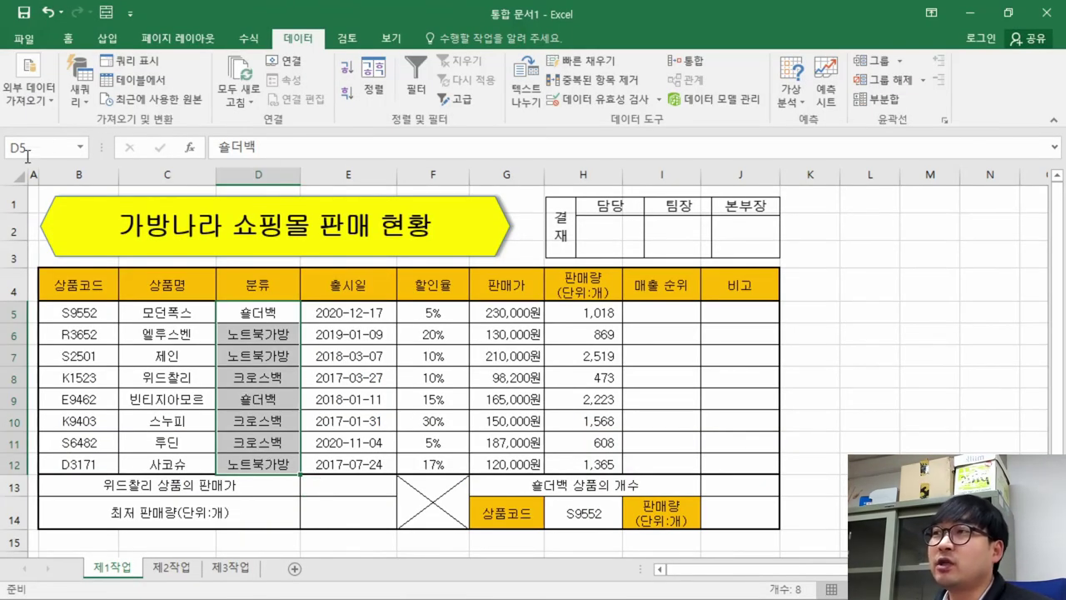
key(ctrl+q)
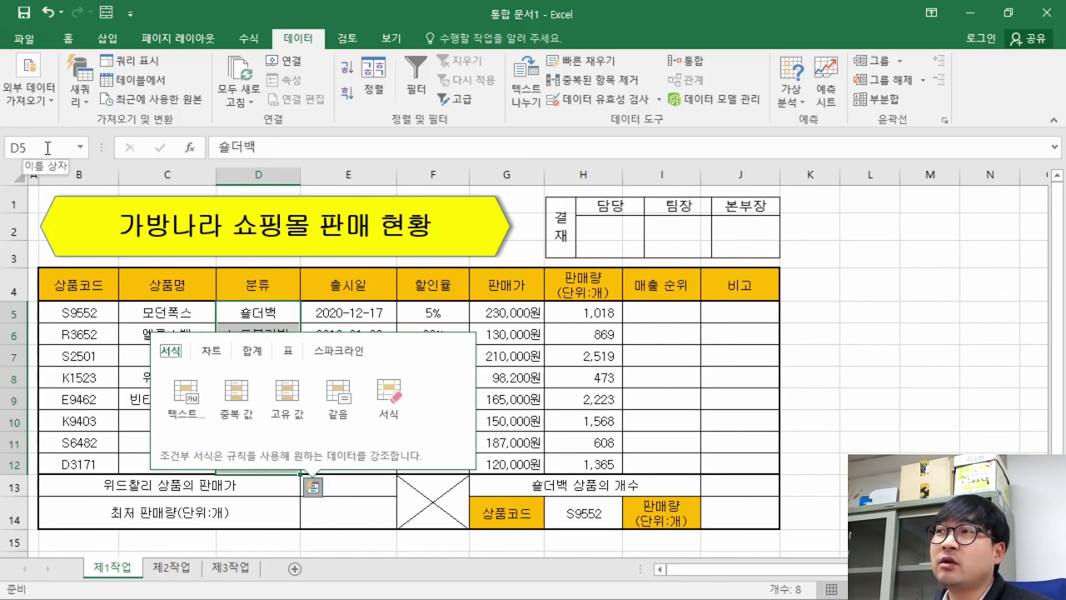
click(47, 147)
text(분류)
key(Return)
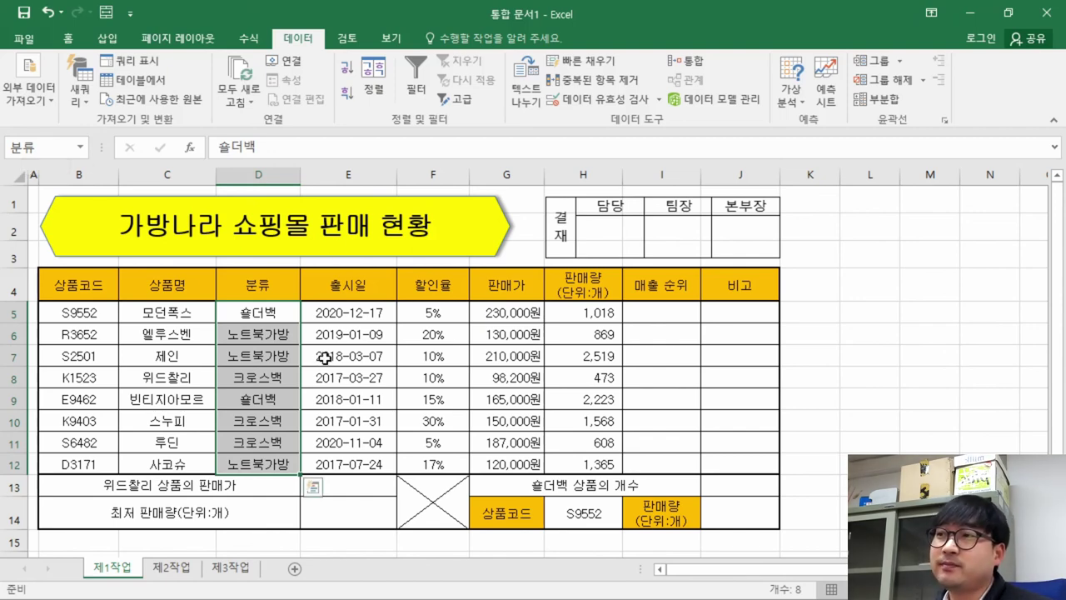
- Check the defined name by moving to another cell and reselecting D5:D12
click(504, 334)
key(Down)
key(Down)
key(Right)
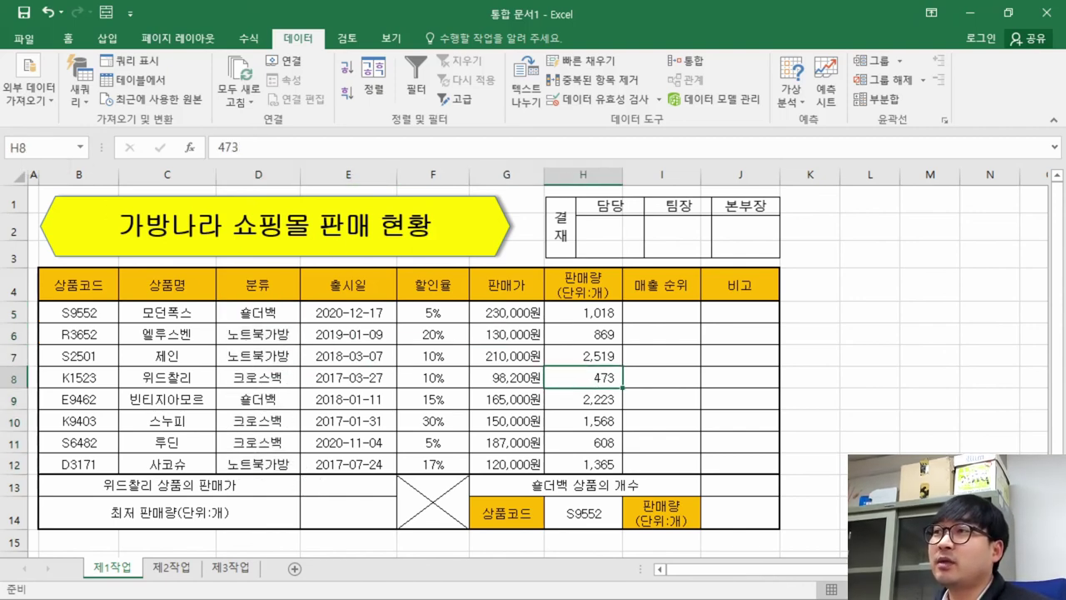
drag(263, 311, 261, 460)
key(ctrl+q)
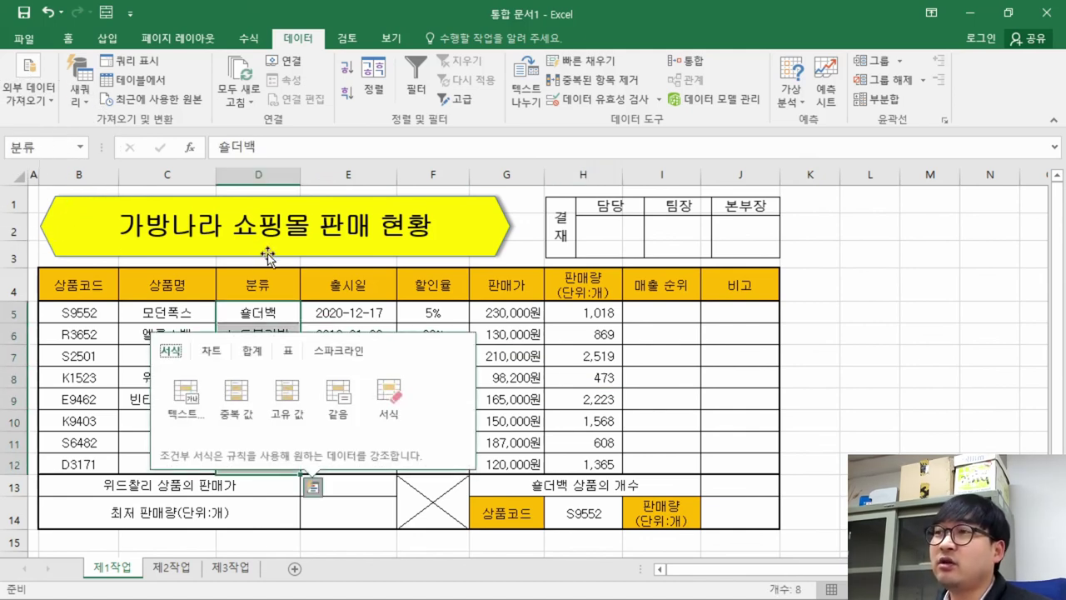
key(Escape)
- In the exam PDF, strike through the condition on defining the name 분류 for D5:D12
key(alt+Tab)
click(222, 351)
drag(139, 340, 510, 348)
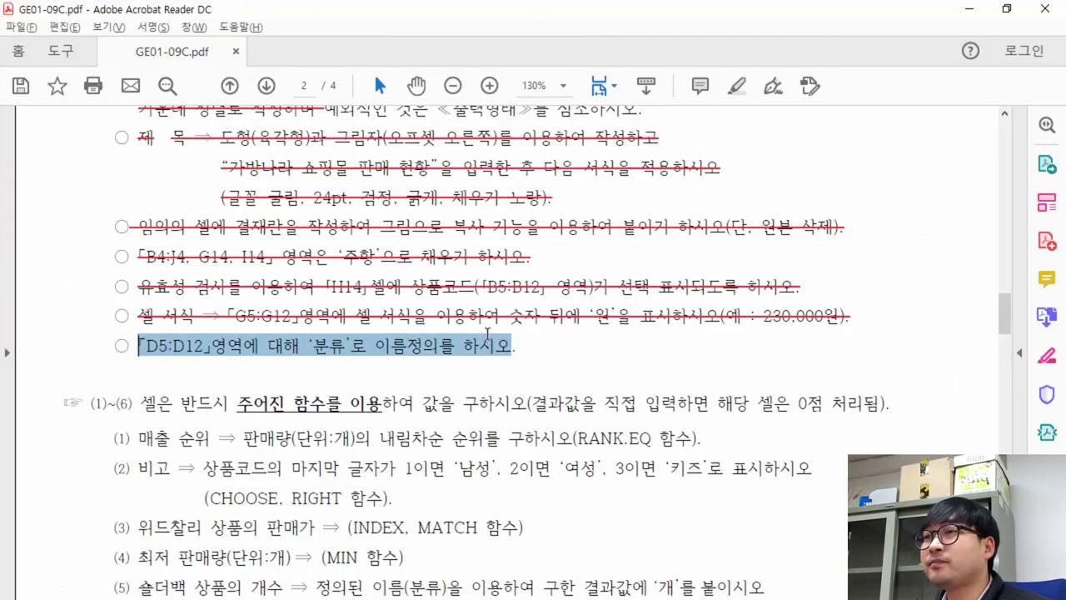
right_click(475, 352)
click(556, 423)
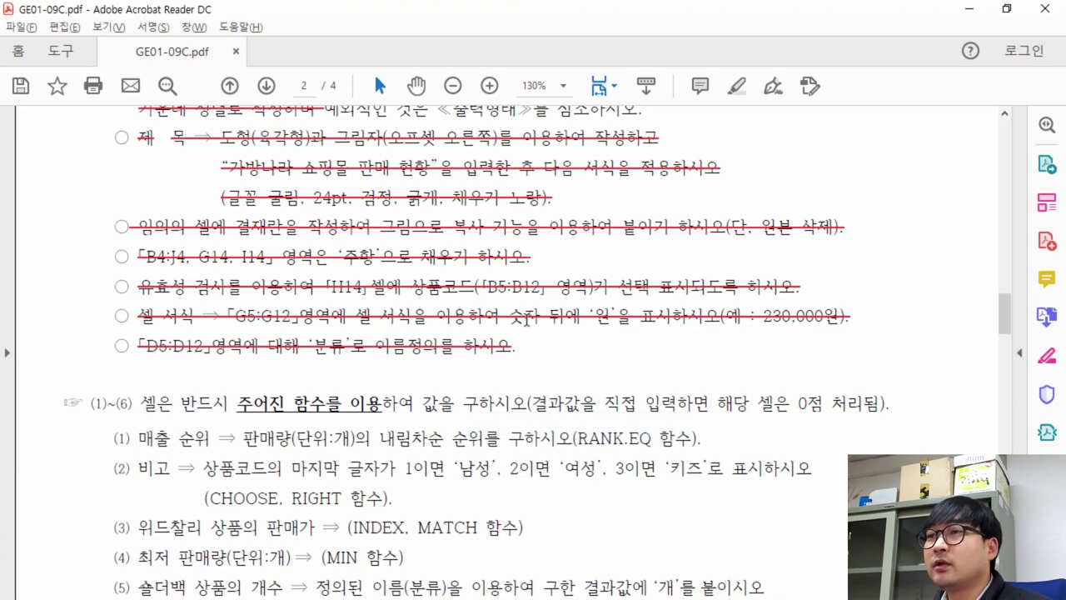
- Reread the PDF's condition on exceptions and compare the 출력형태 sample with the finished Excel table for anything missed
scroll(580, 346, up, 5)
drag(657, 345, 324, 348)
click(547, 341)
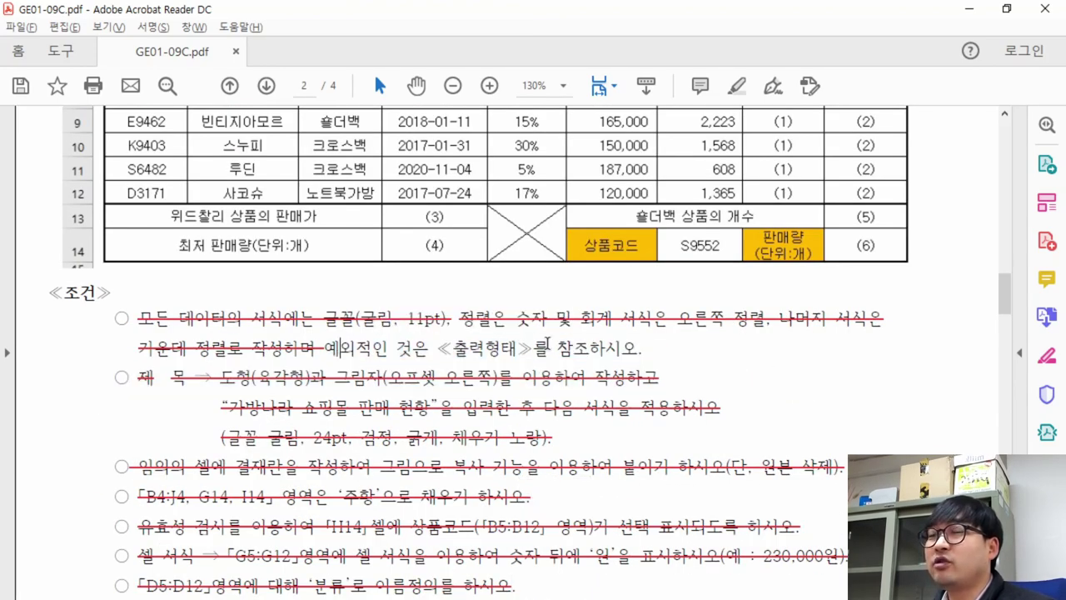
scroll(554, 358, up, 5)
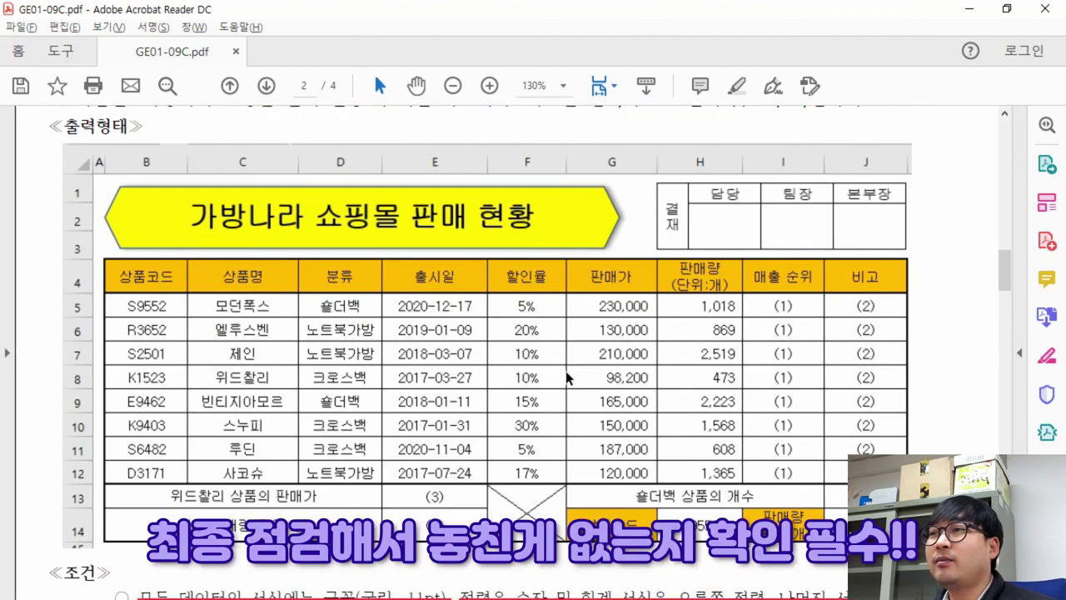
key(alt+Tab)
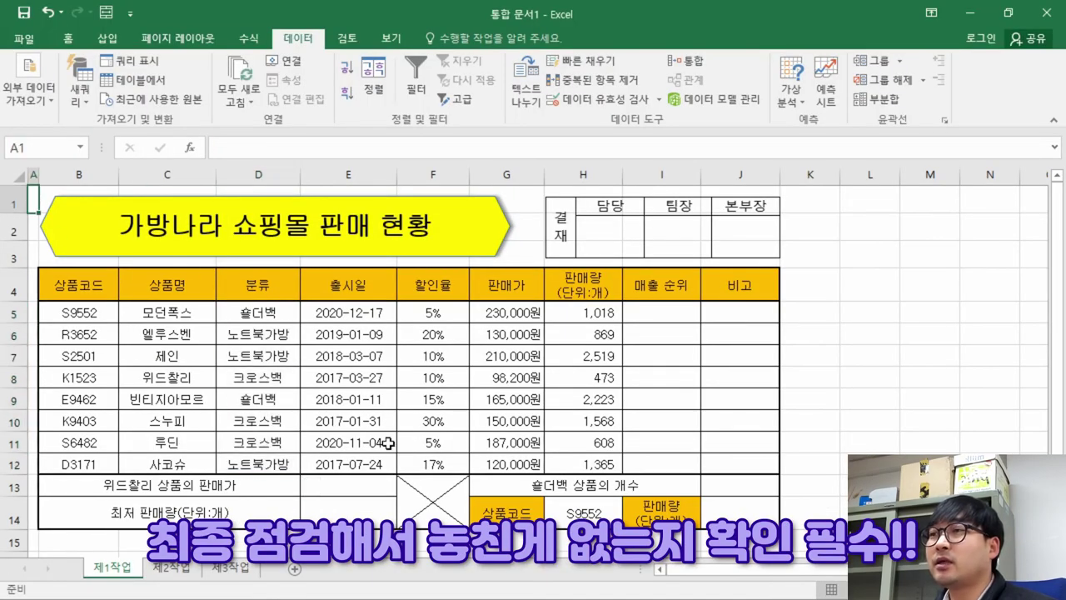
key(alt+Tab)
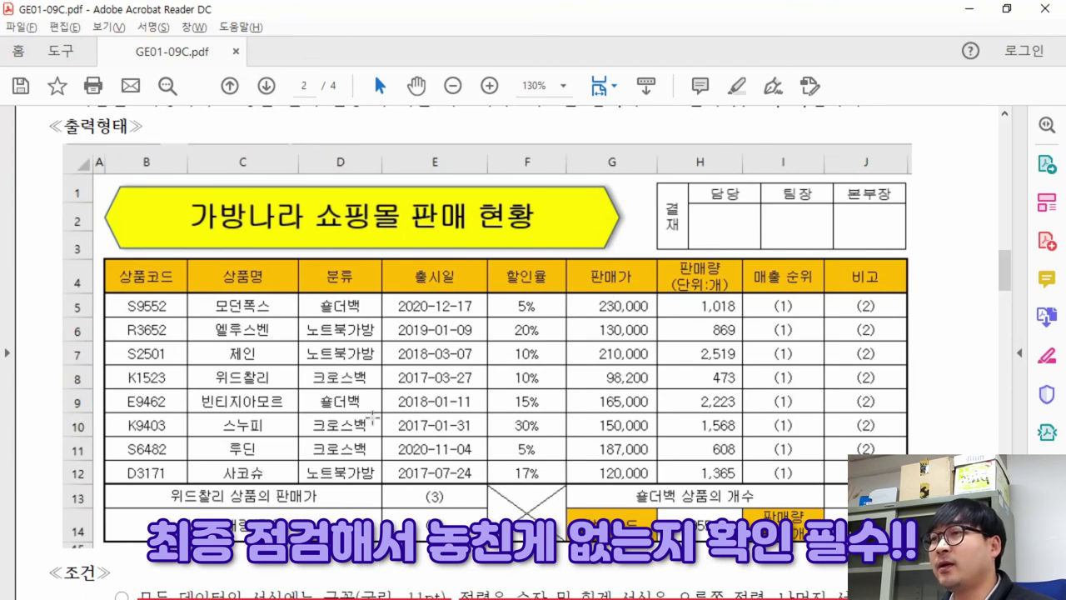
key(alt+Tab)
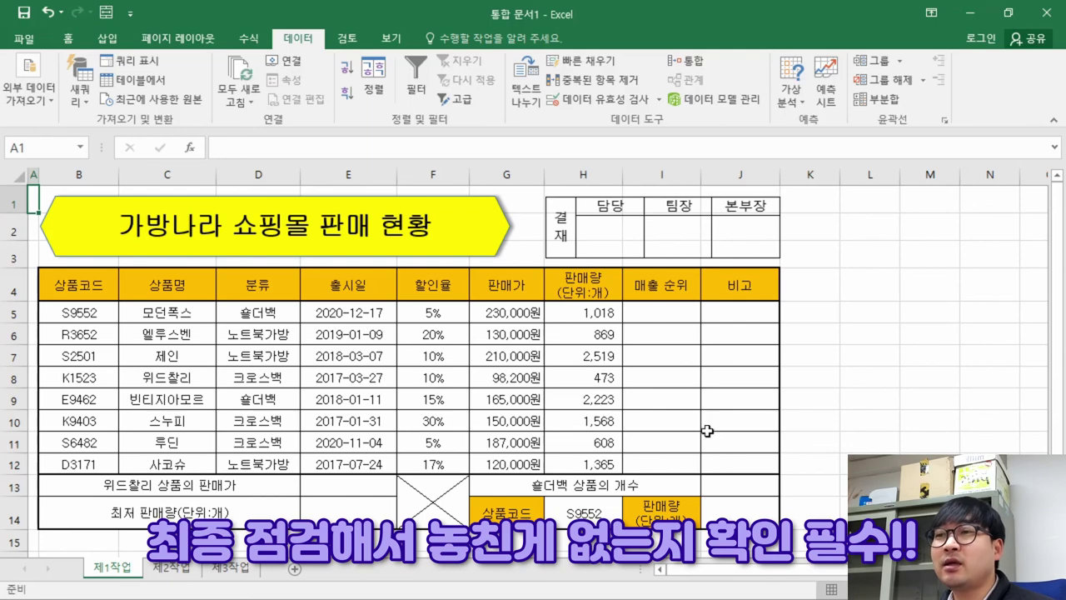
key(alt+Tab)
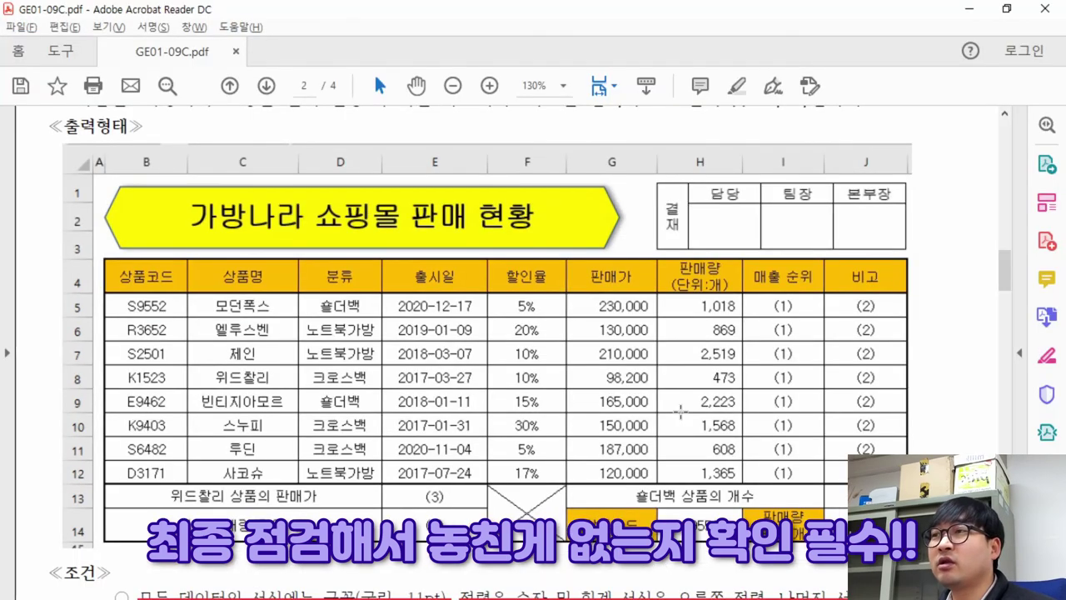
key(alt+Tab)
key(alt+Tab)
- Review the 제1작업 heading in the PDF and highlight the 표 서식 작성 part of its title
scroll(514, 344, up, 4)
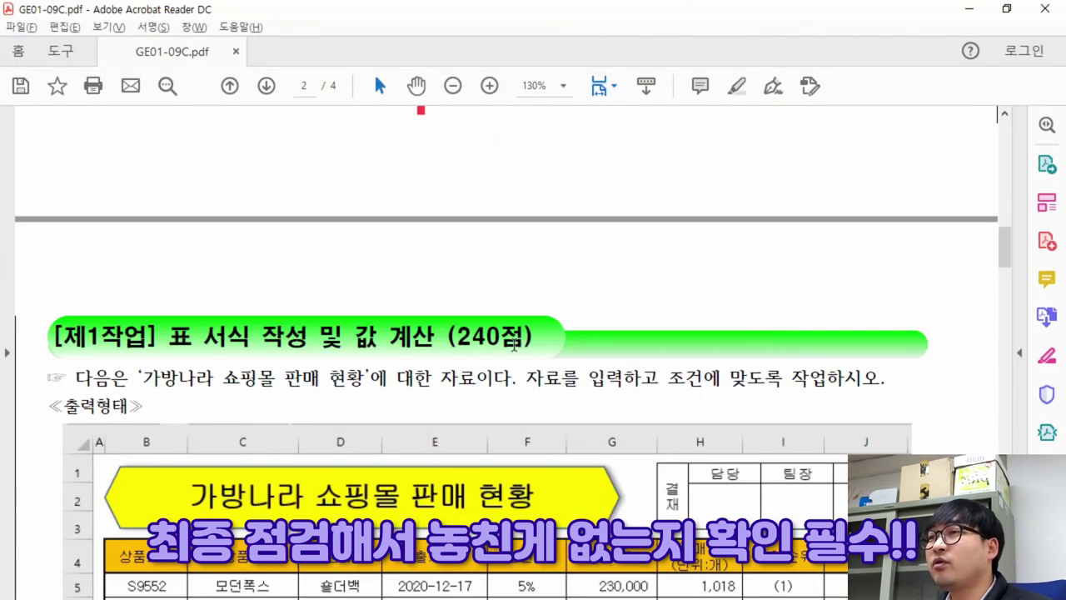
scroll(514, 344, down, 3)
drag(168, 215, 308, 216)
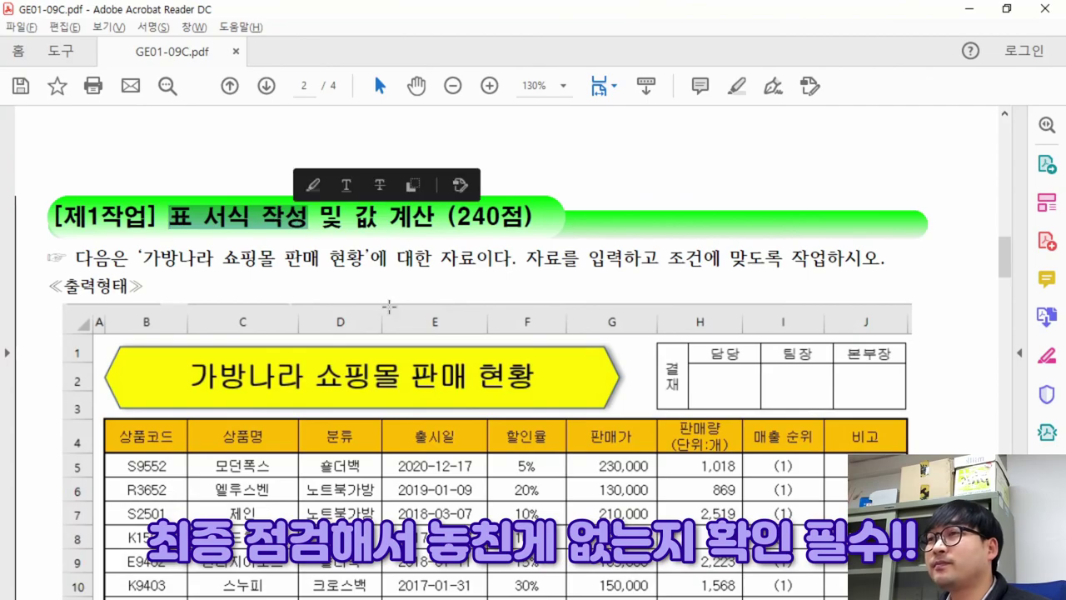
scroll(388, 307, down, 1)
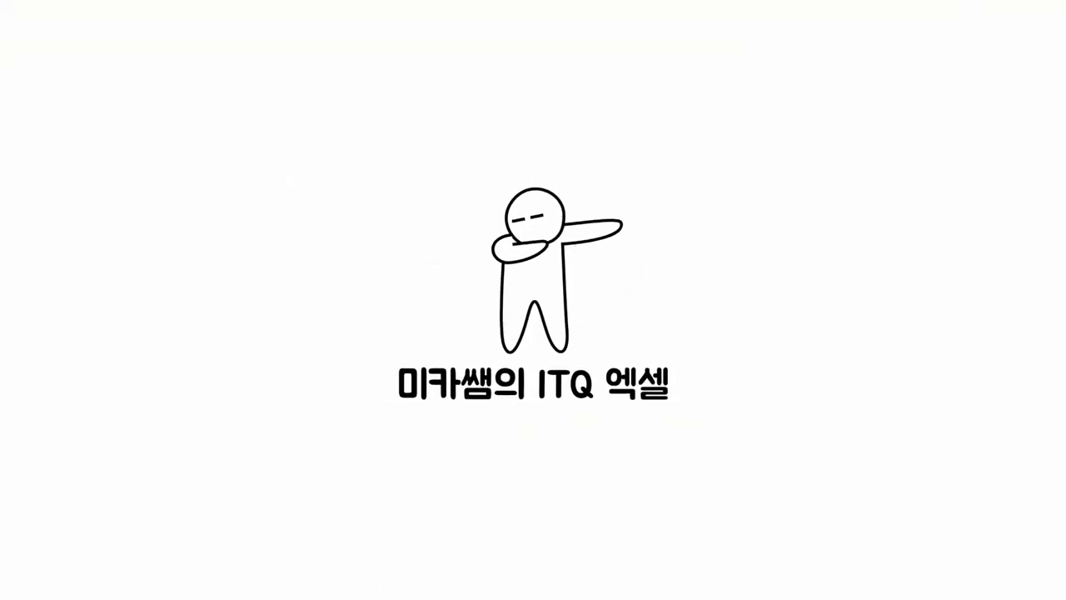